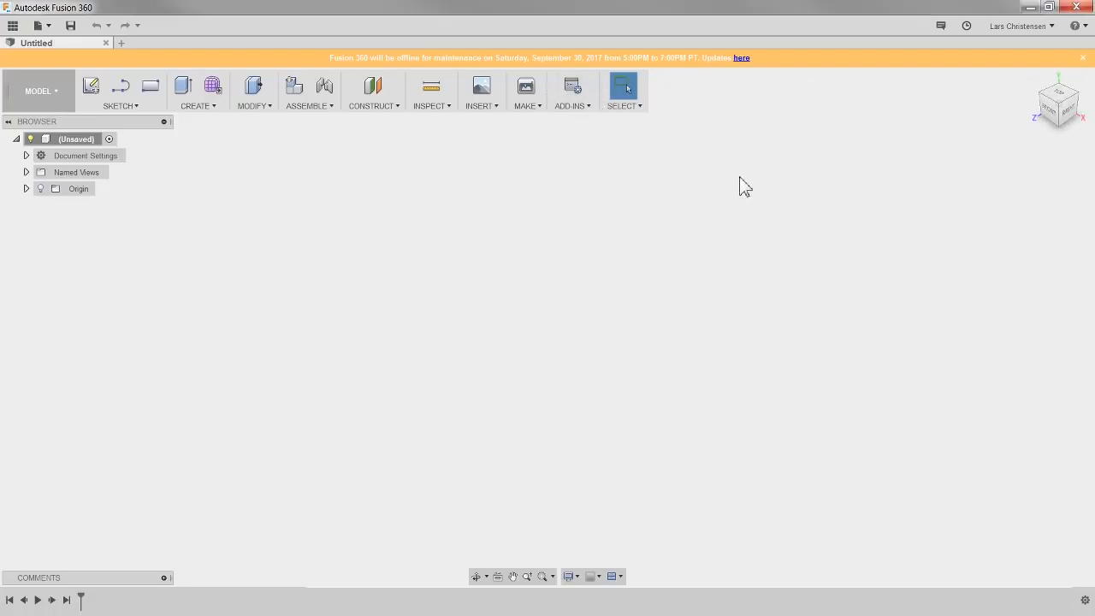
- Copy the Box design from the Conduit Mold project into the LiveStream project's master folder
{"action": "left_click", "coordinate": [1083, 60]}
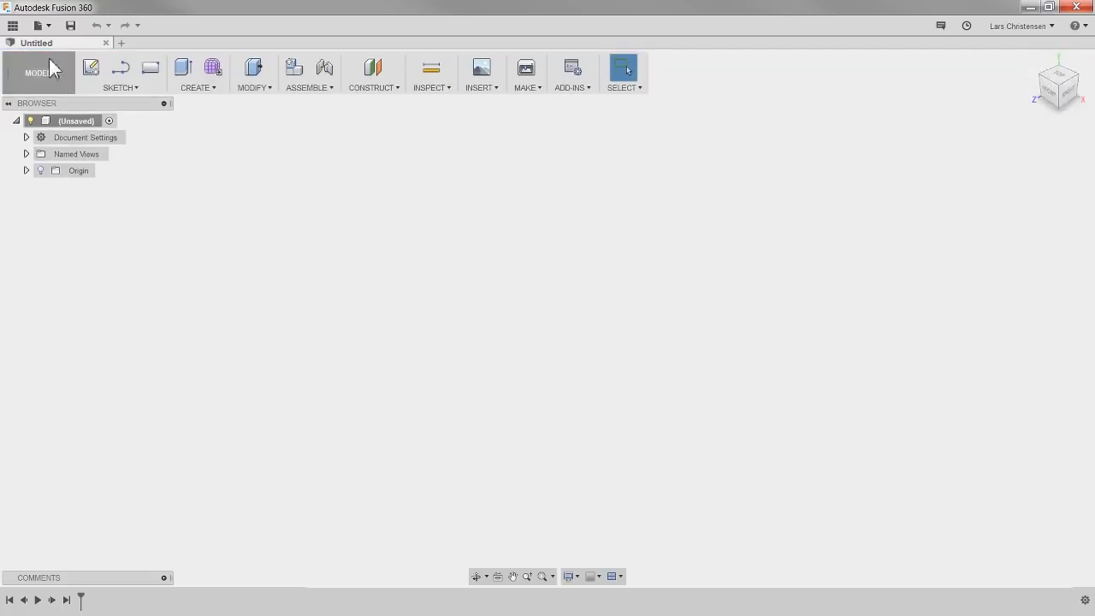
{"action": "left_click", "coordinate": [13, 26]}
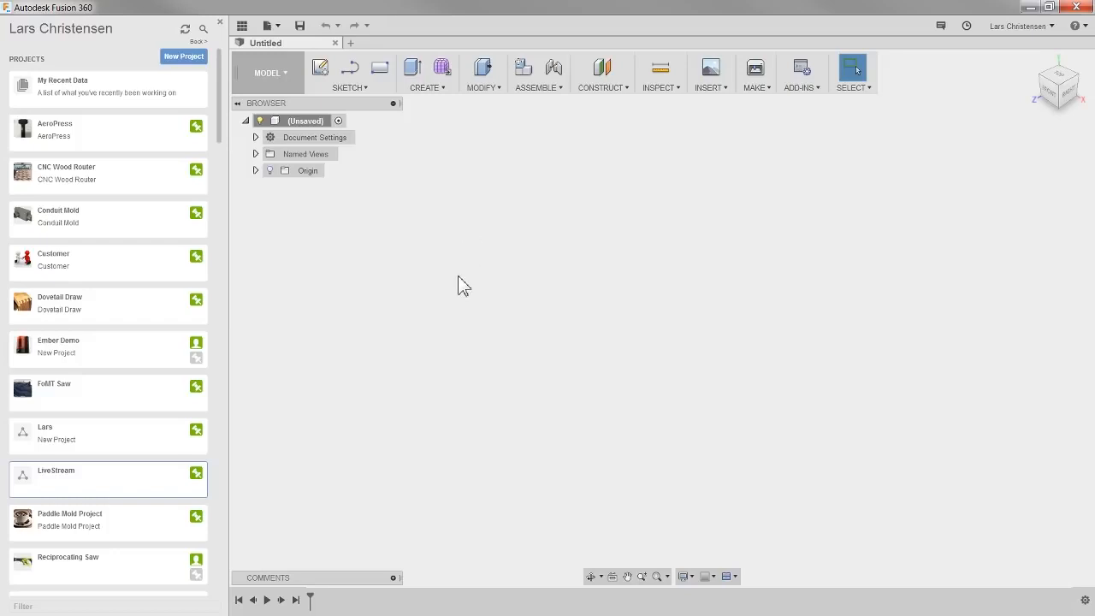
{"action": "left_click", "coordinate": [85, 228]}
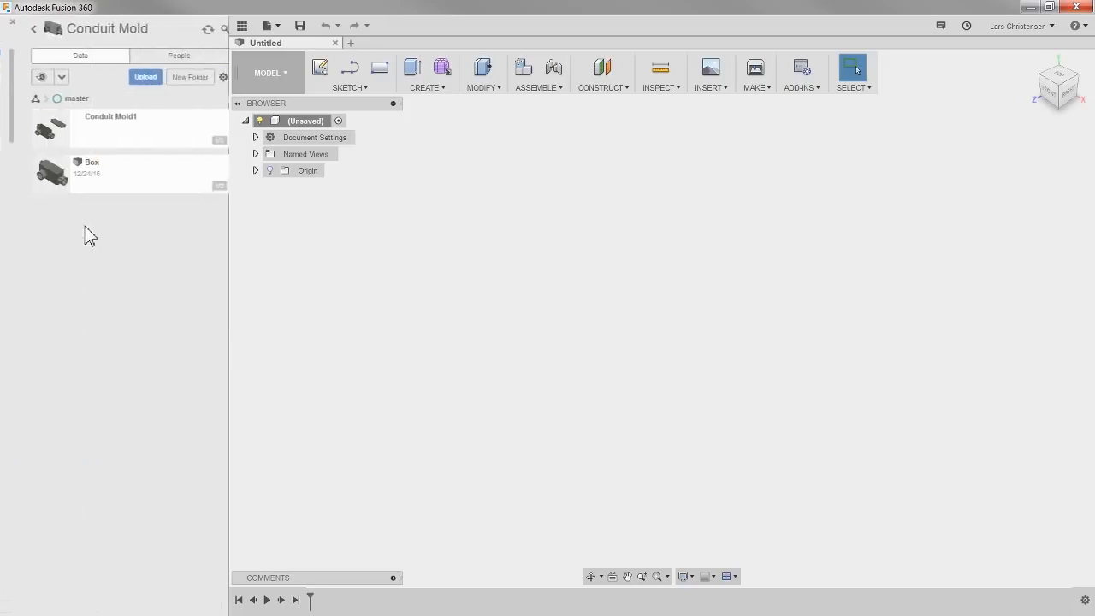
{"action": "right_click", "coordinate": [111, 182]}
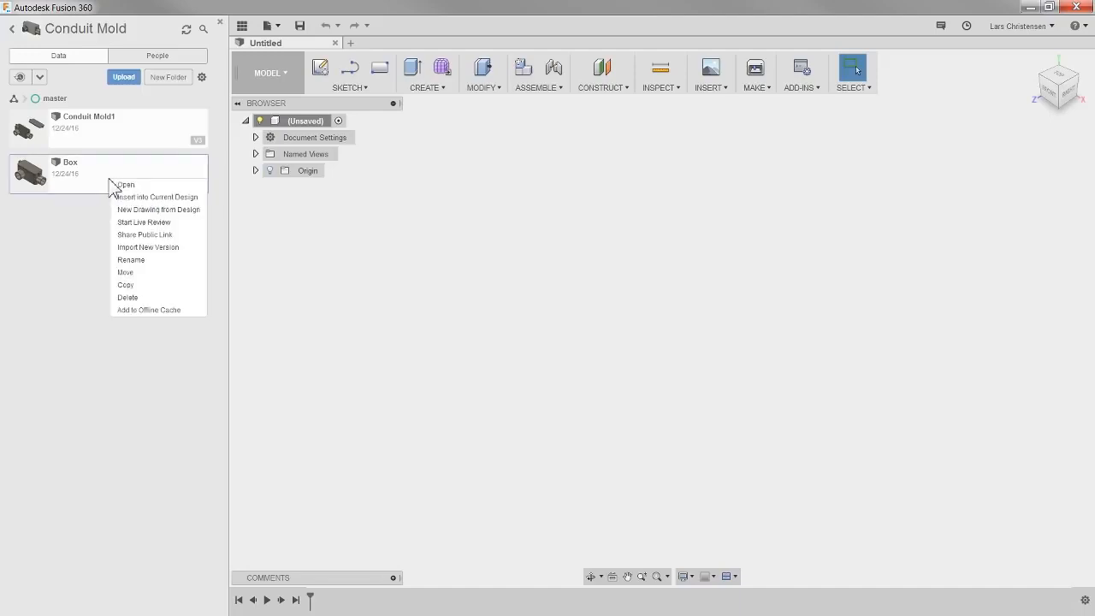
{"action": "left_click", "coordinate": [126, 285]}
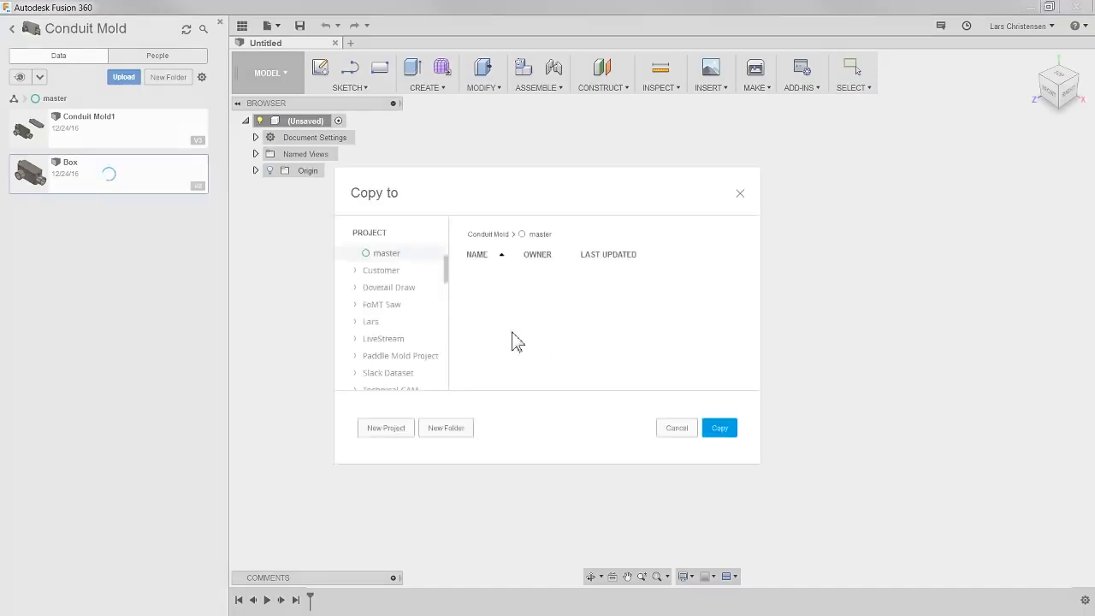
{"action": "left_click", "coordinate": [381, 340]}
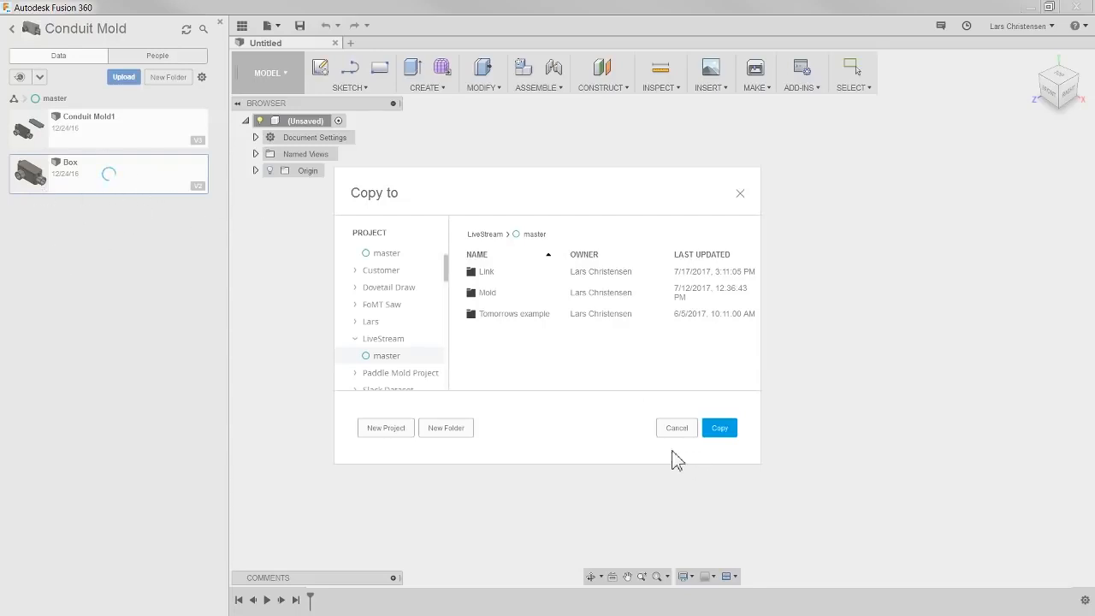
{"action": "left_click", "coordinate": [721, 432]}
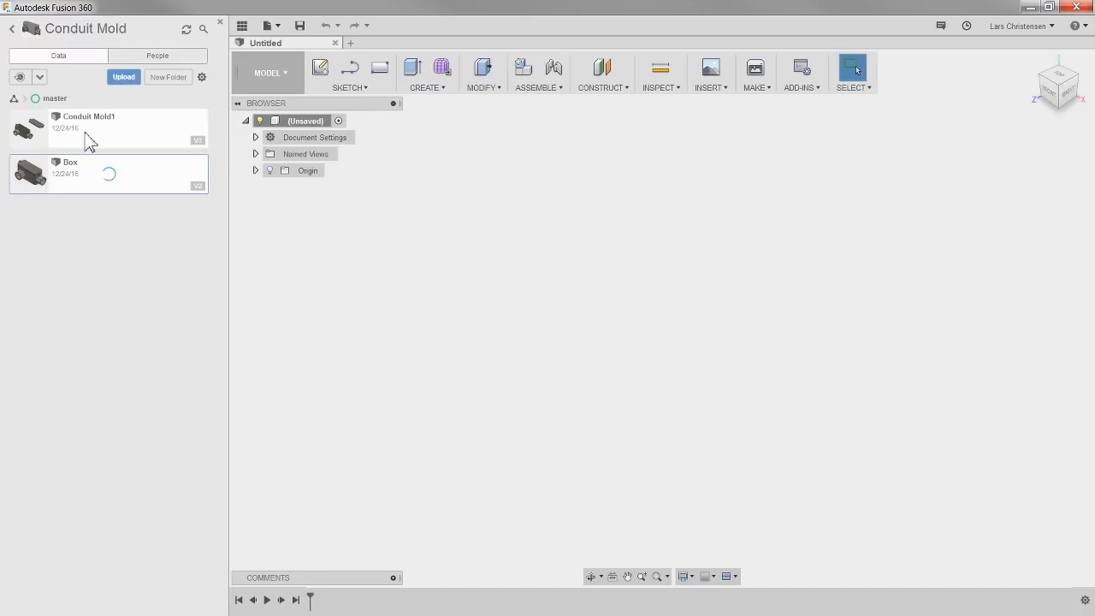
- Open the copied Box design from the LiveStream project and close the data panel
{"action": "left_click", "coordinate": [13, 31]}
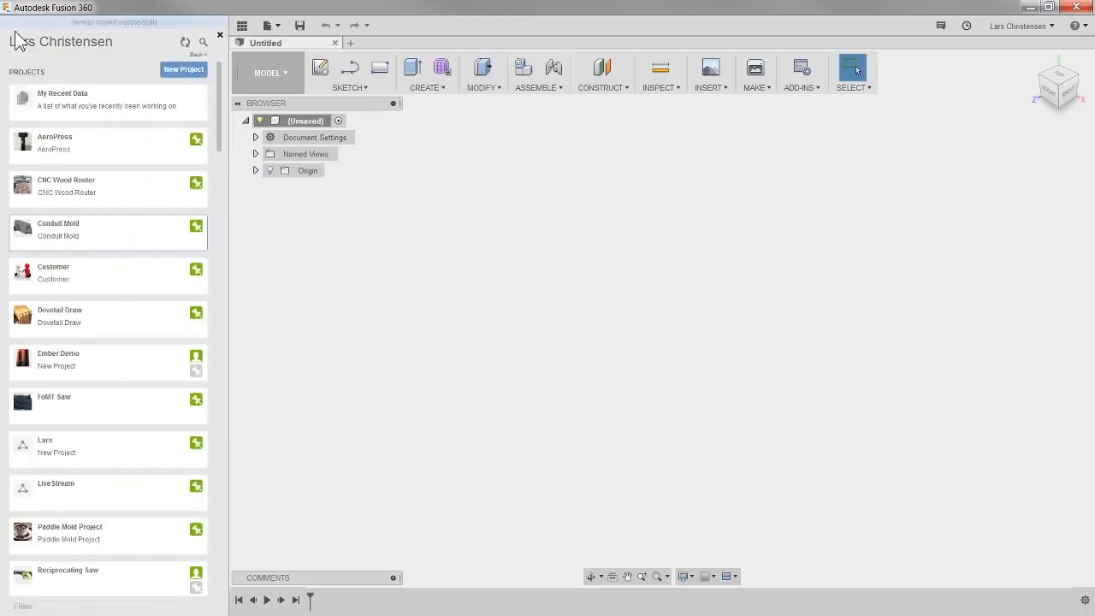
{"action": "left_click", "coordinate": [120, 500]}
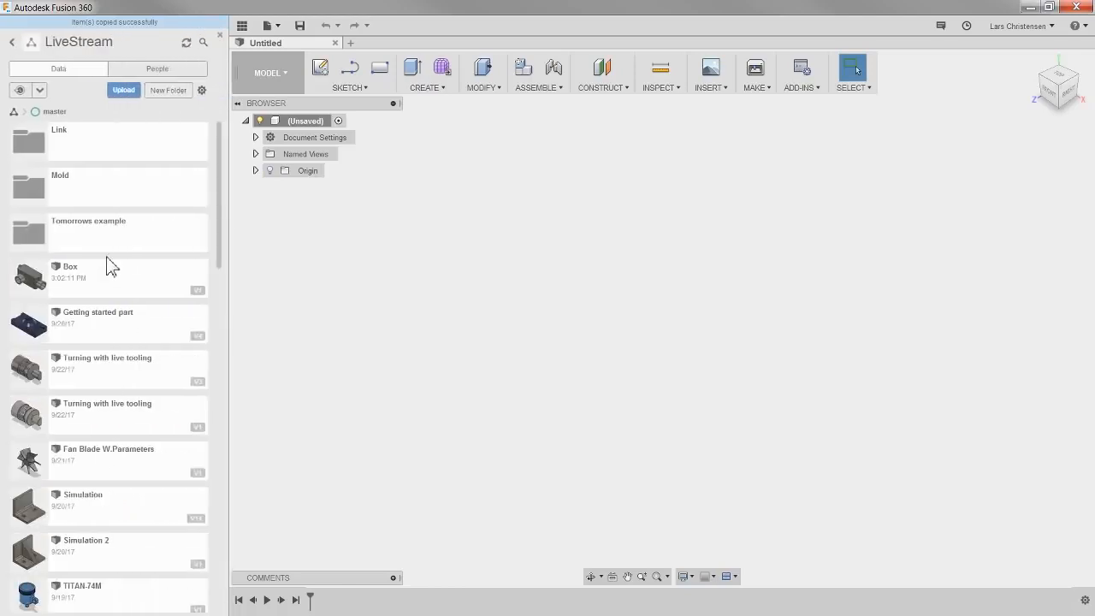
{"action": "double_click", "coordinate": [112, 283]}
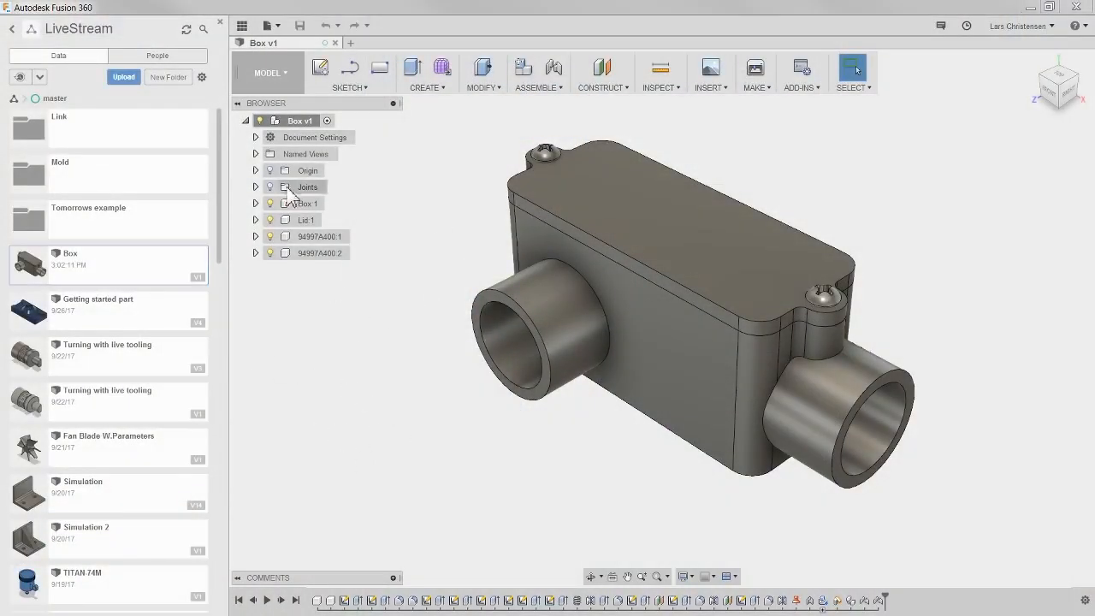
{"action": "left_click", "coordinate": [242, 26]}
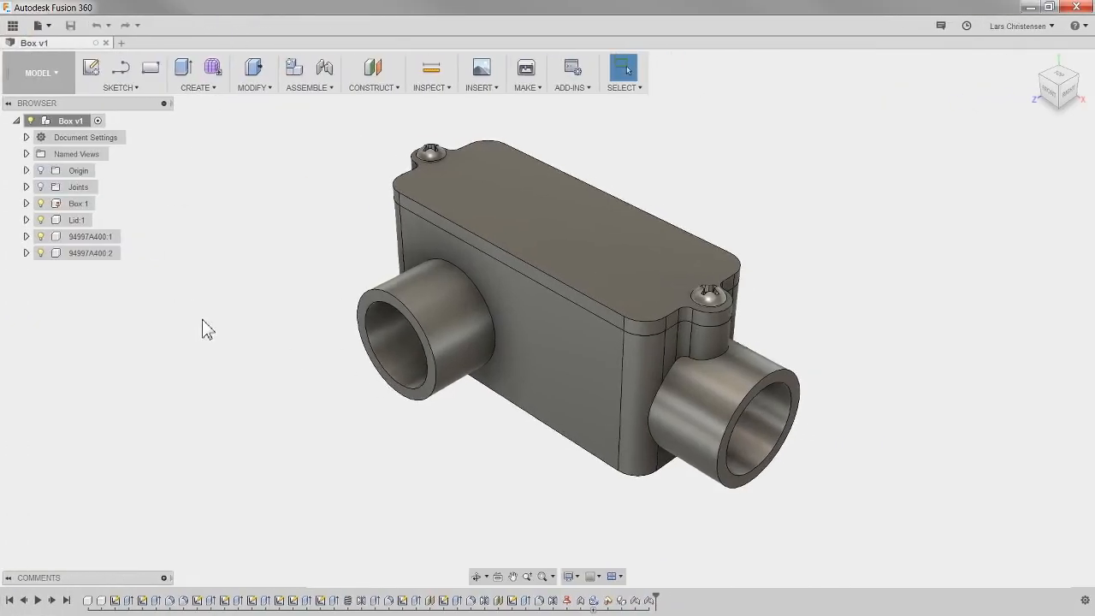
- Switch the design to the Animation workspace
{"action": "scroll", "coordinate": [229, 348], "scroll_direction": "up", "scroll_amount": 1}
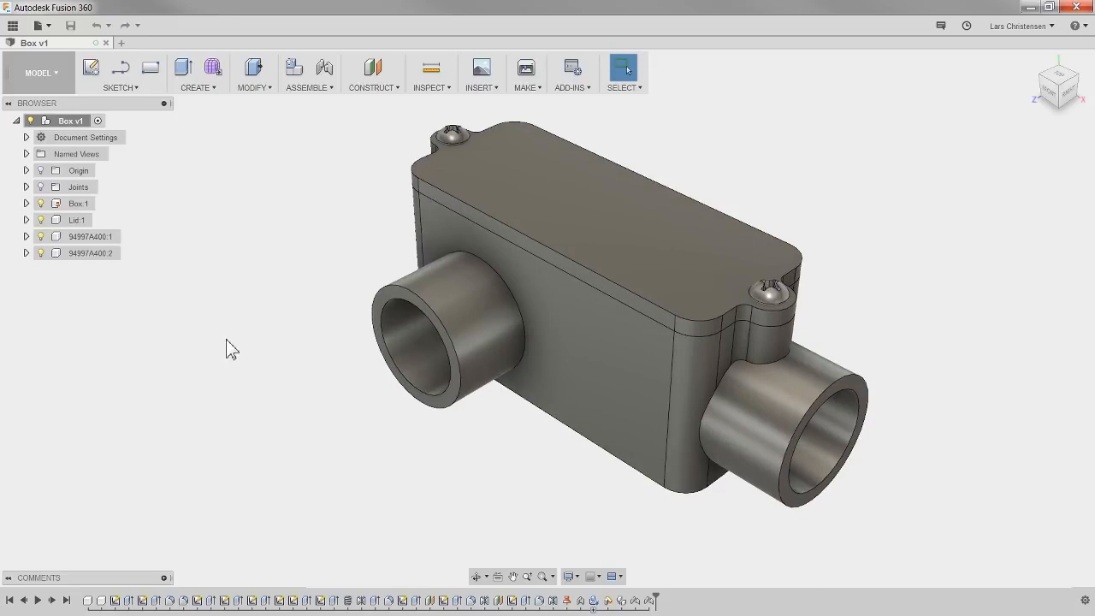
{"action": "scroll", "coordinate": [227, 349], "scroll_direction": "down", "scroll_amount": 1}
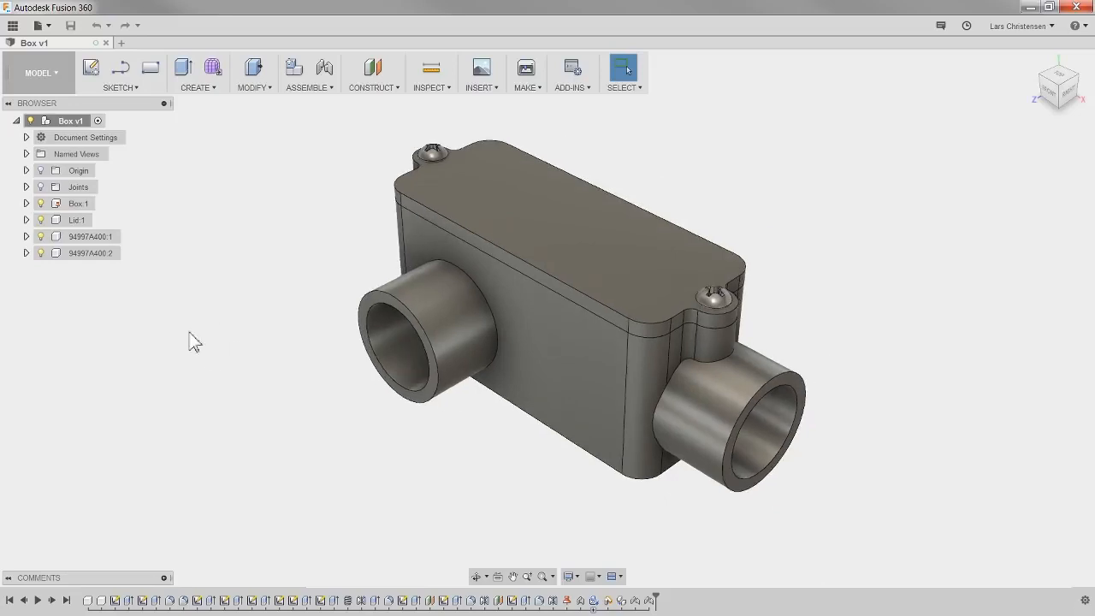
{"action": "left_click", "coordinate": [39, 77]}
{"action": "mouse_move", "coordinate": [60, 274]}
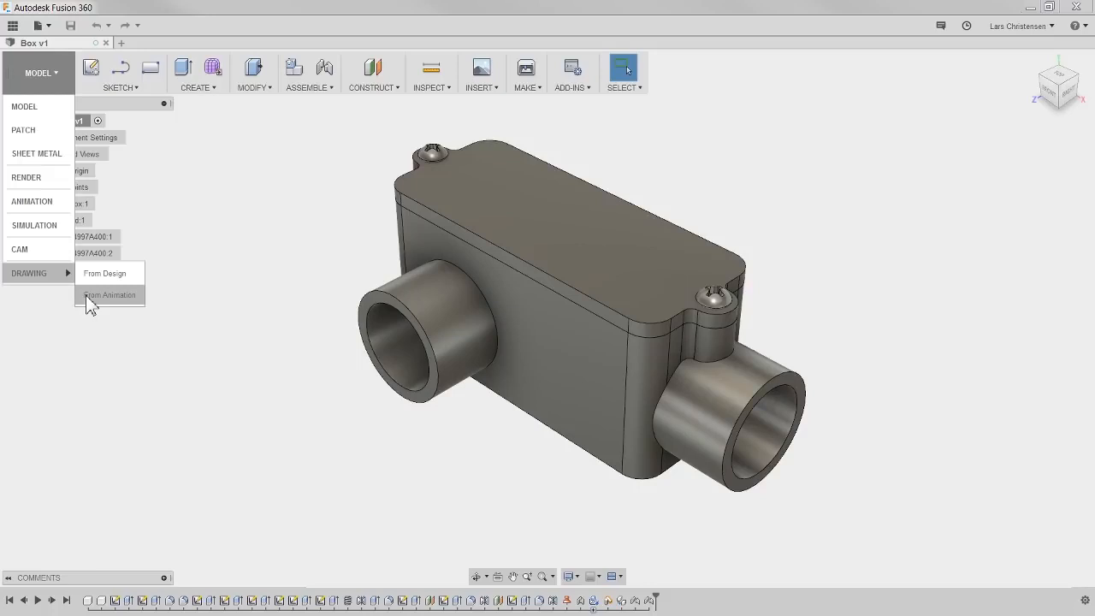
{"action": "left_click", "coordinate": [122, 330]}
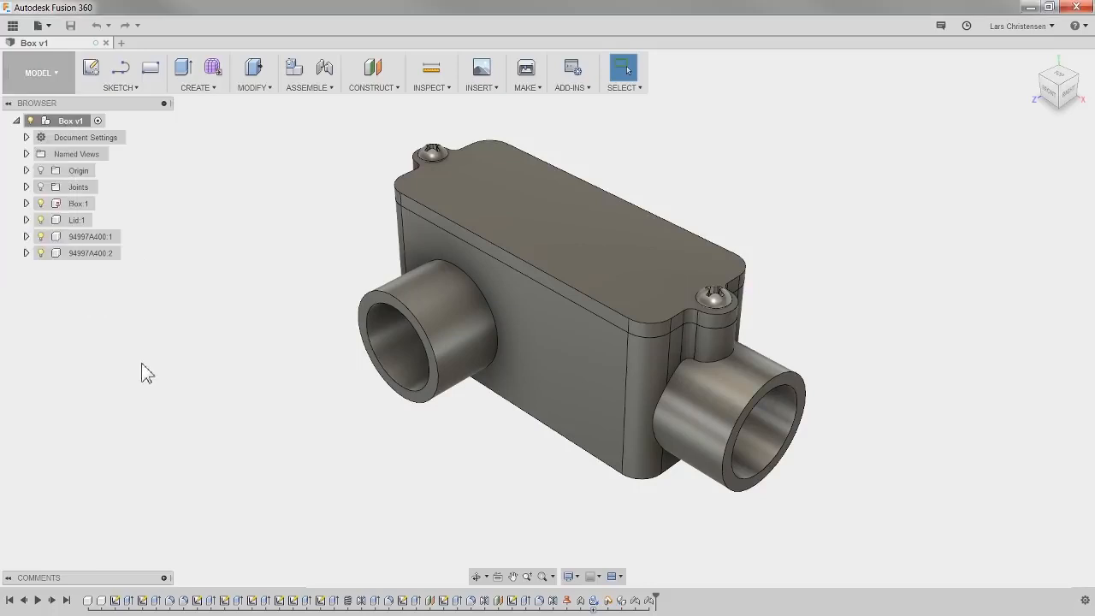
{"action": "left_click", "coordinate": [32, 73]}
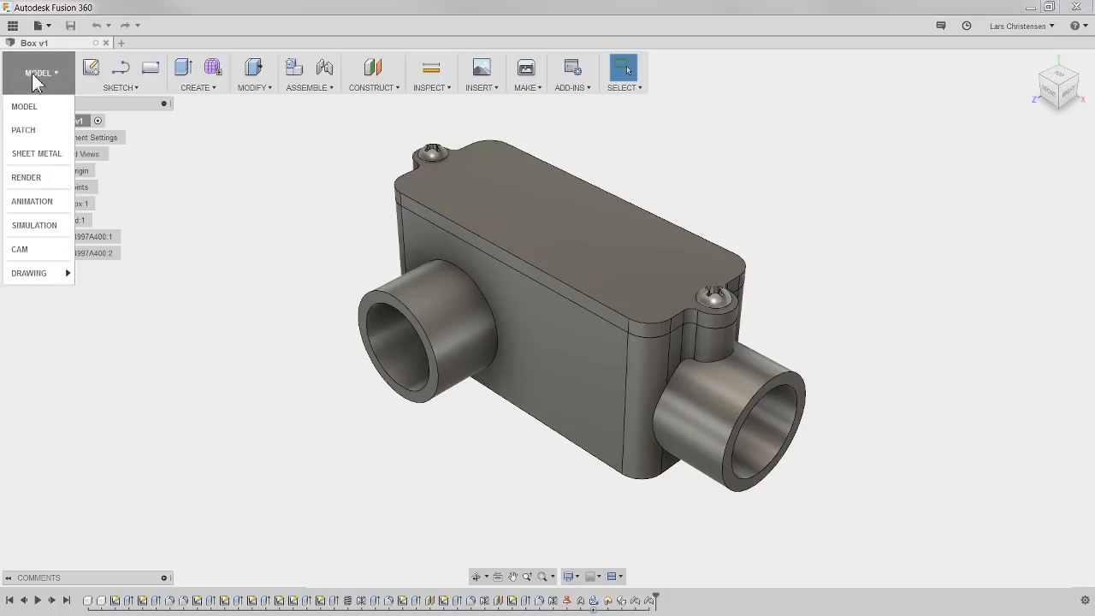
{"action": "left_click", "coordinate": [34, 201]}
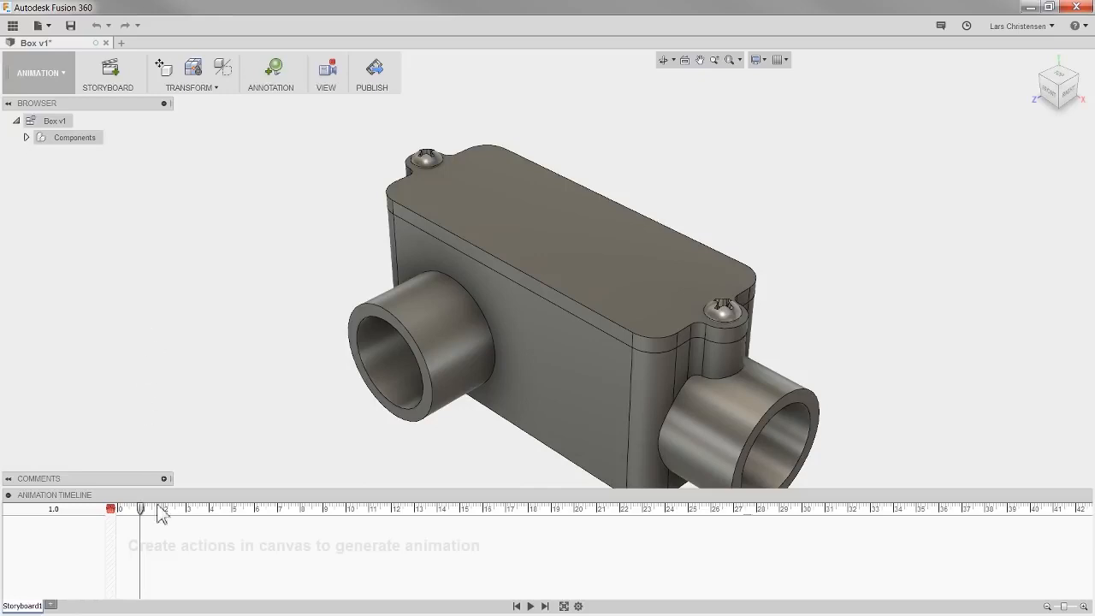
{"action": "left_click_drag", "start_coordinate": [141, 509], "coordinate": [198, 518]}
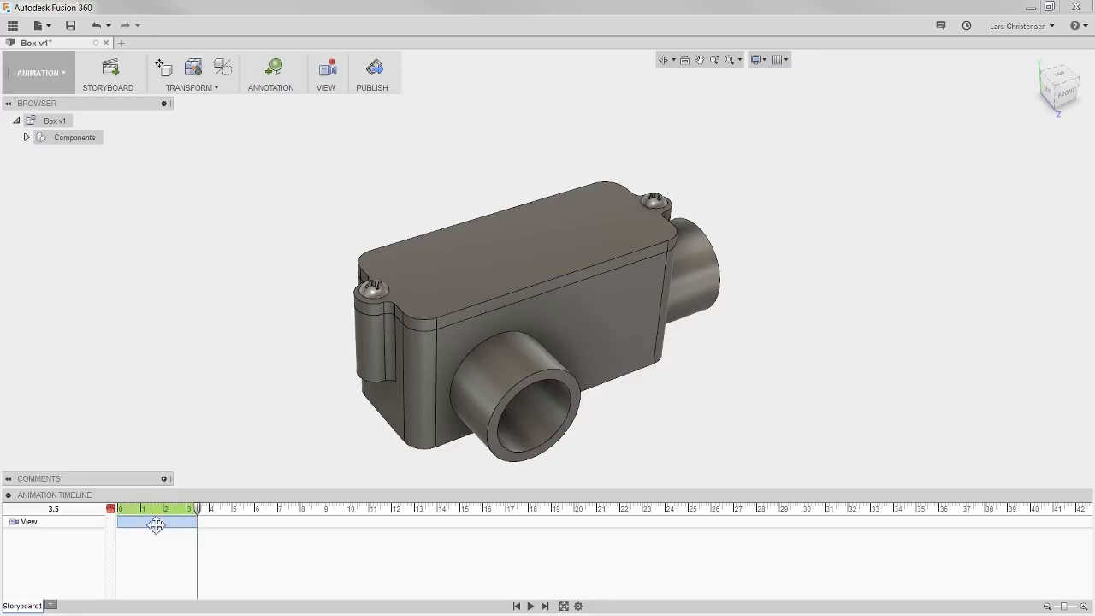
{"action": "left_click", "coordinate": [529, 605]}
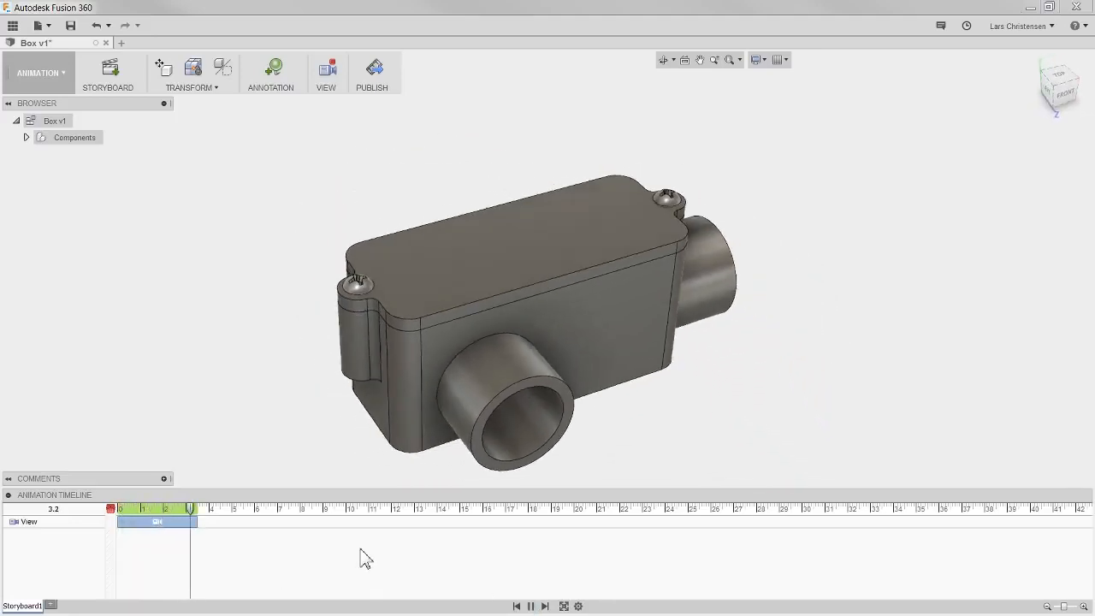
{"action": "left_click", "coordinate": [163, 522]}
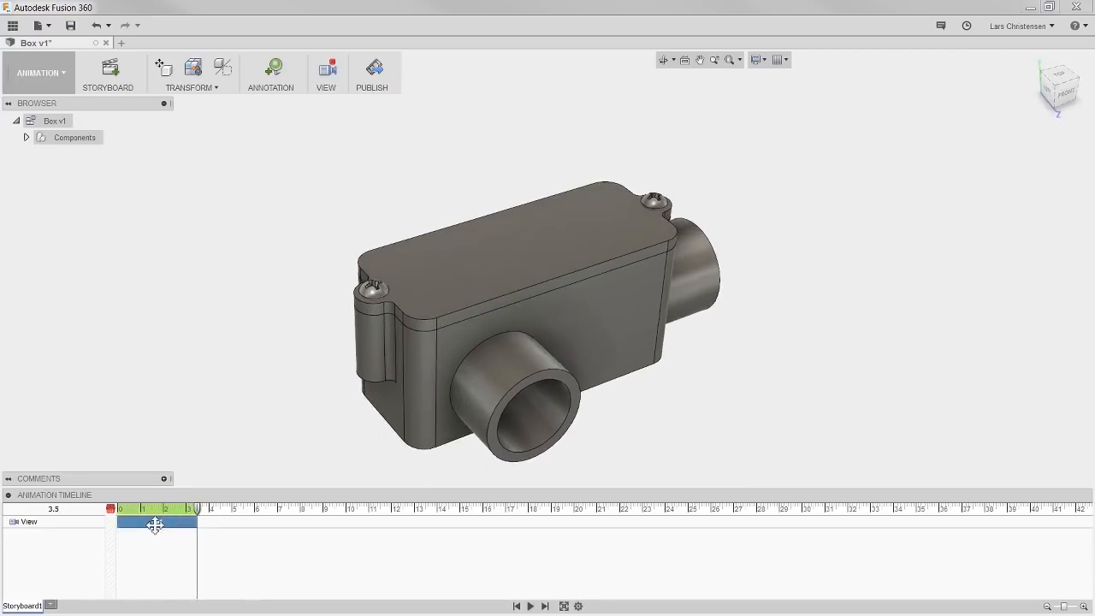
{"action": "key", "text": "Delete"}
- With the playhead at about 1.8, transform both screws upward about 62 mm along Z
{"action": "left_click_drag", "start_coordinate": [200, 512], "coordinate": [167, 514]}
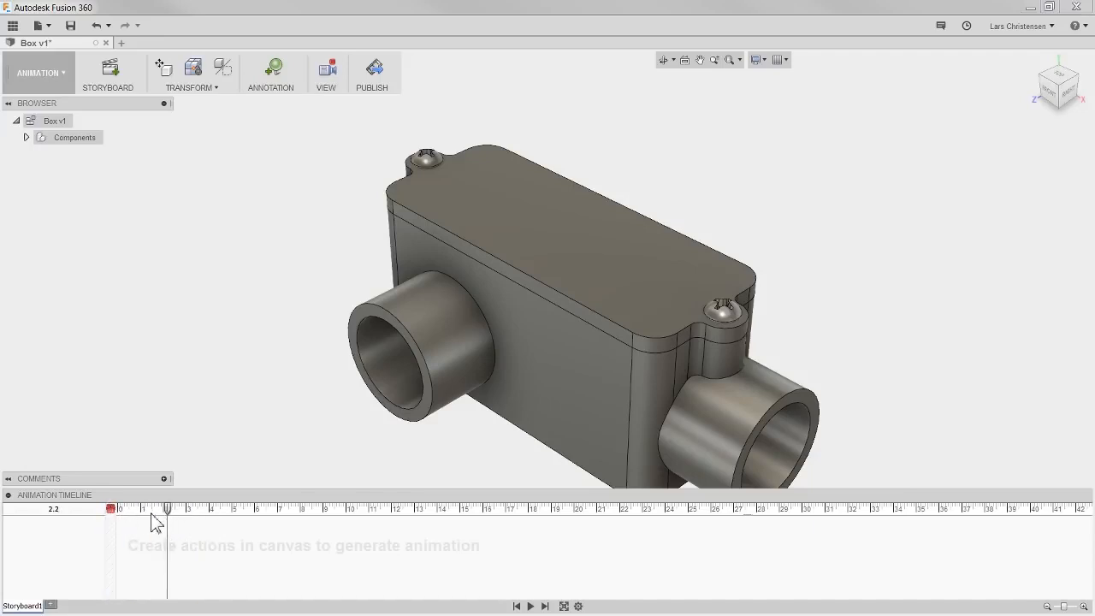
{"action": "left_click_drag", "start_coordinate": [170, 511], "coordinate": [117, 528]}
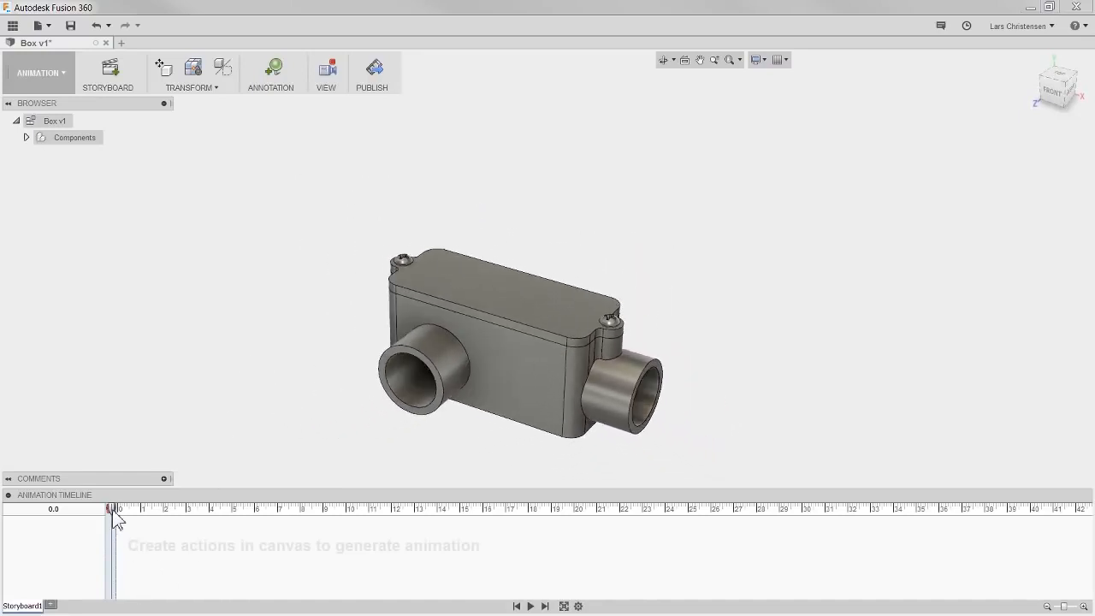
{"action": "mouse_move", "coordinate": [111, 509]}
{"action": "left_mouse_down"}
{"action": "mouse_move", "coordinate": [167, 528]}
{"action": "mouse_move", "coordinate": [158, 517]}
{"action": "left_mouse_up"}
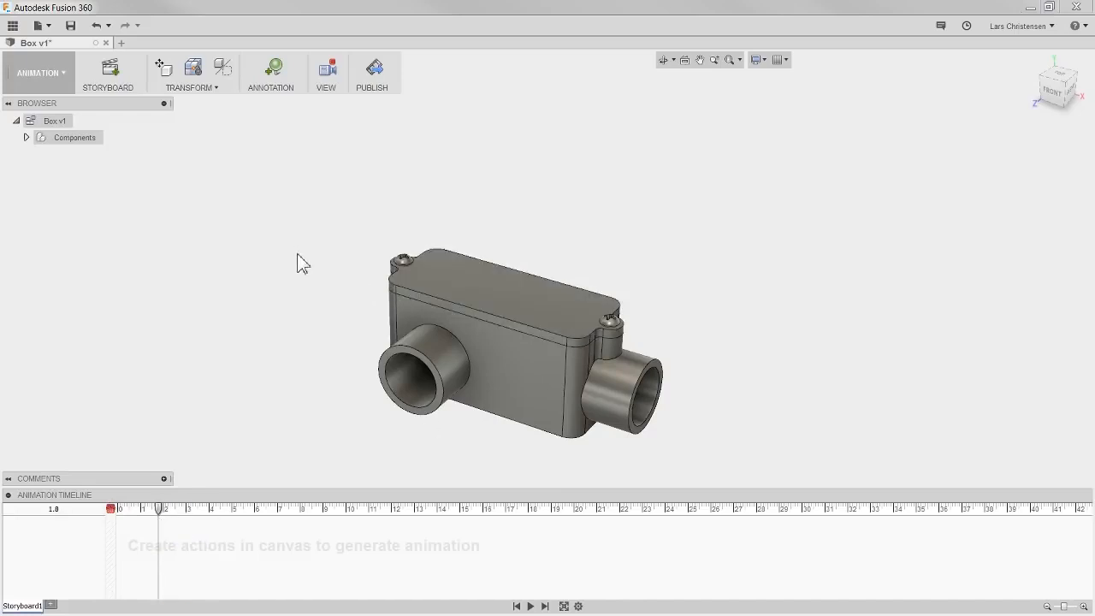
{"action": "left_click", "coordinate": [156, 76]}
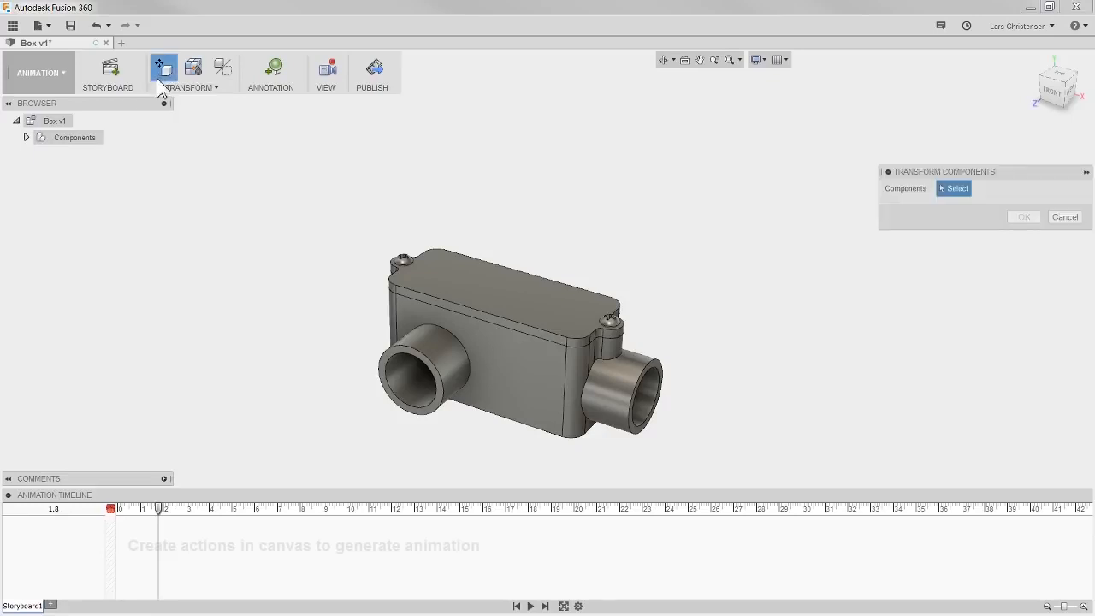
{"action": "left_click", "coordinate": [400, 260]}
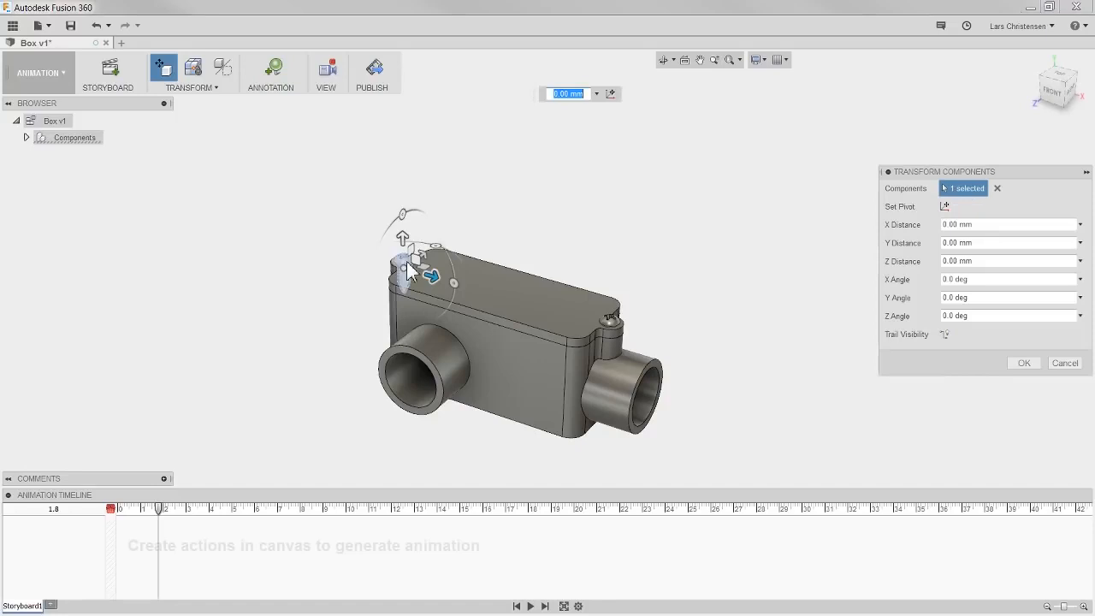
{"action": "left_click", "coordinate": [620, 319]}
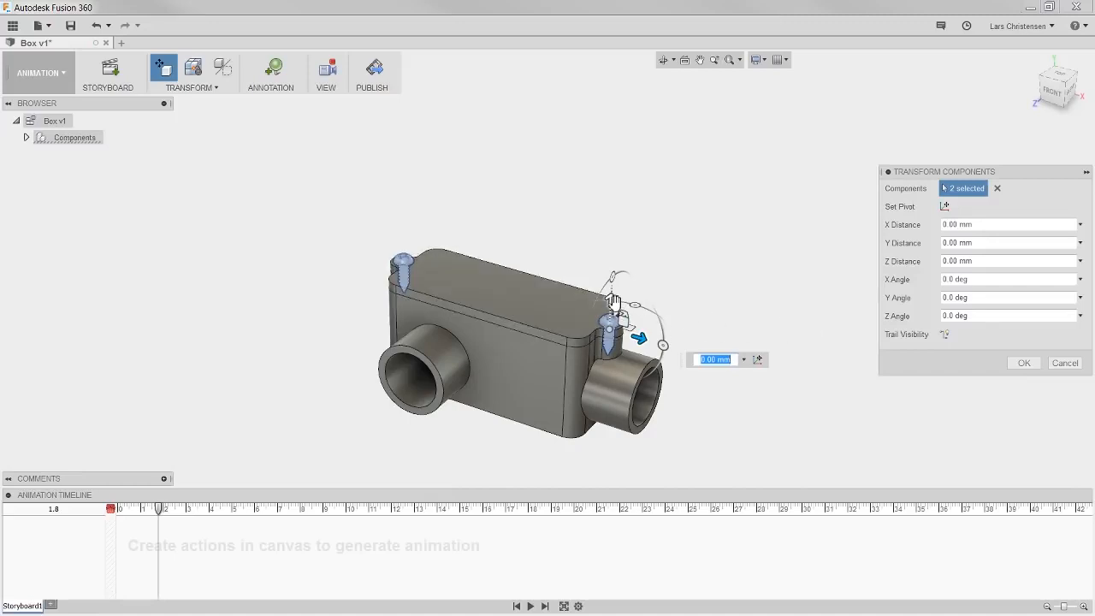
{"action": "left_click_drag", "start_coordinate": [613, 301], "coordinate": [649, 141]}
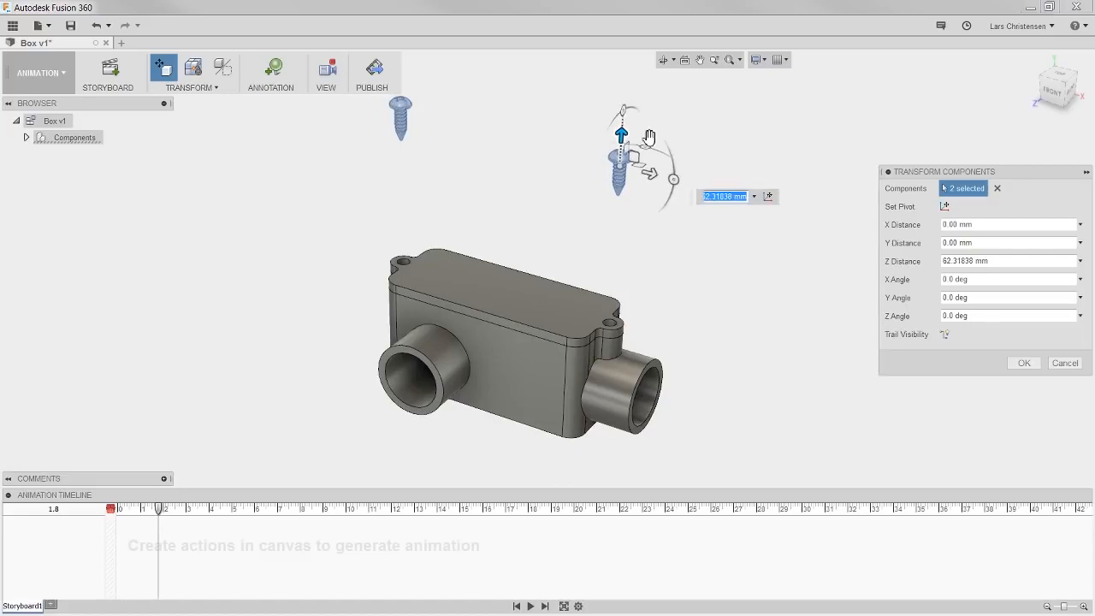
{"action": "left_click", "coordinate": [1024, 363]}
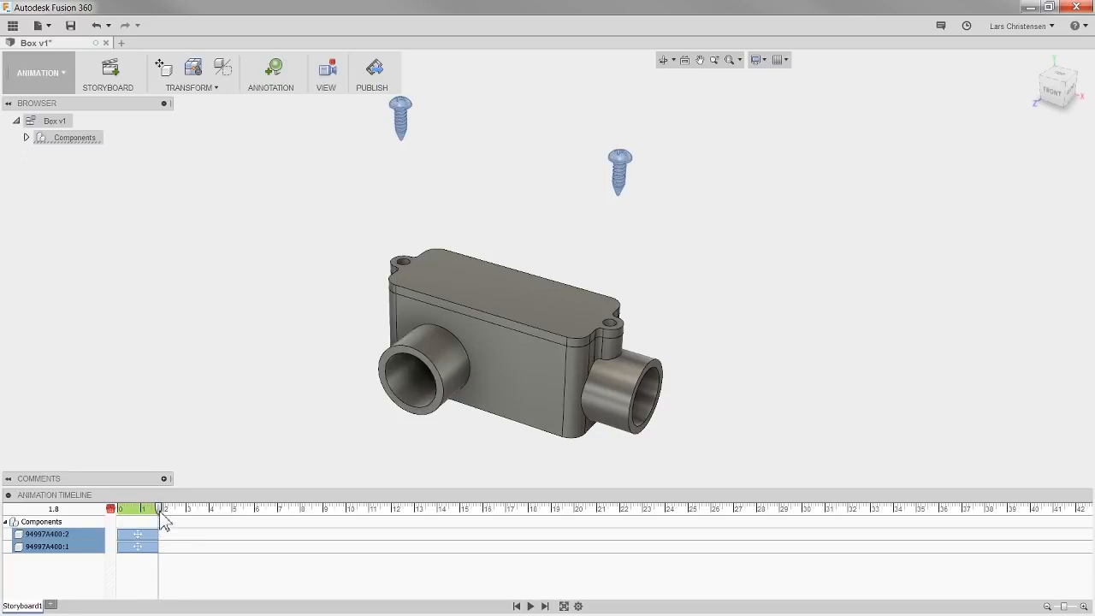
- Move the playhead to about 3.8 and transform the lid upward about 32 mm
{"action": "left_click_drag", "start_coordinate": [159, 511], "coordinate": [207, 528]}
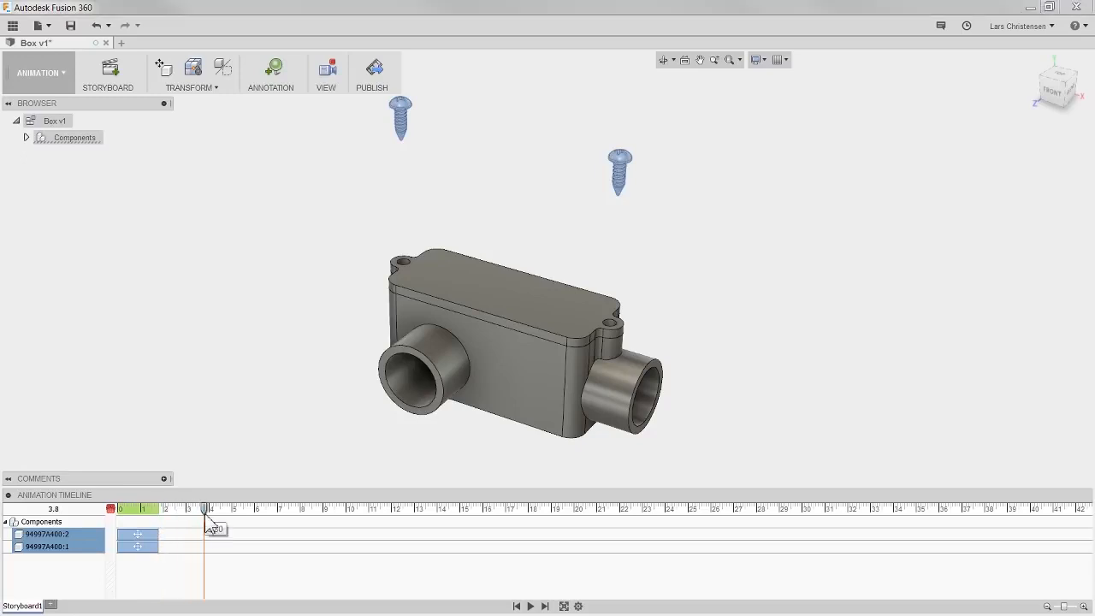
{"action": "left_click", "coordinate": [253, 409]}
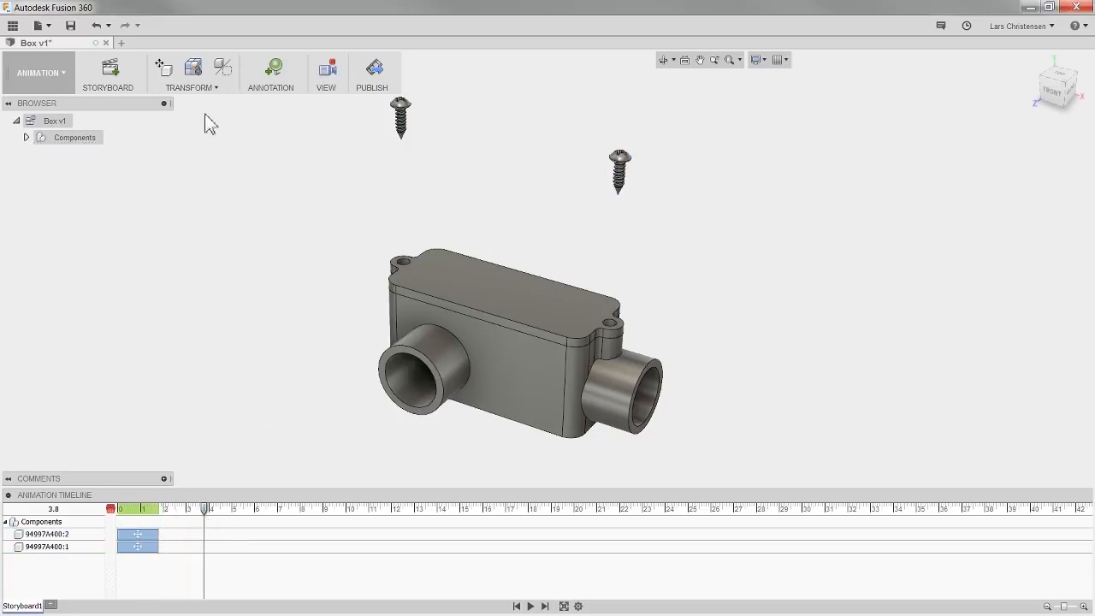
{"action": "left_click", "coordinate": [164, 72]}
{"action": "left_click", "coordinate": [464, 287]}
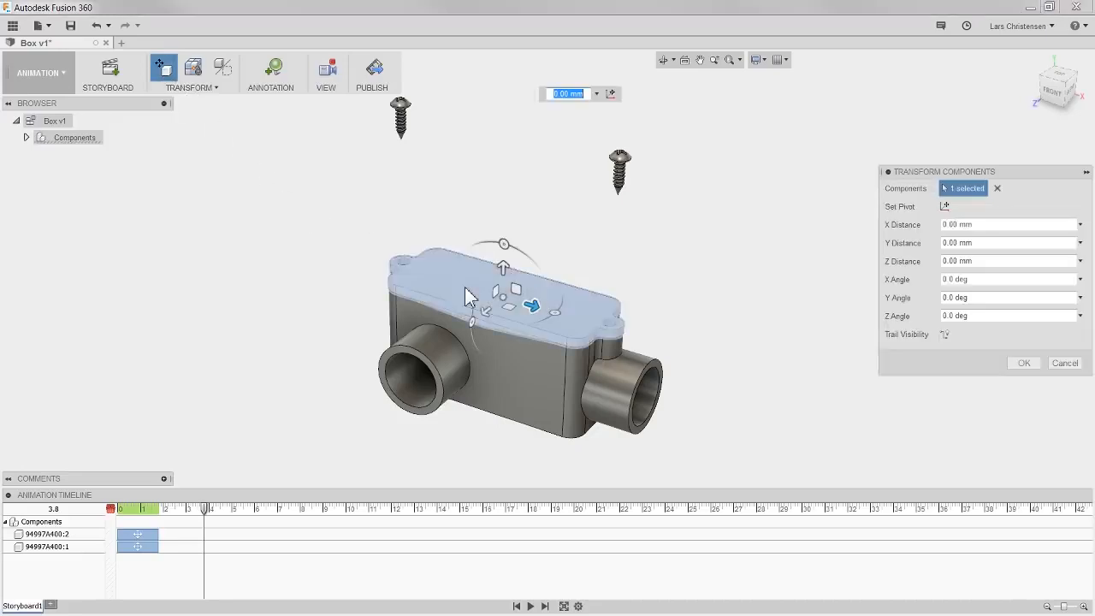
{"action": "left_click_drag", "start_coordinate": [504, 267], "coordinate": [534, 195]}
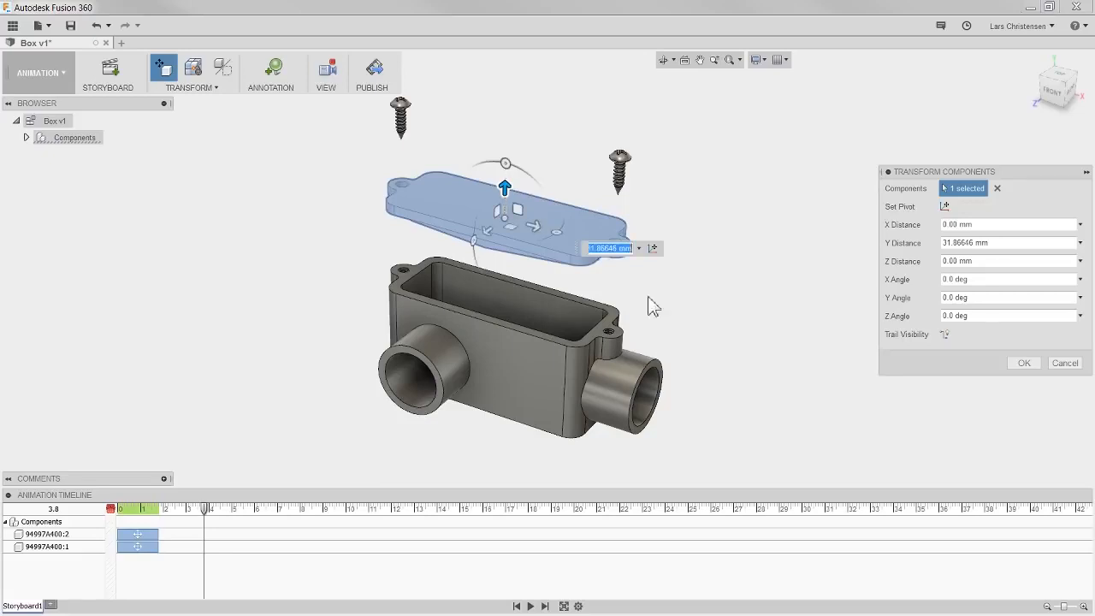
{"action": "left_click", "coordinate": [1024, 363]}
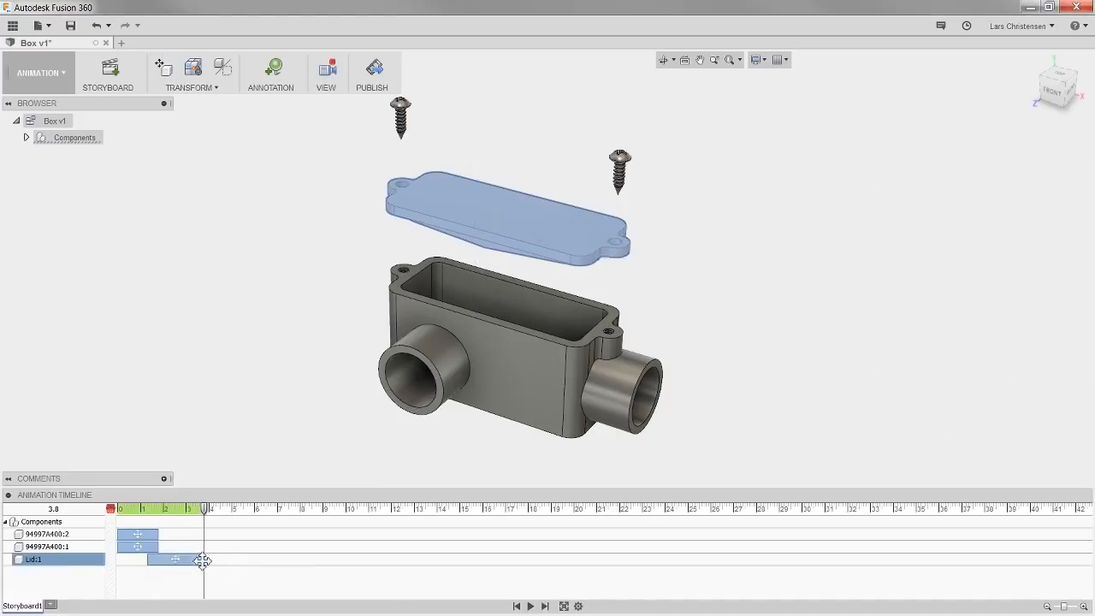
- Play the animation and shift the lid's action earlier on the timeline so it overlaps the screw moves
{"action": "left_click", "coordinate": [530, 607]}
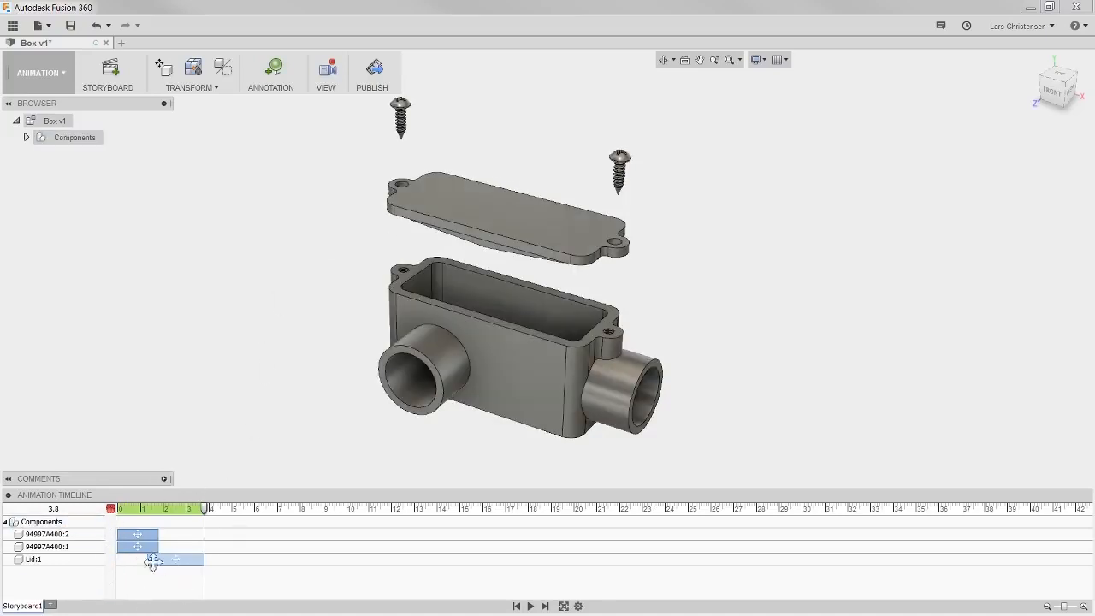
{"action": "left_click", "coordinate": [155, 566]}
{"action": "left_click_drag", "start_coordinate": [205, 559], "coordinate": [126, 560]}
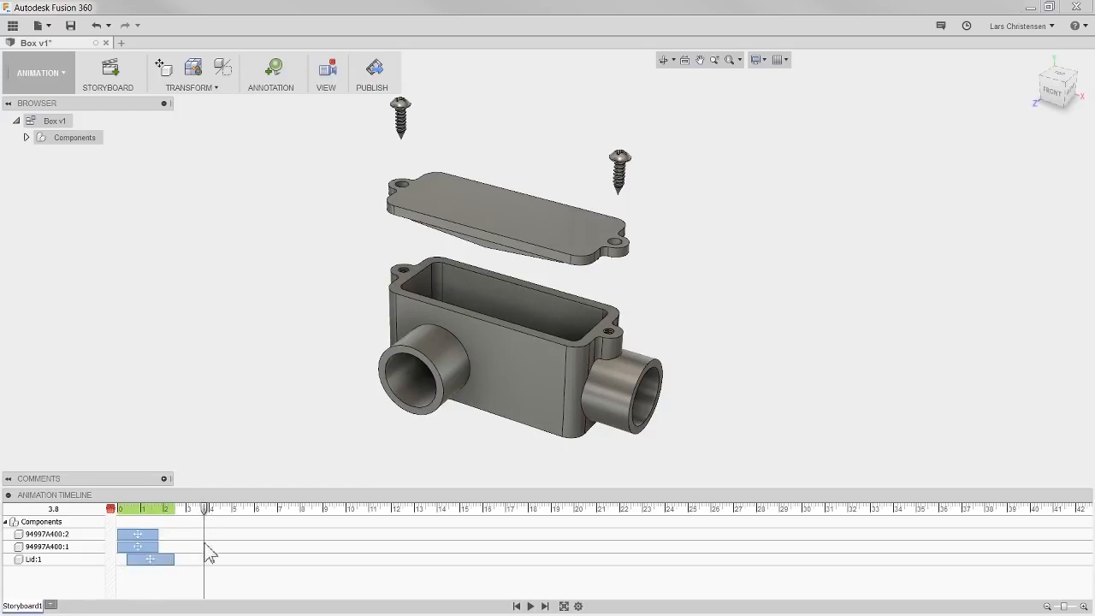
- Shorten the lid's action so it ends at 1.80 on the timeline and replay the animation from the start
{"action": "left_click_drag", "start_coordinate": [176, 559], "coordinate": [160, 559]}
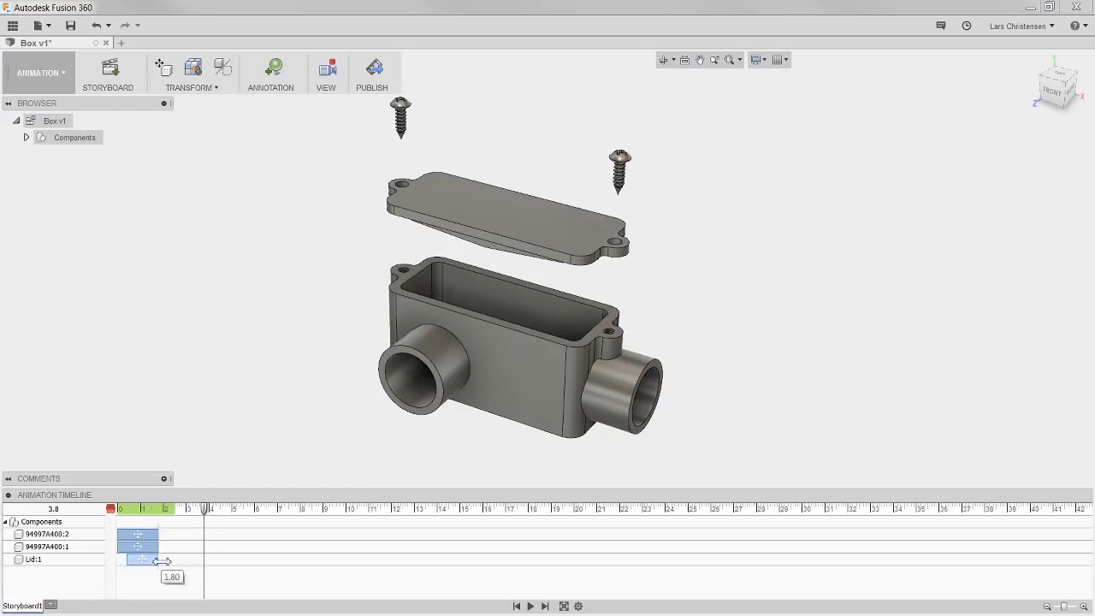
{"action": "left_click_drag", "start_coordinate": [205, 509], "coordinate": [110, 523]}
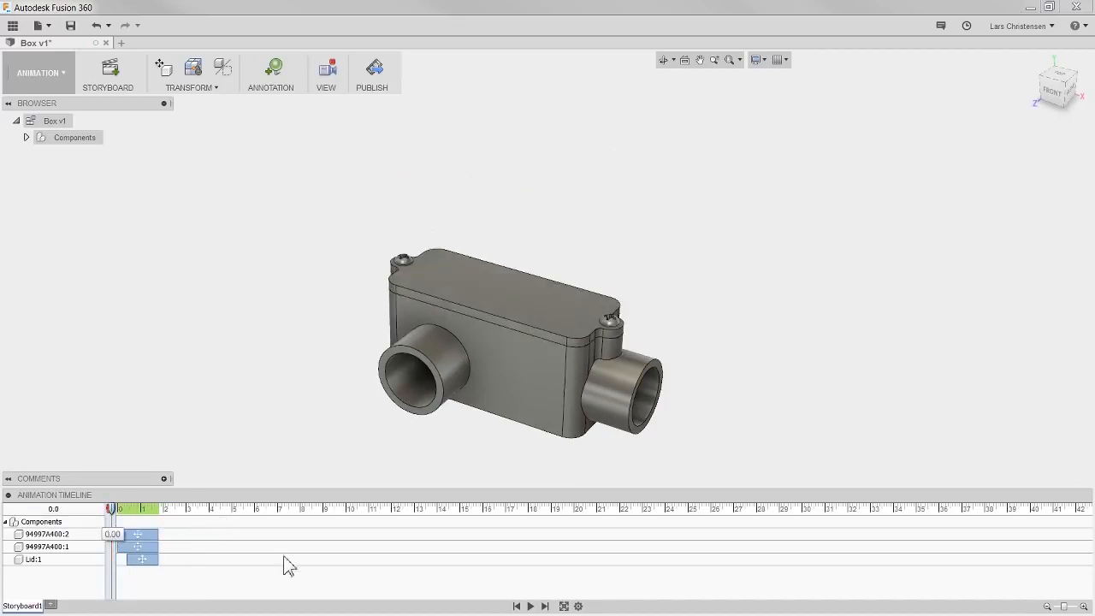
{"action": "left_click", "coordinate": [531, 606]}
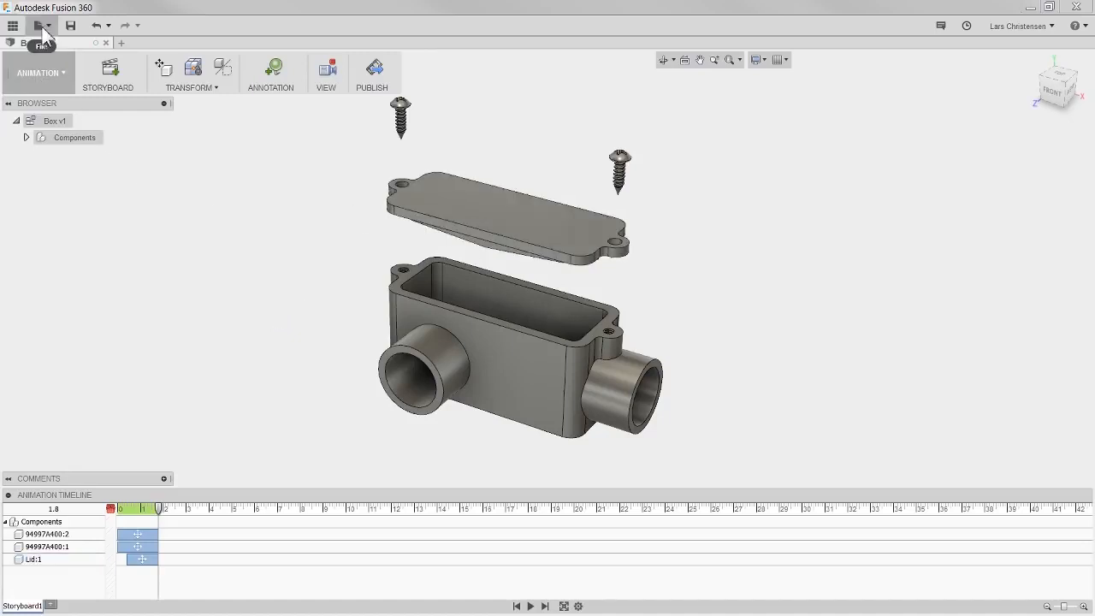
- Save a new version of the design with the version description Ex
{"action": "left_click", "coordinate": [70, 26]}
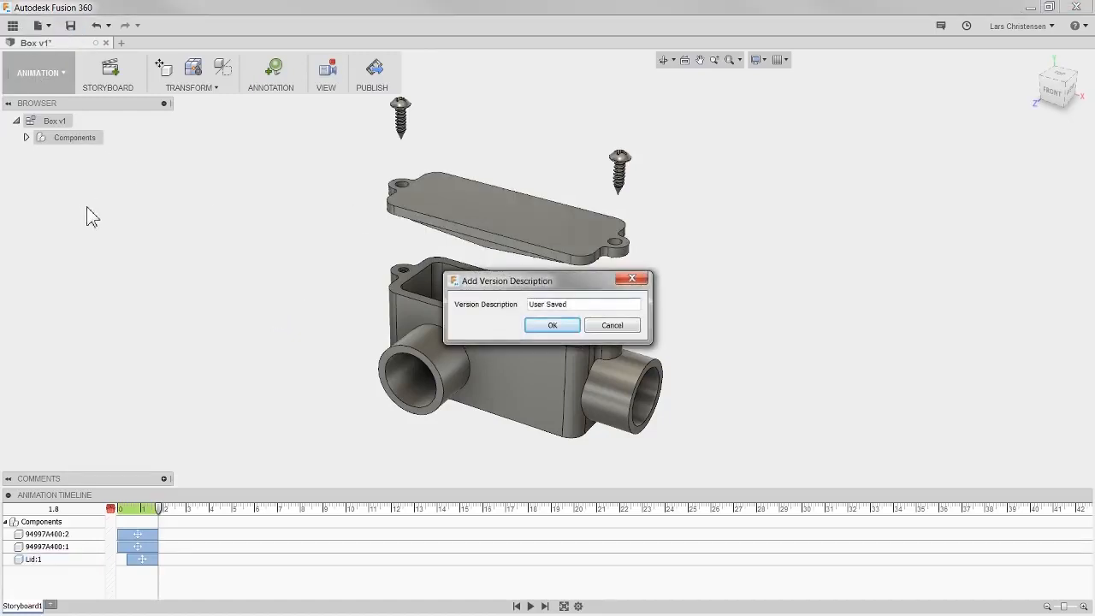
{"action": "left_click_drag", "start_coordinate": [576, 302], "coordinate": [505, 300]}
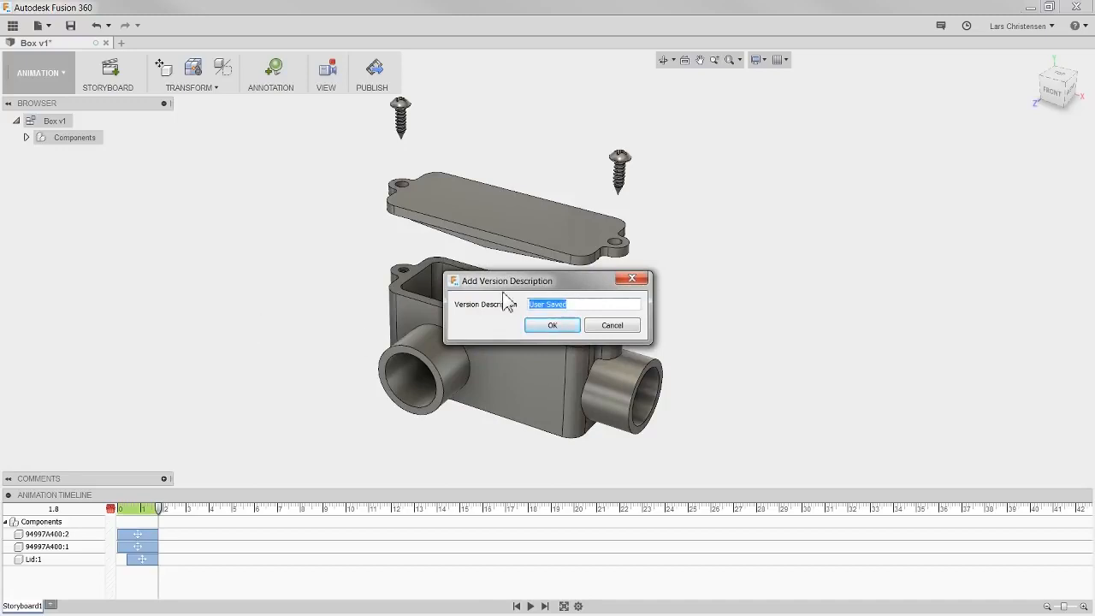
{"action": "type", "text": "Explode"}
{"action": "left_click", "coordinate": [552, 326]}
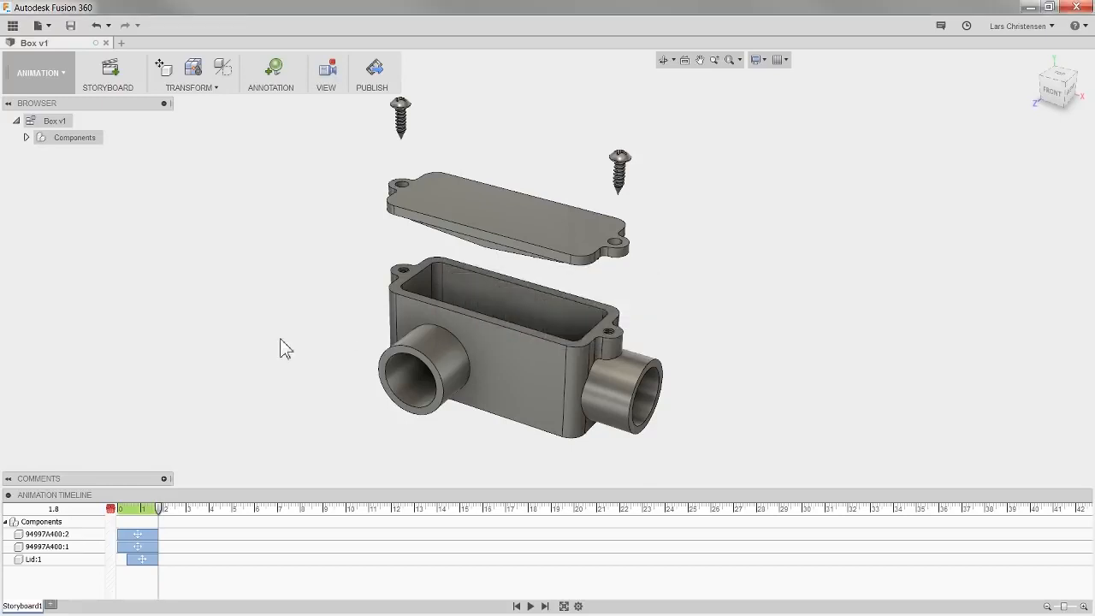
- Create a new drawing from the animation's Storyboard1, from scratch with ISO standard, mm units and A3 sheet size
{"action": "left_click", "coordinate": [35, 83]}
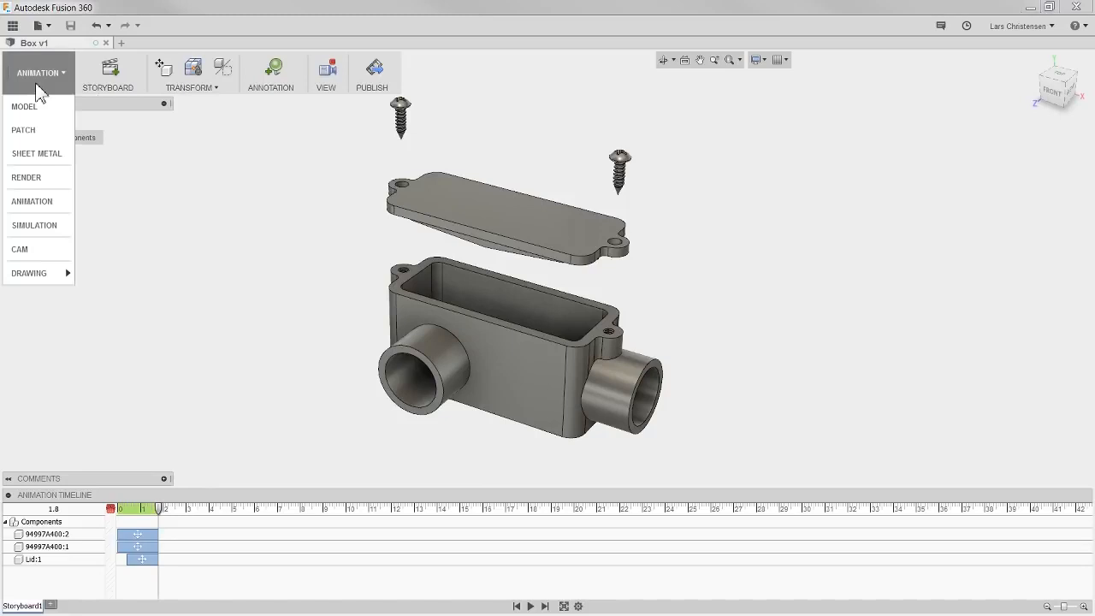
{"action": "mouse_move", "coordinate": [22, 273]}
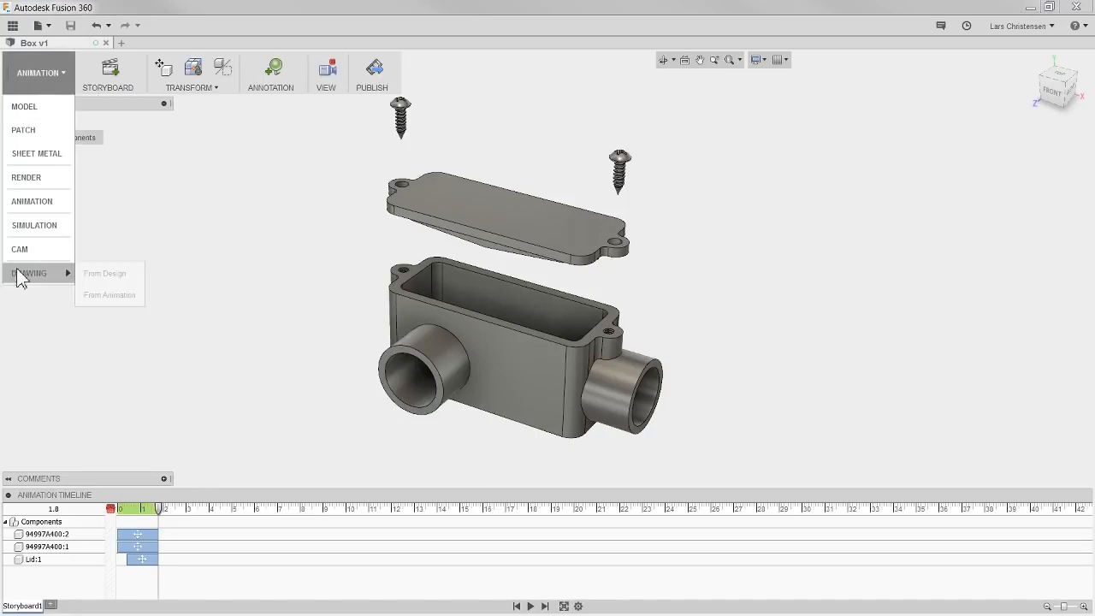
{"action": "left_click", "coordinate": [108, 296]}
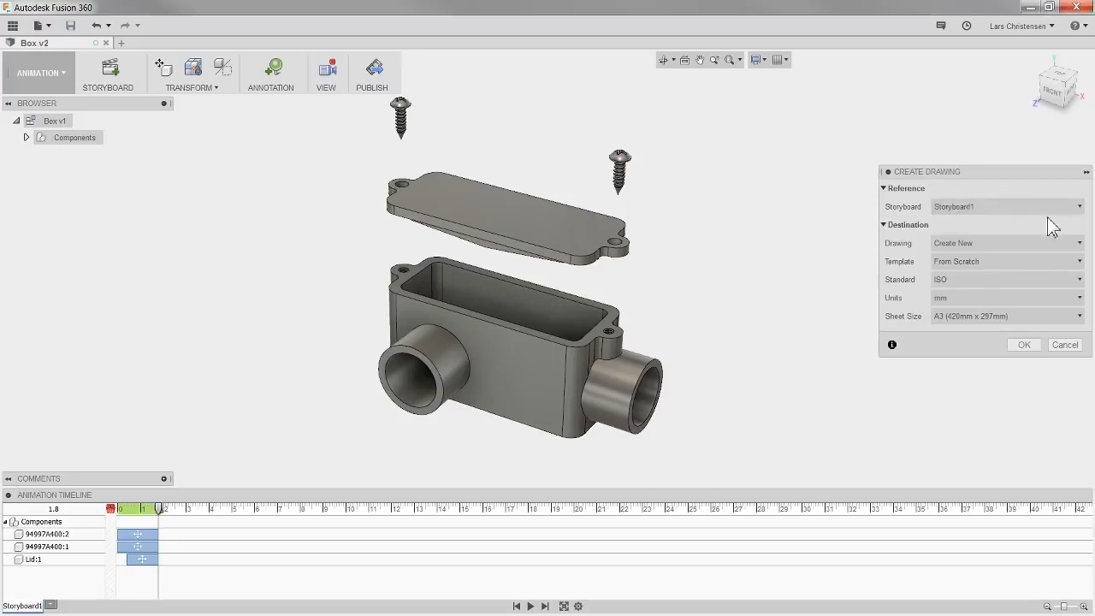
{"action": "left_click", "coordinate": [1023, 245]}
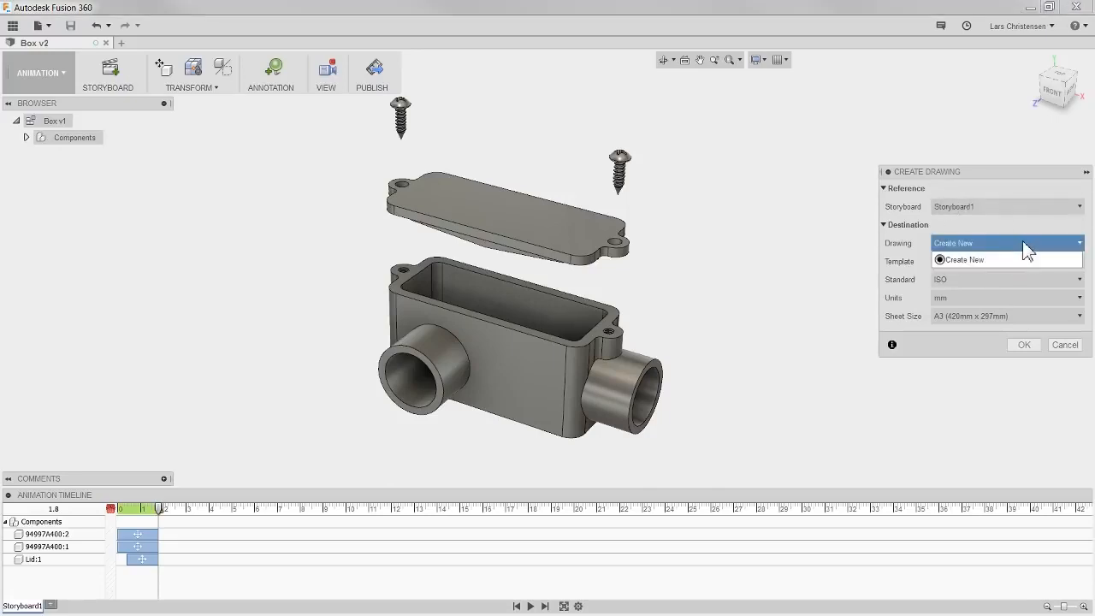
{"action": "left_click", "coordinate": [980, 243]}
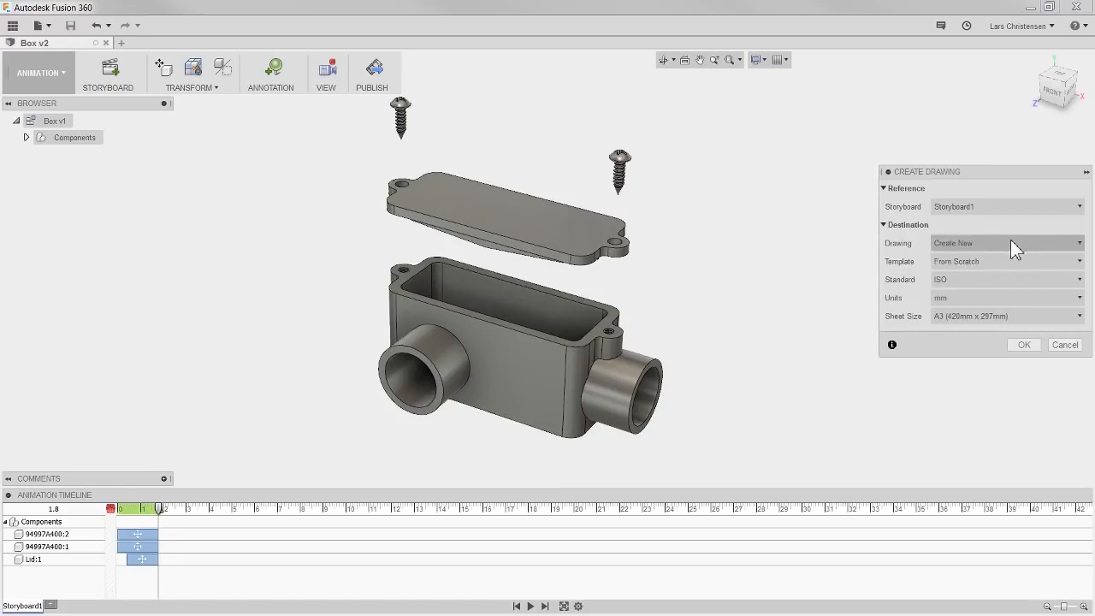
{"action": "left_click", "coordinate": [980, 264]}
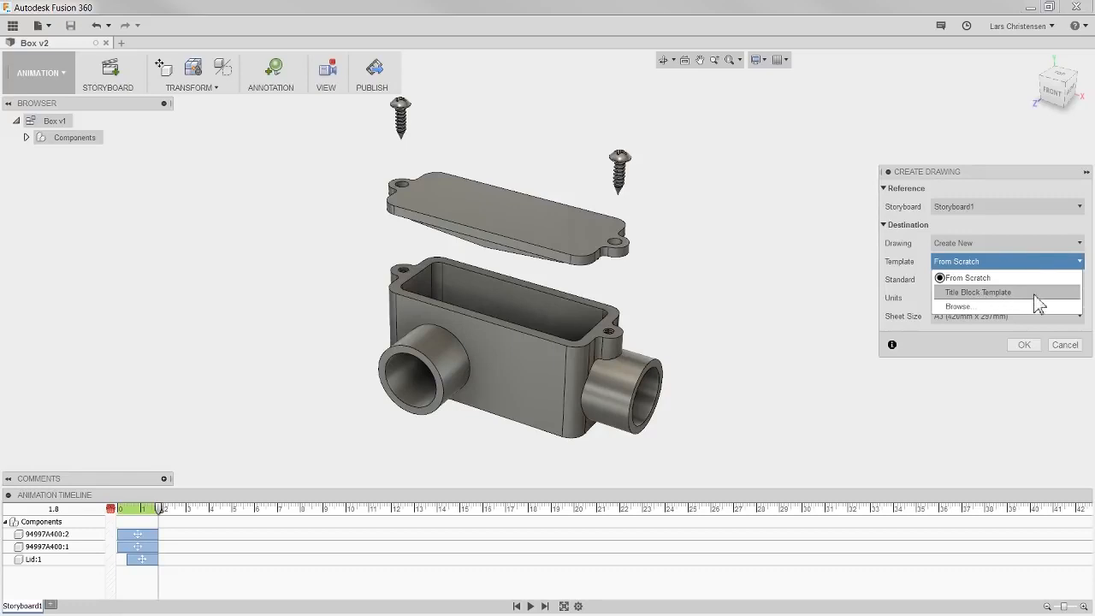
{"action": "left_click", "coordinate": [984, 280]}
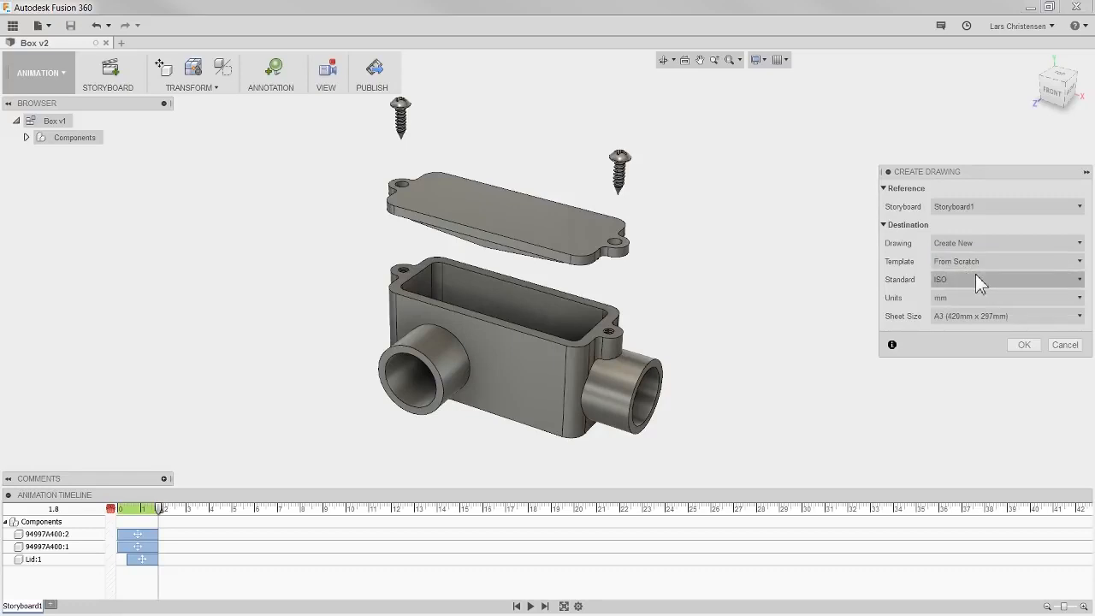
{"action": "left_click", "coordinate": [976, 276]}
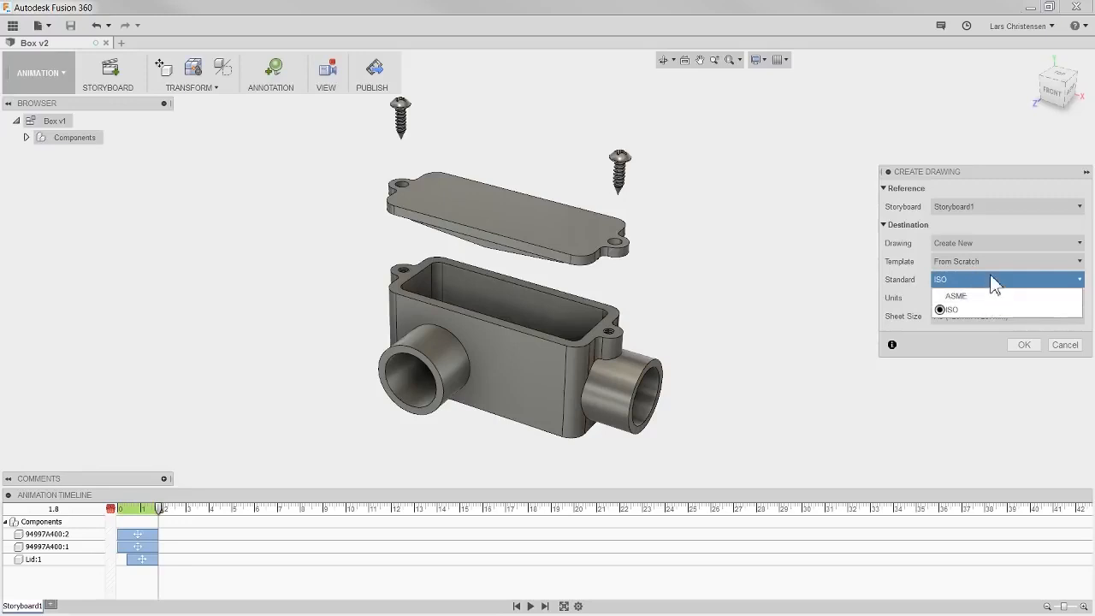
{"action": "left_click", "coordinate": [992, 281]}
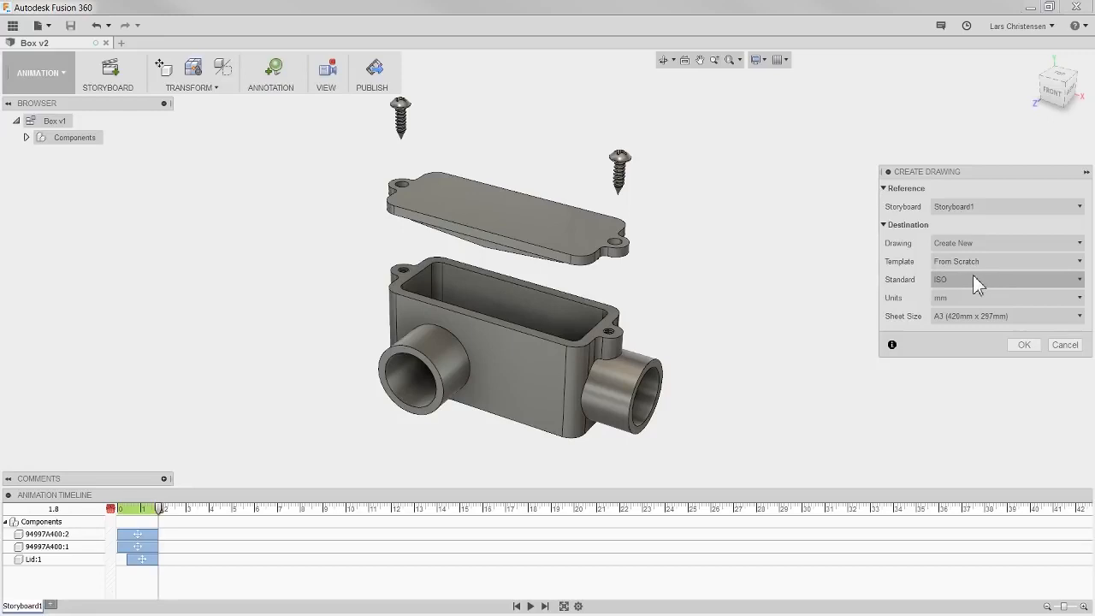
{"action": "left_click", "coordinate": [974, 277]}
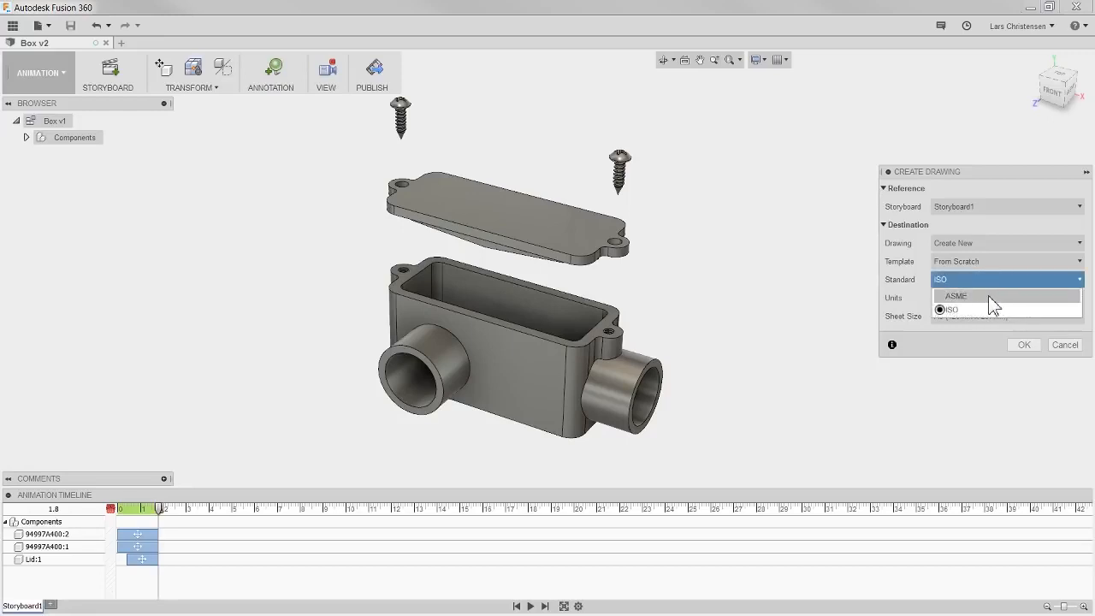
{"action": "left_click", "coordinate": [993, 298]}
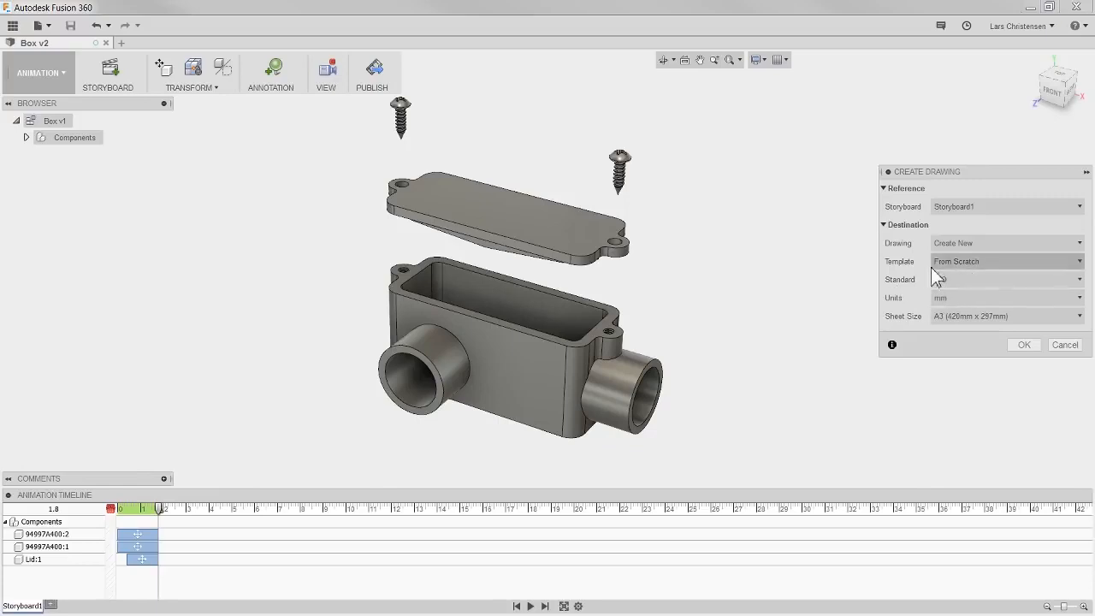
{"action": "left_click", "coordinate": [1024, 344]}
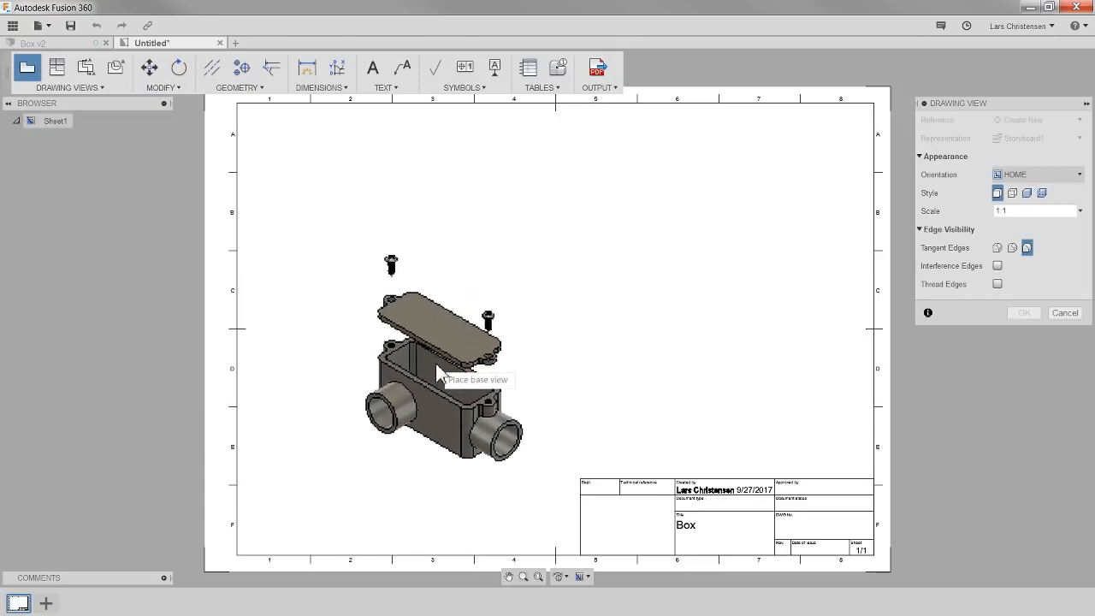
- Place the exploded base view on the sheet and edit the view to a shaded style with visible edges
{"action": "left_click", "coordinate": [423, 360]}
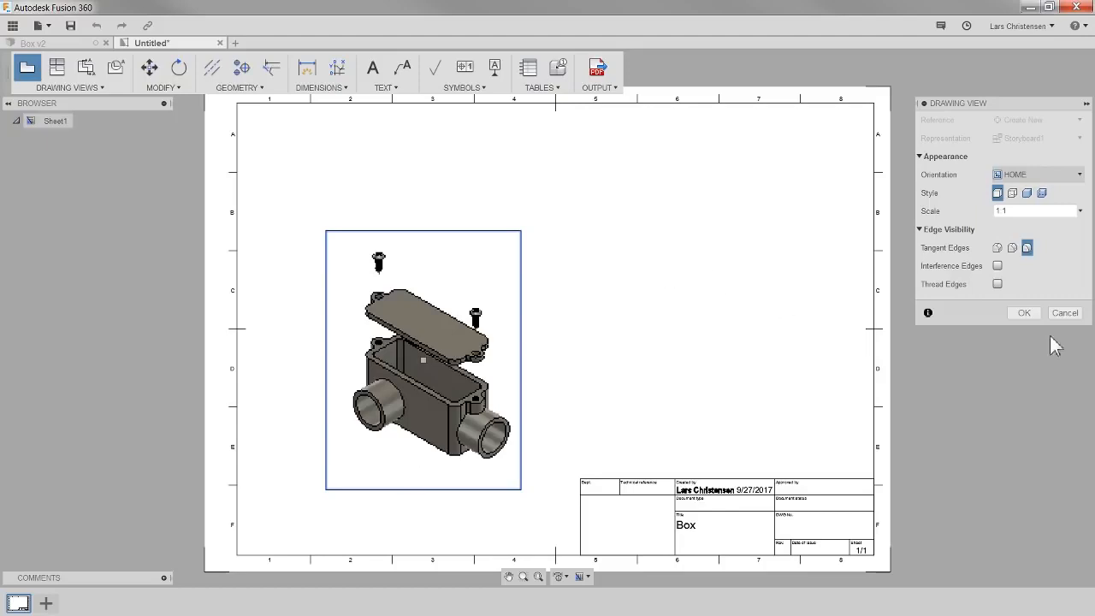
{"action": "left_click", "coordinate": [1024, 313]}
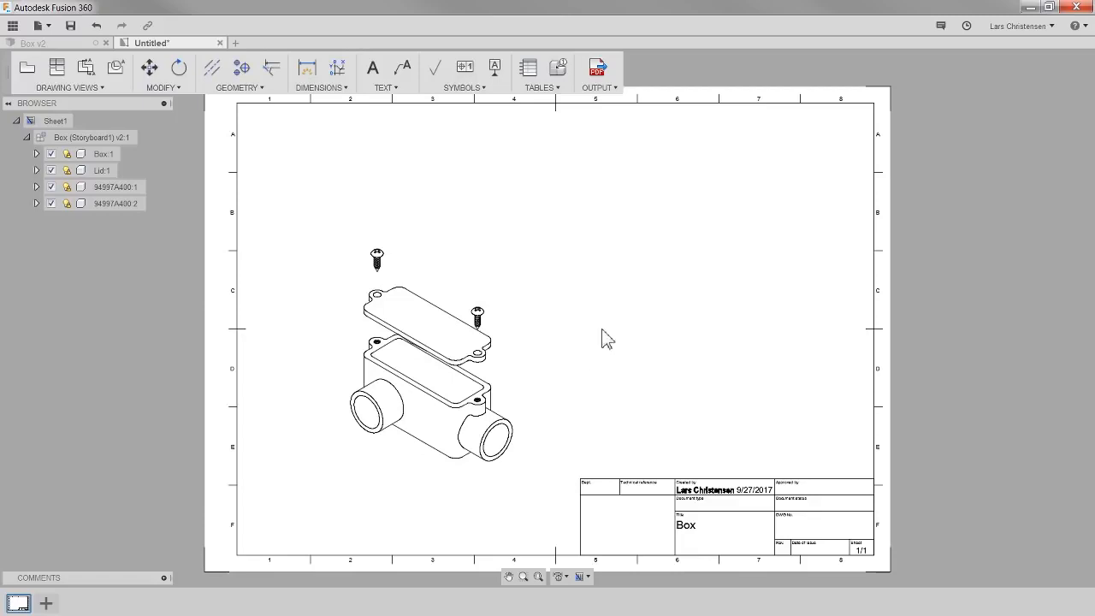
{"action": "left_click", "coordinate": [421, 329]}
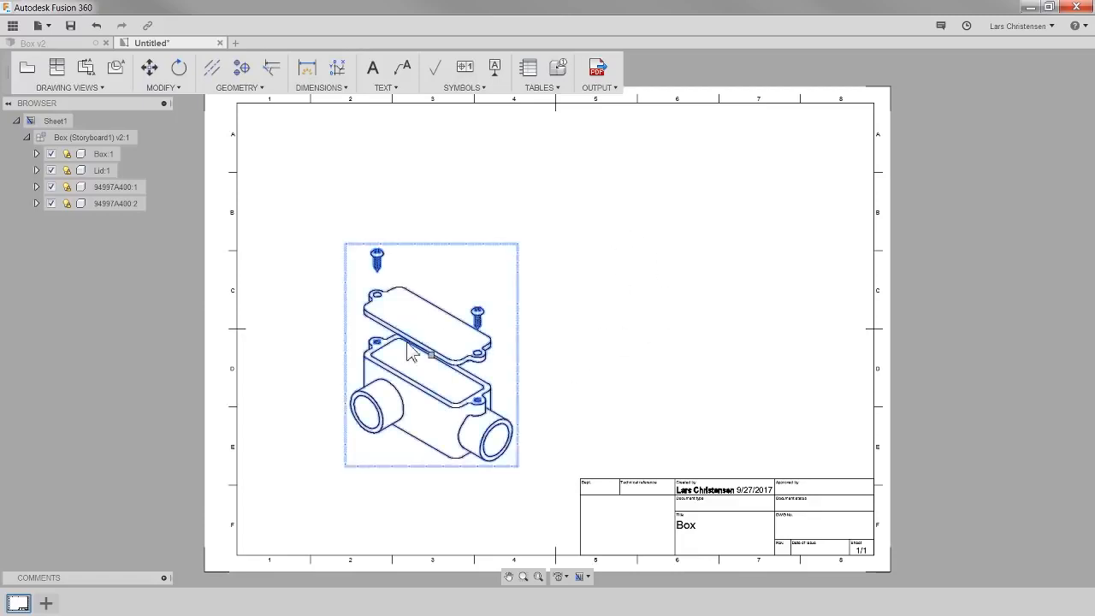
{"action": "right_click", "coordinate": [436, 349]}
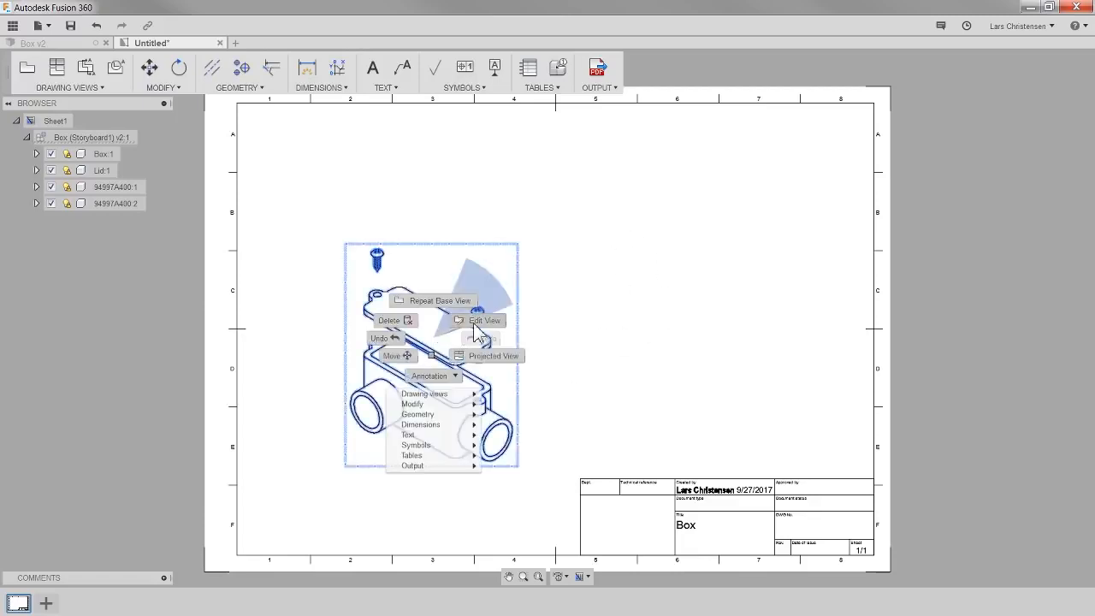
{"action": "left_click", "coordinate": [491, 273]}
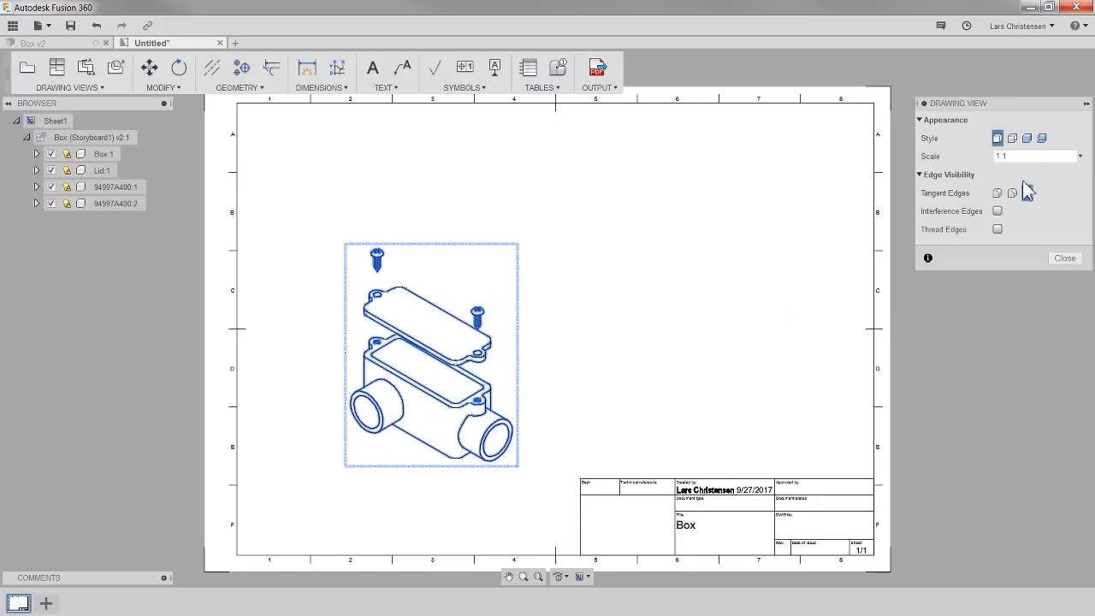
{"action": "left_click", "coordinate": [1026, 140]}
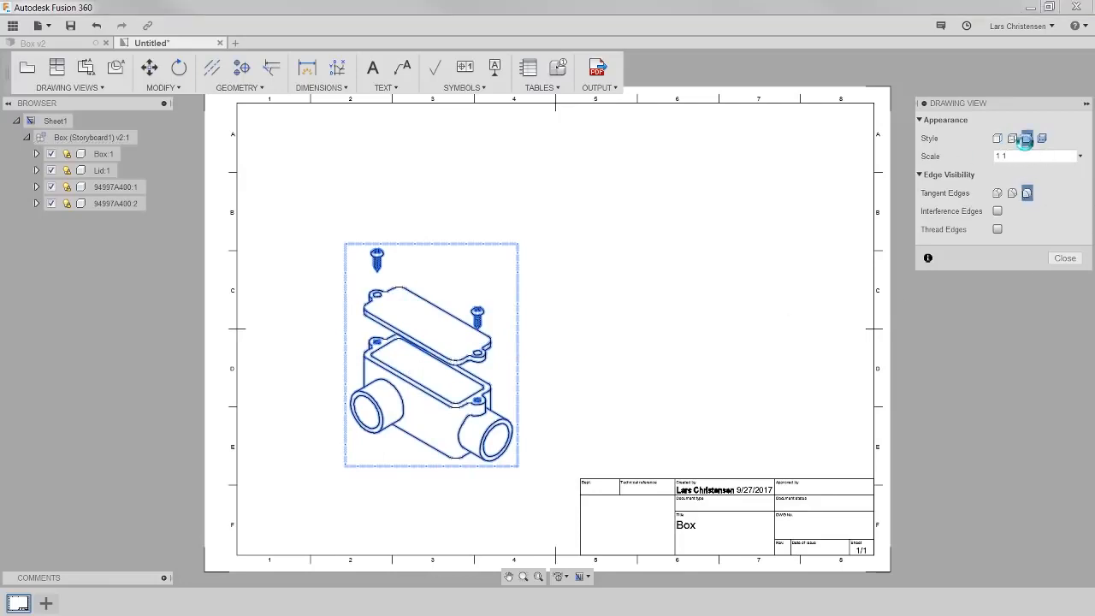
{"action": "left_click", "coordinate": [1066, 258]}
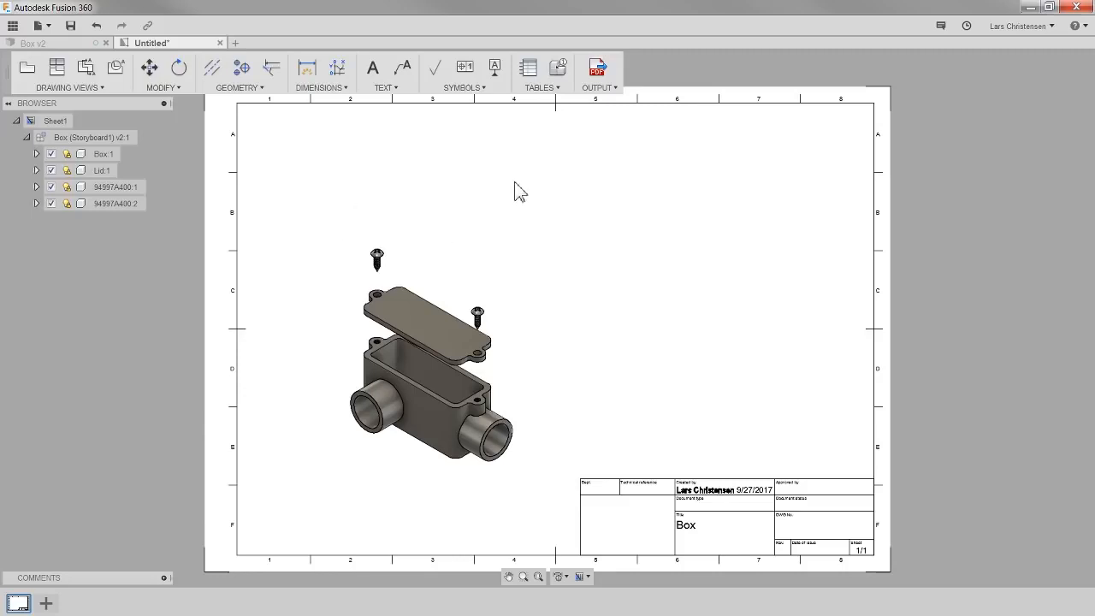
- Insert a parts list table anchored at the sheet's top-right border corner
{"action": "left_click", "coordinate": [529, 69]}
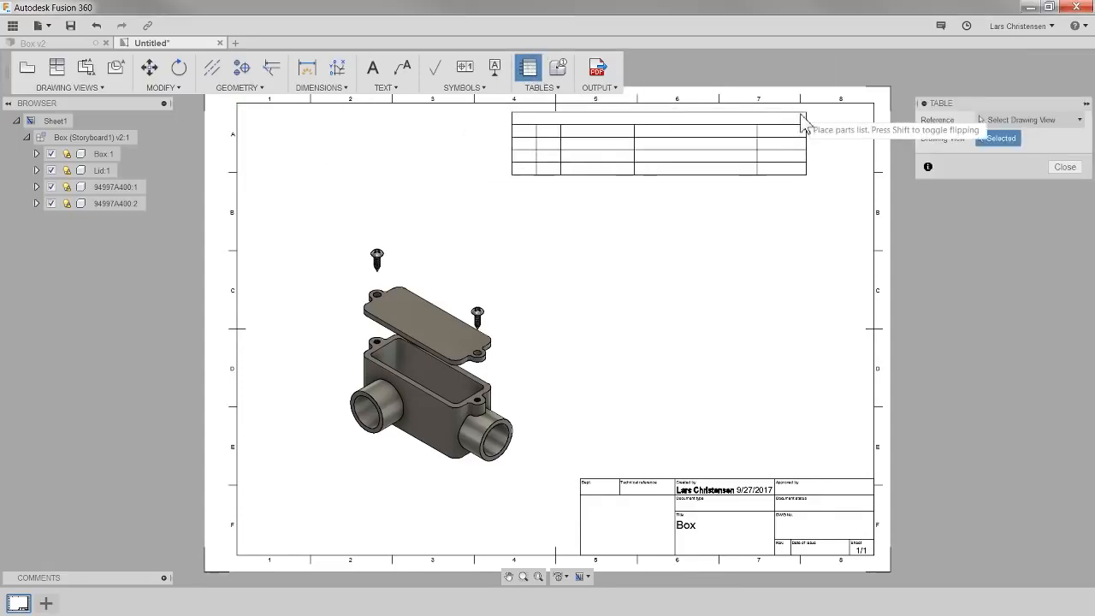
{"action": "left_click", "coordinate": [872, 104]}
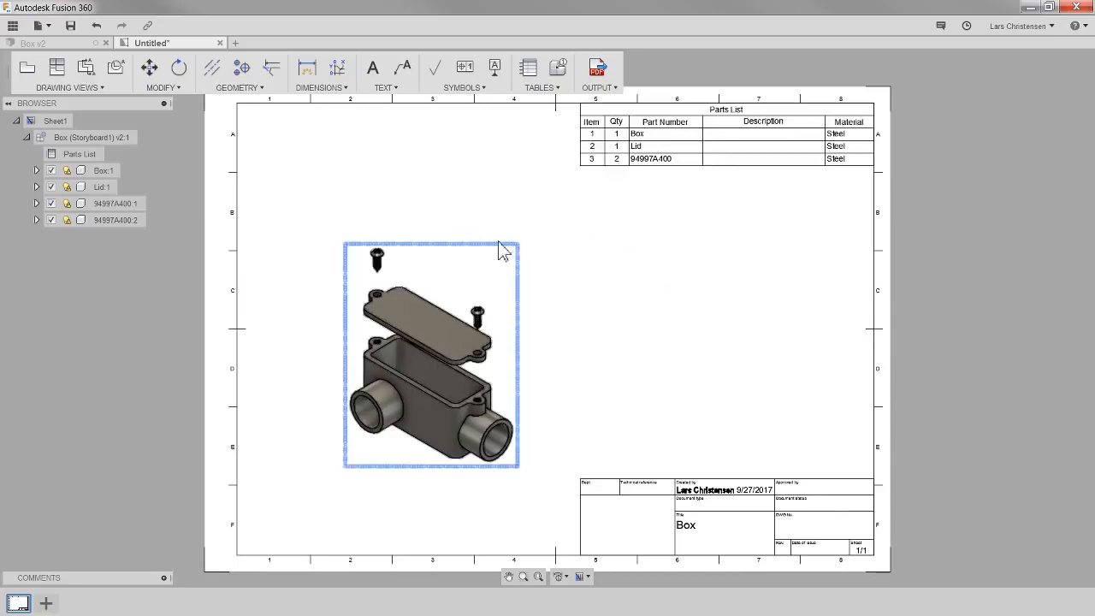
{"action": "left_click", "coordinate": [546, 89]}
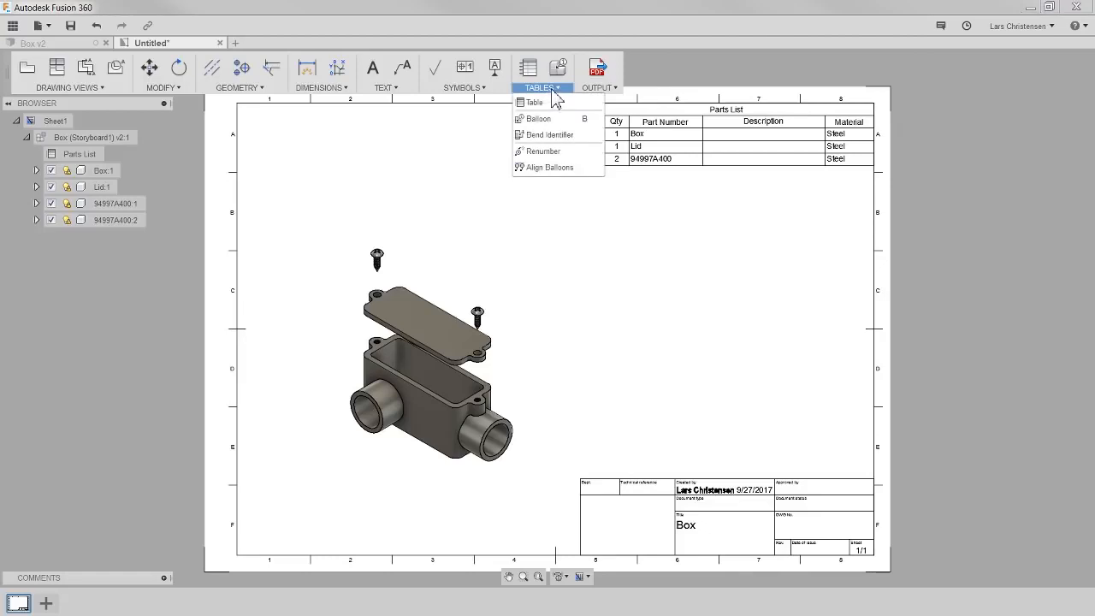
{"action": "left_click", "coordinate": [548, 217]}
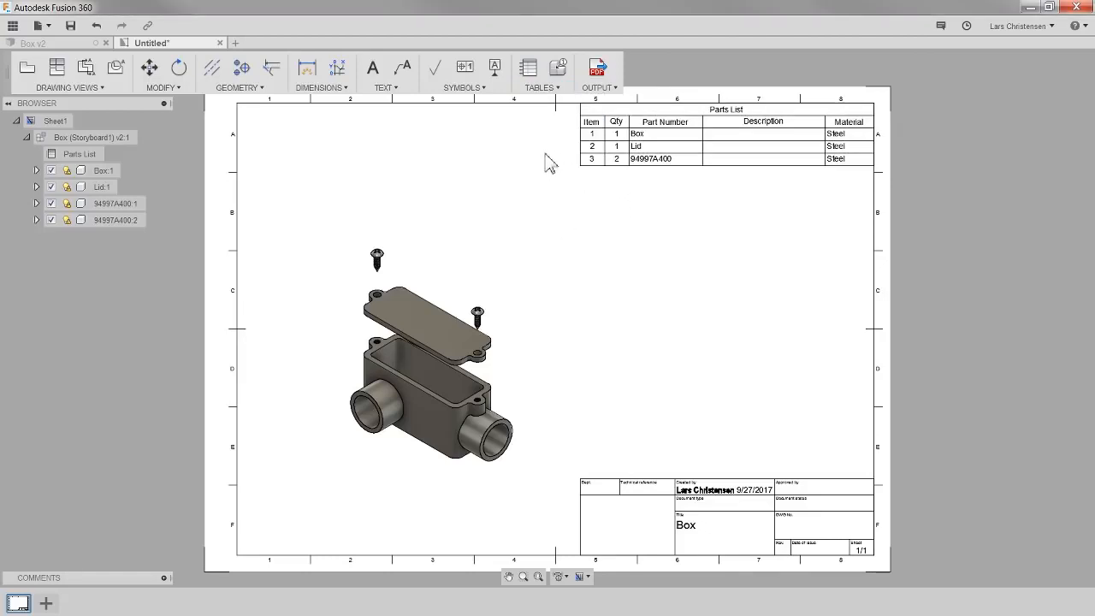
- Start the Balloon tool and place balloons on both screws of the exploded view
{"action": "scroll", "coordinate": [692, 73], "scroll_direction": "up", "scroll_amount": 5}
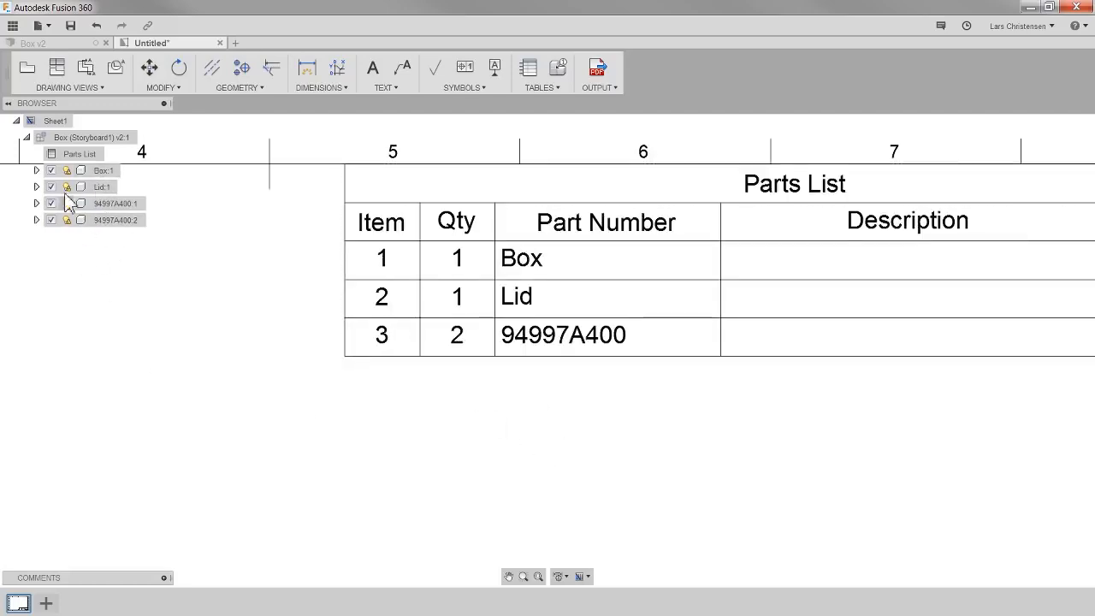
{"action": "scroll", "coordinate": [231, 359], "scroll_direction": "down", "scroll_amount": 3}
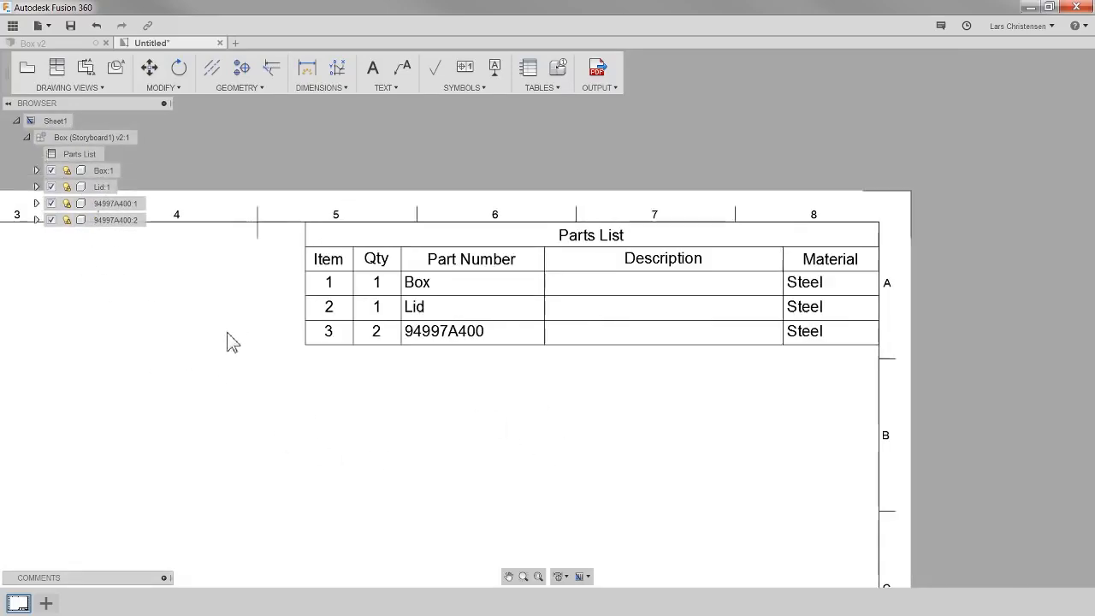
{"action": "scroll", "coordinate": [980, 142], "scroll_direction": "down", "scroll_amount": 2}
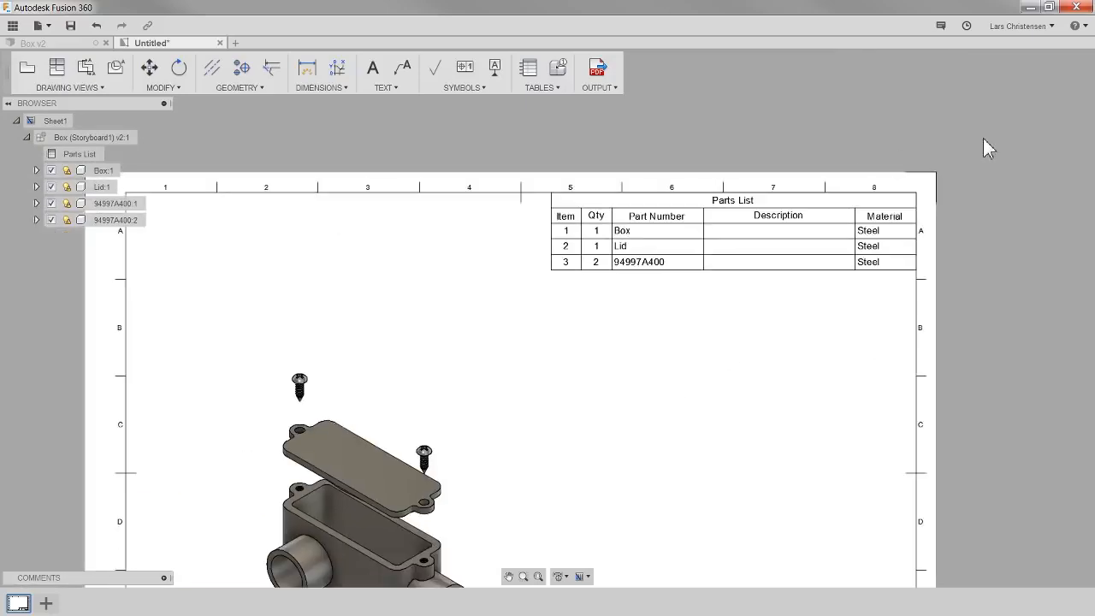
{"action": "scroll", "coordinate": [445, 204], "scroll_direction": "down", "scroll_amount": 1}
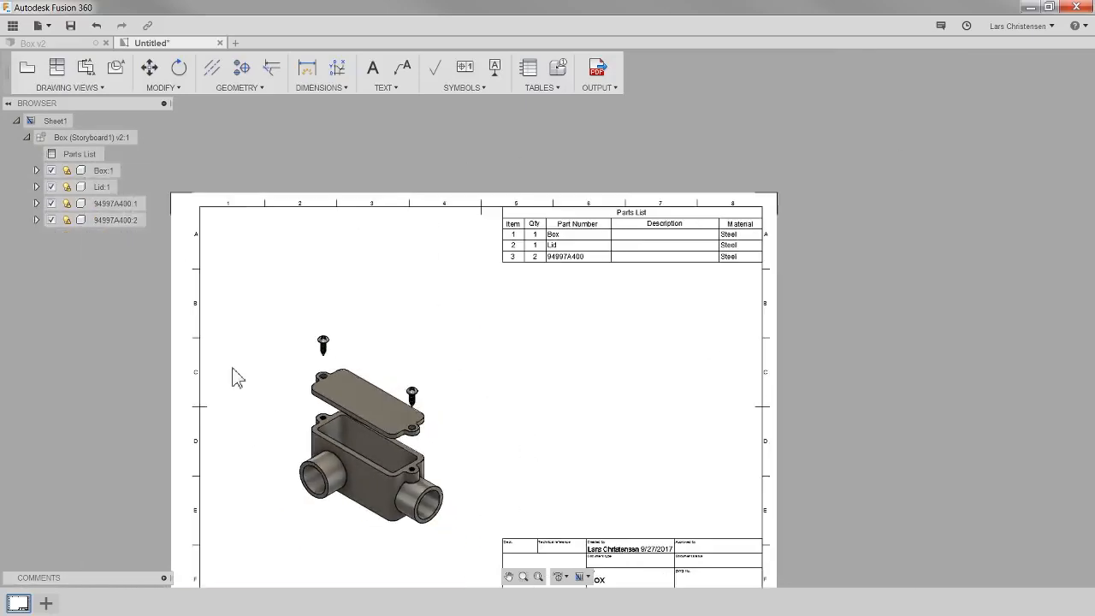
{"action": "scroll", "coordinate": [487, 556], "scroll_direction": "up", "scroll_amount": 3}
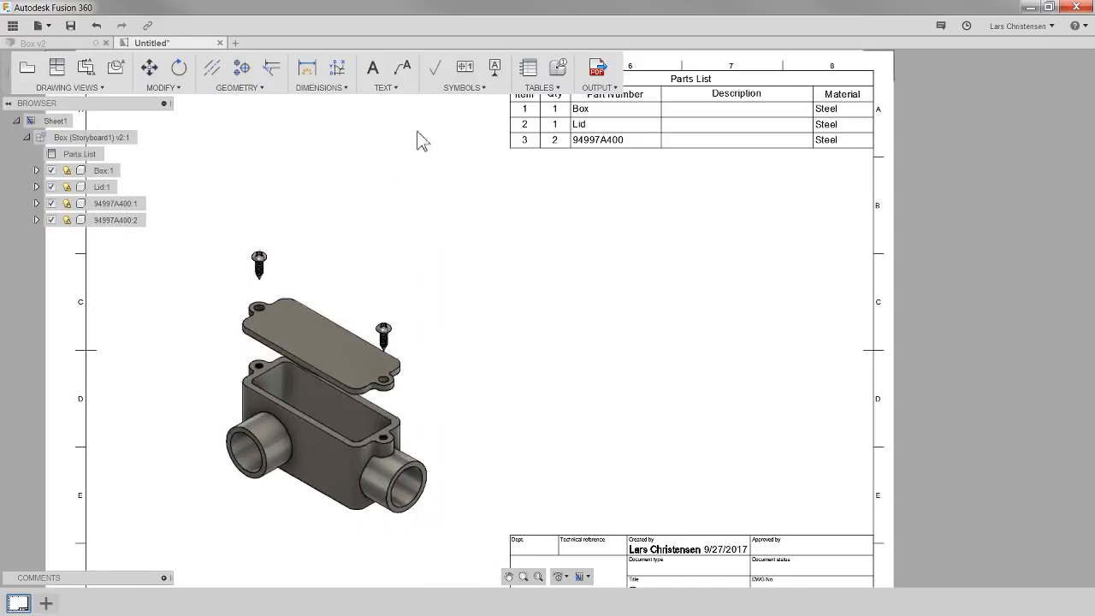
{"action": "left_click", "coordinate": [540, 88]}
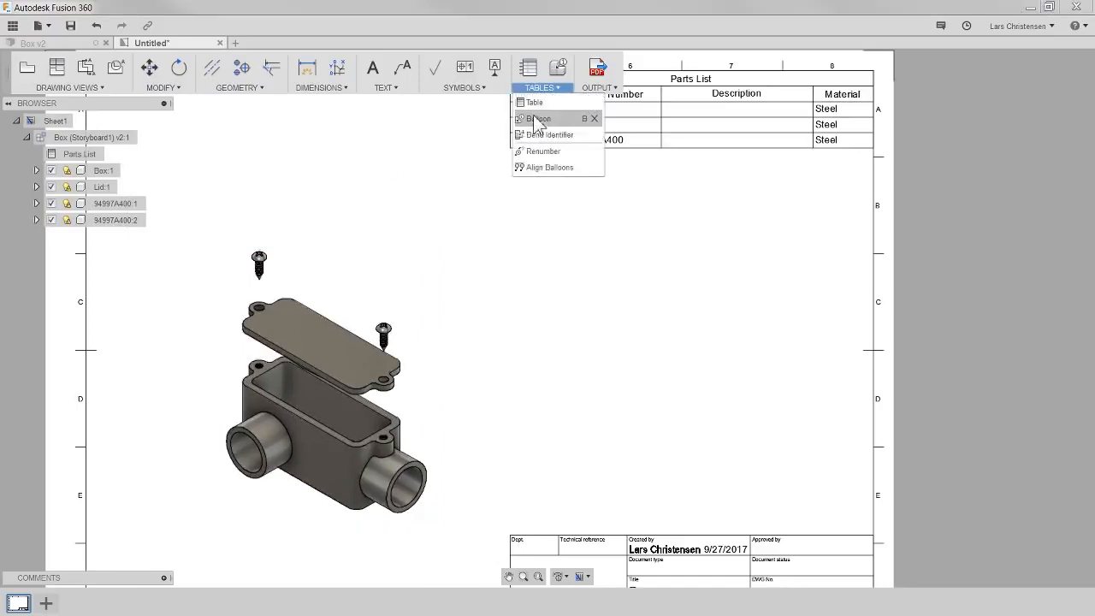
{"action": "left_click", "coordinate": [543, 119]}
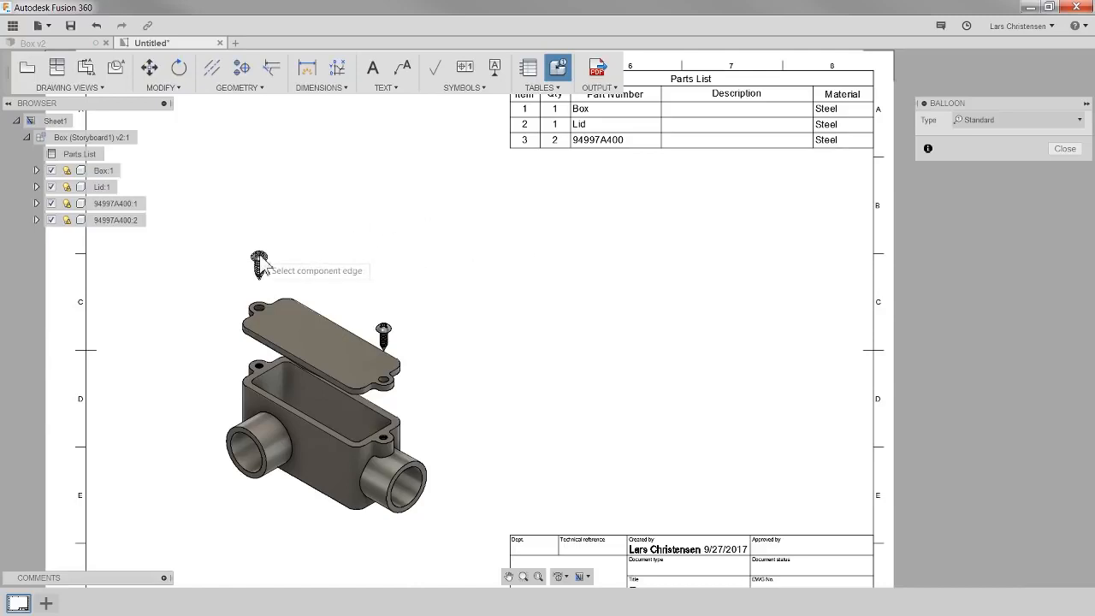
{"action": "left_click", "coordinate": [342, 221]}
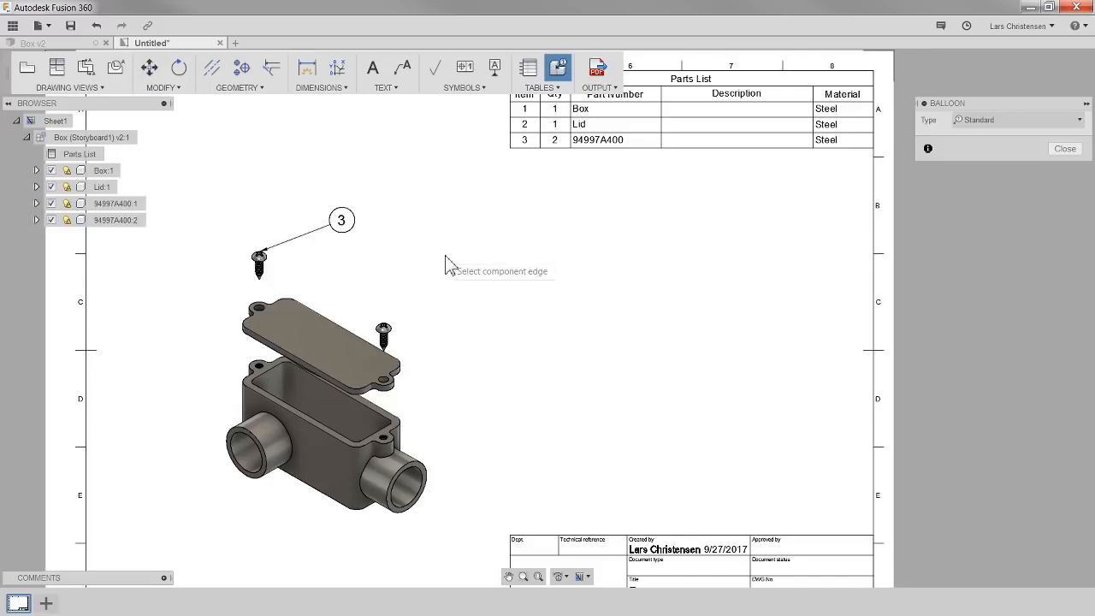
{"action": "left_click", "coordinate": [384, 329]}
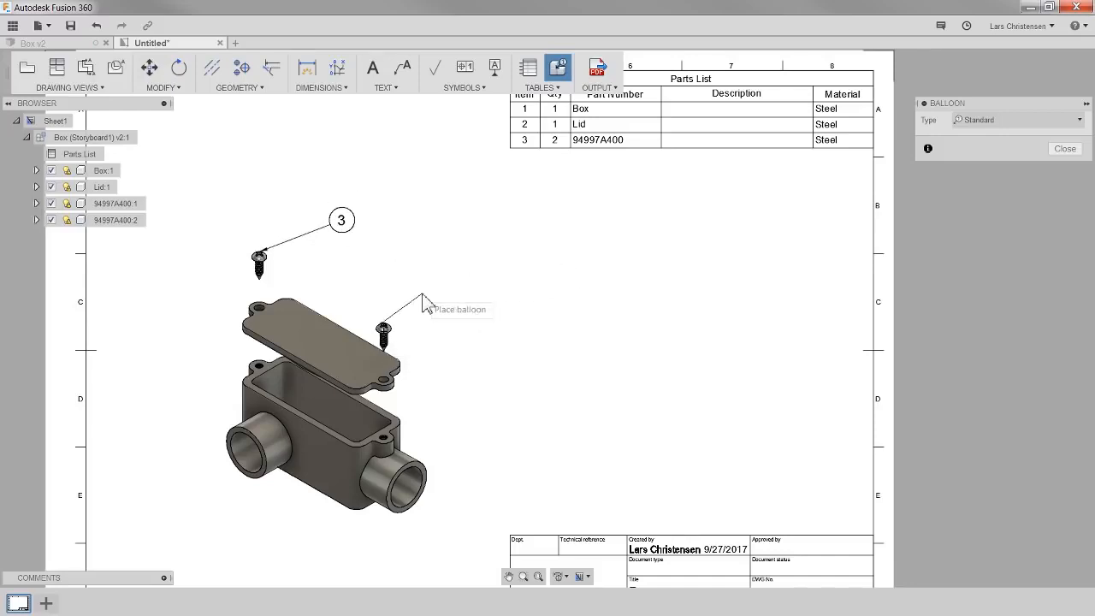
{"action": "left_click", "coordinate": [453, 277]}
{"action": "left_click", "coordinate": [395, 368]}
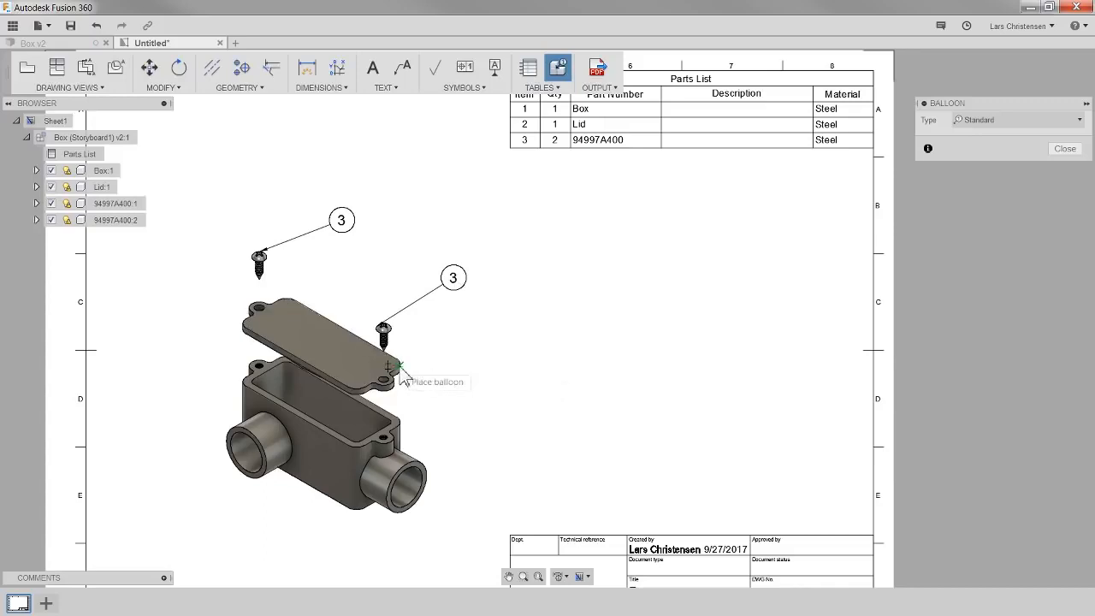
- Place balloons on the lid and the box, then close the Balloon tool
{"action": "left_click", "coordinate": [495, 354]}
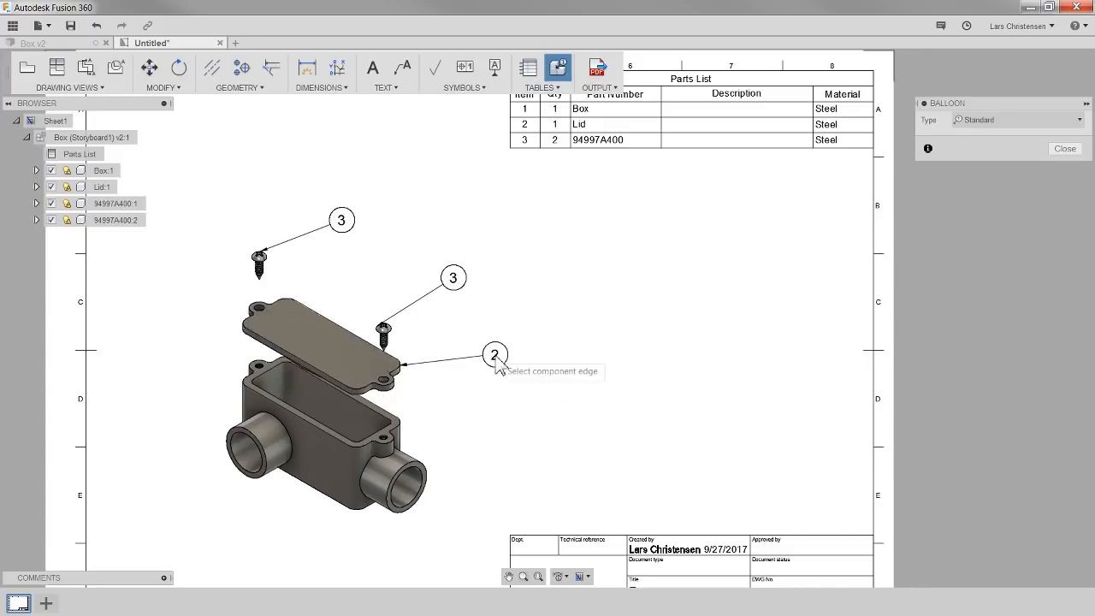
{"action": "left_click", "coordinate": [430, 479]}
{"action": "left_click", "coordinate": [506, 437]}
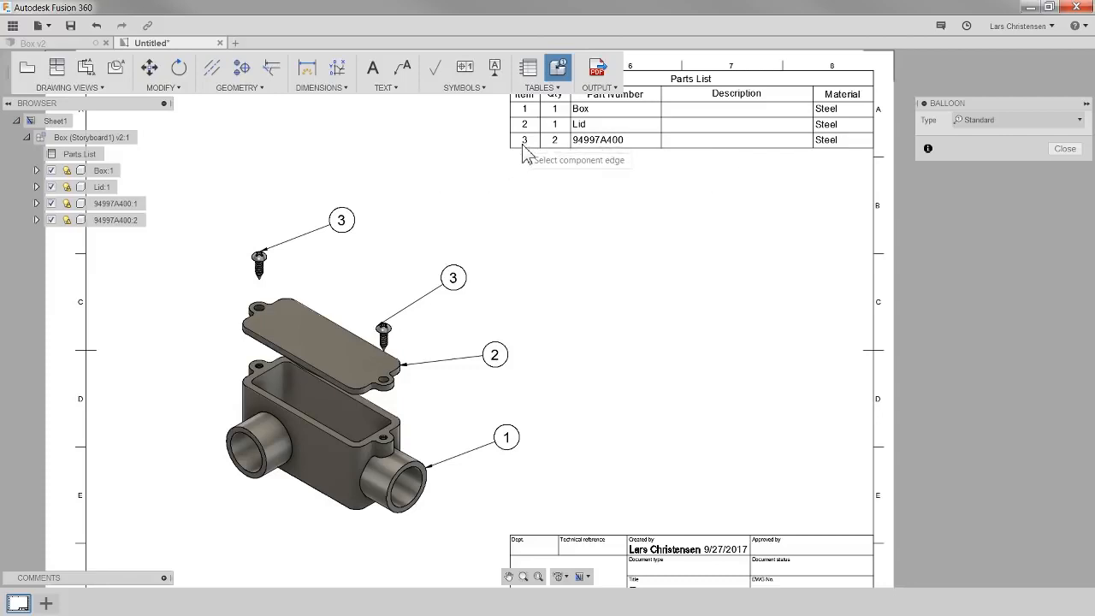
{"action": "scroll", "coordinate": [520, 232], "scroll_direction": "down", "scroll_amount": 1}
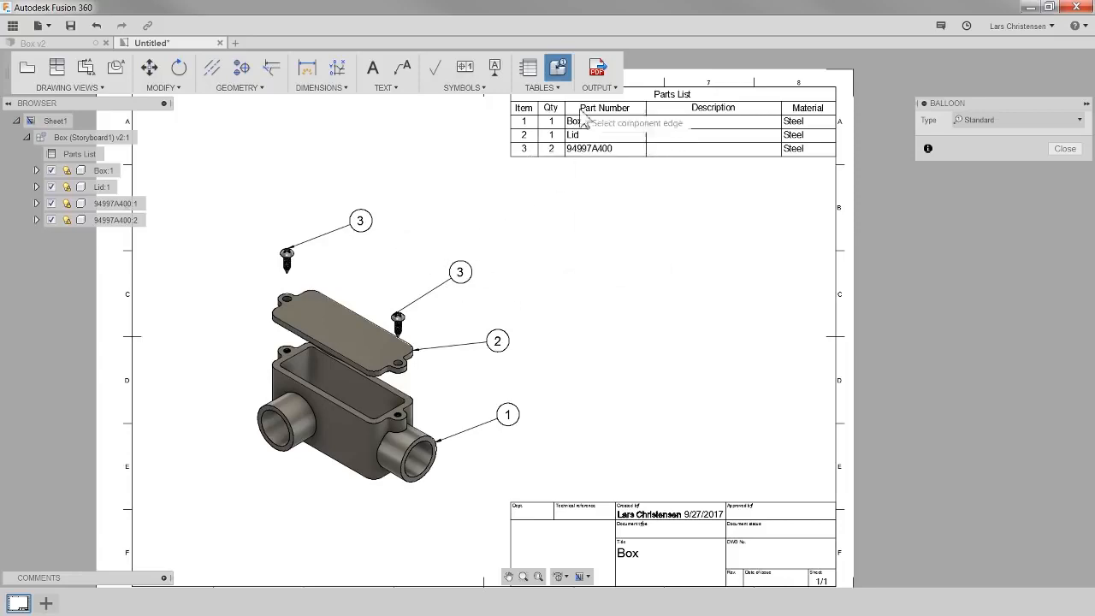
{"action": "left_click", "coordinate": [1065, 149]}
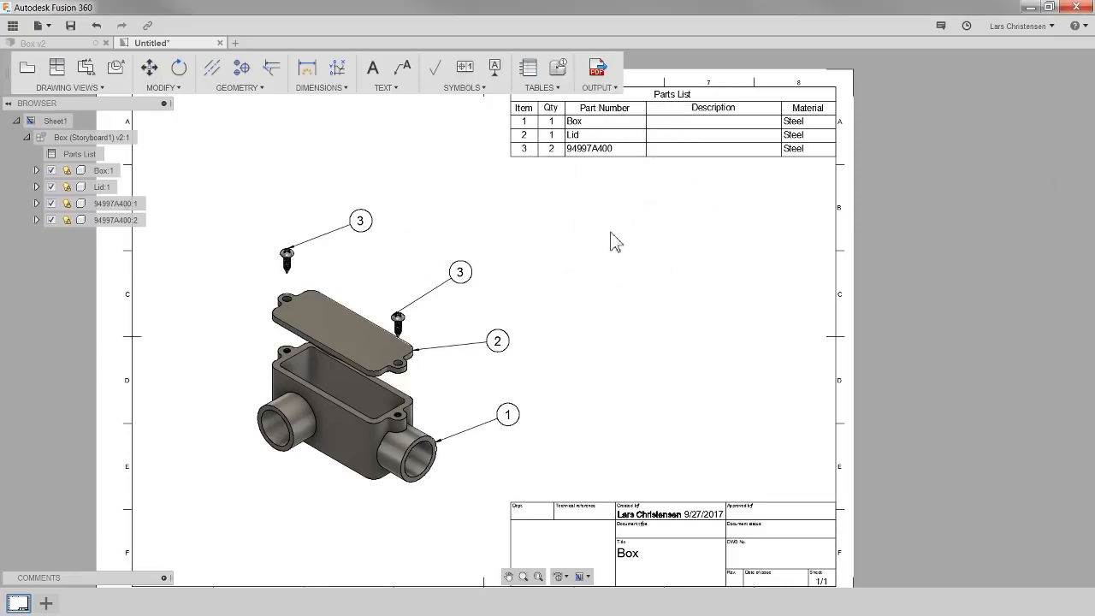
- Renumber the balloons starting at 1, selecting the two screw balloons, then the lid, then the box
{"action": "left_click", "coordinate": [536, 89]}
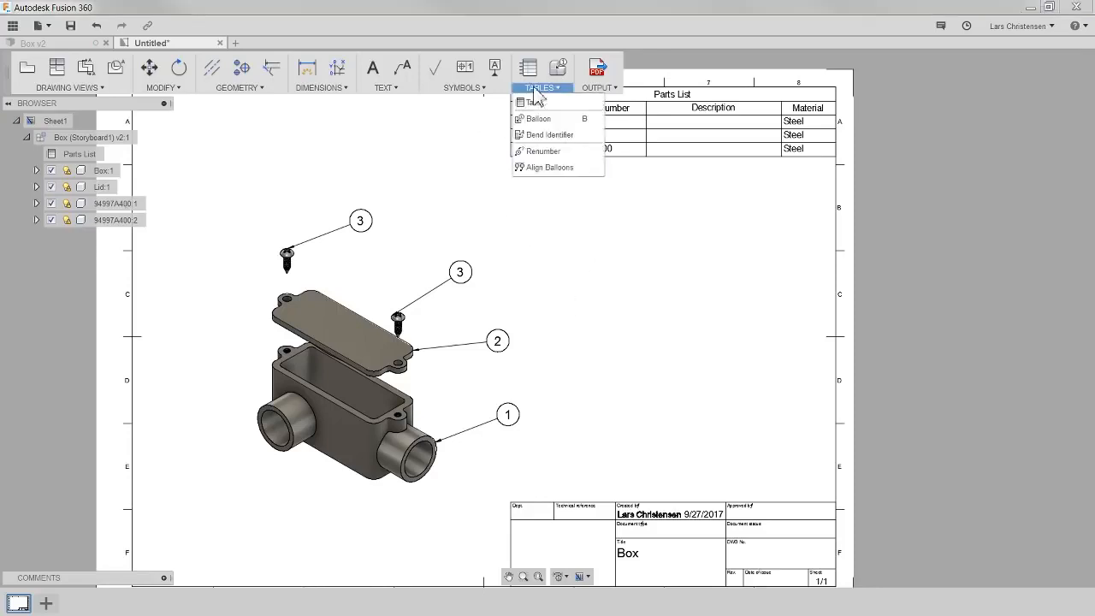
{"action": "left_click", "coordinate": [542, 152]}
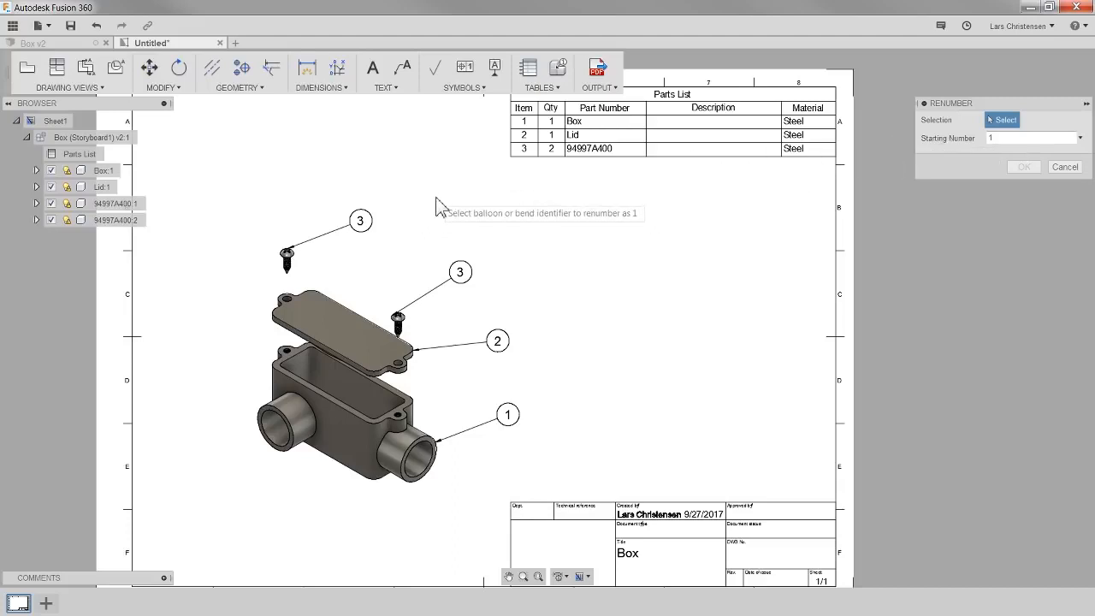
{"action": "left_click", "coordinate": [361, 224]}
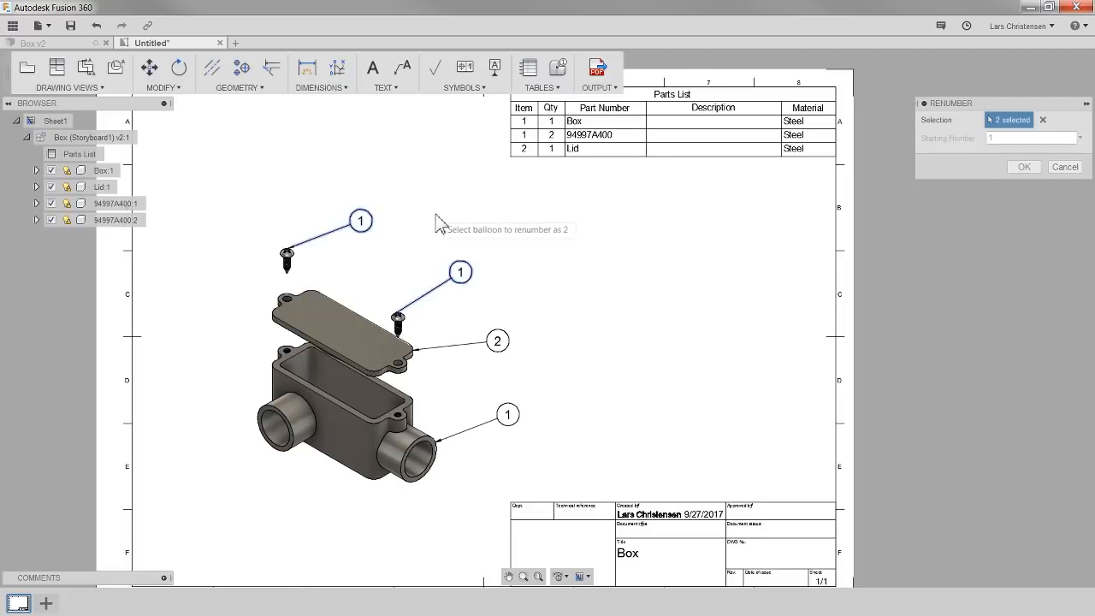
{"action": "left_click", "coordinate": [509, 343]}
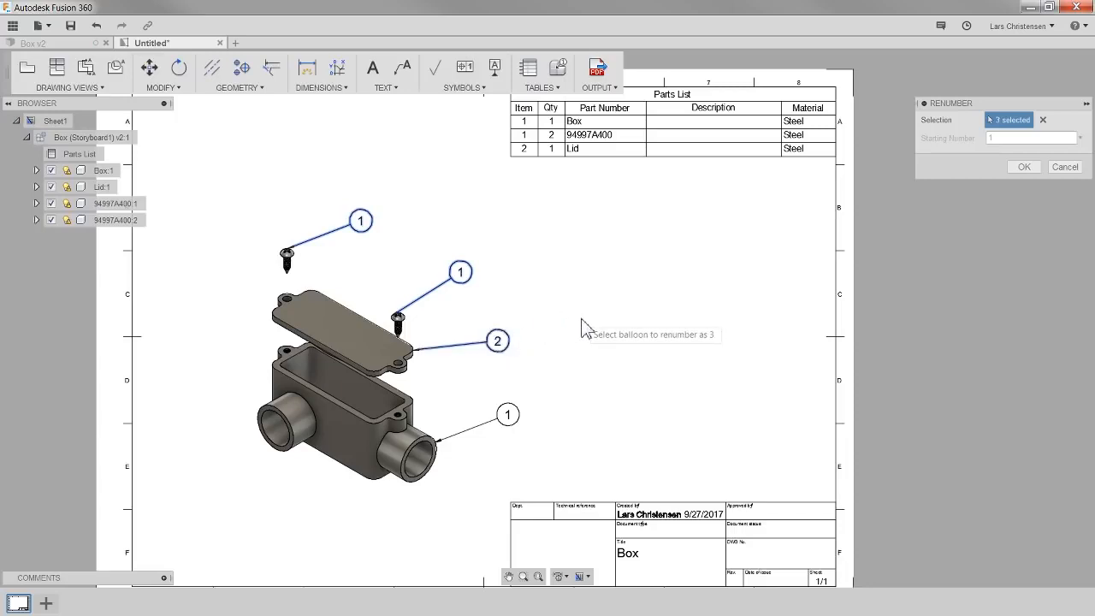
{"action": "left_click", "coordinate": [507, 415]}
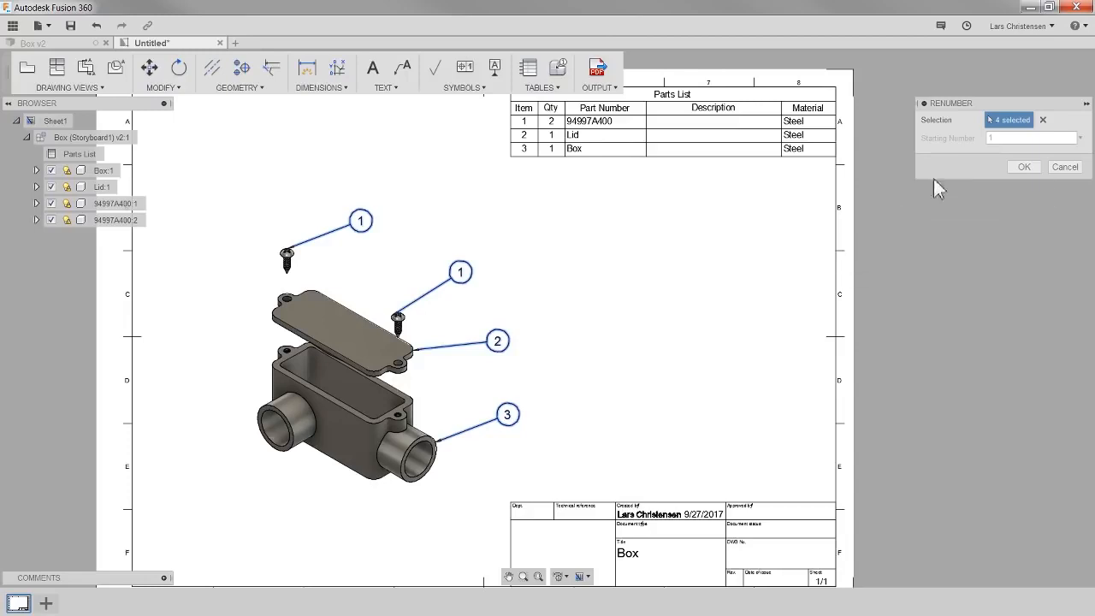
{"action": "left_click", "coordinate": [1023, 167]}
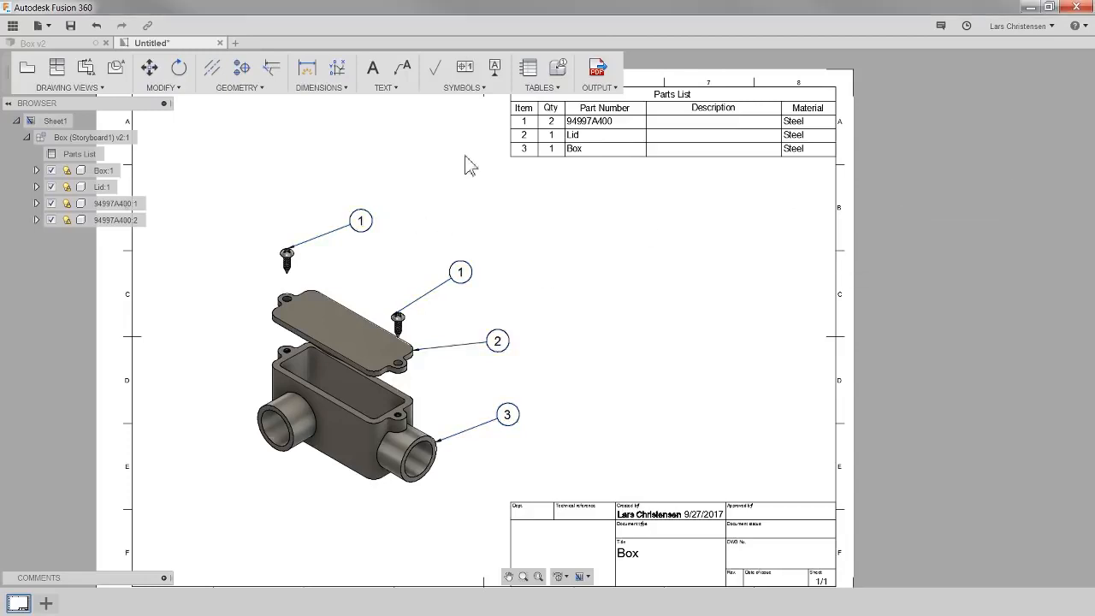
- Align the balloons of the right screw, lid and box along a straight line to the right of the view
{"action": "left_click", "coordinate": [539, 89]}
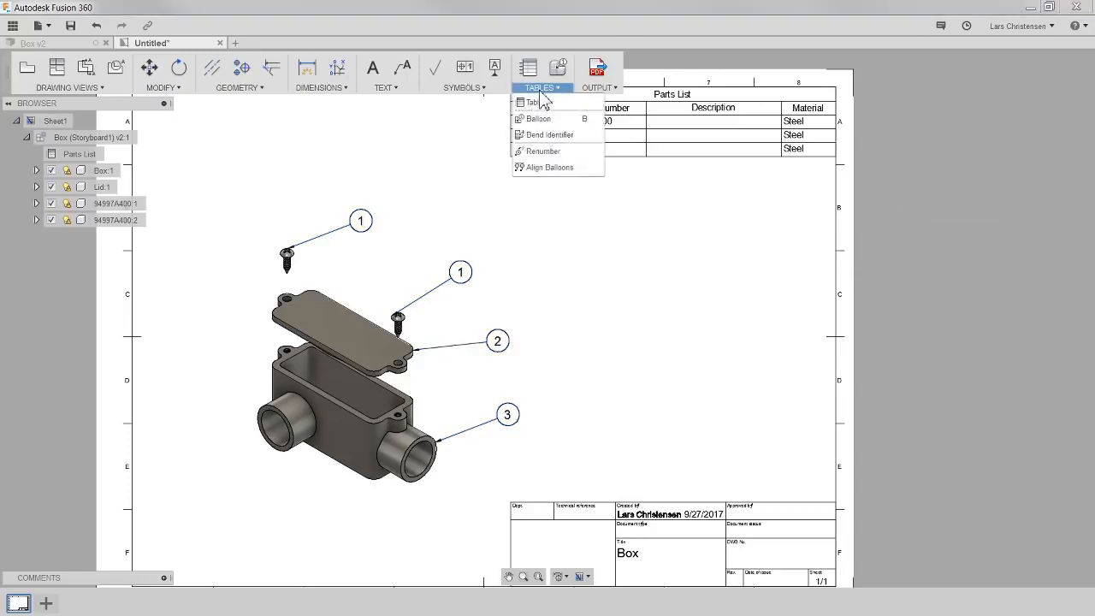
{"action": "left_click", "coordinate": [552, 168]}
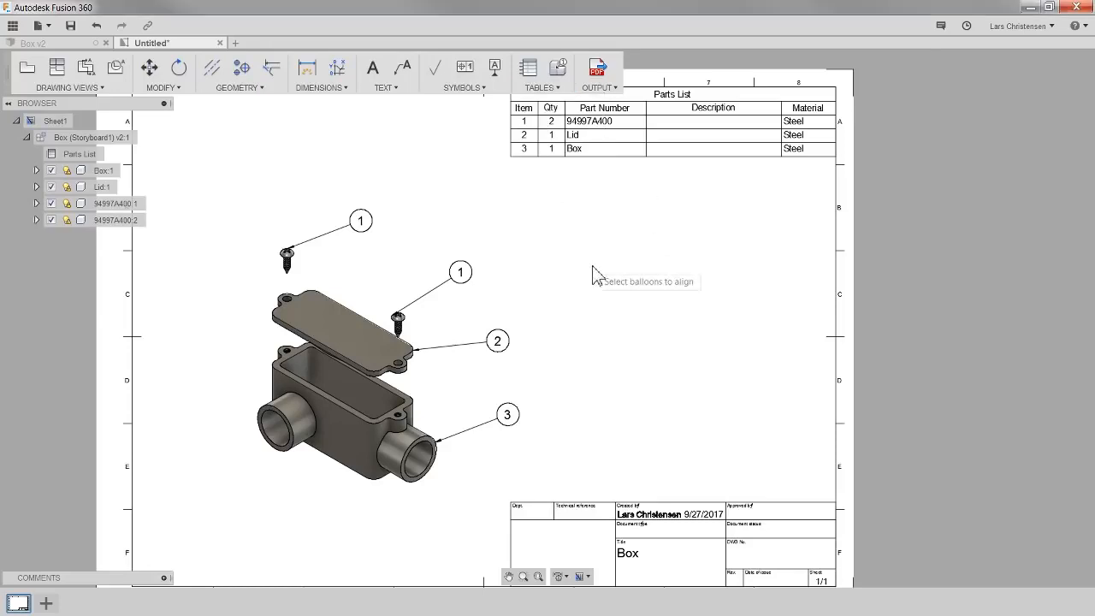
{"action": "left_click", "coordinate": [456, 275]}
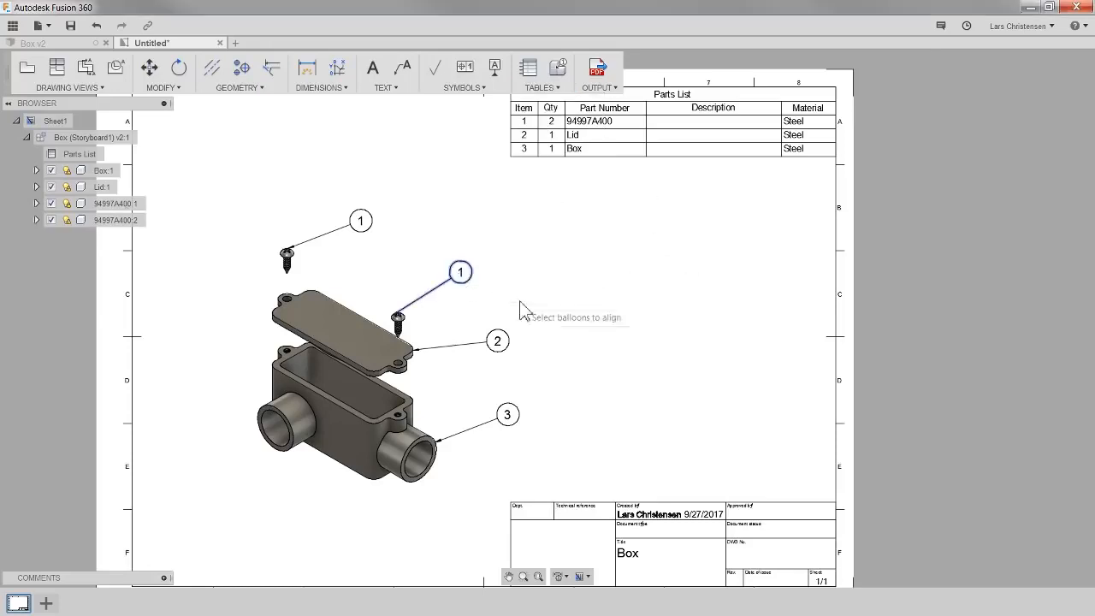
{"action": "left_click", "coordinate": [499, 342]}
{"action": "left_click", "coordinate": [506, 415]}
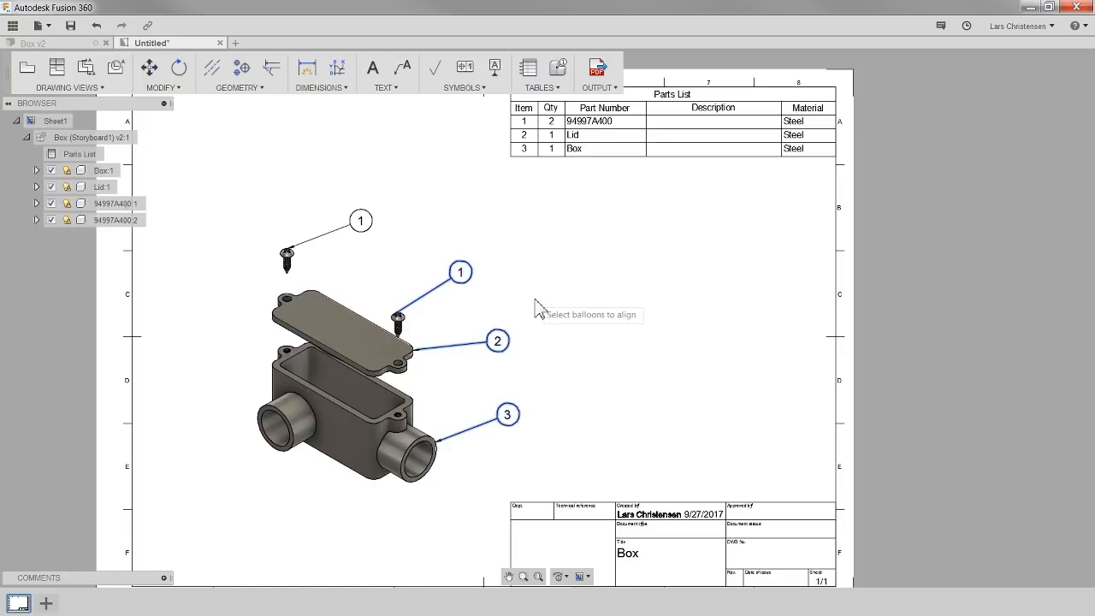
{"action": "key", "text": "Return"}
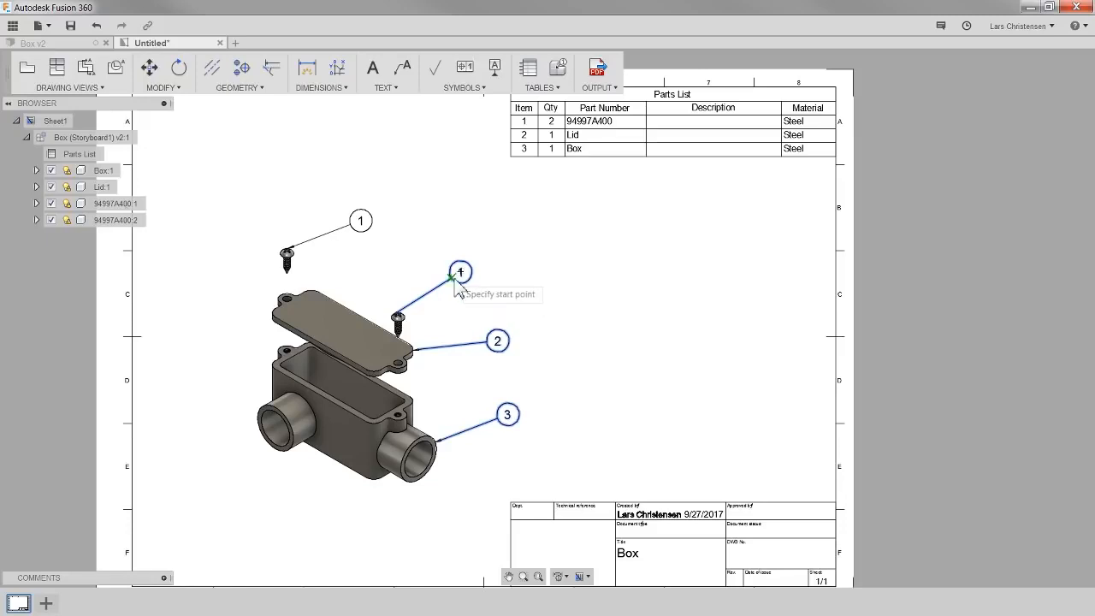
{"action": "left_click", "coordinate": [455, 285]}
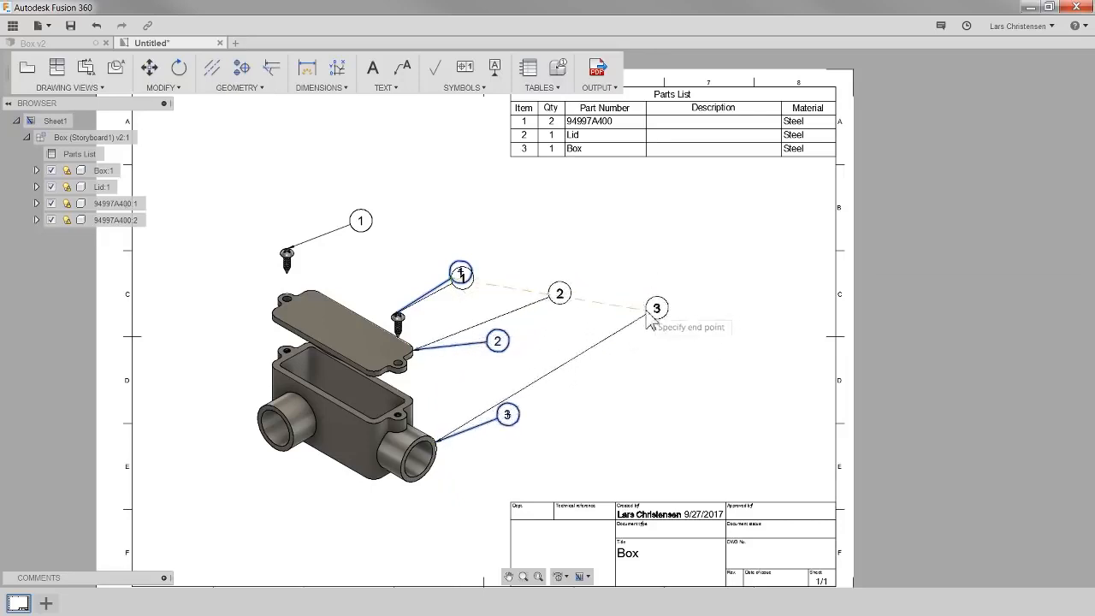
{"action": "left_click", "coordinate": [583, 386]}
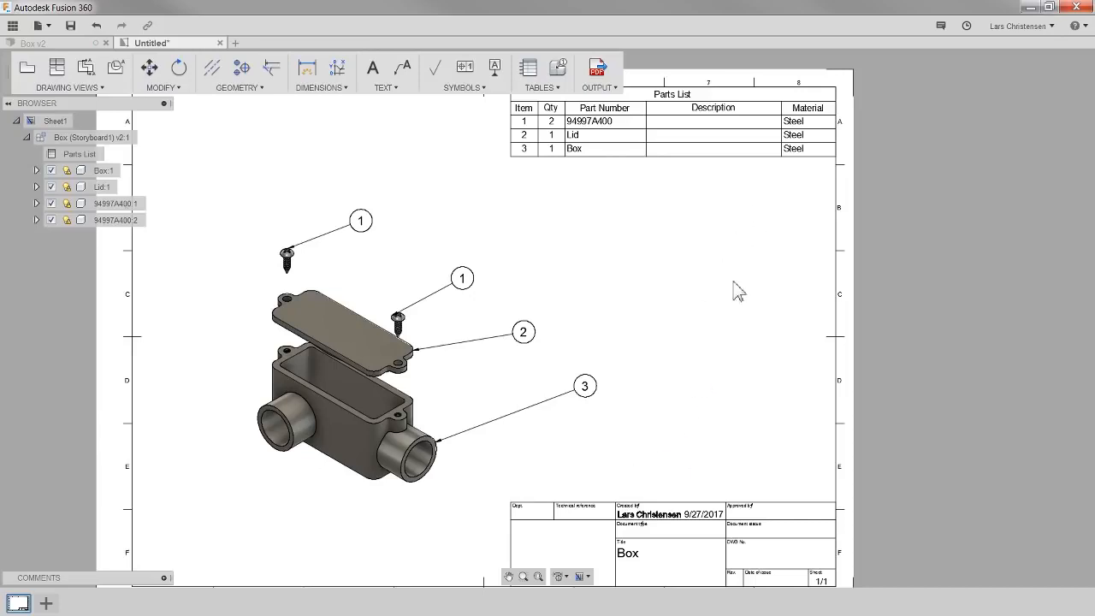
{"action": "scroll", "coordinate": [588, 341], "scroll_direction": "down", "scroll_amount": 2}
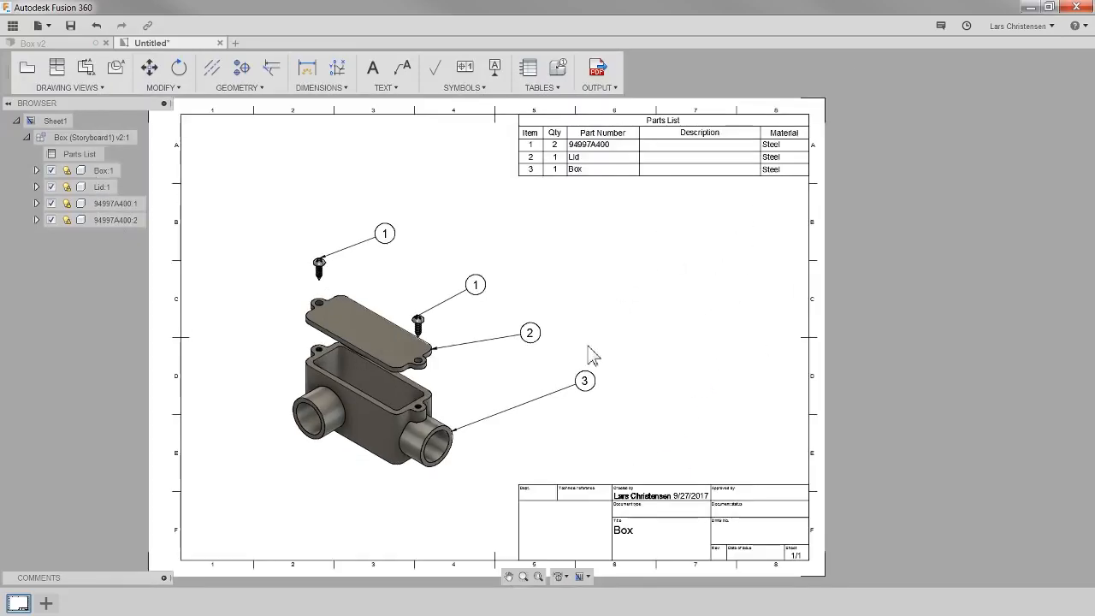
{"action": "scroll", "coordinate": [640, 123], "scroll_direction": "up", "scroll_amount": 4}
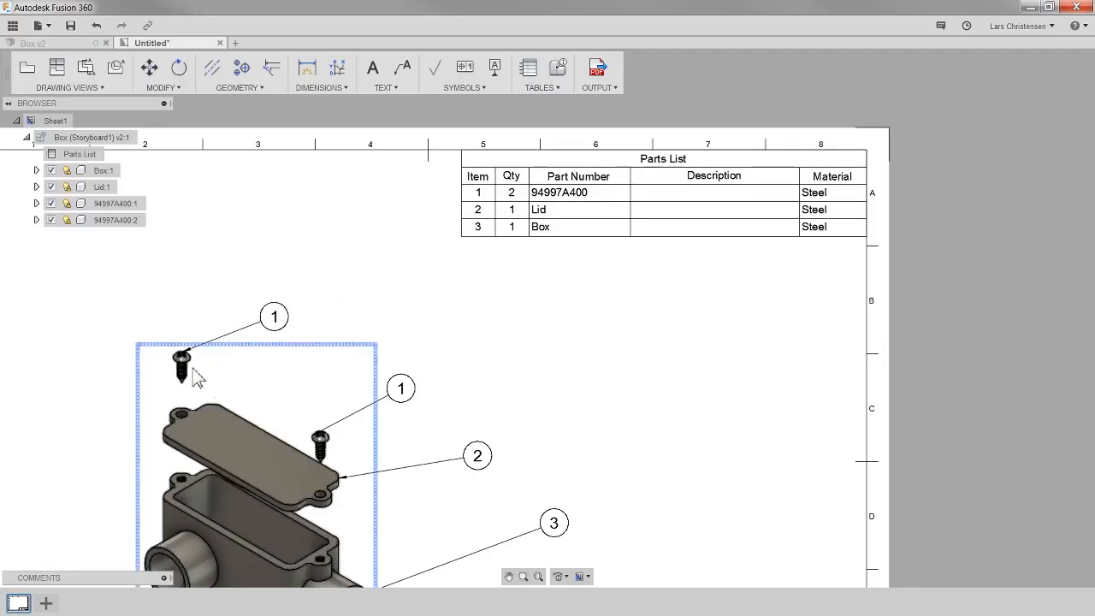
{"action": "scroll", "coordinate": [300, 223], "scroll_direction": "down", "scroll_amount": 2}
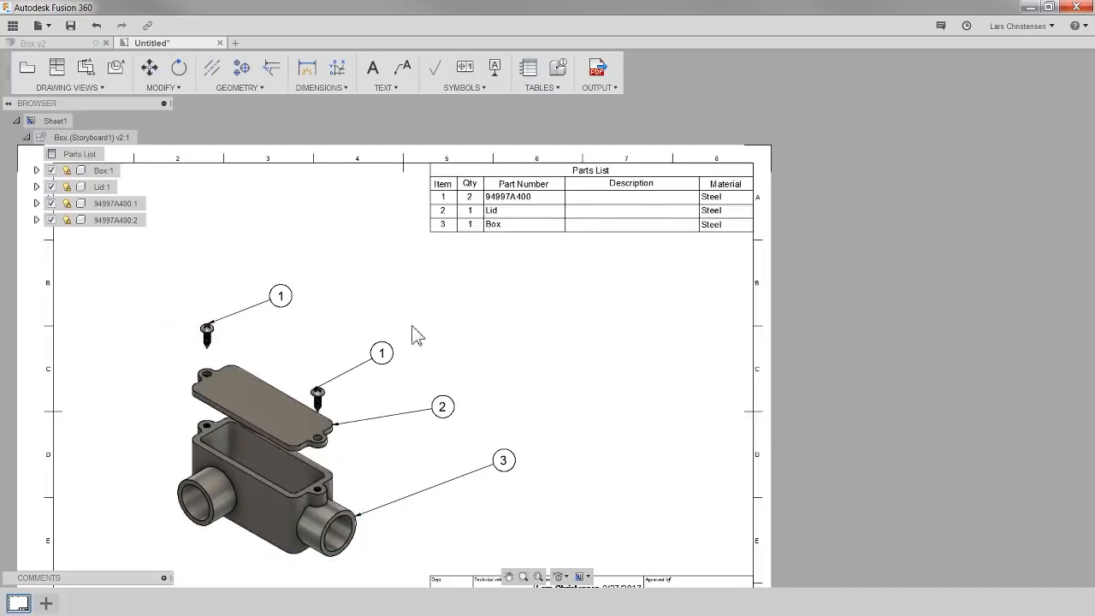
{"action": "scroll", "coordinate": [522, 261], "scroll_direction": "down", "scroll_amount": 2}
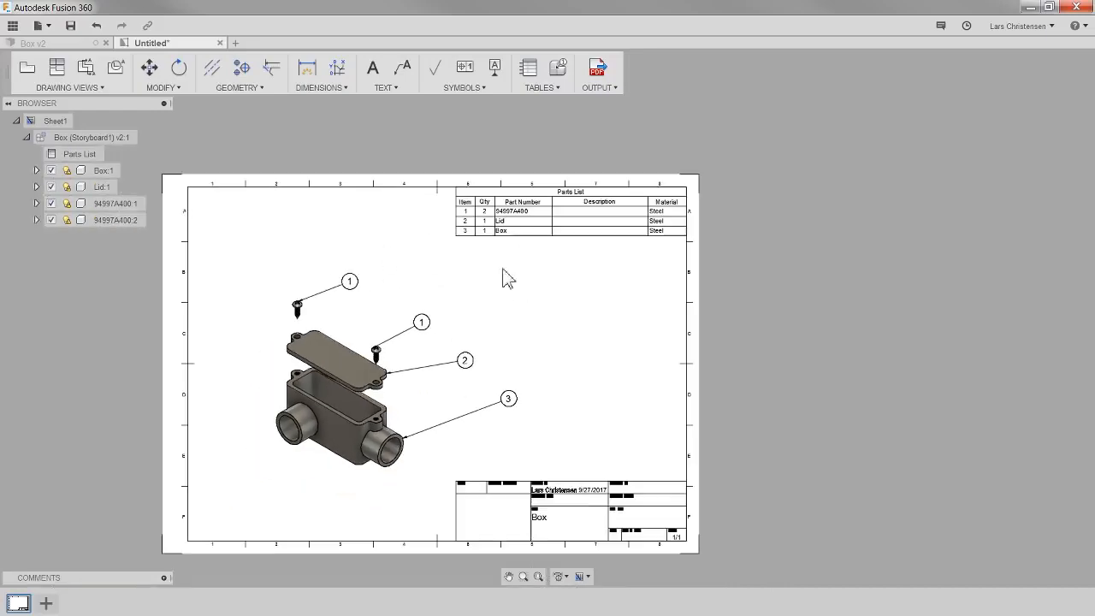
{"action": "scroll", "coordinate": [492, 483], "scroll_direction": "up", "scroll_amount": 4}
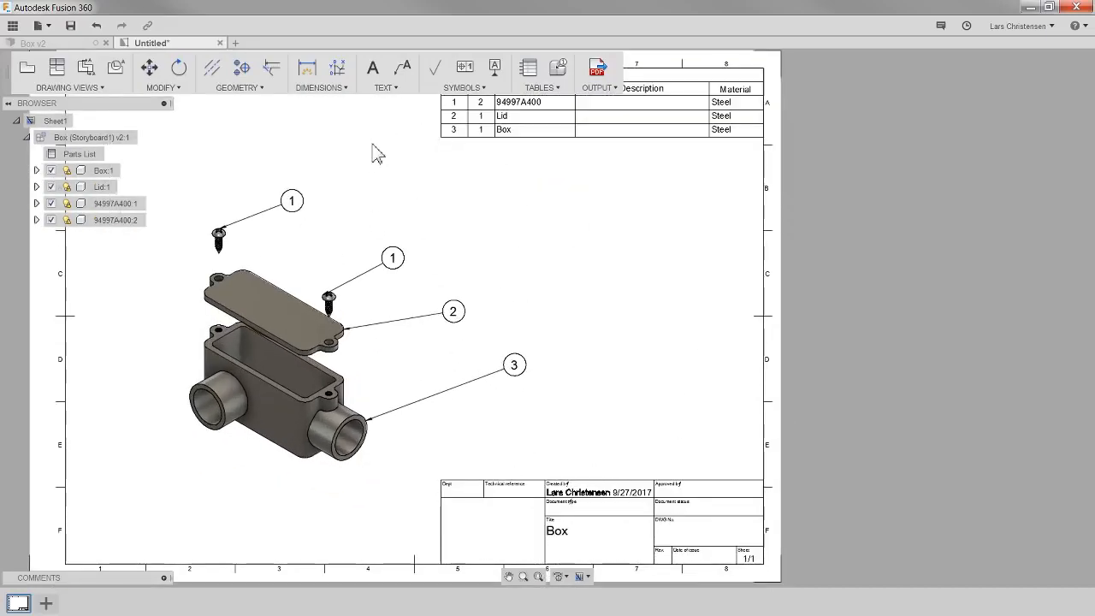
- Switch back to the Box v2 design and change to the Model workspace
{"action": "left_click", "coordinate": [34, 42]}
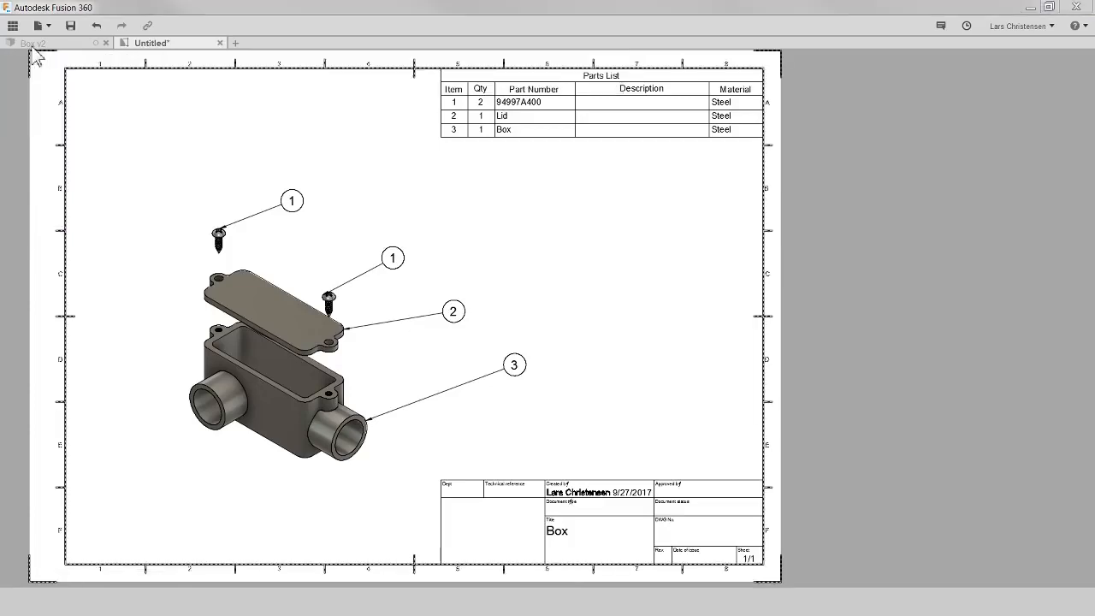
{"action": "left_click", "coordinate": [31, 75]}
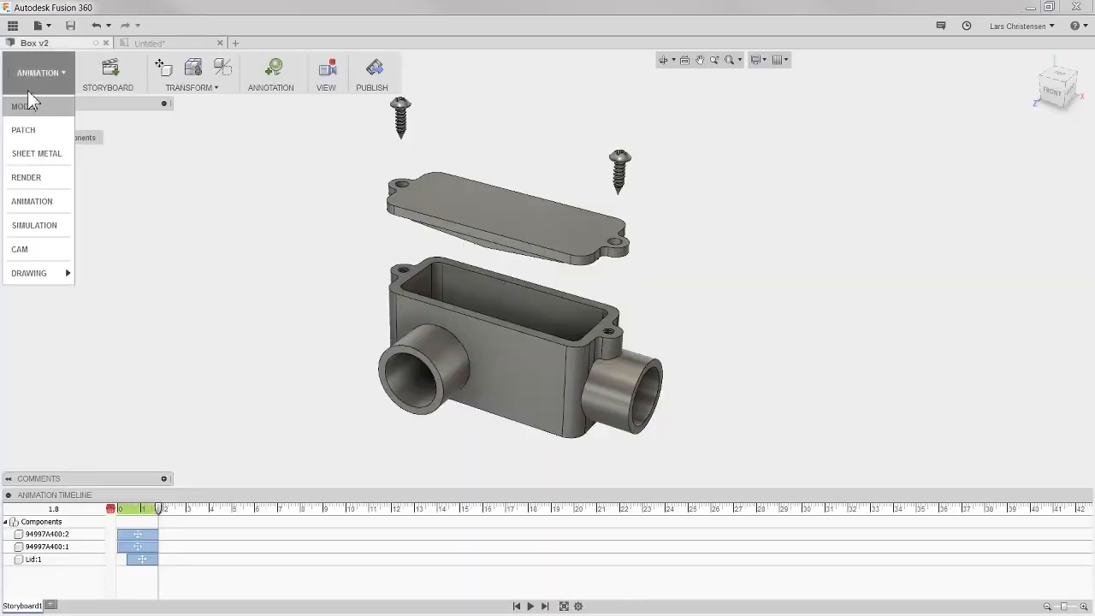
{"action": "left_click", "coordinate": [22, 106]}
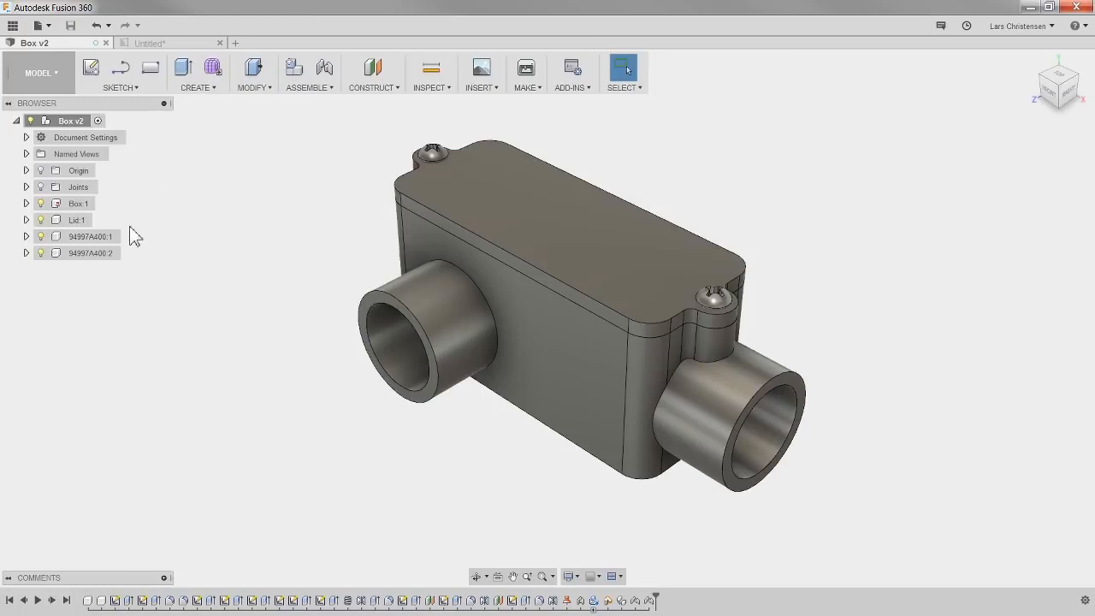
- Assign ABS Plastic as the physical material to the box and the lid, then close the material panel
{"action": "right_click", "coordinate": [78, 203]}
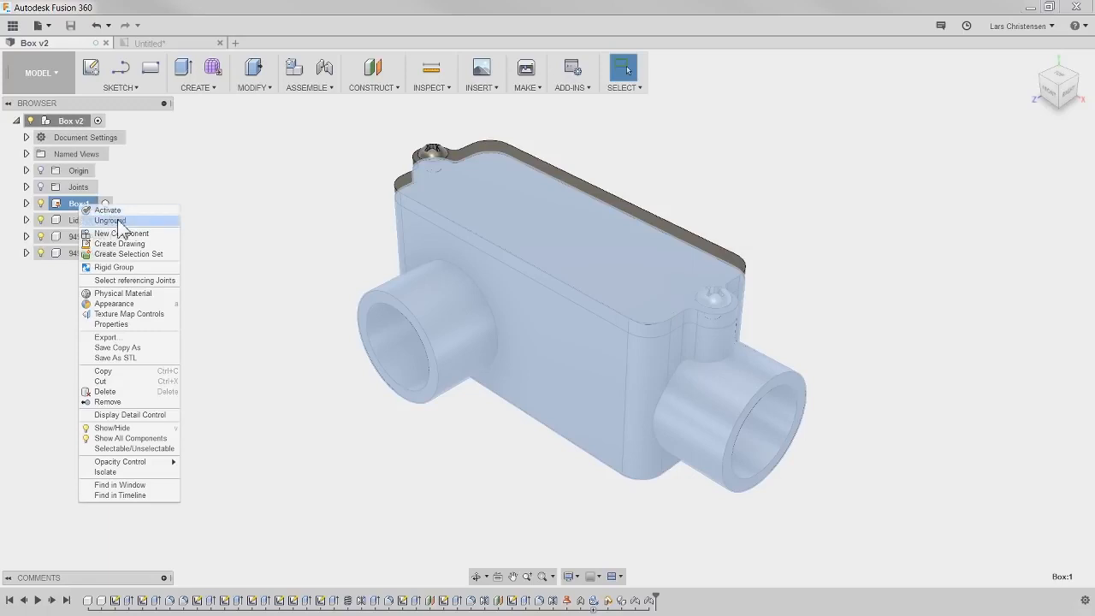
{"action": "left_click", "coordinate": [124, 294]}
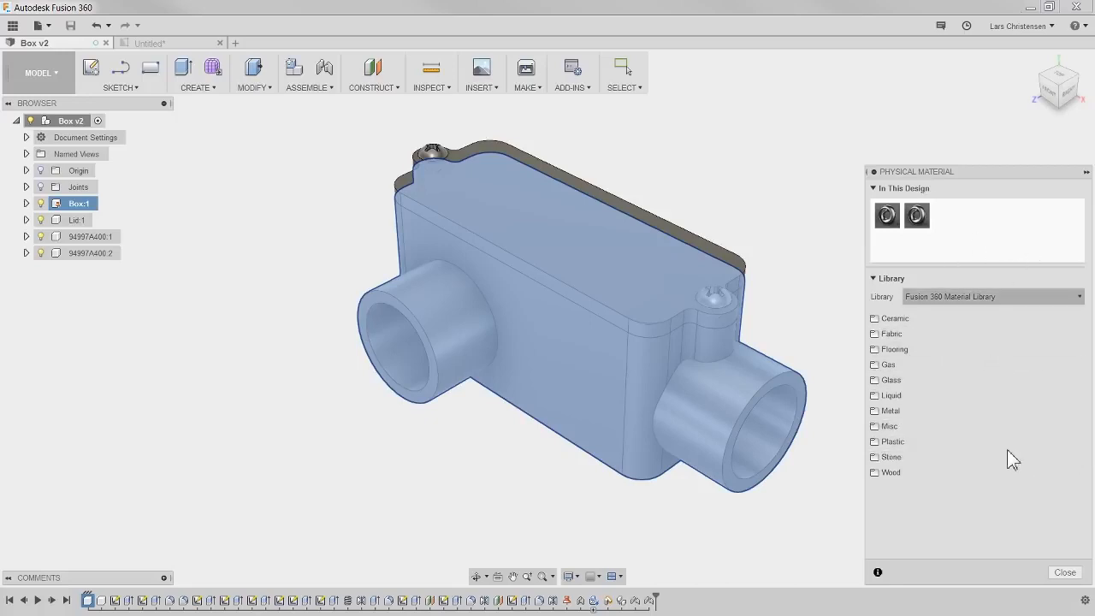
{"action": "left_click", "coordinate": [895, 442]}
{"action": "left_click_drag", "start_coordinate": [987, 466], "coordinate": [813, 428]}
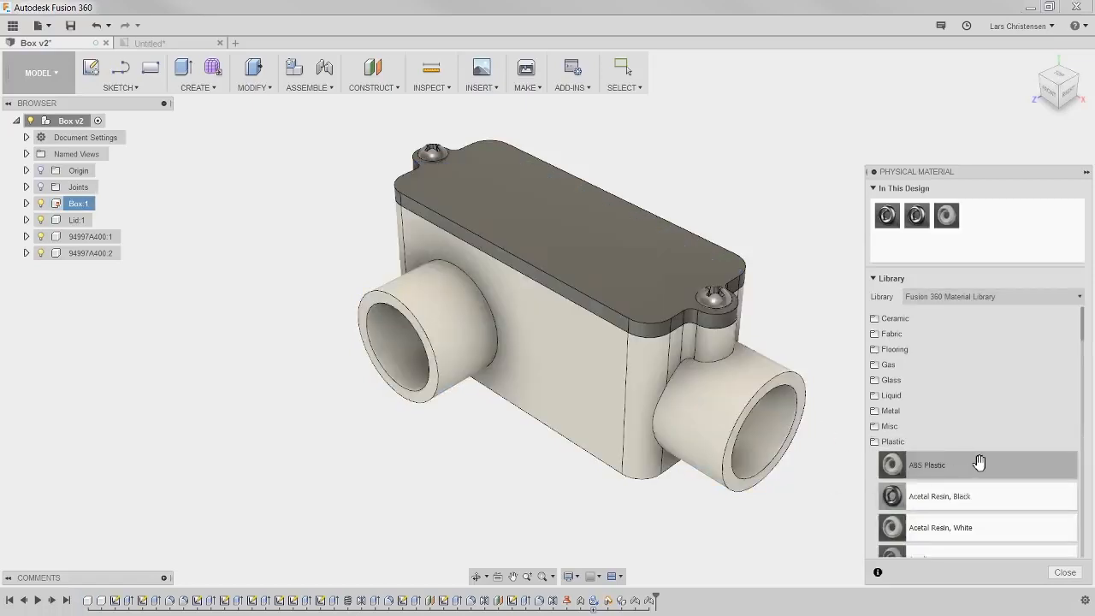
{"action": "left_click_drag", "start_coordinate": [980, 467], "coordinate": [688, 254]}
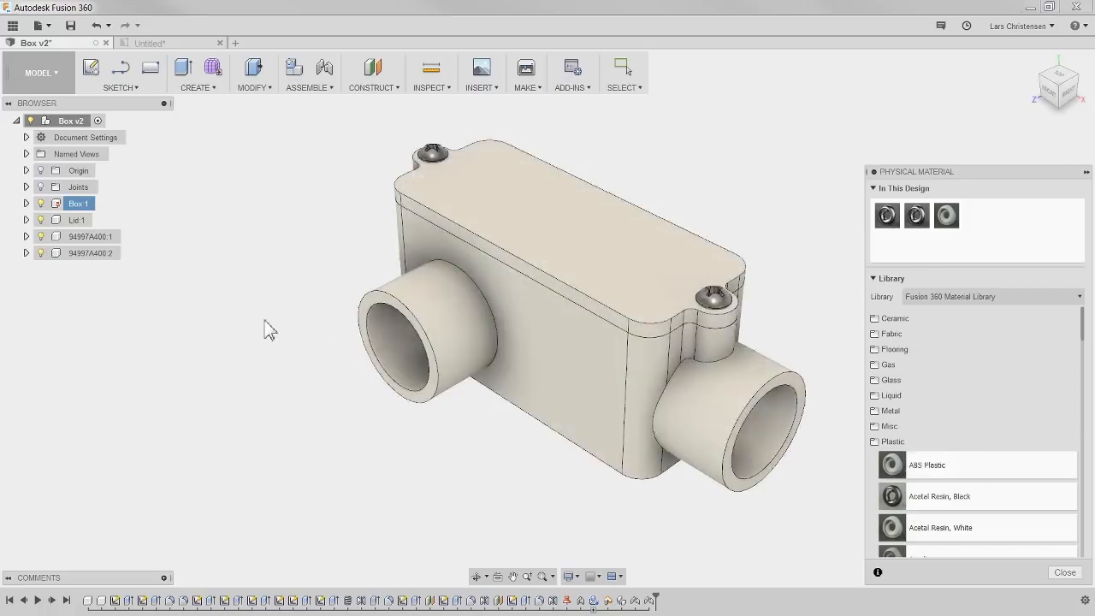
{"action": "scroll", "coordinate": [77, 355], "scroll_direction": "down", "scroll_amount": 2}
{"action": "scroll", "coordinate": [364, 321], "scroll_direction": "up", "scroll_amount": 2}
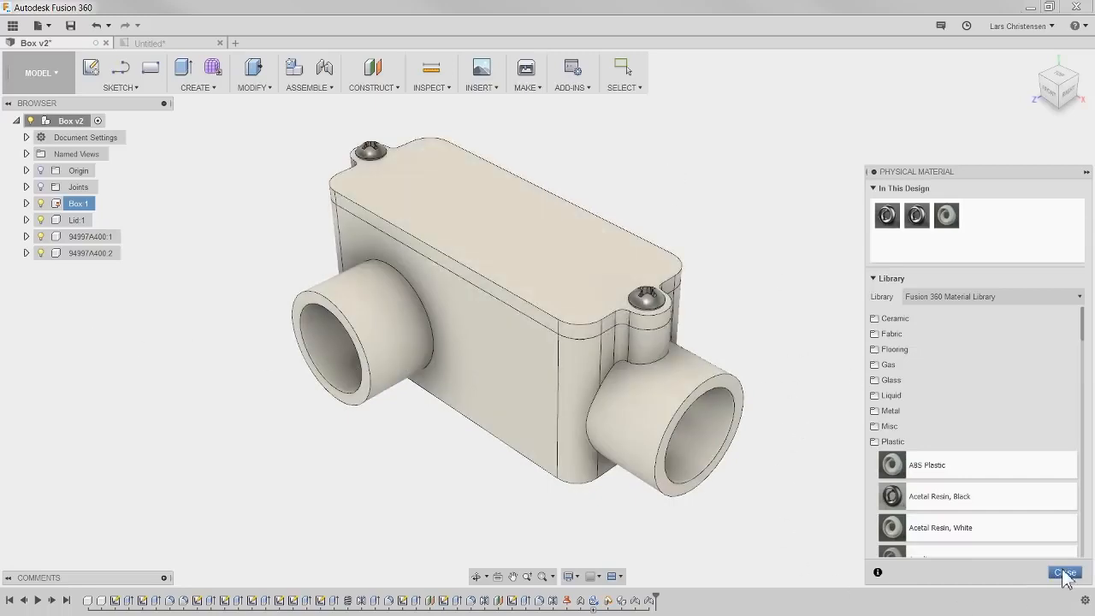
{"action": "scroll", "coordinate": [985, 484], "scroll_direction": "down", "scroll_amount": 1}
{"action": "scroll", "coordinate": [1004, 513], "scroll_direction": "down", "scroll_amount": 1}
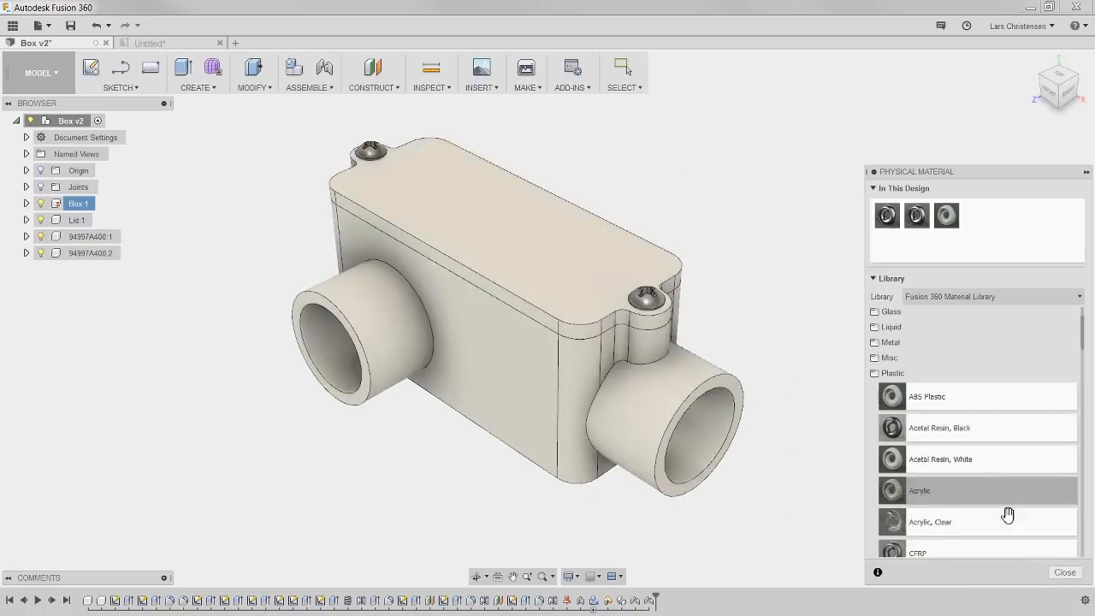
{"action": "left_click", "coordinate": [1065, 573]}
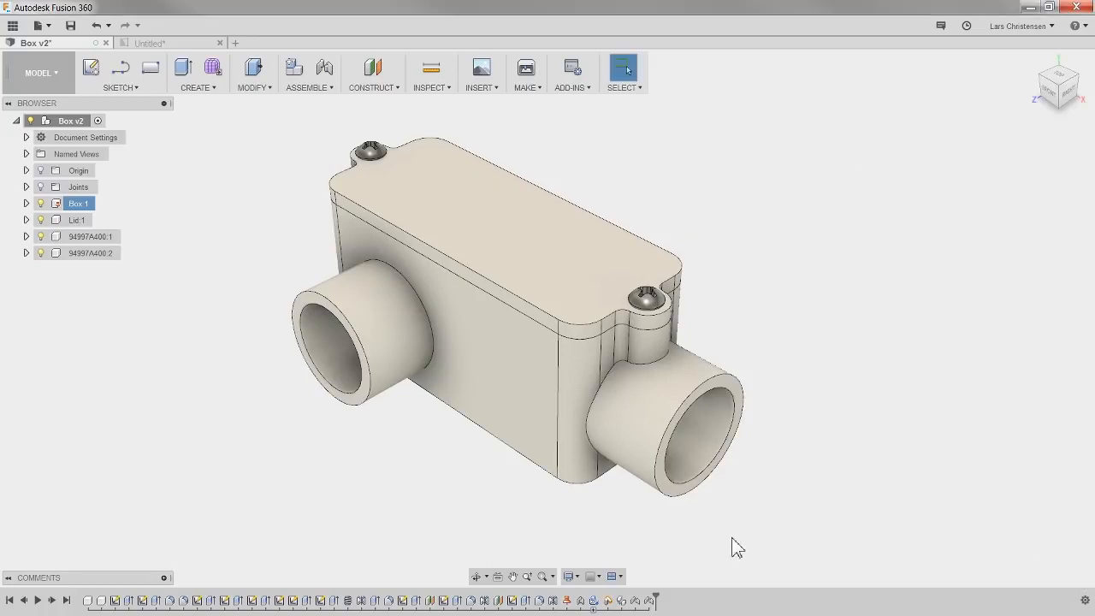
- Save a new version of the design with the description Changed material
{"action": "left_click", "coordinate": [71, 25]}
{"action": "triple_click", "coordinate": [542, 290]}
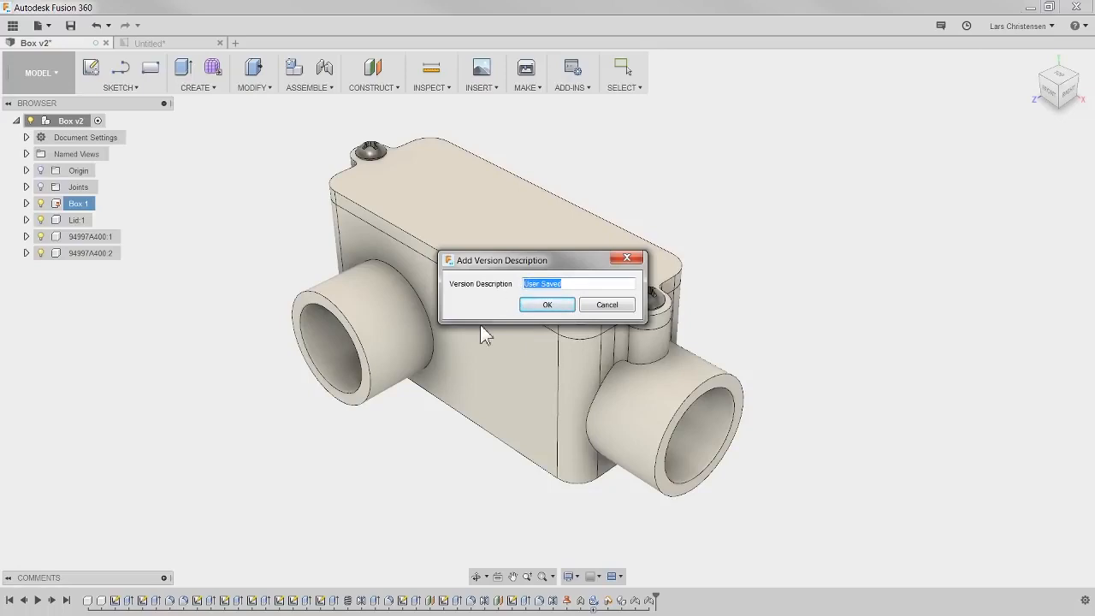
{"action": "type", "text": "Changed material"}
{"action": "left_click", "coordinate": [569, 305]}
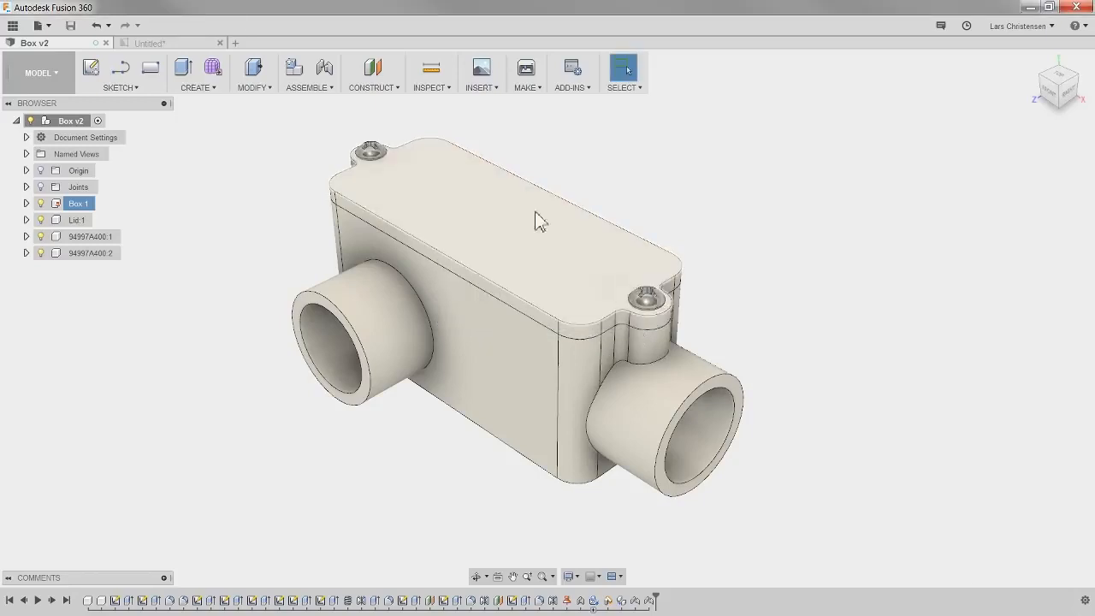
- Switch to the drawing and update it to the latest design version
{"action": "left_click", "coordinate": [150, 43]}
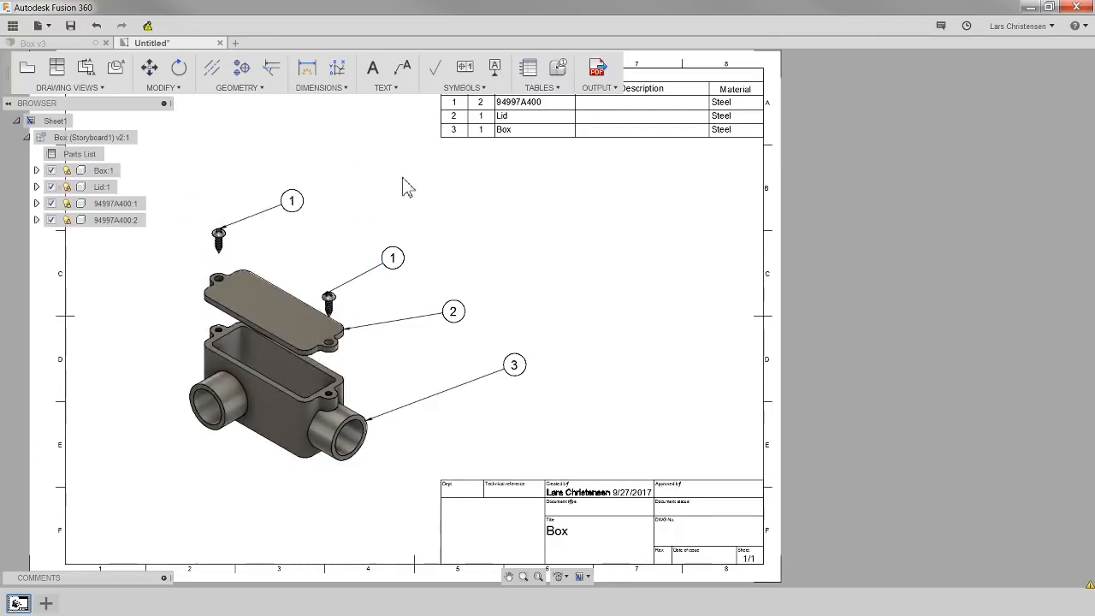
{"action": "scroll", "coordinate": [559, 360], "scroll_direction": "down", "scroll_amount": 3}
{"action": "scroll", "coordinate": [446, 227], "scroll_direction": "up", "scroll_amount": 1}
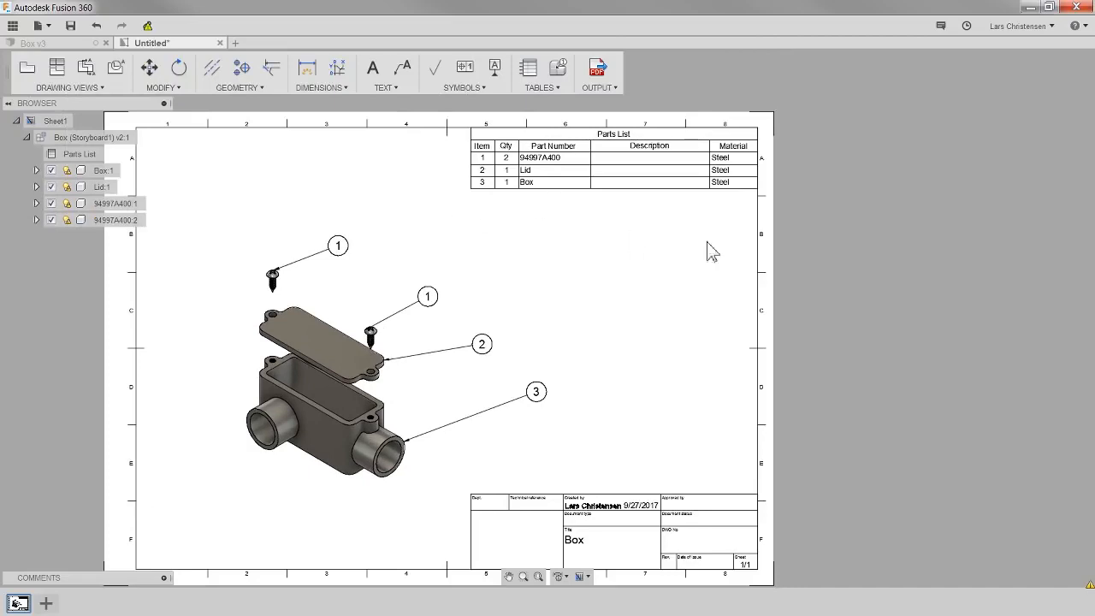
{"action": "scroll", "coordinate": [775, 166], "scroll_direction": "up", "scroll_amount": 1}
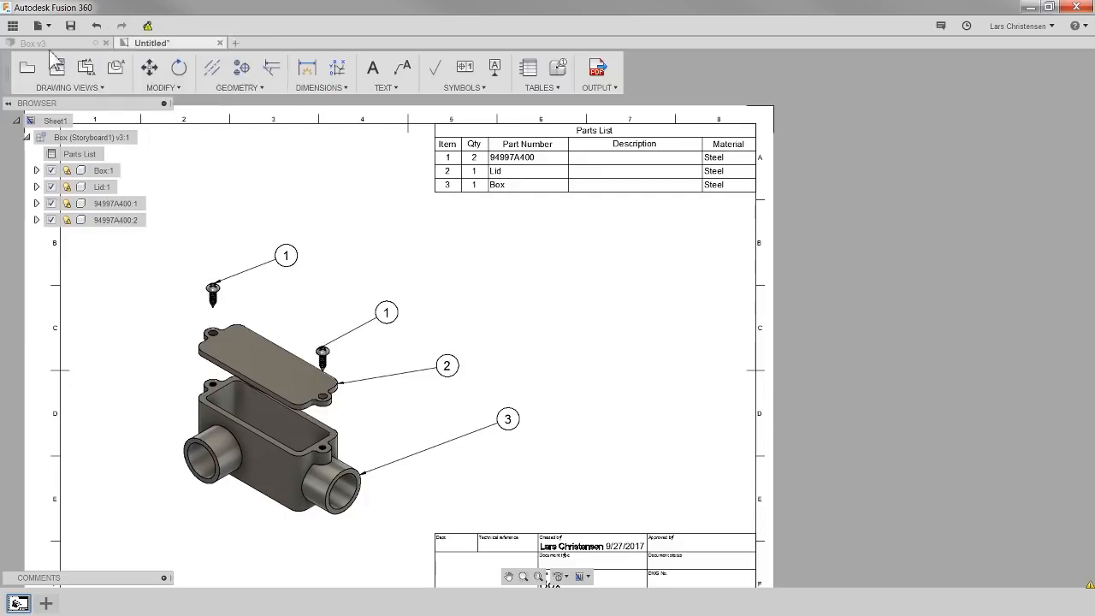
{"action": "left_click", "coordinate": [147, 26]}
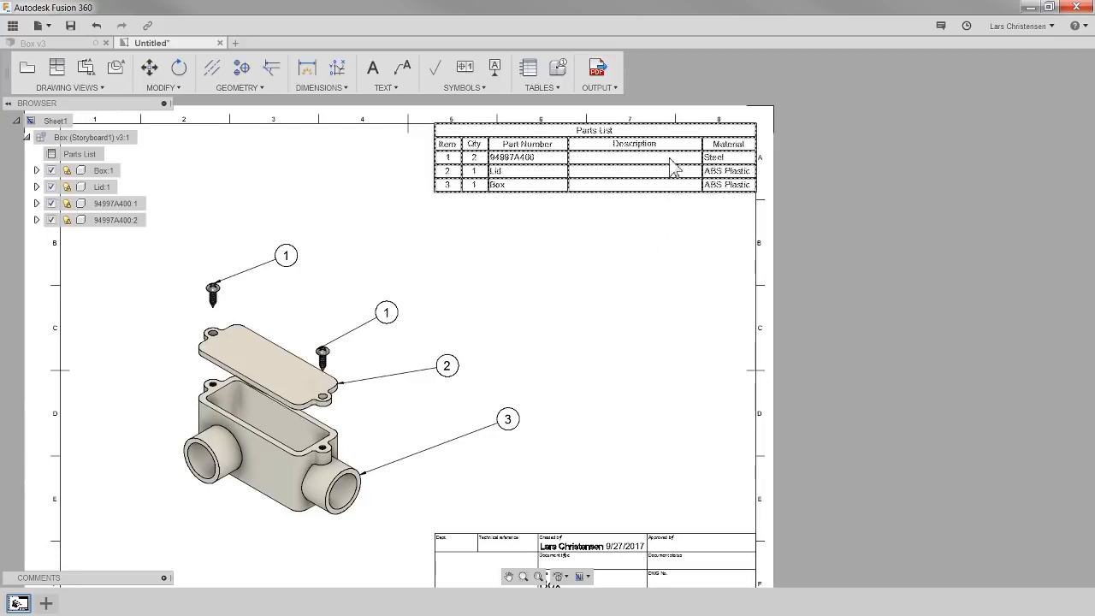
- In the Box v3 design, set the first screw's description property to Buy from McMaster
{"action": "left_click", "coordinate": [66, 44]}
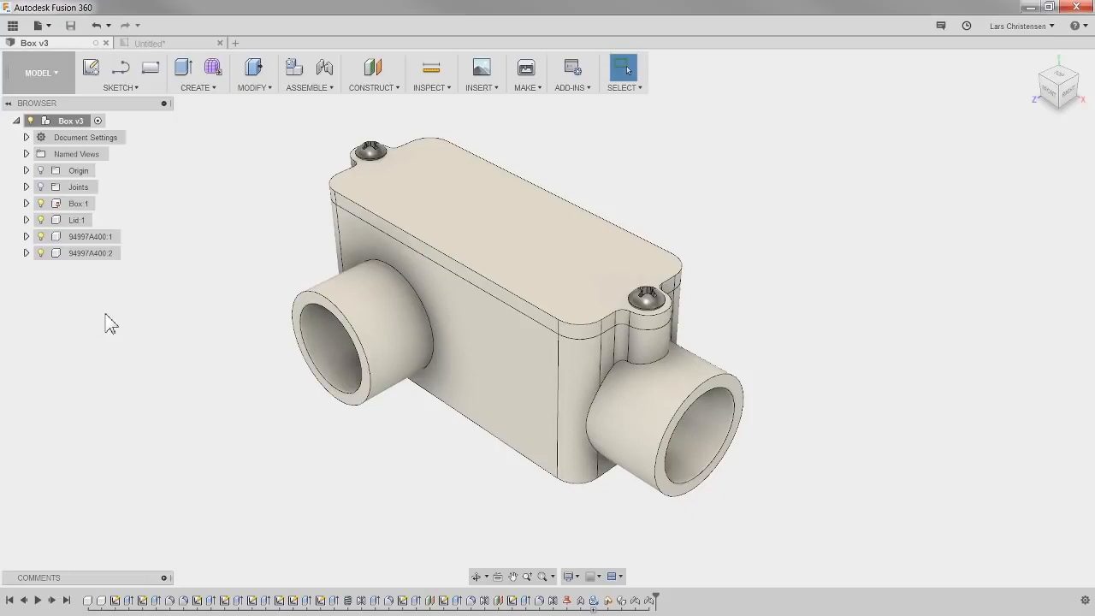
{"action": "right_click", "coordinate": [89, 237]}
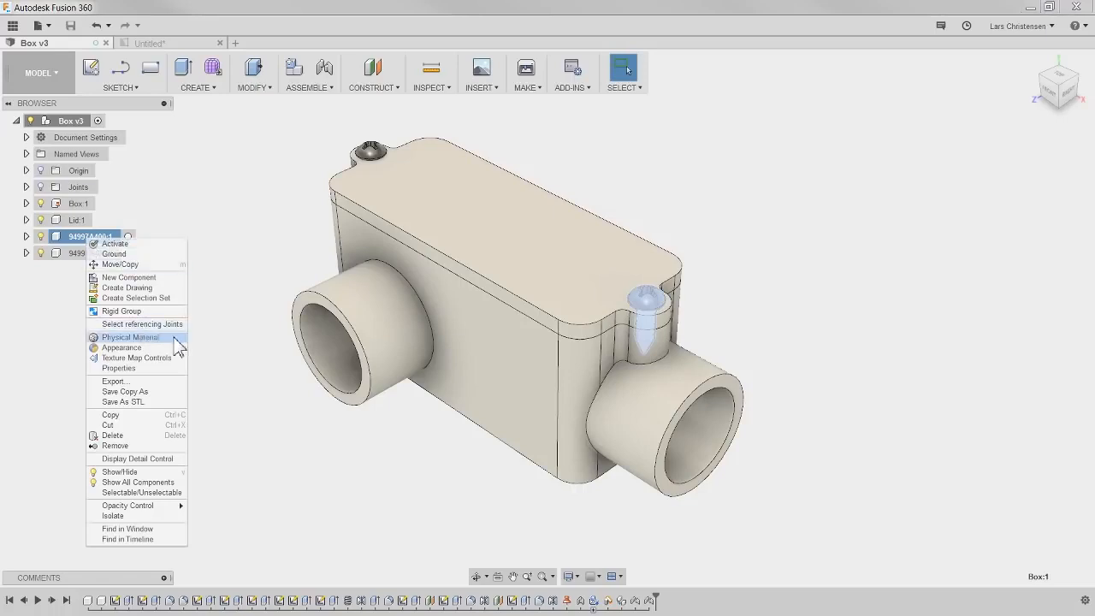
{"action": "left_click", "coordinate": [119, 368]}
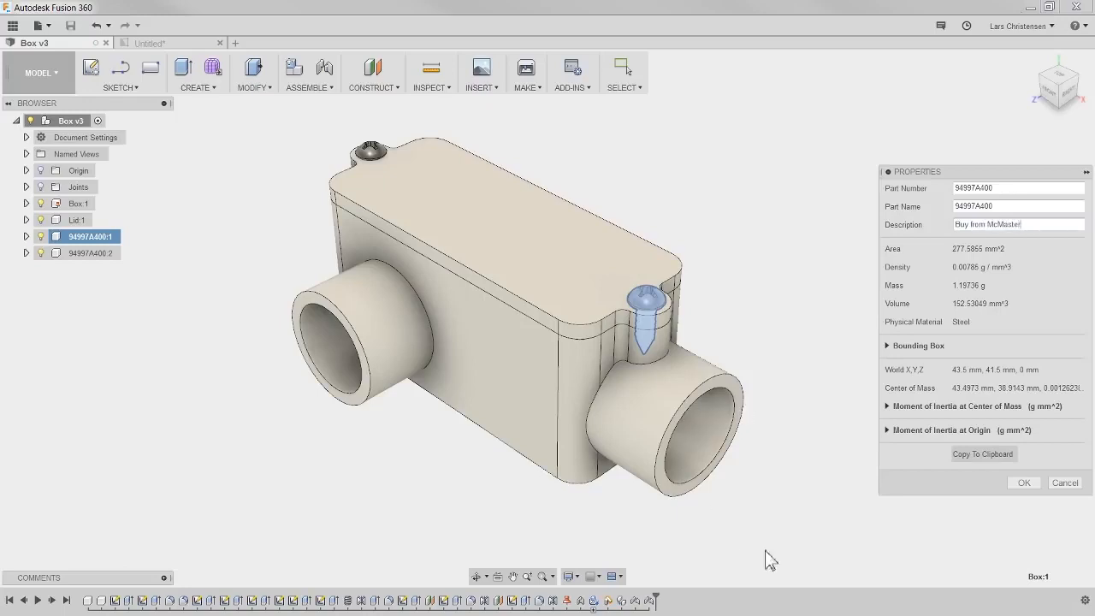
{"action": "left_click", "coordinate": [1018, 484]}
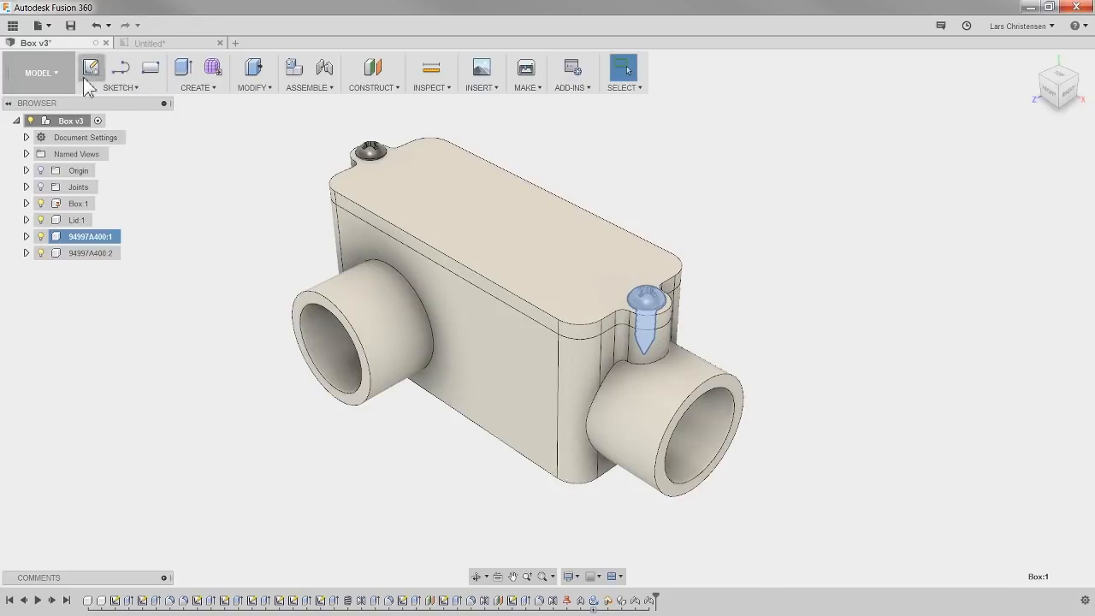
- Save another version of the design with the default description
{"action": "left_click", "coordinate": [72, 27]}
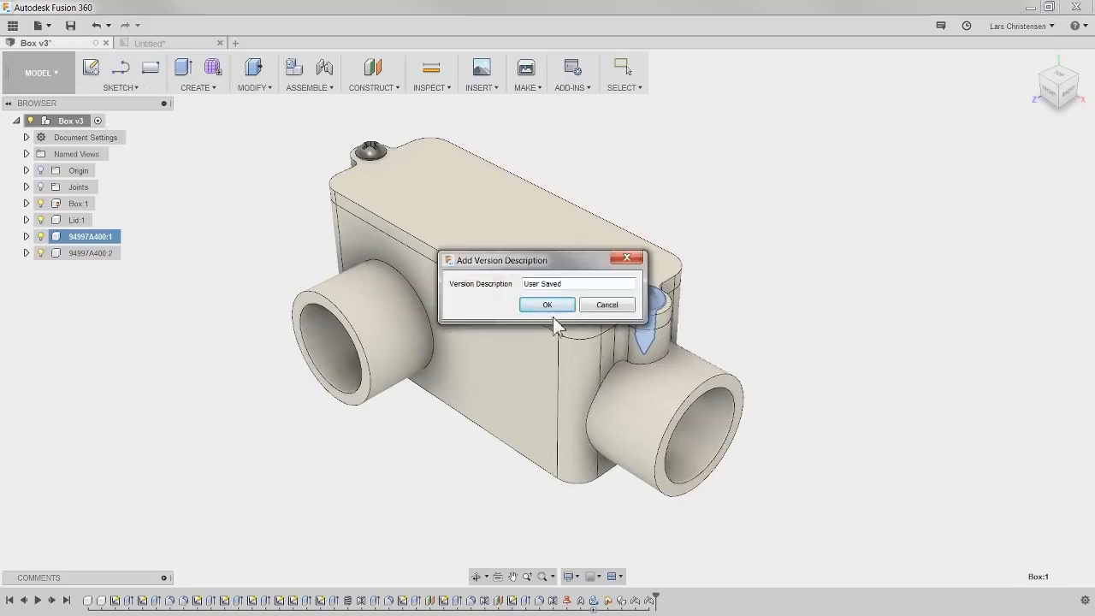
{"action": "left_click_drag", "start_coordinate": [583, 284], "coordinate": [489, 289]}
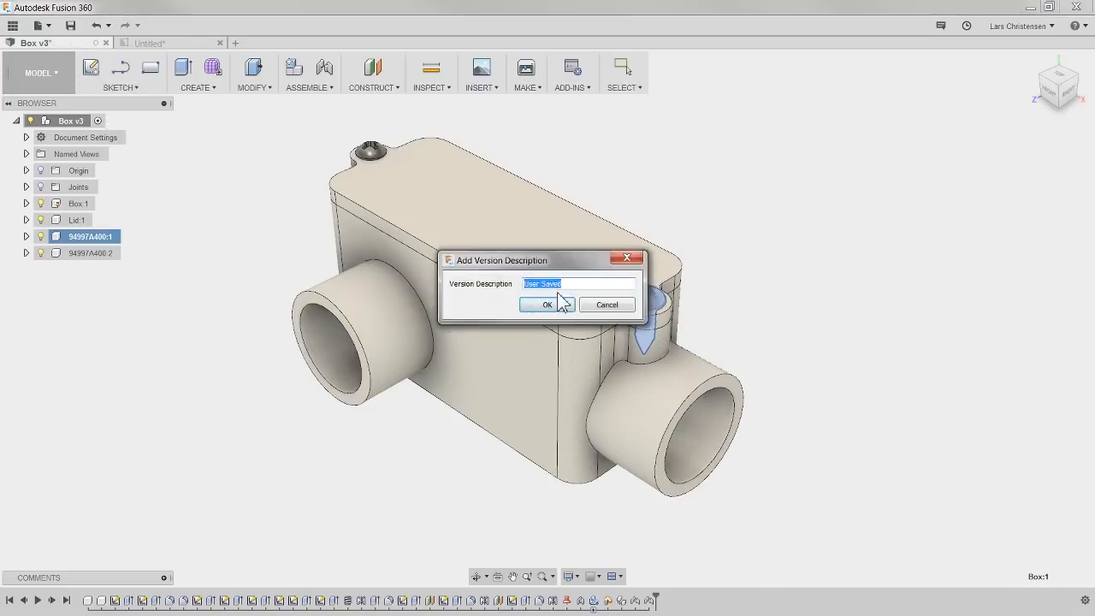
{"action": "left_click", "coordinate": [546, 305]}
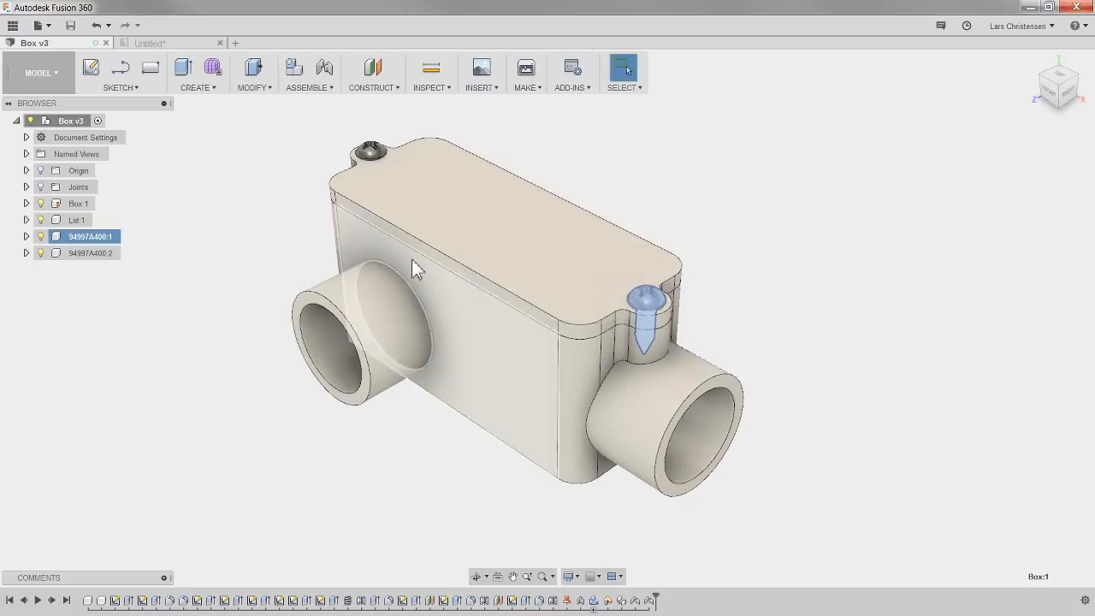
- Return to the drawing and update it so the parts list shows the screw description
{"action": "left_click", "coordinate": [158, 44]}
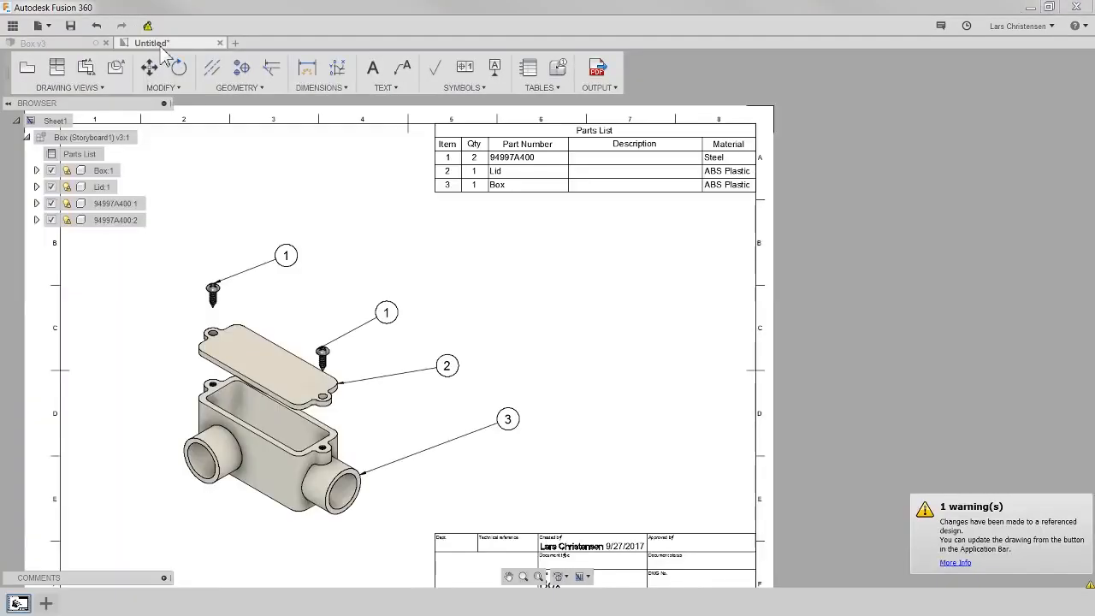
{"action": "left_click", "coordinate": [148, 26]}
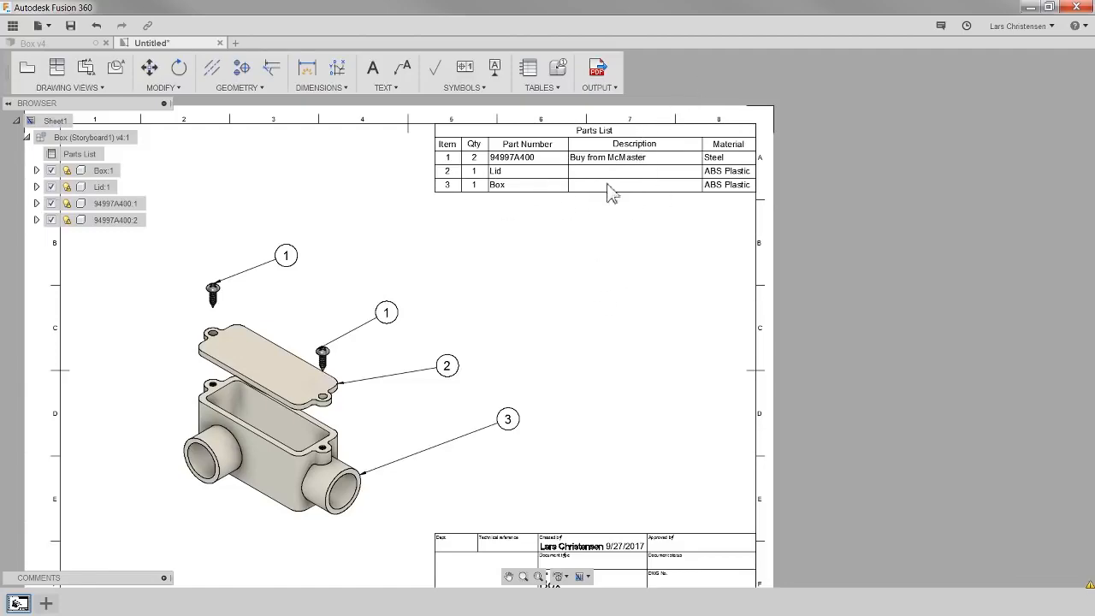
{"action": "scroll", "coordinate": [603, 199], "scroll_direction": "up", "scroll_amount": 2}
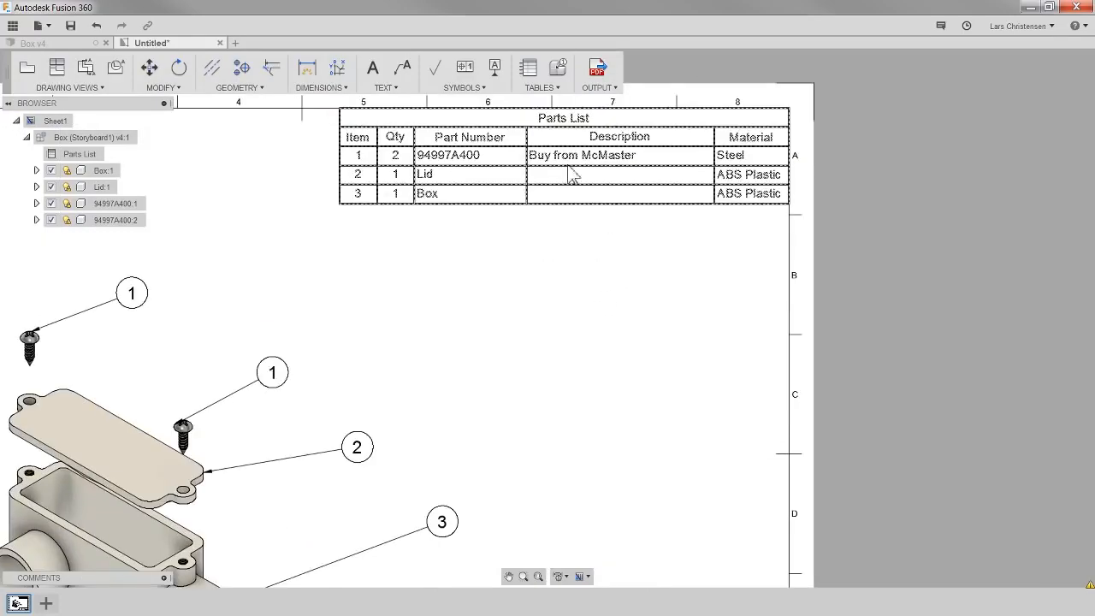
{"action": "scroll", "coordinate": [623, 287], "scroll_direction": "down", "scroll_amount": 2}
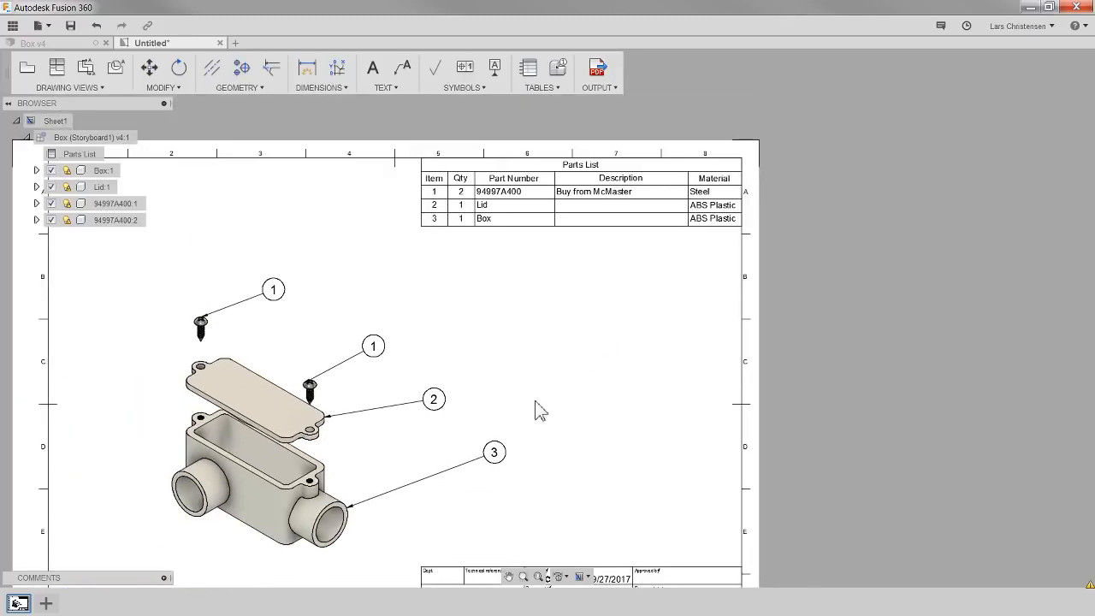
{"action": "scroll", "coordinate": [481, 248], "scroll_direction": "down", "scroll_amount": 2}
{"action": "scroll", "coordinate": [432, 449], "scroll_direction": "up", "scroll_amount": 2}
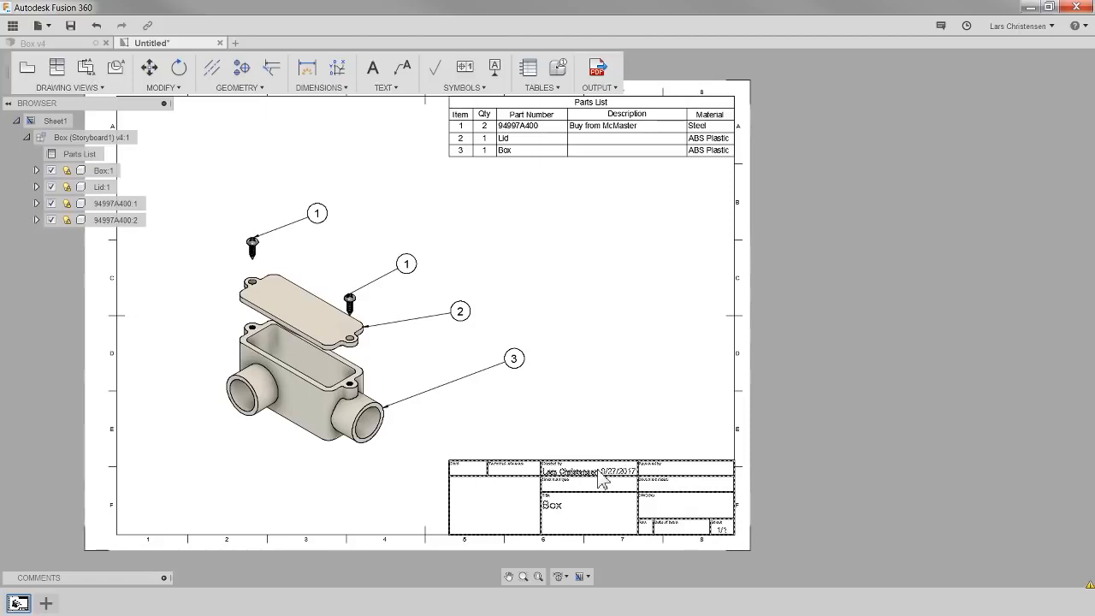
{"action": "scroll", "coordinate": [599, 486], "scroll_direction": "up", "scroll_amount": 1}
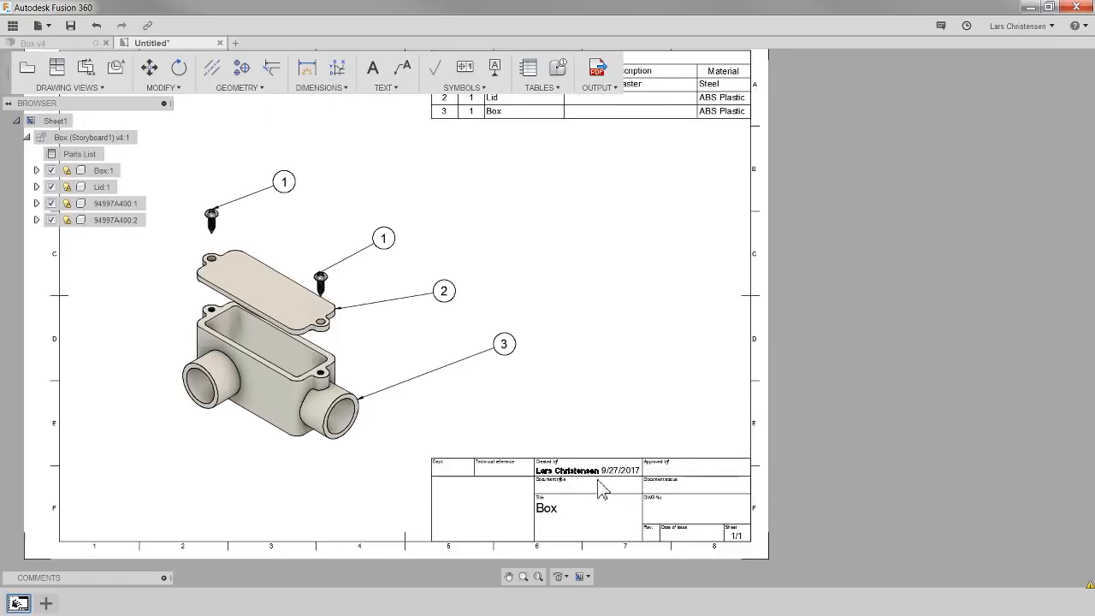
- Examine the title block attributes and the exploded drawing view without changing them
{"action": "double_click", "coordinate": [604, 484]}
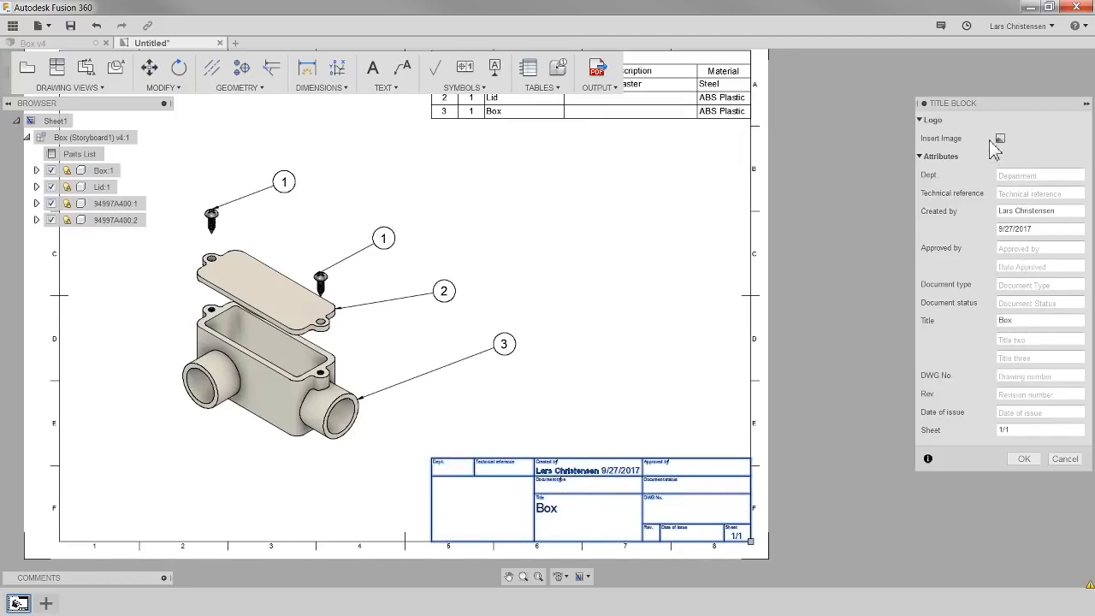
{"action": "left_click", "coordinate": [1065, 458]}
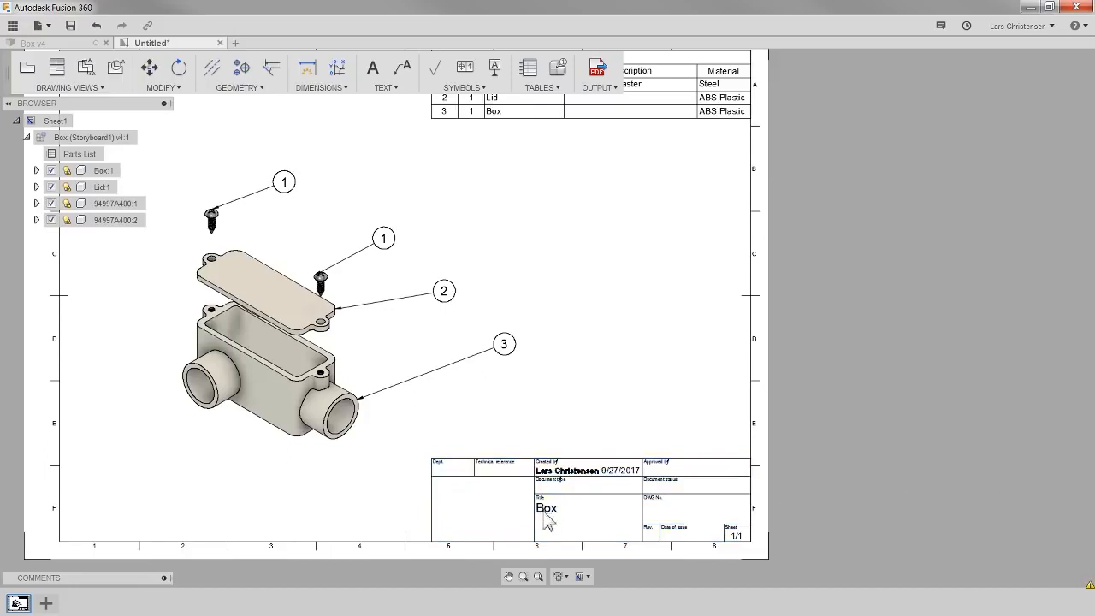
{"action": "double_click", "coordinate": [607, 479]}
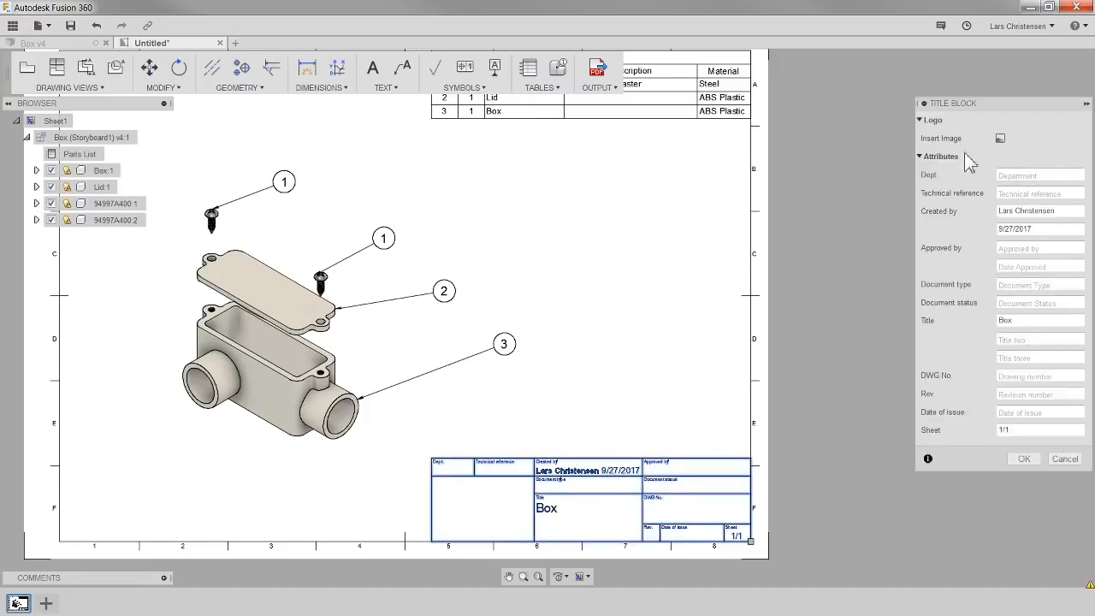
{"action": "left_click", "coordinate": [1065, 459]}
{"action": "scroll", "coordinate": [792, 564], "scroll_direction": "down", "scroll_amount": 1}
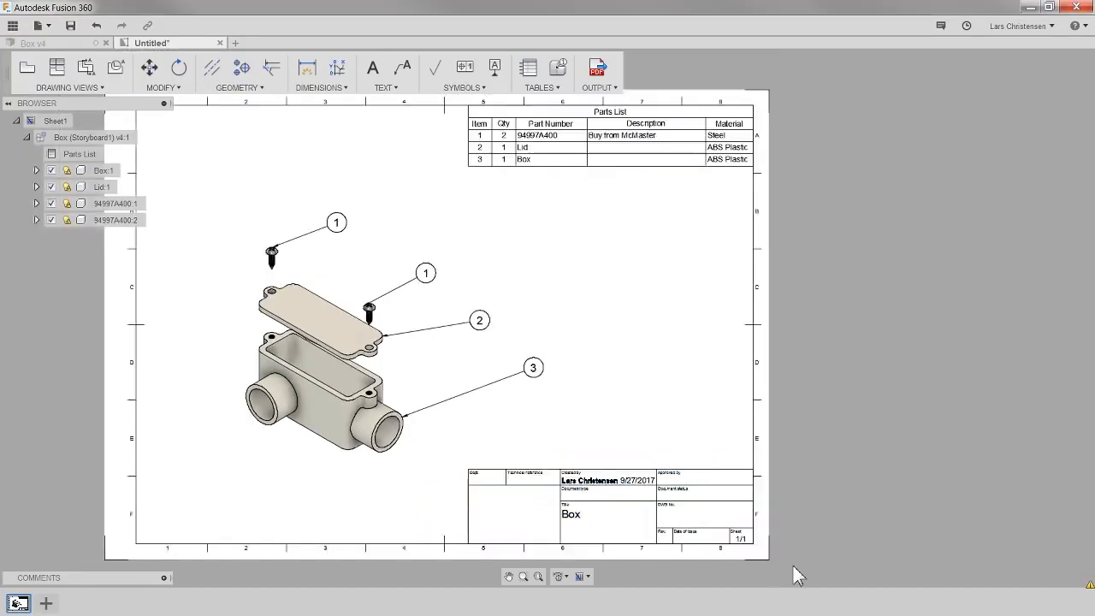
{"action": "left_click", "coordinate": [340, 428]}
{"action": "scroll", "coordinate": [340, 428], "scroll_direction": "up", "scroll_amount": 1}
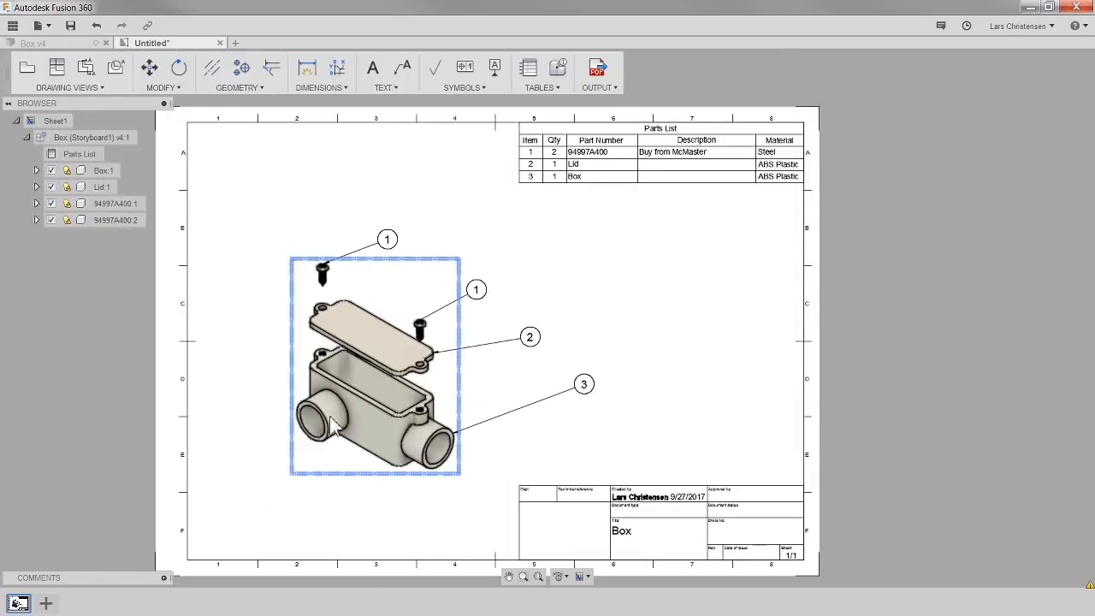
{"action": "left_click", "coordinate": [250, 409]}
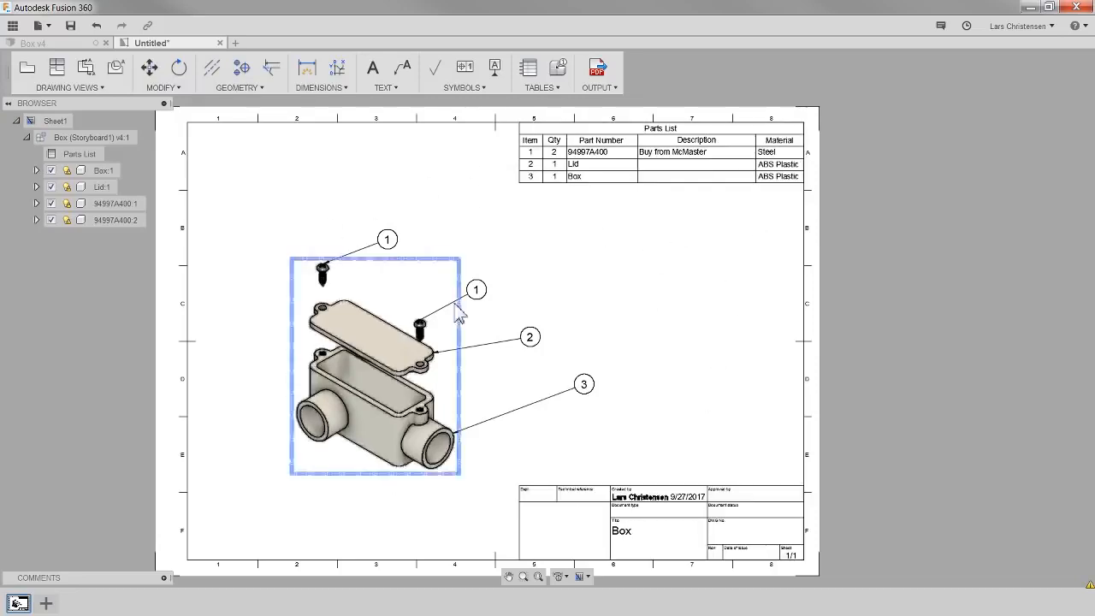
- Add a second sheet to the drawing
{"action": "left_click", "coordinate": [45, 603]}
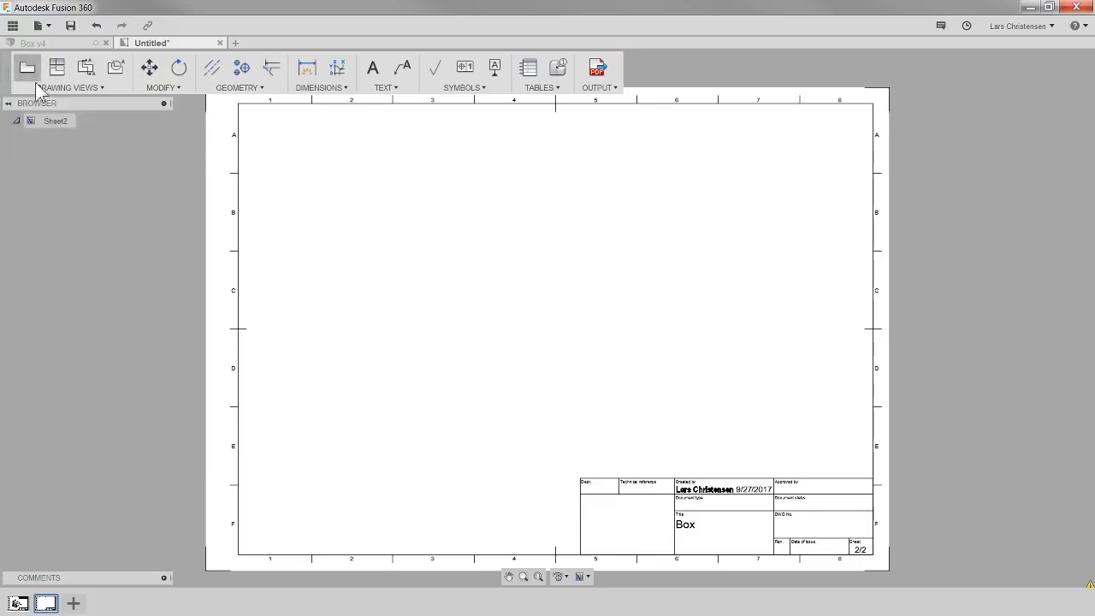
{"action": "left_click", "coordinate": [34, 42]}
{"action": "left_click", "coordinate": [45, 84]}
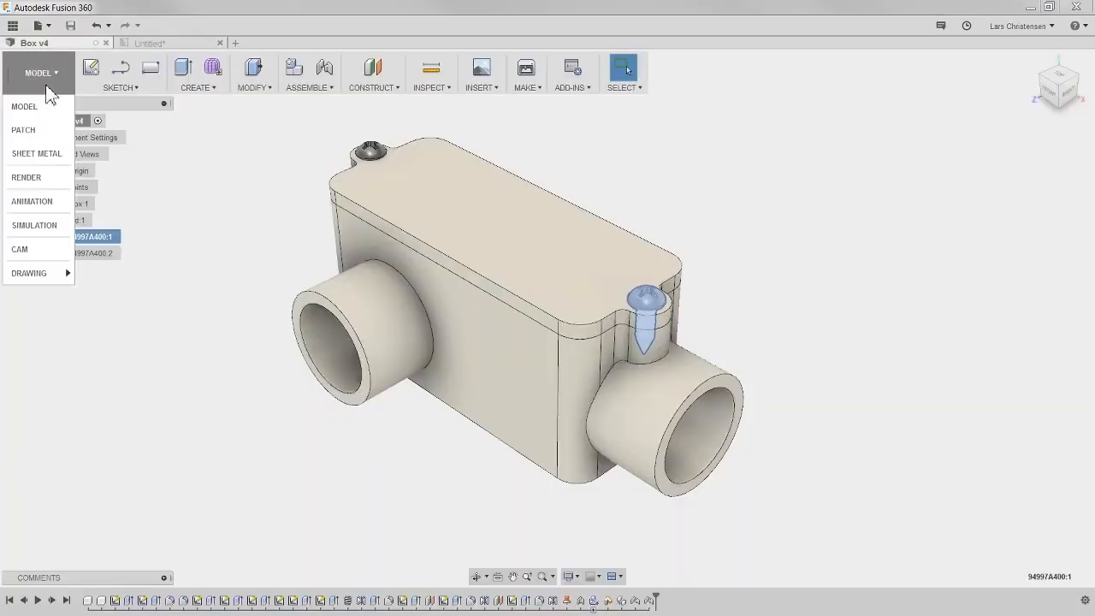
{"action": "mouse_move", "coordinate": [30, 274]}
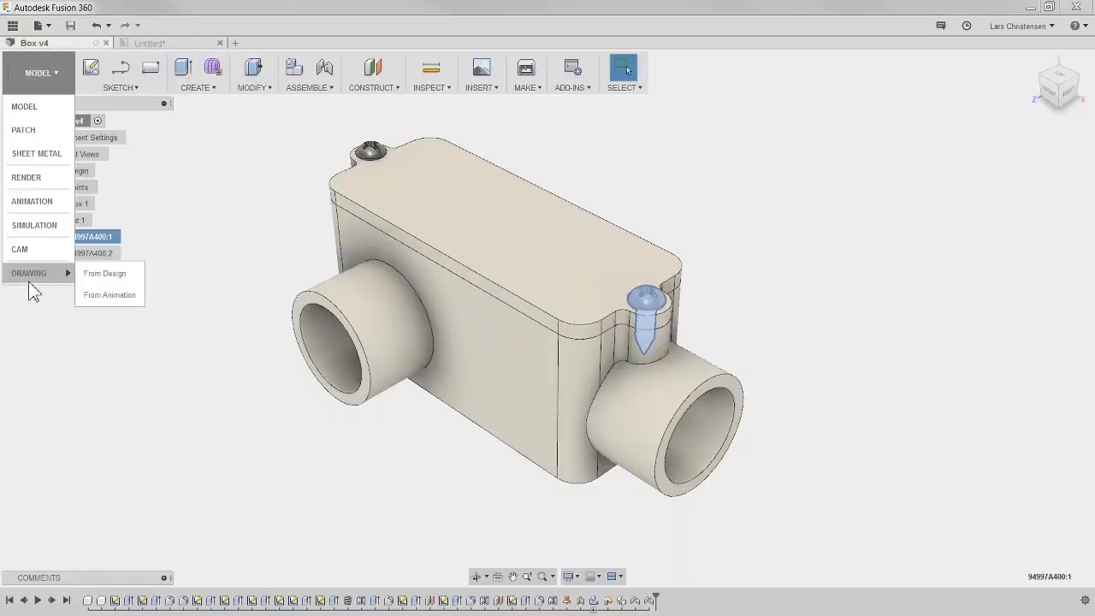
{"action": "left_click", "coordinate": [122, 274]}
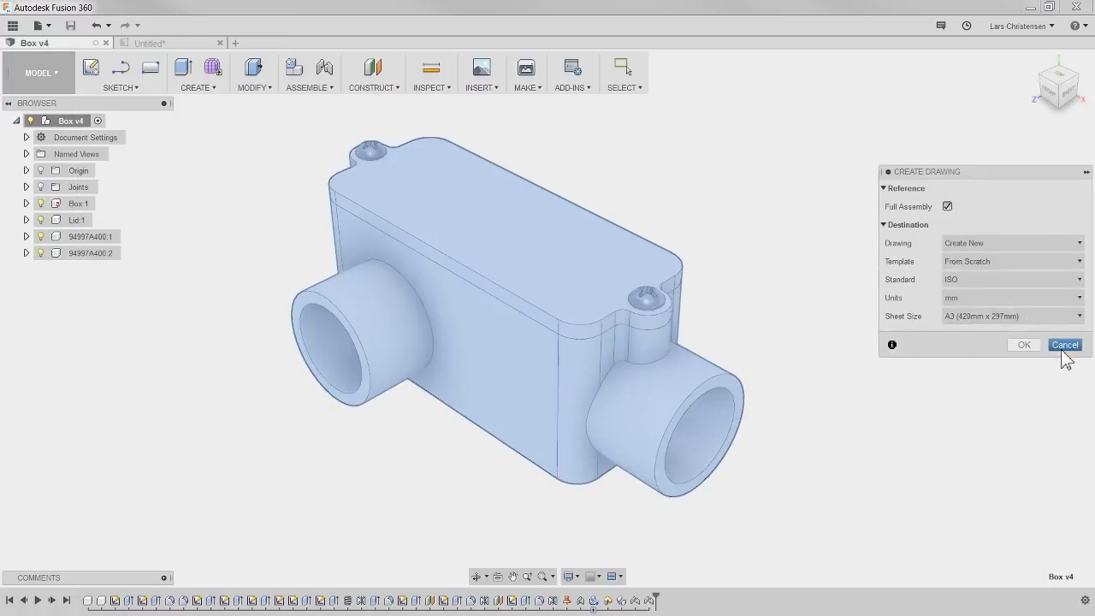
{"action": "left_click", "coordinate": [1022, 347]}
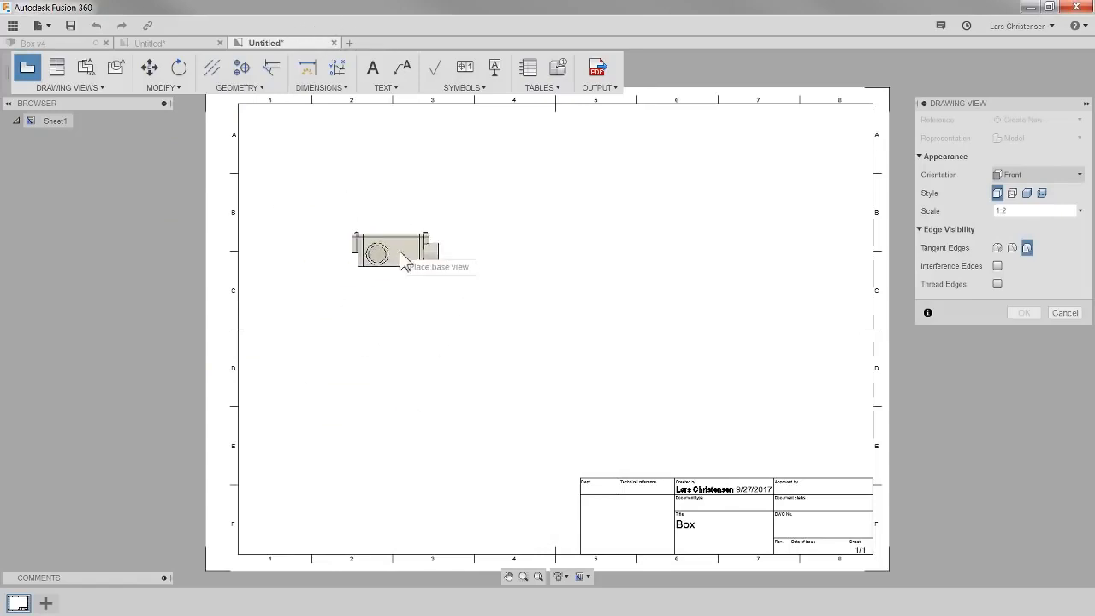
{"action": "left_click", "coordinate": [334, 43]}
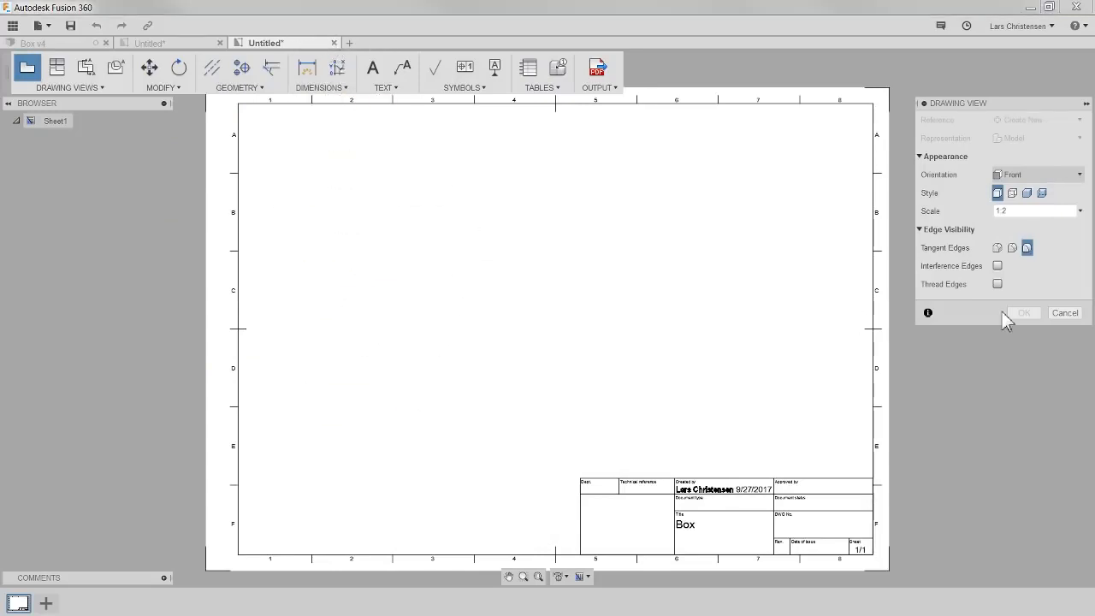
{"action": "left_click", "coordinate": [541, 312]}
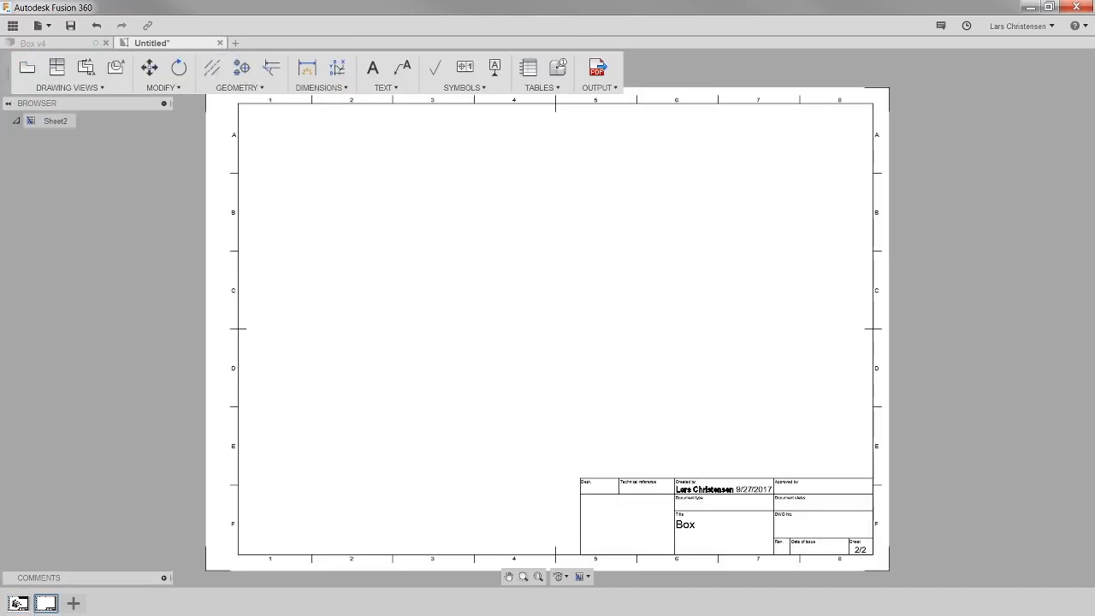
- Switch between the first and second sheets of the drawing, ending on sheet 2
{"action": "left_click", "coordinate": [17, 603]}
{"action": "left_click", "coordinate": [46, 603]}
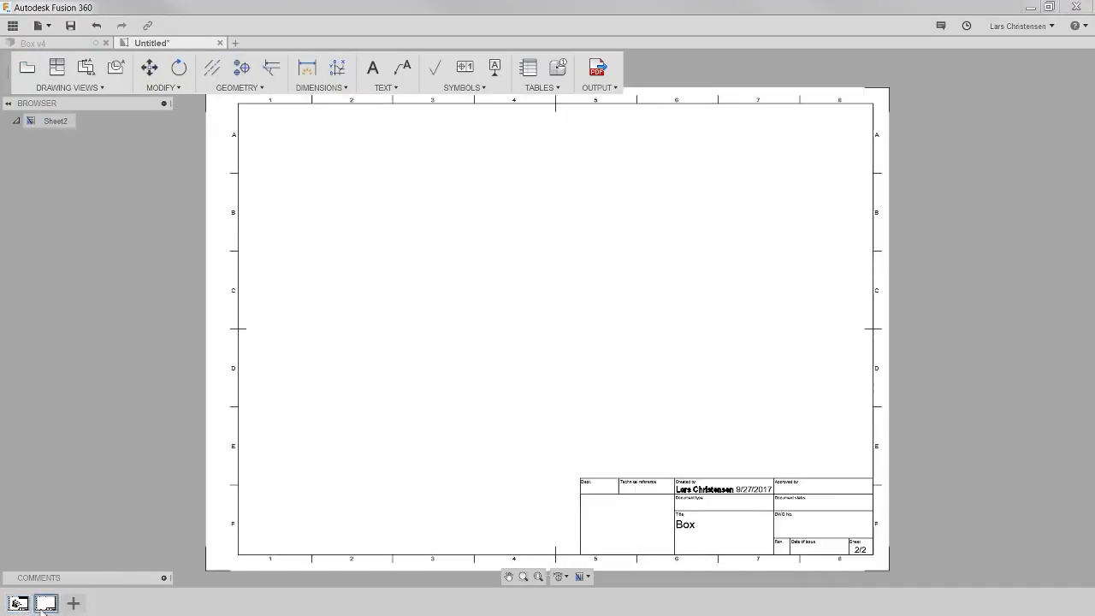
{"action": "left_click", "coordinate": [17, 603]}
{"action": "left_click", "coordinate": [46, 603]}
- Place a Front base view of the assembly at 1:2 scale in the upper-left area of sheet 2
{"action": "left_click", "coordinate": [27, 68]}
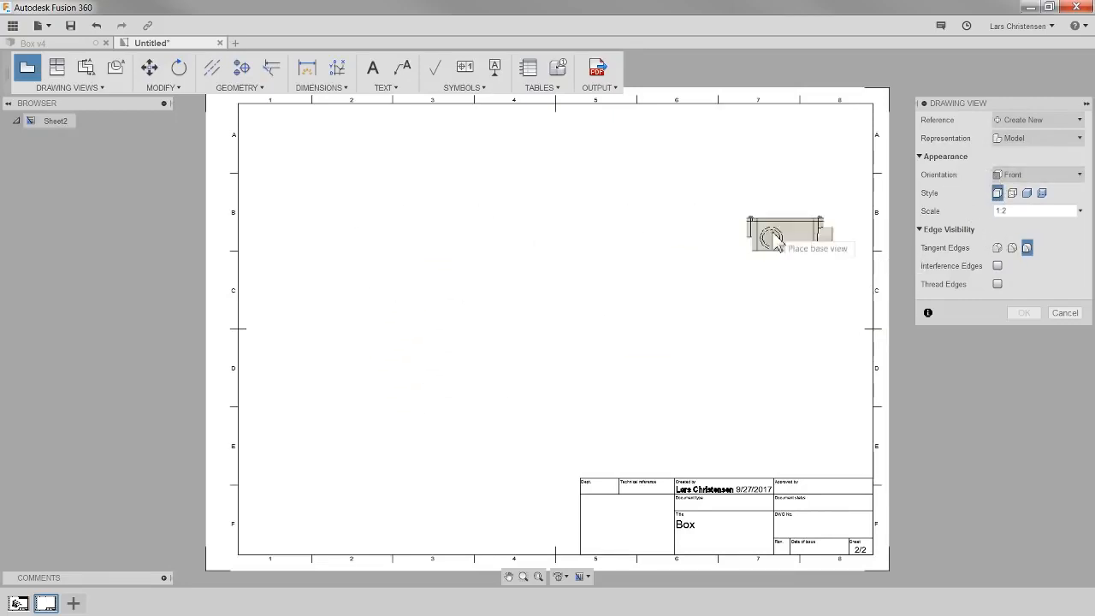
{"action": "left_click", "coordinate": [1021, 175]}
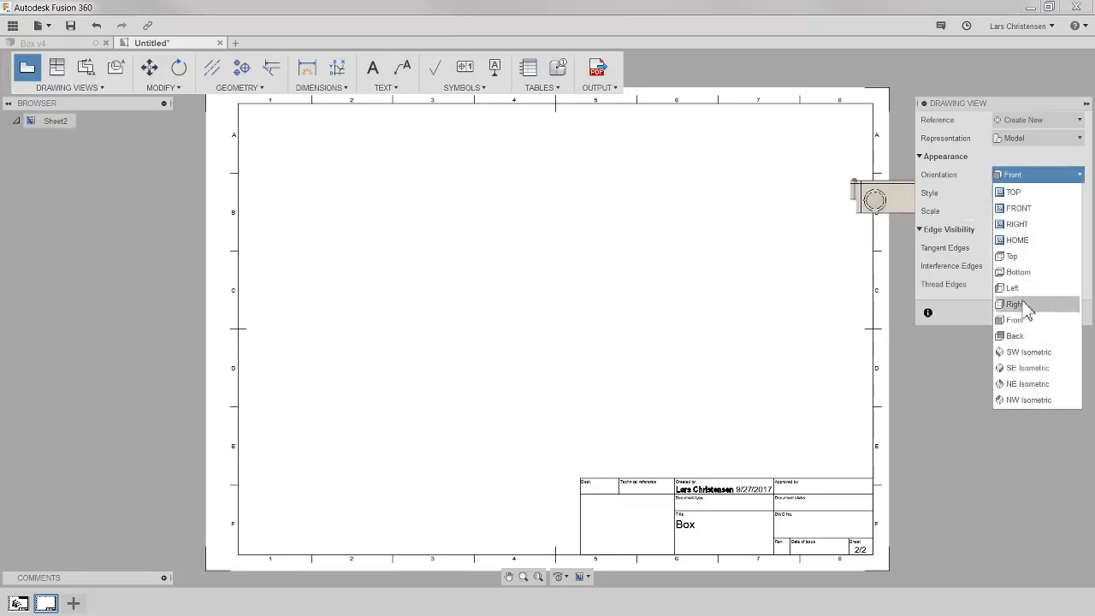
{"action": "left_click", "coordinate": [1015, 305]}
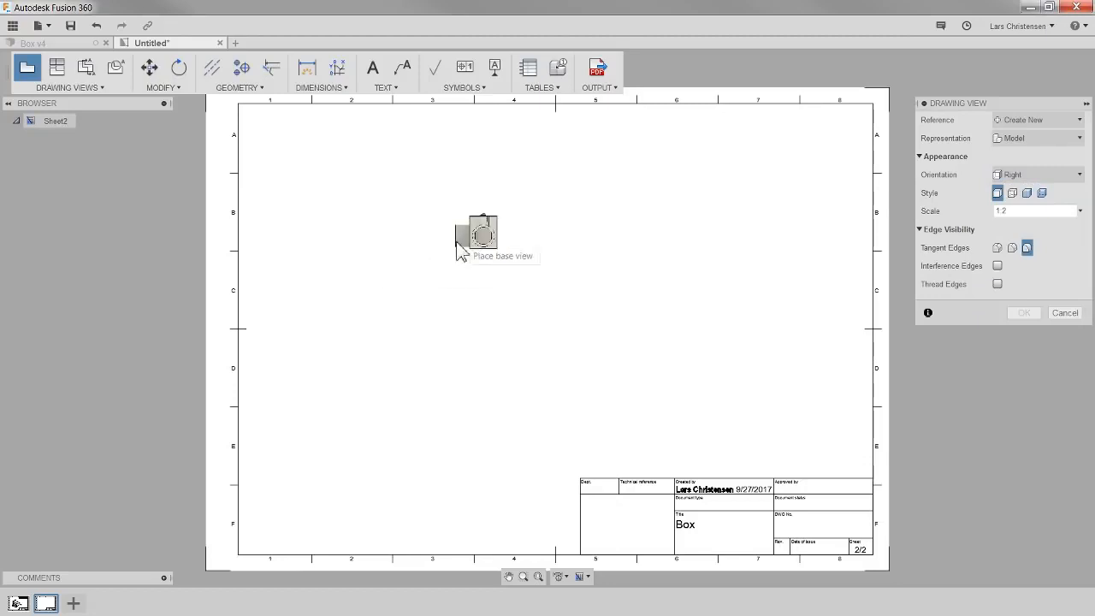
{"action": "left_click", "coordinate": [1020, 176]}
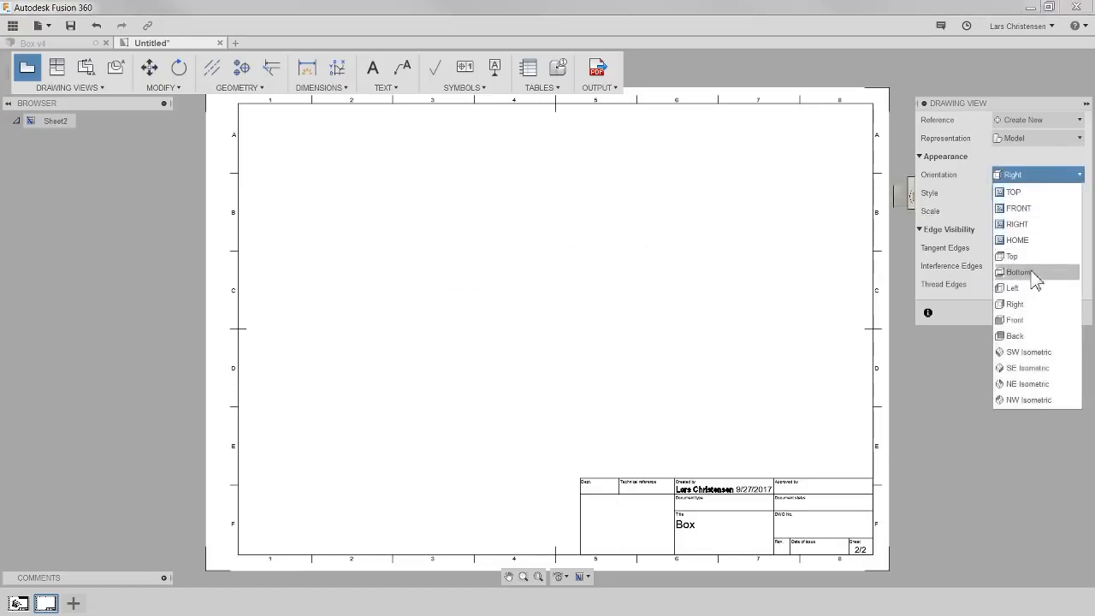
{"action": "left_click", "coordinate": [1034, 320]}
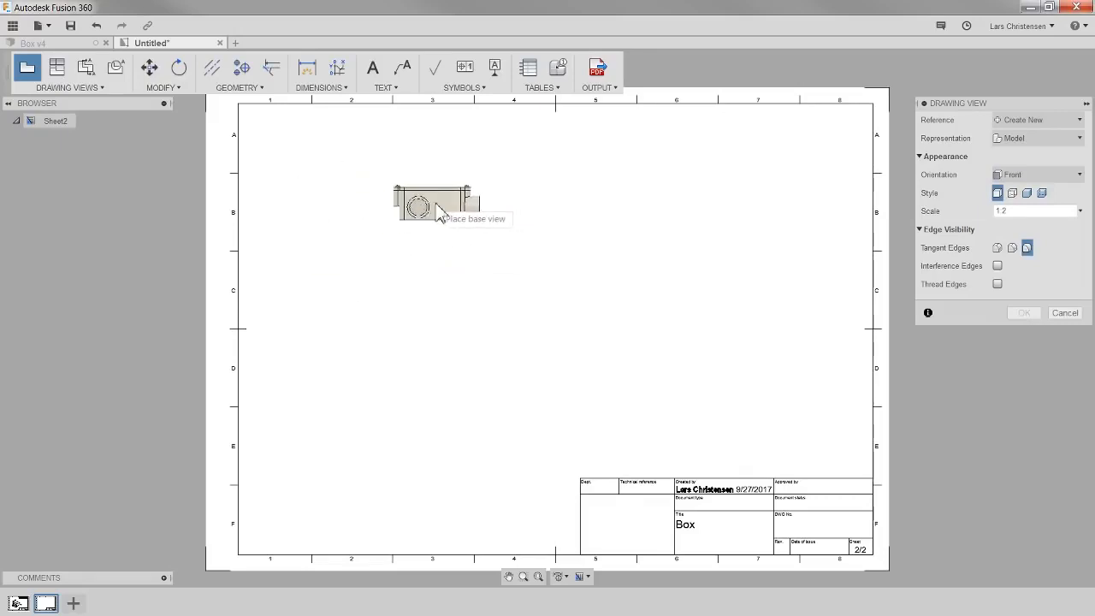
{"action": "left_click", "coordinate": [396, 220]}
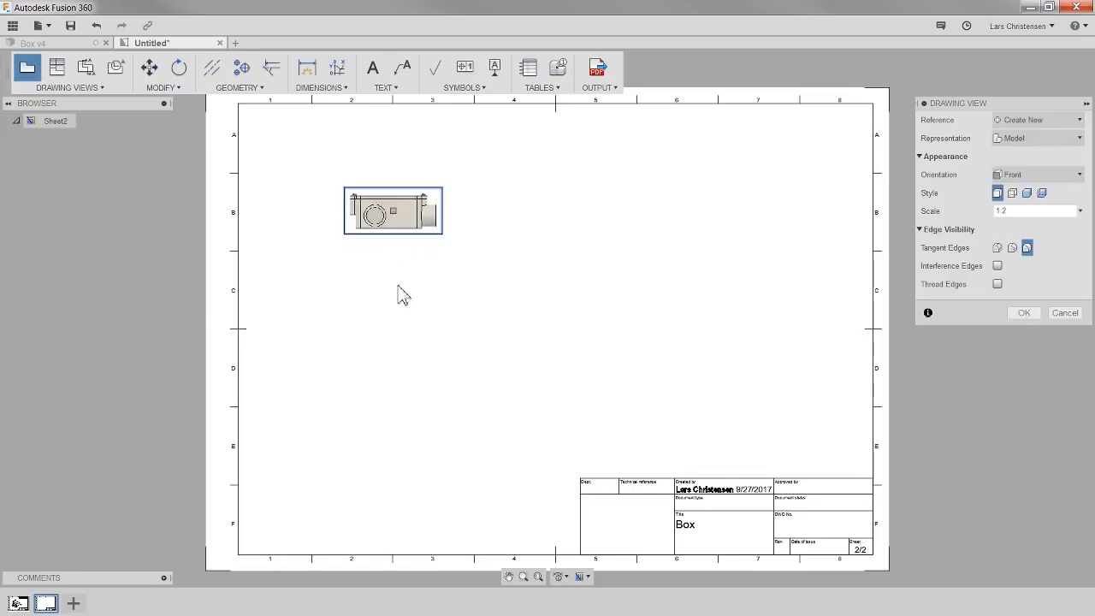
{"action": "left_click", "coordinate": [1024, 313]}
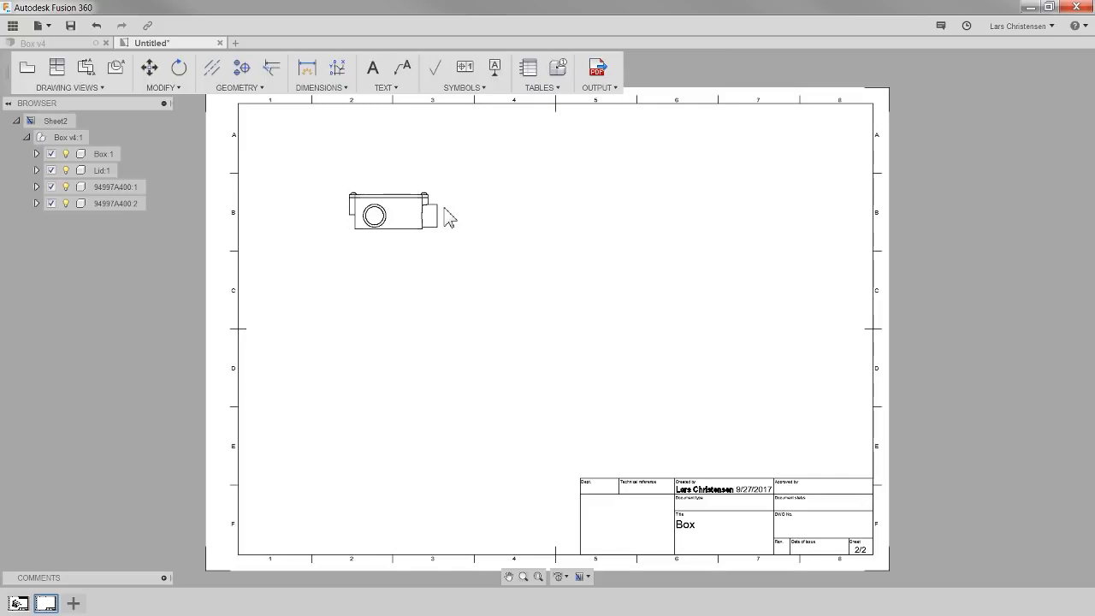
- Hide the screws 94997A400:1, 94997A400:2 and Lid:1 in the base view so only the box shows
{"action": "left_click", "coordinate": [52, 205]}
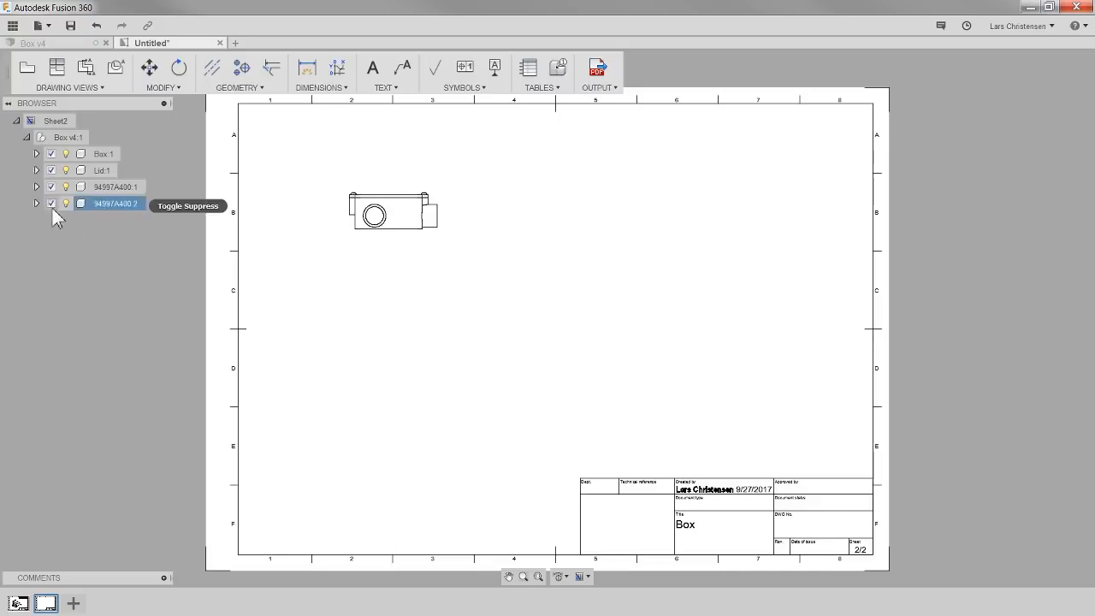
{"action": "left_click", "coordinate": [52, 187]}
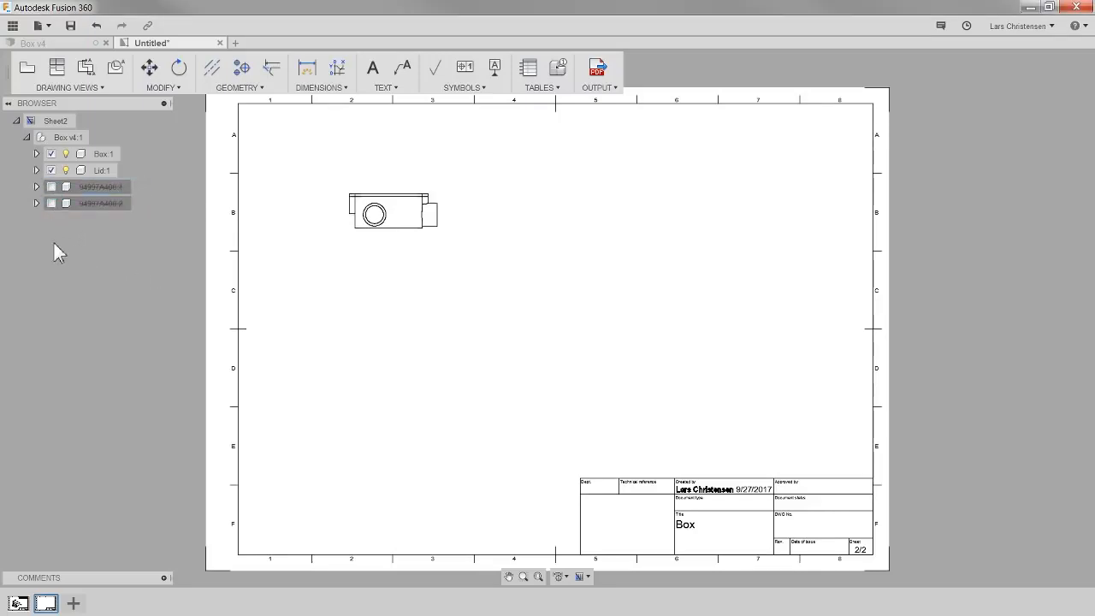
{"action": "left_click", "coordinate": [52, 170]}
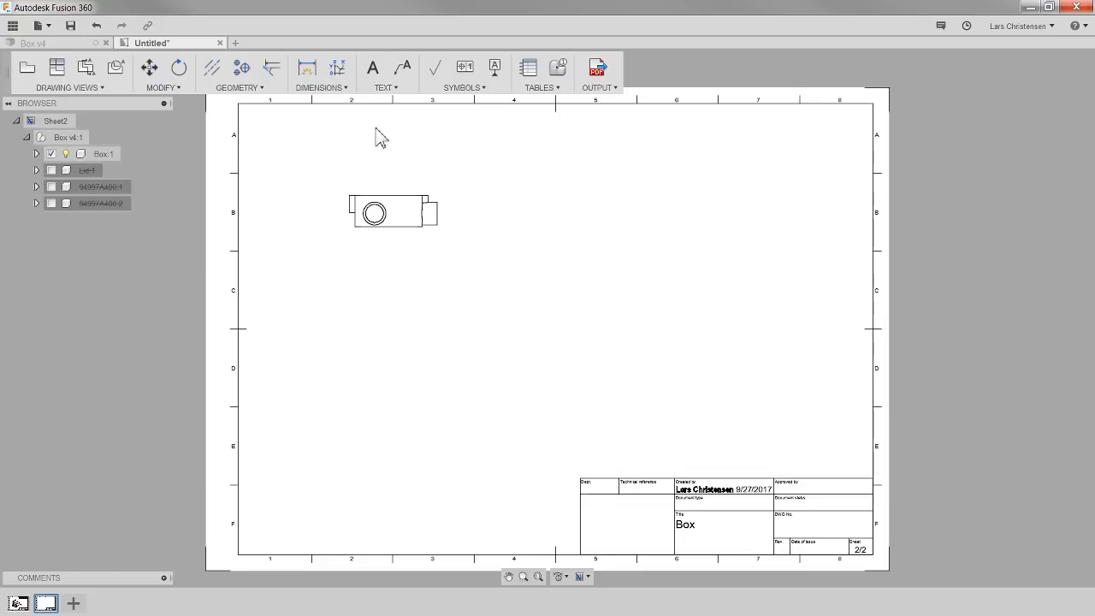
- Project views from the base view: one below it, one to its left, and an isometric view
{"action": "left_click", "coordinate": [372, 209]}
{"action": "left_click", "coordinate": [59, 72]}
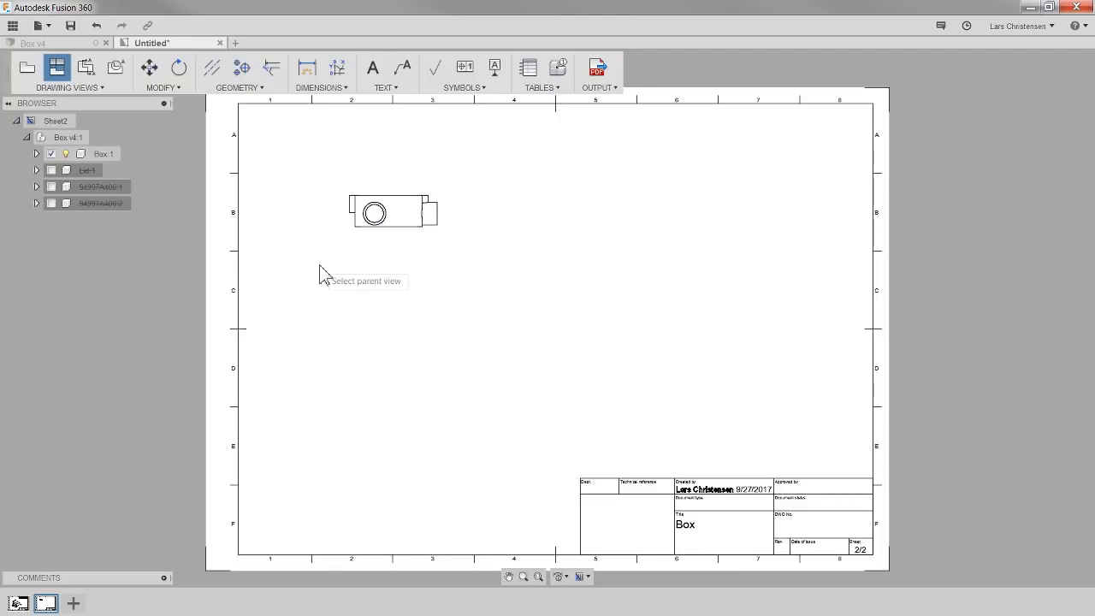
{"action": "left_click", "coordinate": [426, 205]}
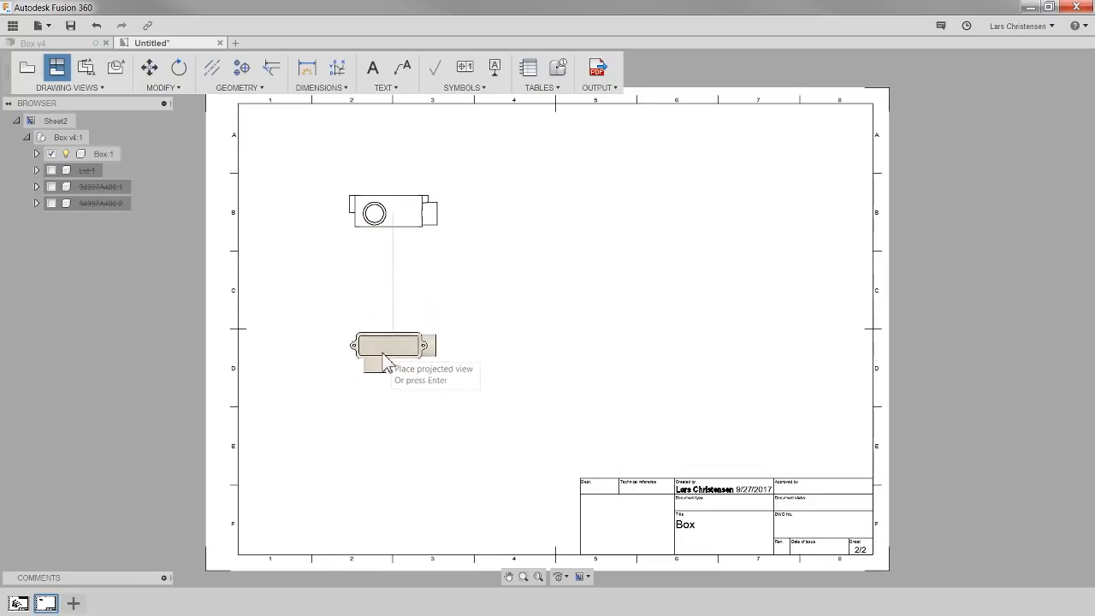
{"action": "left_click", "coordinate": [387, 360]}
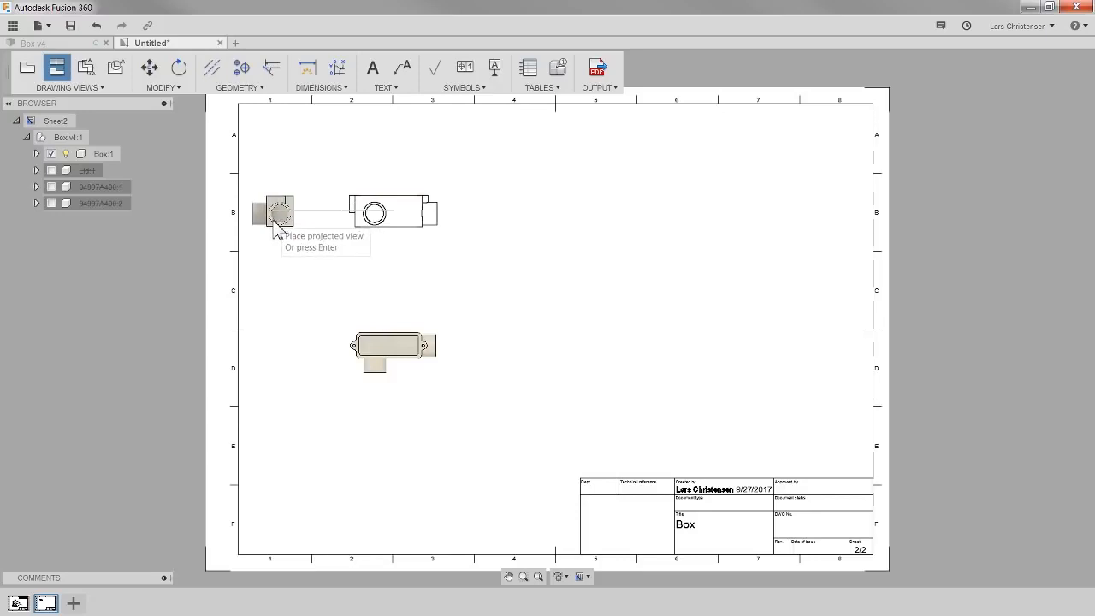
{"action": "left_click", "coordinate": [274, 227]}
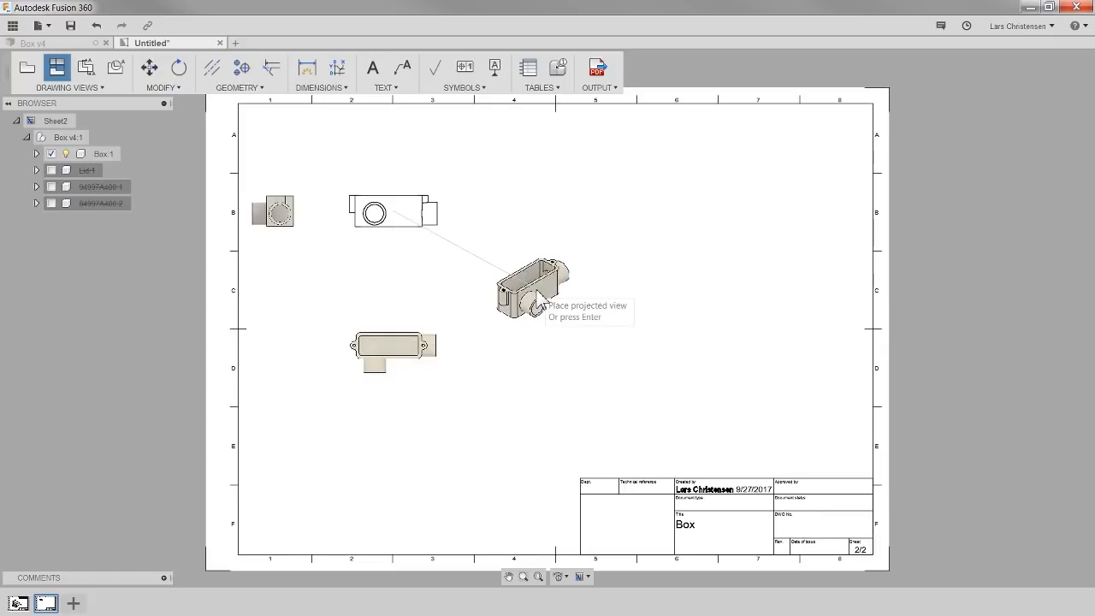
{"action": "left_click", "coordinate": [539, 304]}
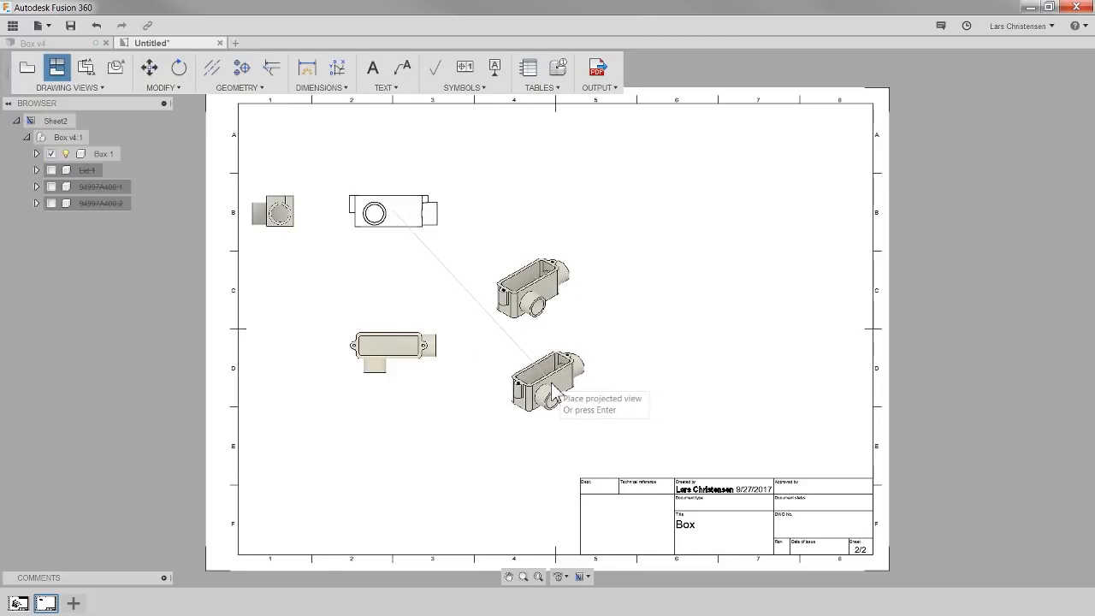
{"action": "key", "text": "Return"}
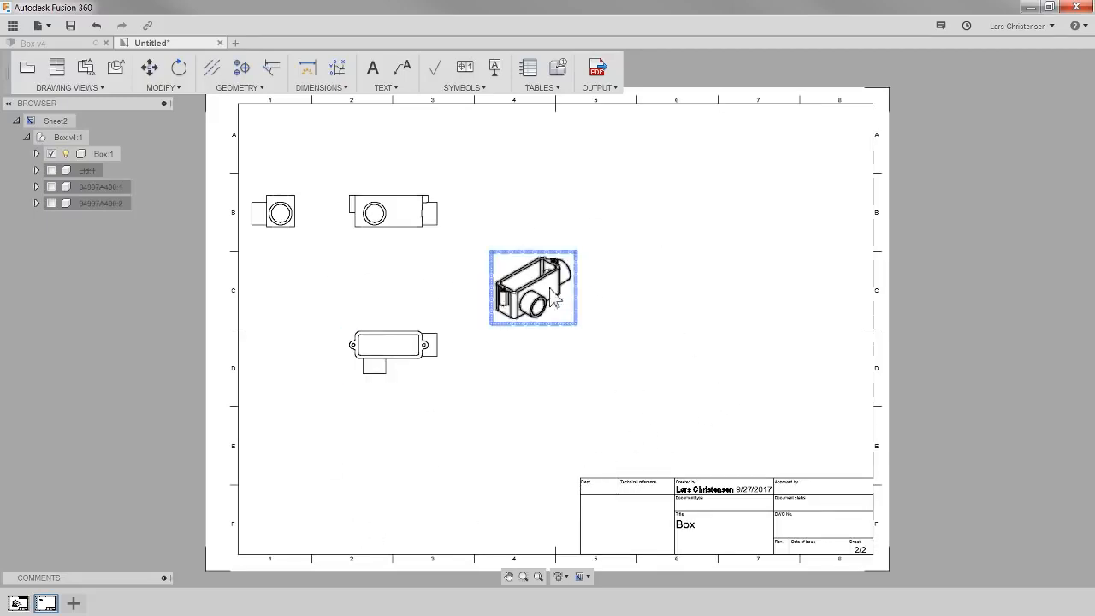
- Move the isometric view to the upper-right corner of the sheet
{"action": "left_click", "coordinate": [149, 71]}
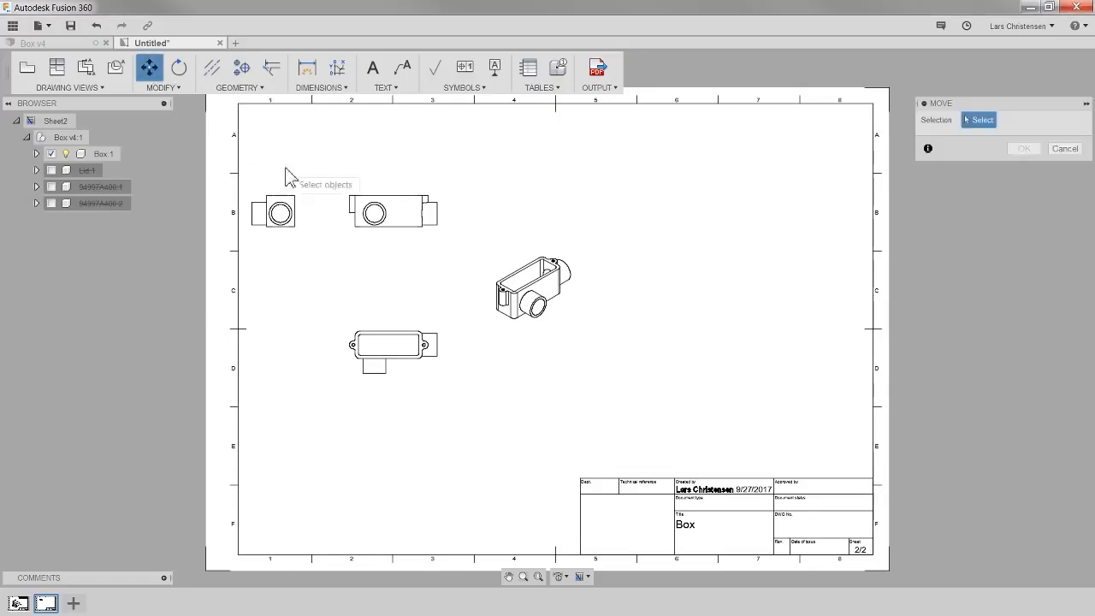
{"action": "left_click", "coordinate": [520, 304]}
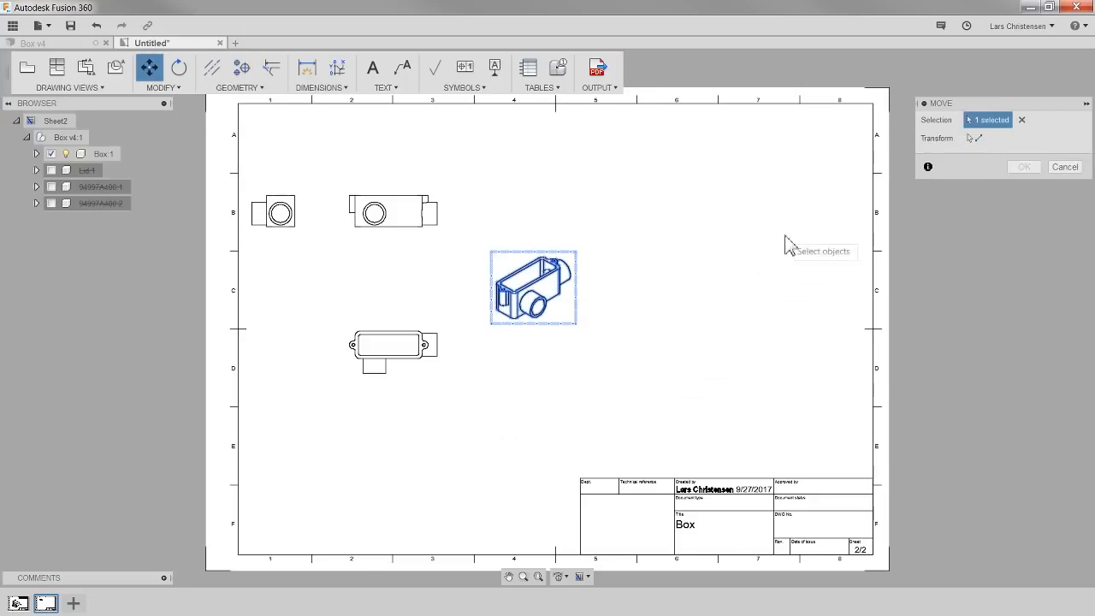
{"action": "left_click", "coordinate": [974, 136]}
{"action": "left_click", "coordinate": [537, 321]}
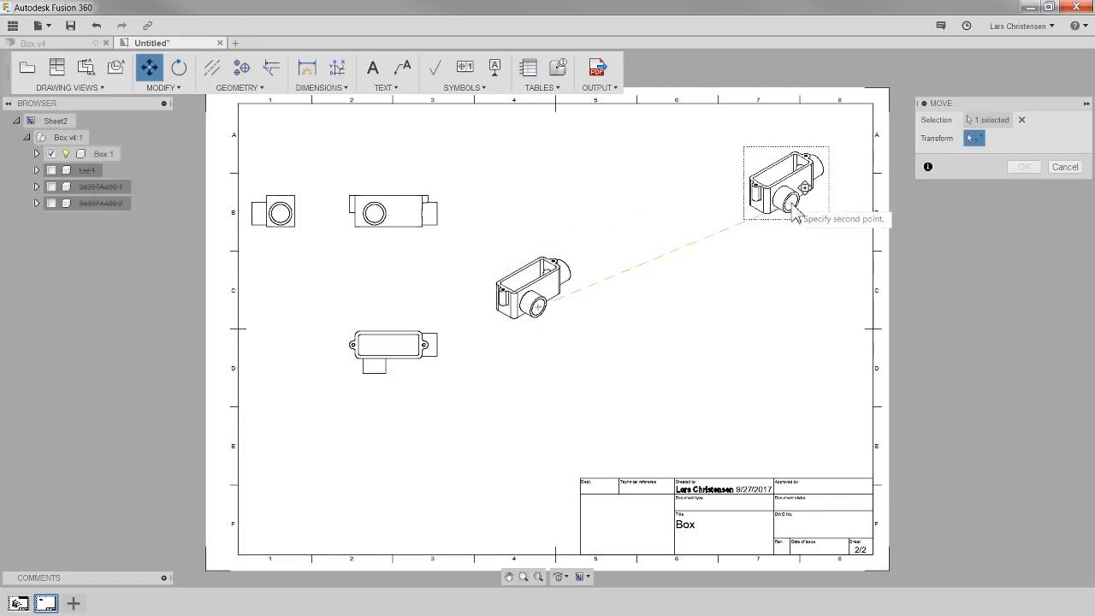
{"action": "left_click", "coordinate": [796, 216]}
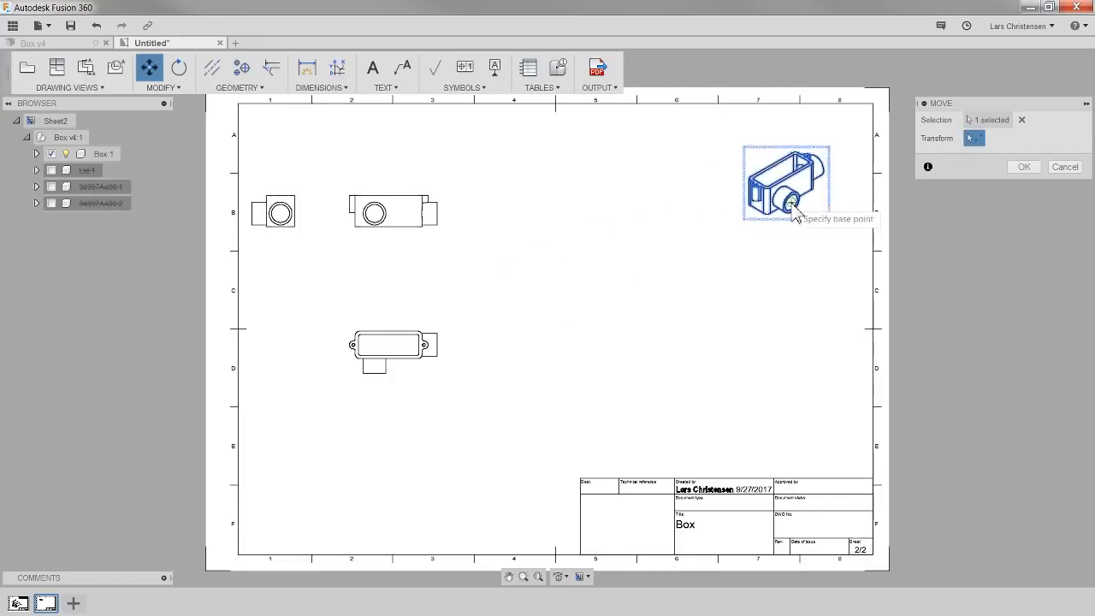
{"action": "left_click", "coordinate": [1024, 167]}
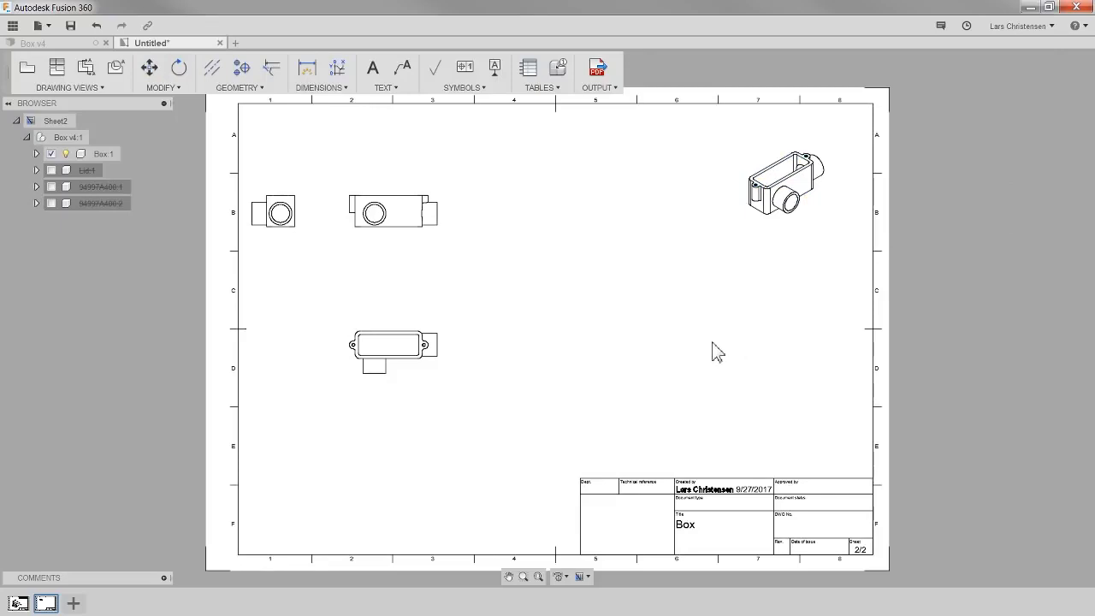
- Edit the isometric view and set its style to shaded, keeping the parent scale
{"action": "right_click", "coordinate": [780, 215]}
{"action": "left_click", "coordinate": [784, 219]}
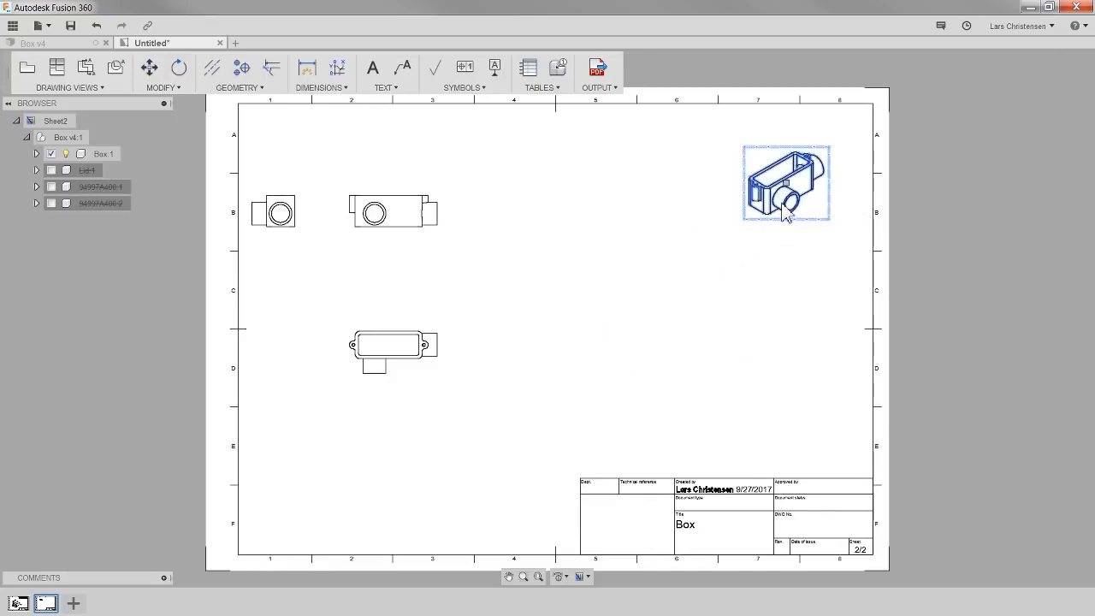
{"action": "right_click", "coordinate": [785, 213]}
{"action": "left_click", "coordinate": [828, 188]}
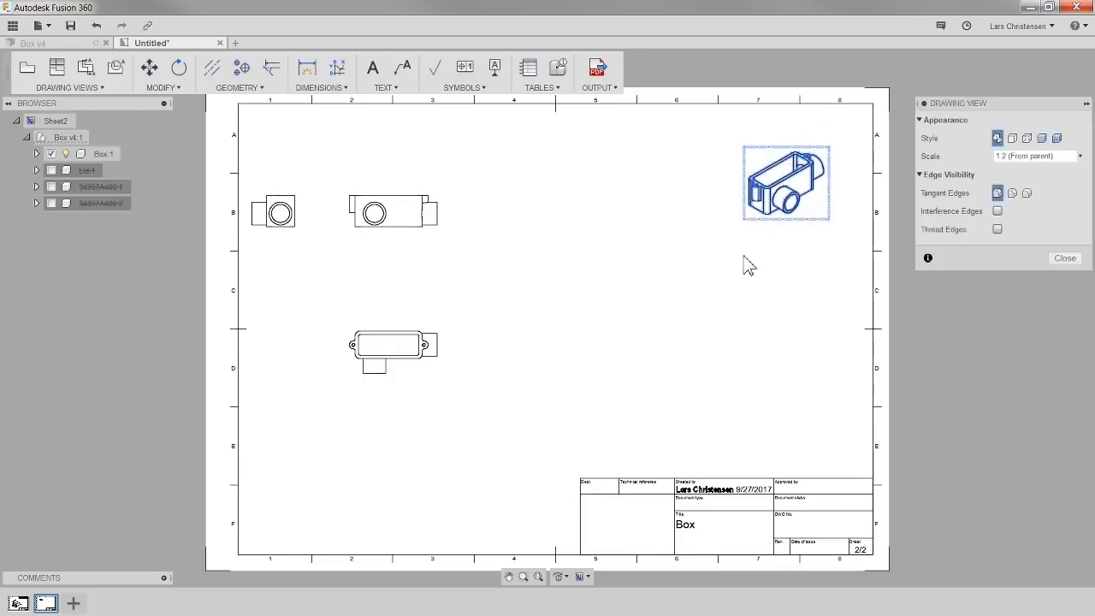
{"action": "left_click", "coordinate": [1042, 137]}
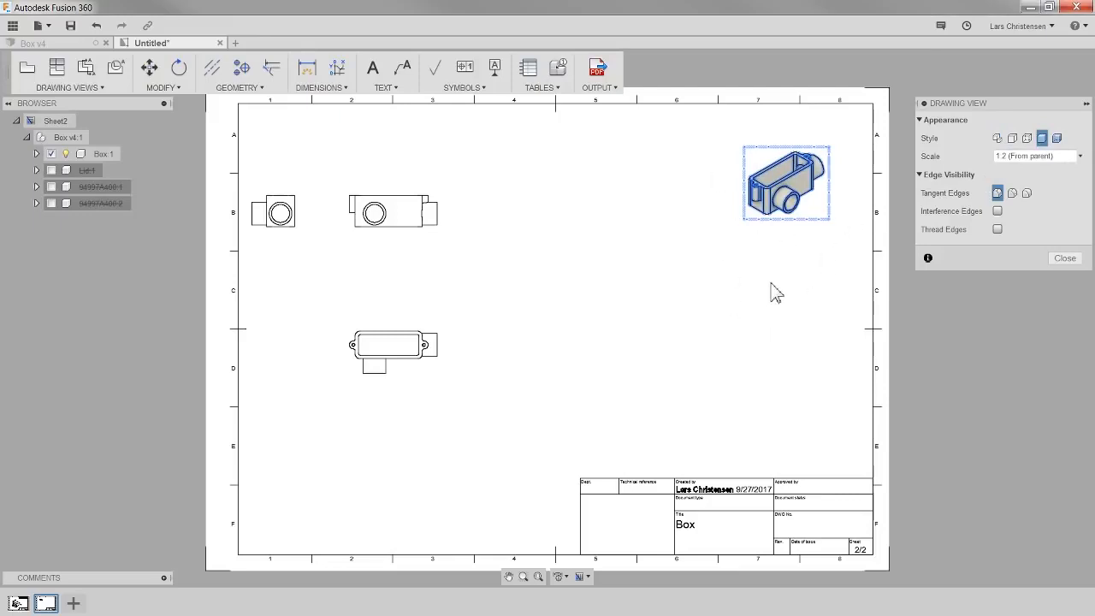
{"action": "left_click", "coordinate": [1081, 158]}
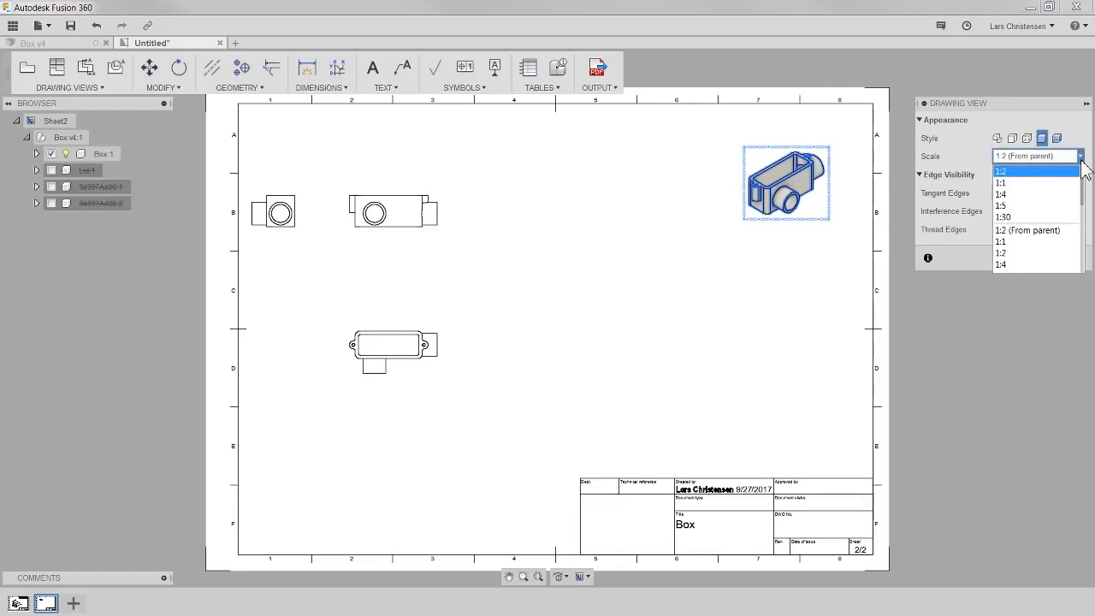
{"action": "left_click", "coordinate": [995, 313]}
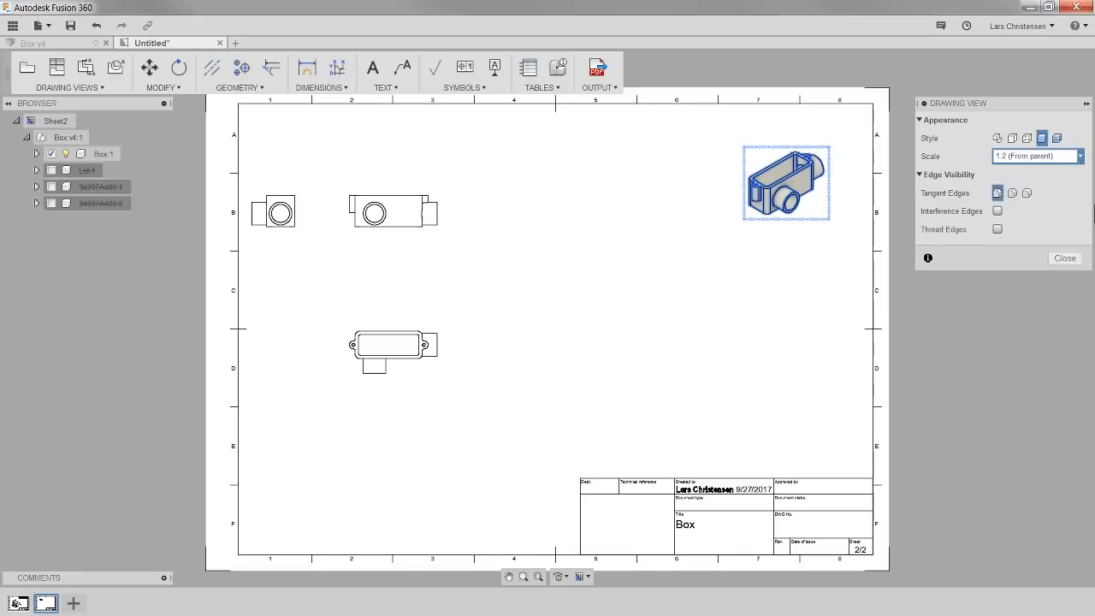
{"action": "left_click", "coordinate": [1065, 258]}
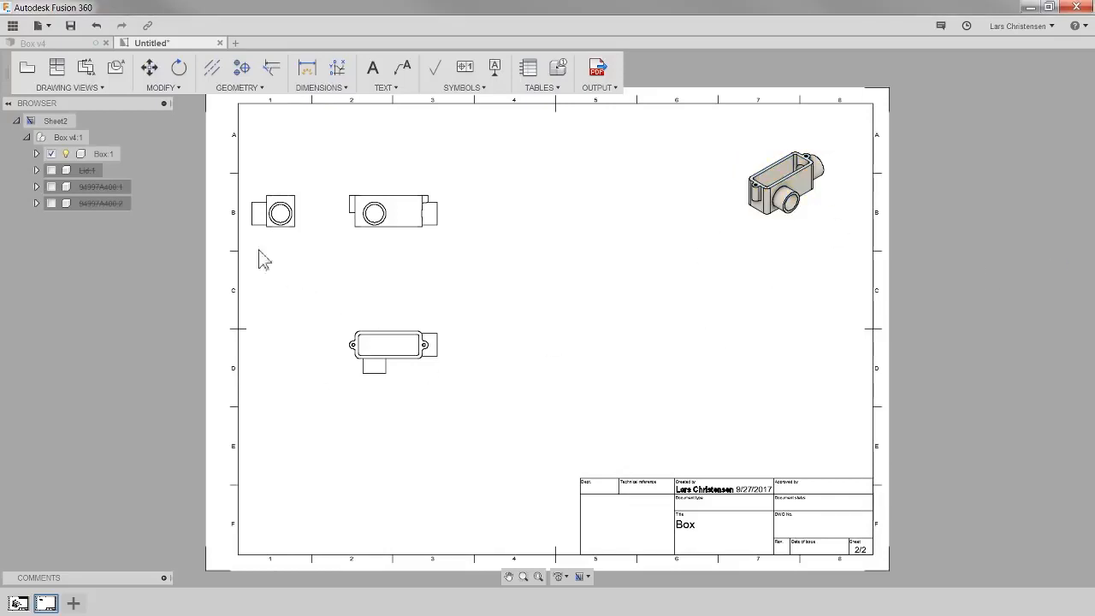
{"action": "scroll", "coordinate": [214, 221], "scroll_direction": "up", "scroll_amount": 2}
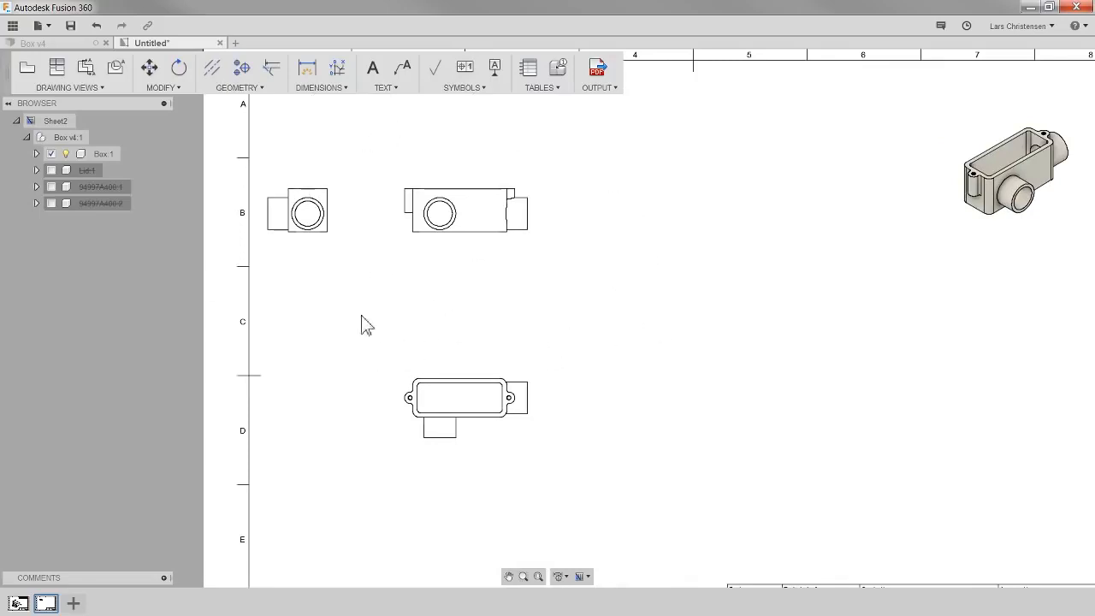
{"action": "left_click", "coordinate": [183, 83]}
{"action": "scroll", "coordinate": [504, 308], "scroll_direction": "down", "scroll_amount": 3}
{"action": "scroll", "coordinate": [868, 200], "scroll_direction": "up", "scroll_amount": 5}
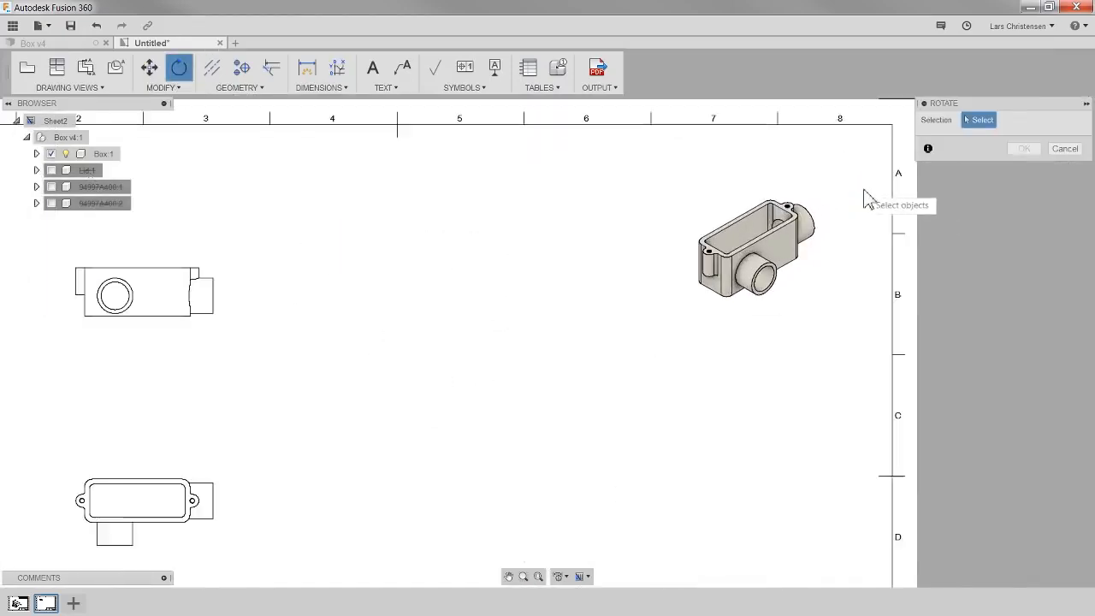
{"action": "left_click", "coordinate": [782, 248]}
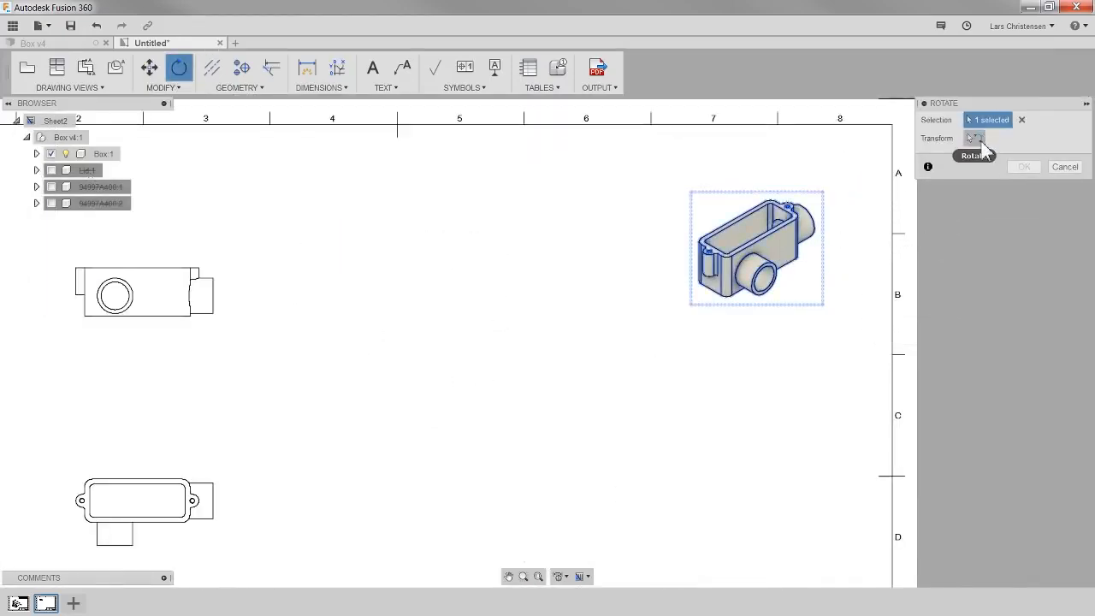
{"action": "left_click", "coordinate": [764, 278]}
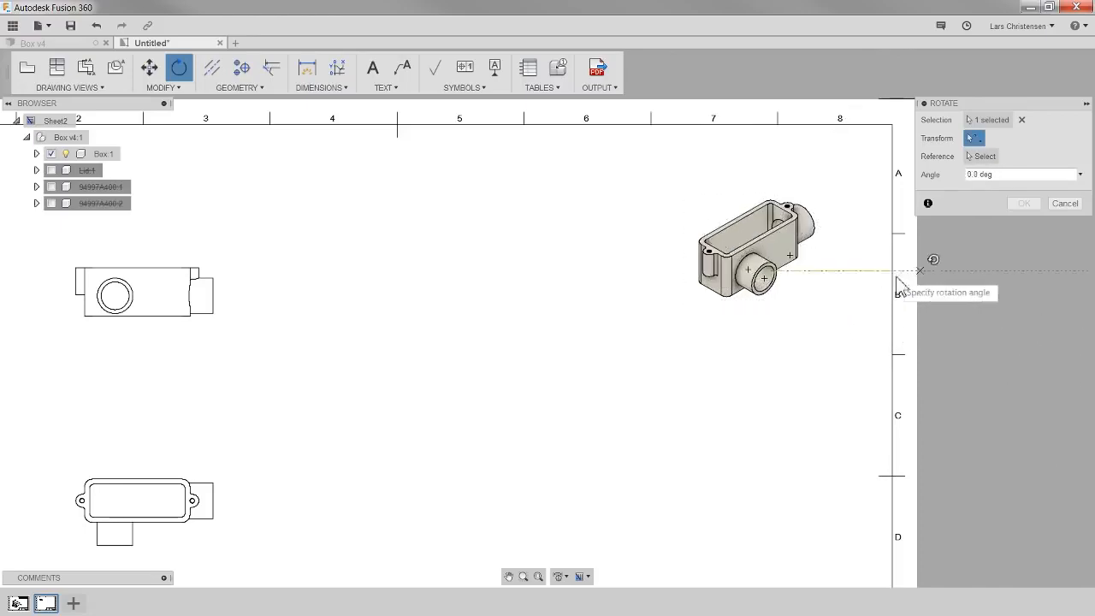
{"action": "left_click", "coordinate": [1062, 205]}
{"action": "scroll", "coordinate": [808, 225], "scroll_direction": "down", "scroll_amount": 4}
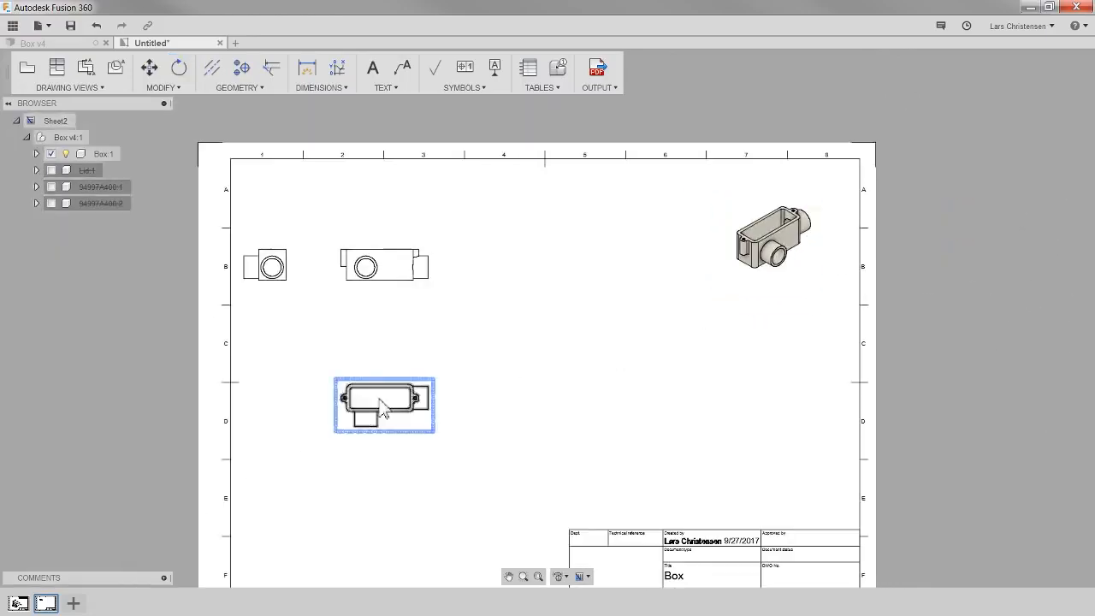
{"action": "scroll", "coordinate": [287, 334], "scroll_direction": "up", "scroll_amount": 3}
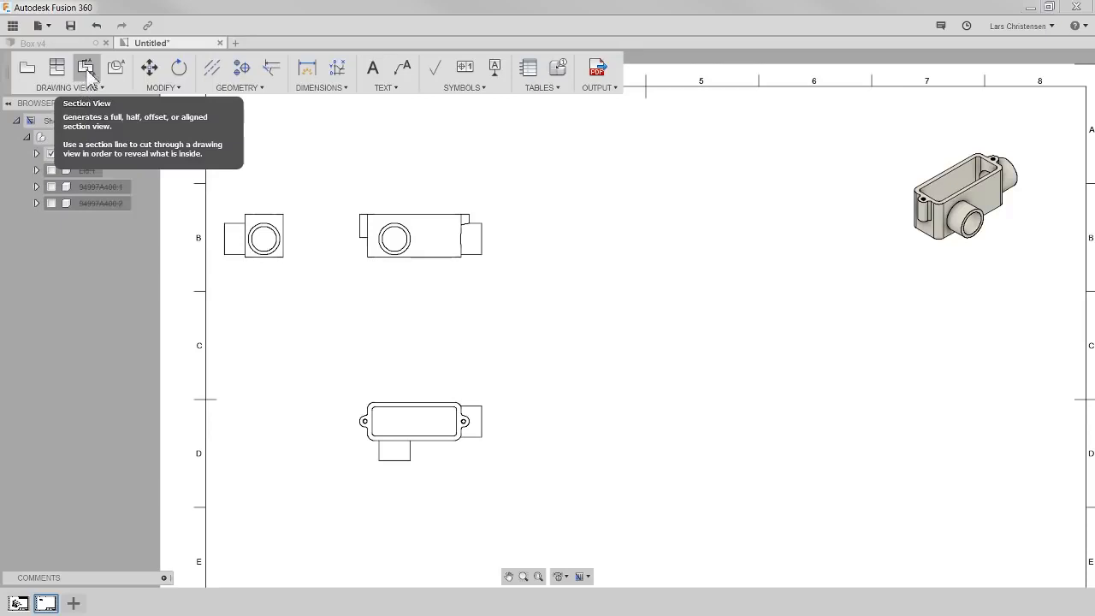
{"action": "left_click", "coordinate": [88, 69]}
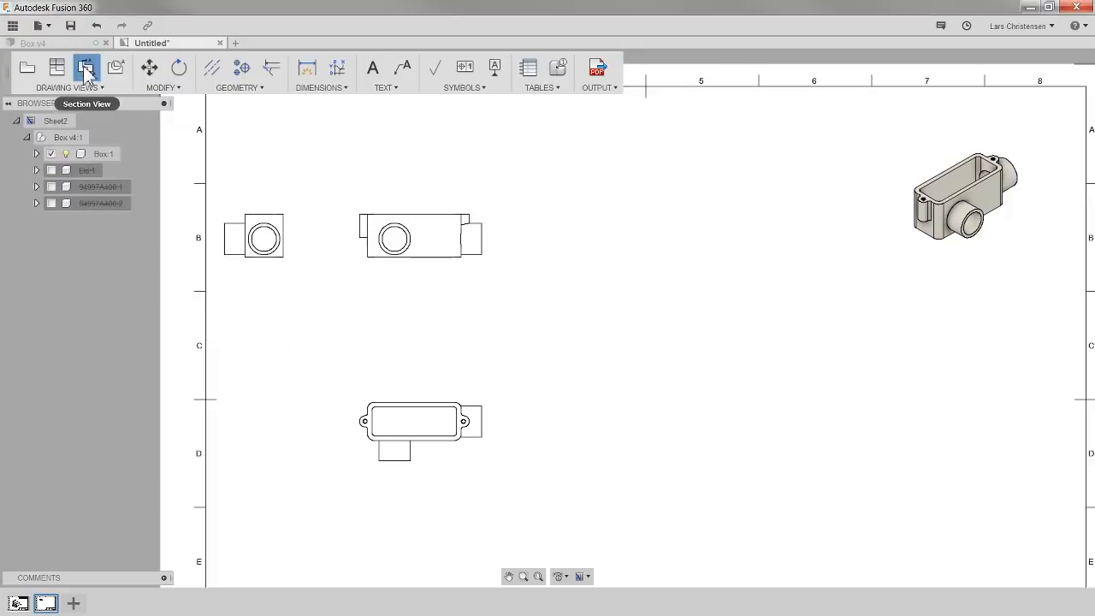
{"action": "left_click", "coordinate": [415, 420]}
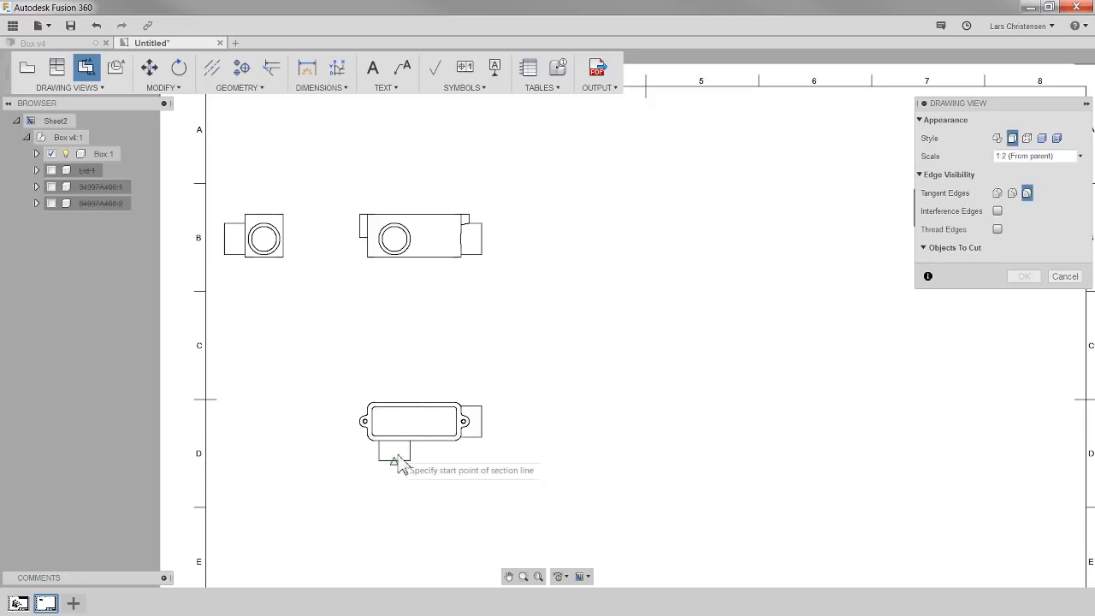
{"action": "scroll", "coordinate": [394, 477], "scroll_direction": "up", "scroll_amount": 5}
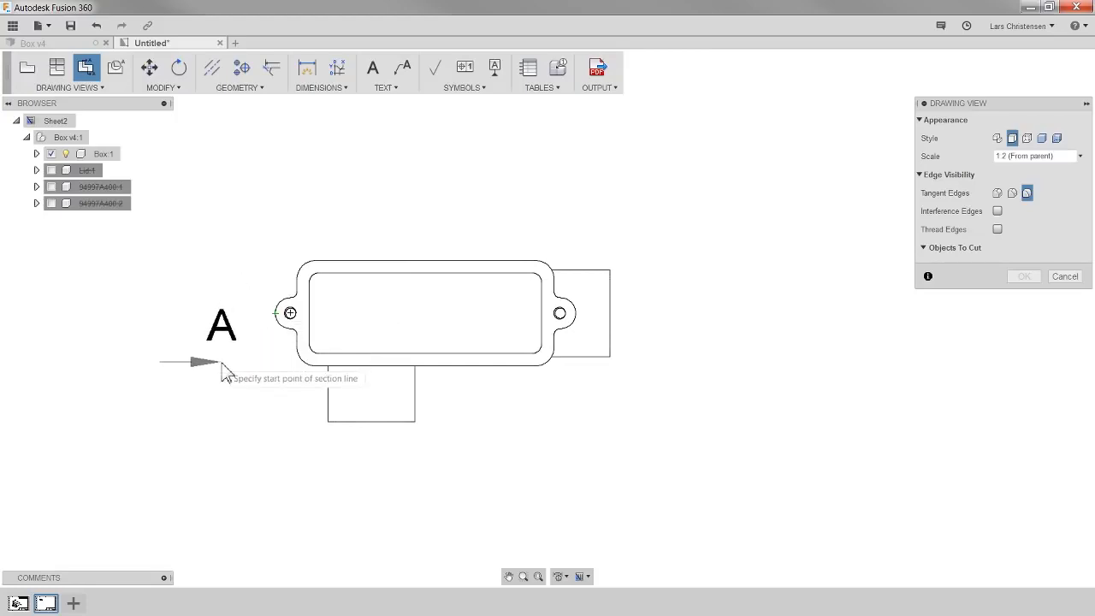
{"action": "left_click", "coordinate": [274, 315]}
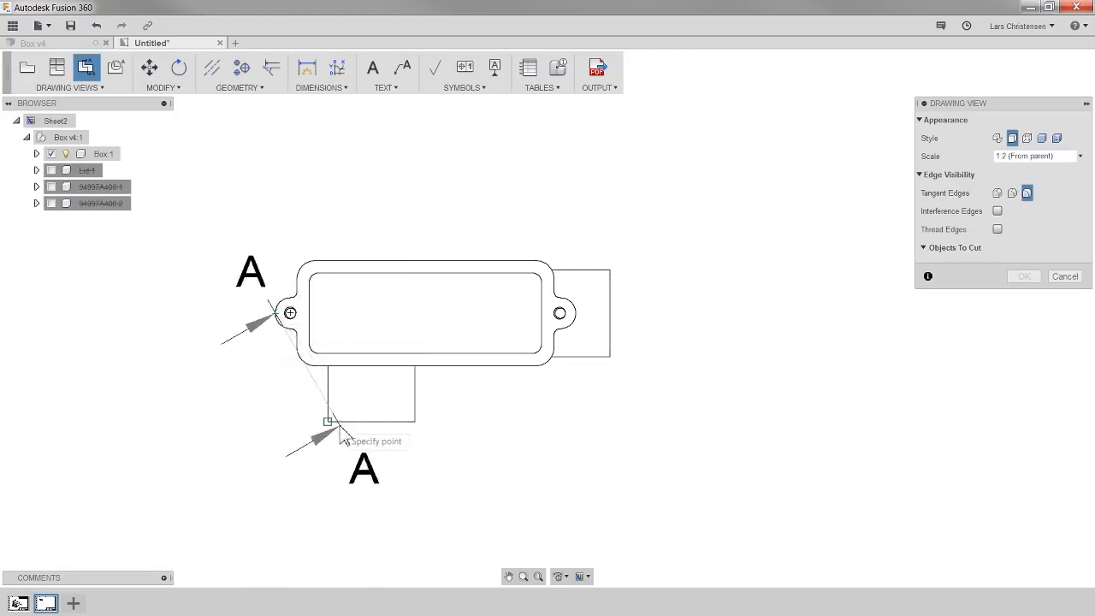
{"action": "left_click", "coordinate": [575, 315]}
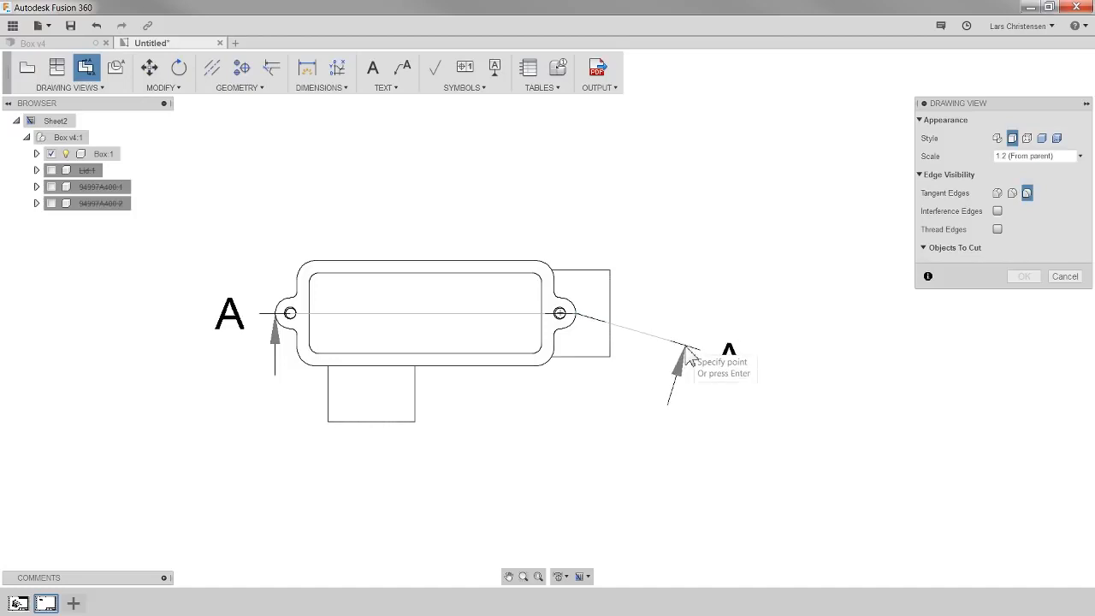
{"action": "key", "text": "Return"}
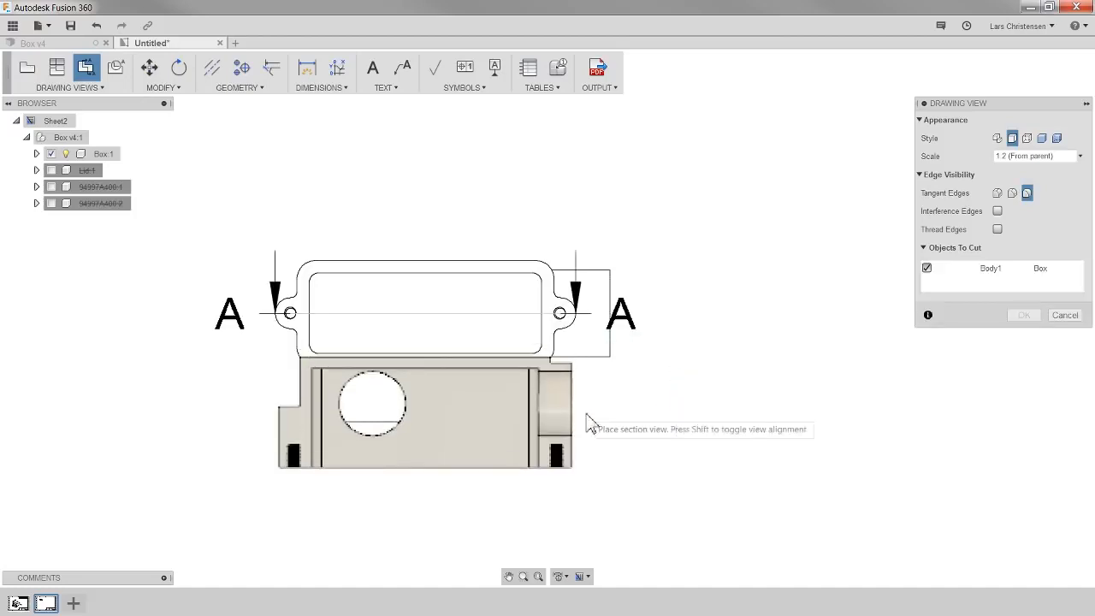
{"action": "scroll", "coordinate": [564, 470], "scroll_direction": "down", "scroll_amount": 2}
{"action": "scroll", "coordinate": [541, 452], "scroll_direction": "down", "scroll_amount": 2}
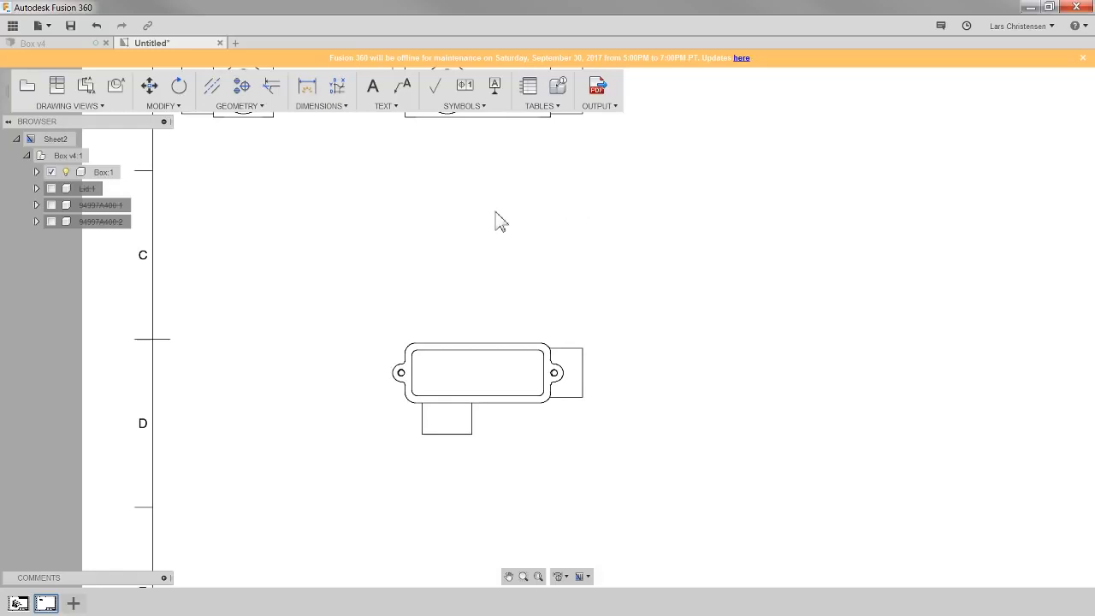
{"action": "scroll", "coordinate": [257, 413], "scroll_direction": "down", "scroll_amount": 5}
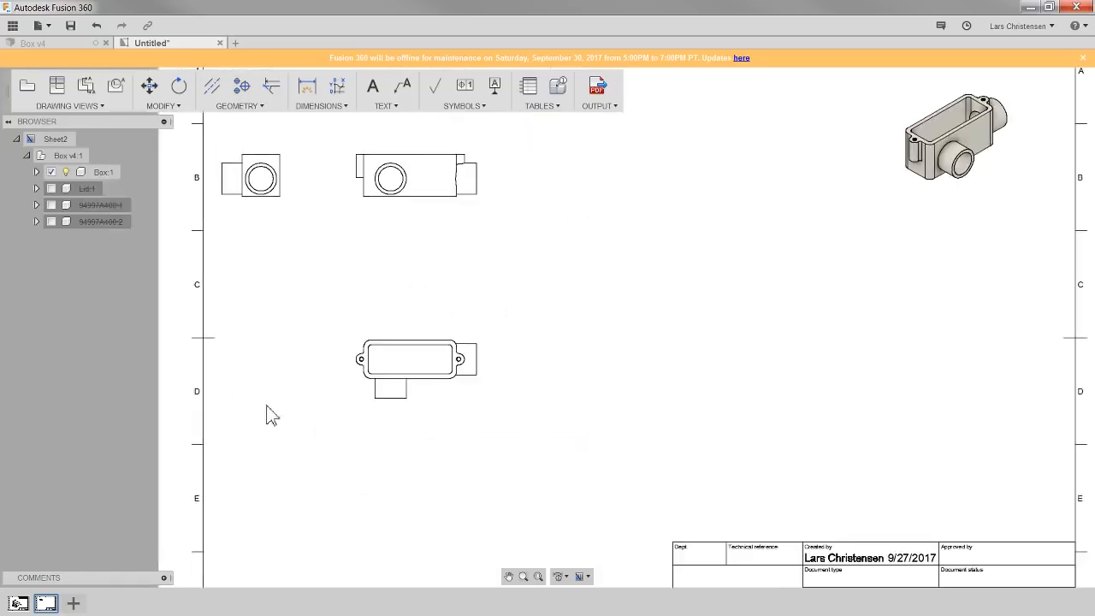
{"action": "scroll", "coordinate": [286, 403], "scroll_direction": "up", "scroll_amount": 4}
- Create section view A-A through the bottom view's two mounting holes and place it above that view
{"action": "left_click", "coordinate": [90, 97]}
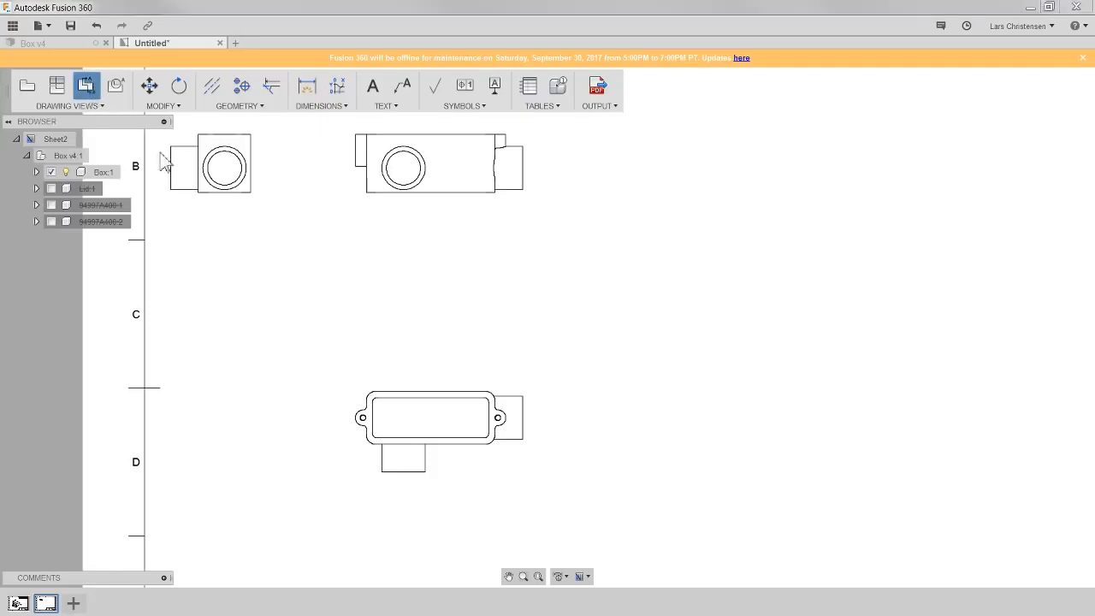
{"action": "scroll", "coordinate": [301, 448], "scroll_direction": "up", "scroll_amount": 3}
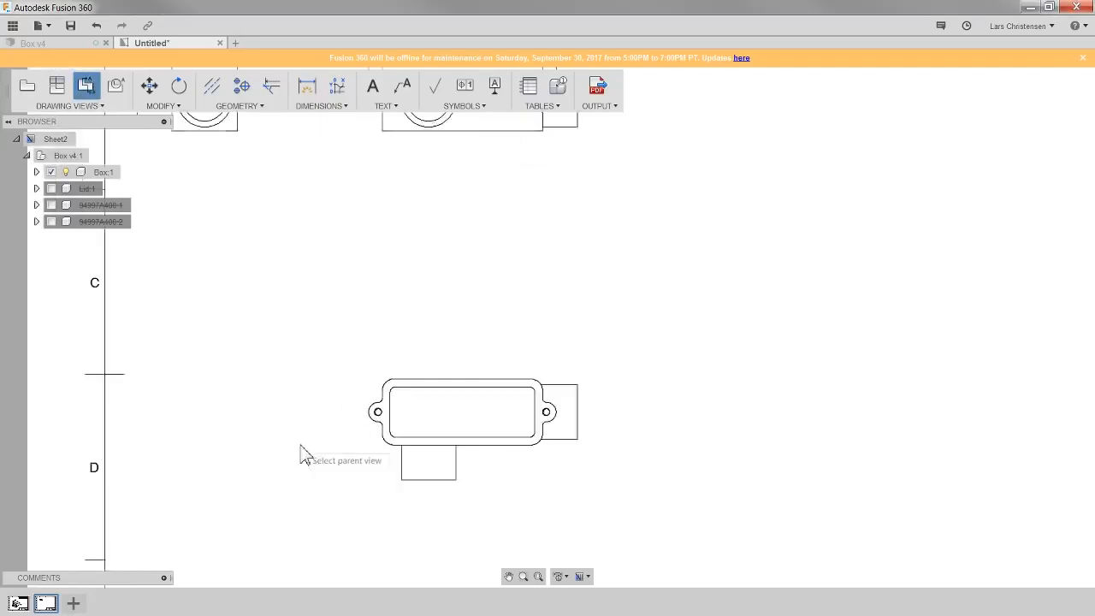
{"action": "left_click", "coordinate": [482, 415]}
{"action": "scroll", "coordinate": [468, 465], "scroll_direction": "up", "scroll_amount": 3}
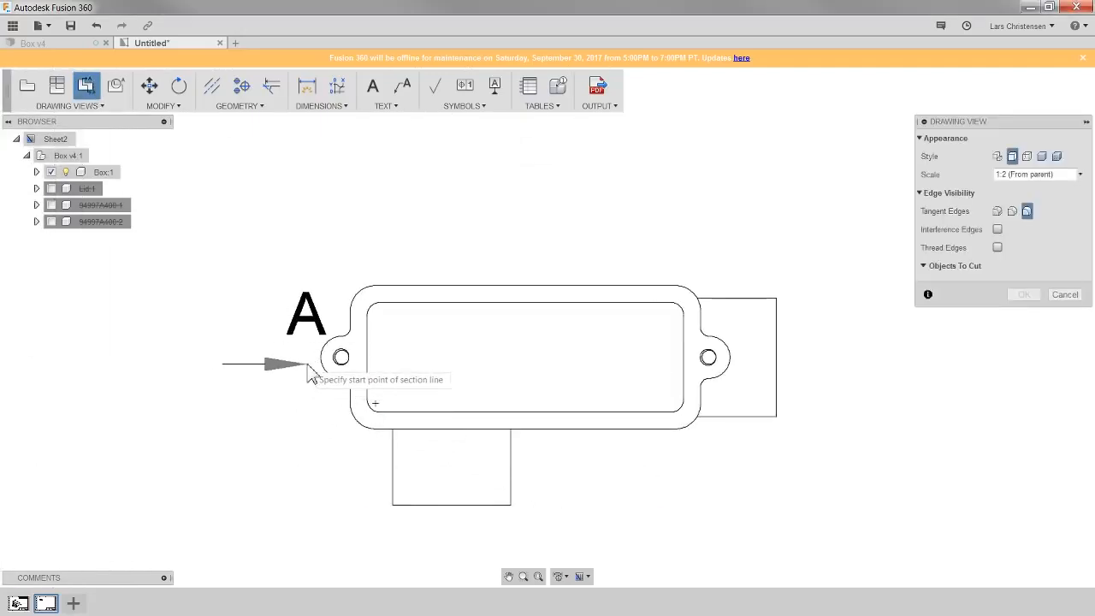
{"action": "left_click", "coordinate": [340, 356]}
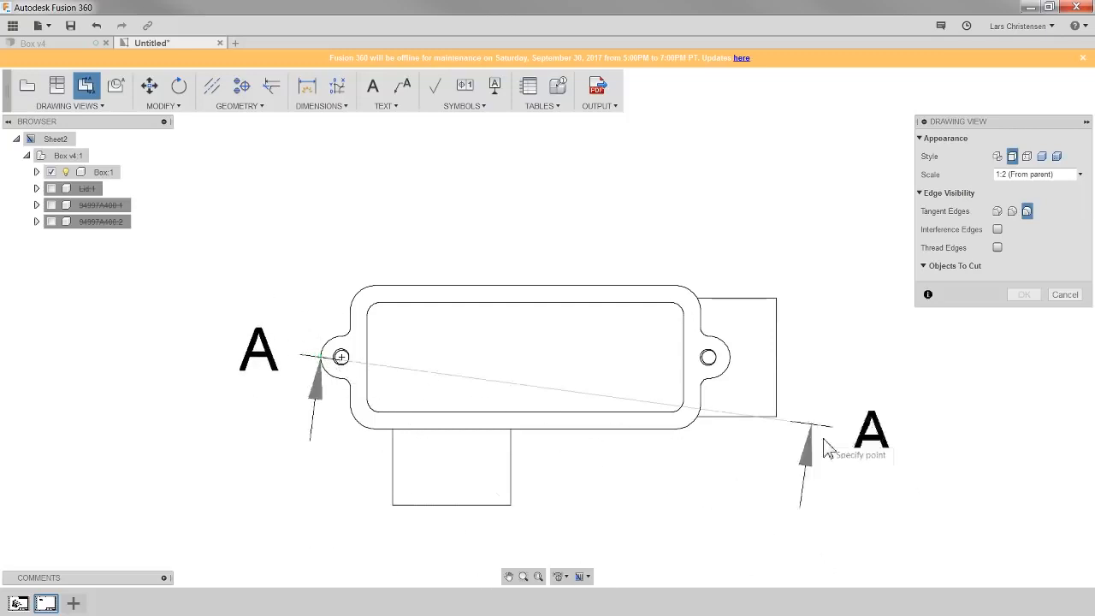
{"action": "left_click", "coordinate": [709, 358]}
{"action": "scroll", "coordinate": [449, 432], "scroll_direction": "down", "scroll_amount": 2}
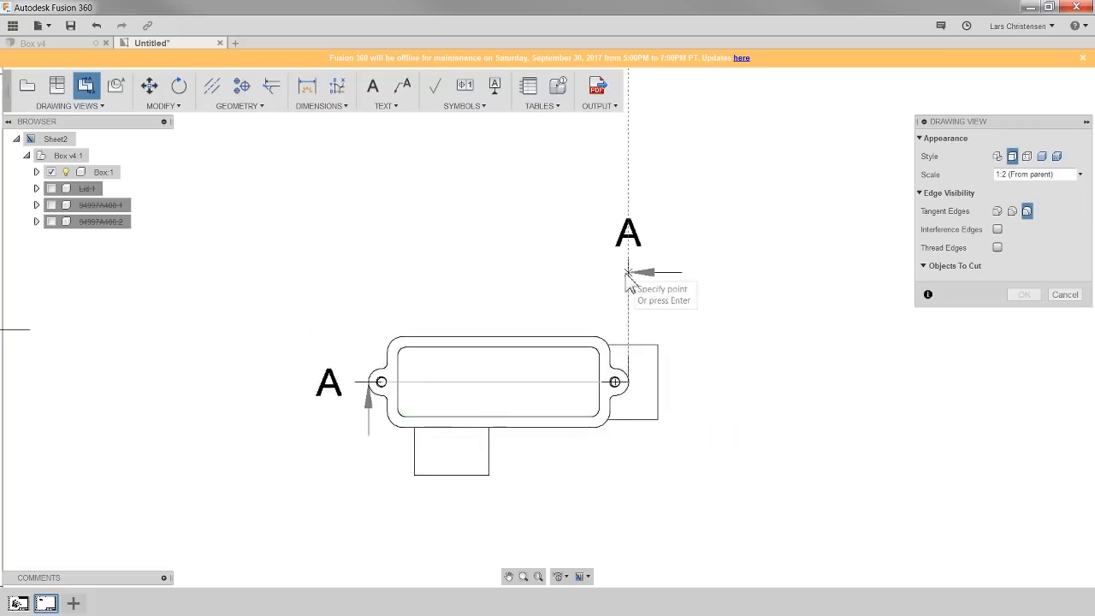
{"action": "key", "text": "Return"}
{"action": "scroll", "coordinate": [449, 342], "scroll_direction": "down", "scroll_amount": 2}
{"action": "scroll", "coordinate": [451, 342], "scroll_direction": "down", "scroll_amount": 1}
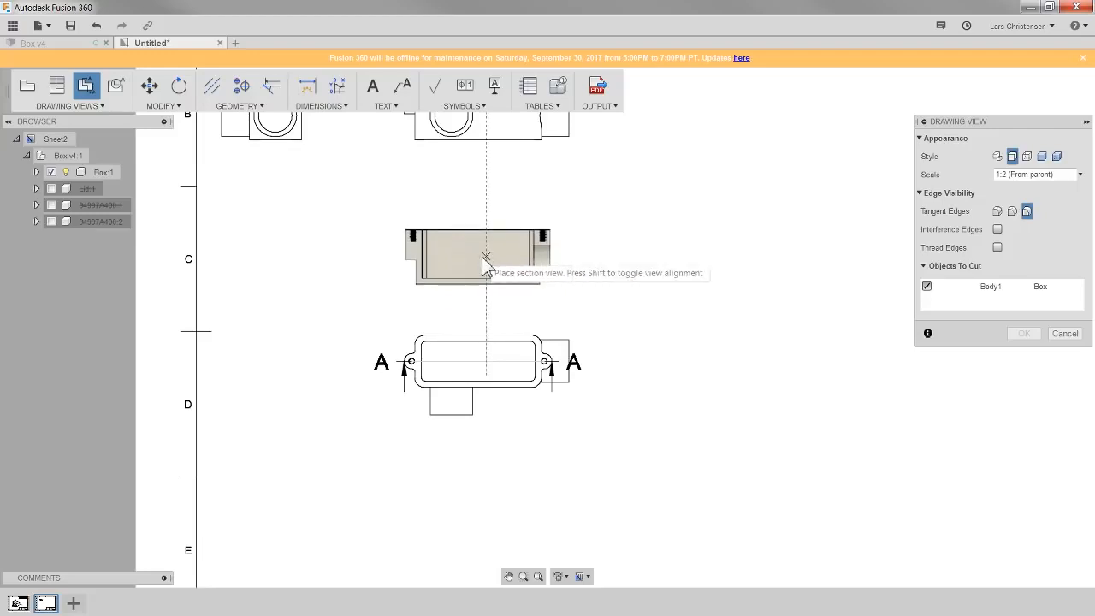
{"action": "left_click", "coordinate": [484, 261]}
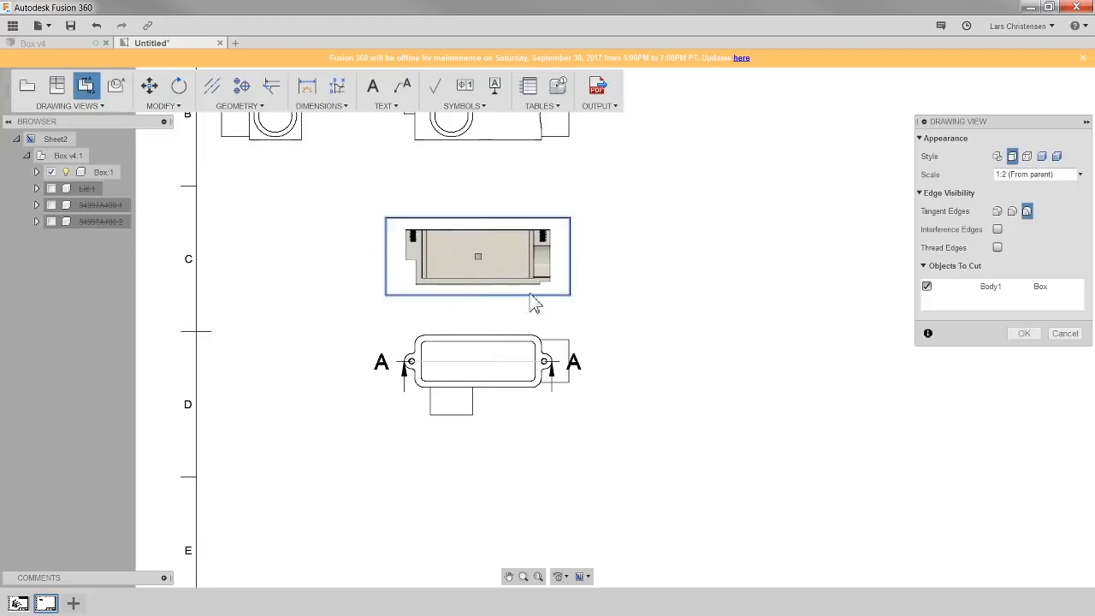
{"action": "left_click", "coordinate": [1022, 334]}
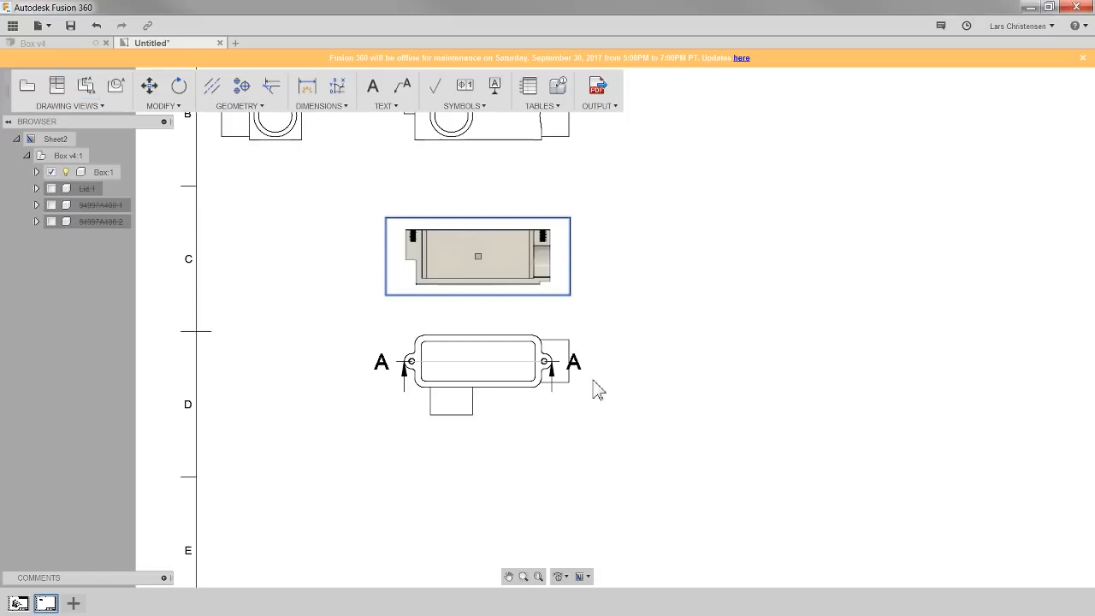
- Move section view A-A to below the bottom view
{"action": "left_click", "coordinate": [545, 244]}
{"action": "left_click", "coordinate": [149, 86]}
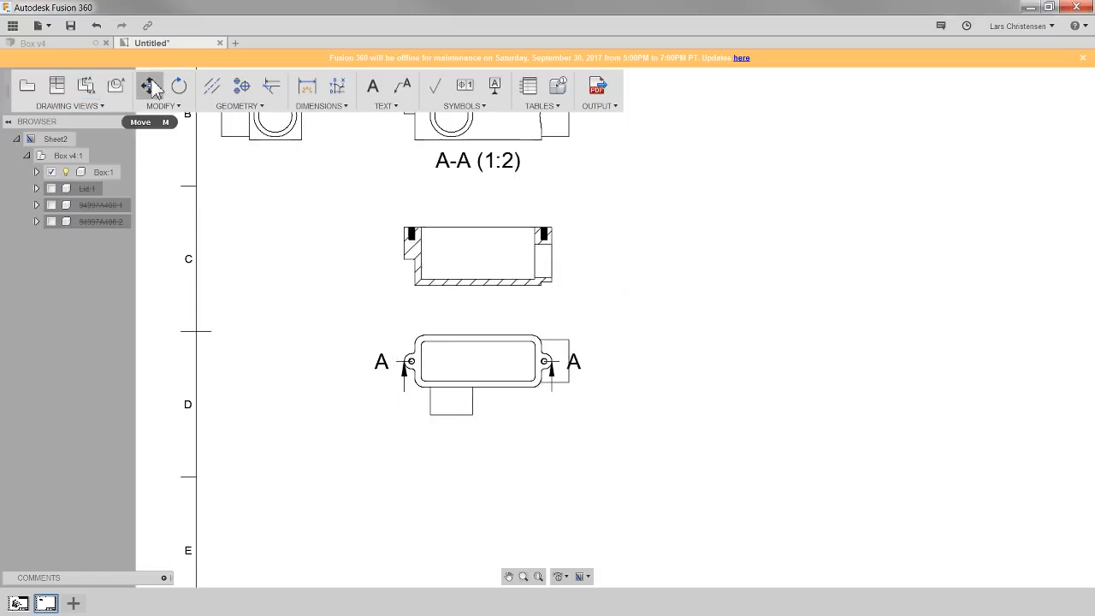
{"action": "left_click", "coordinate": [531, 278]}
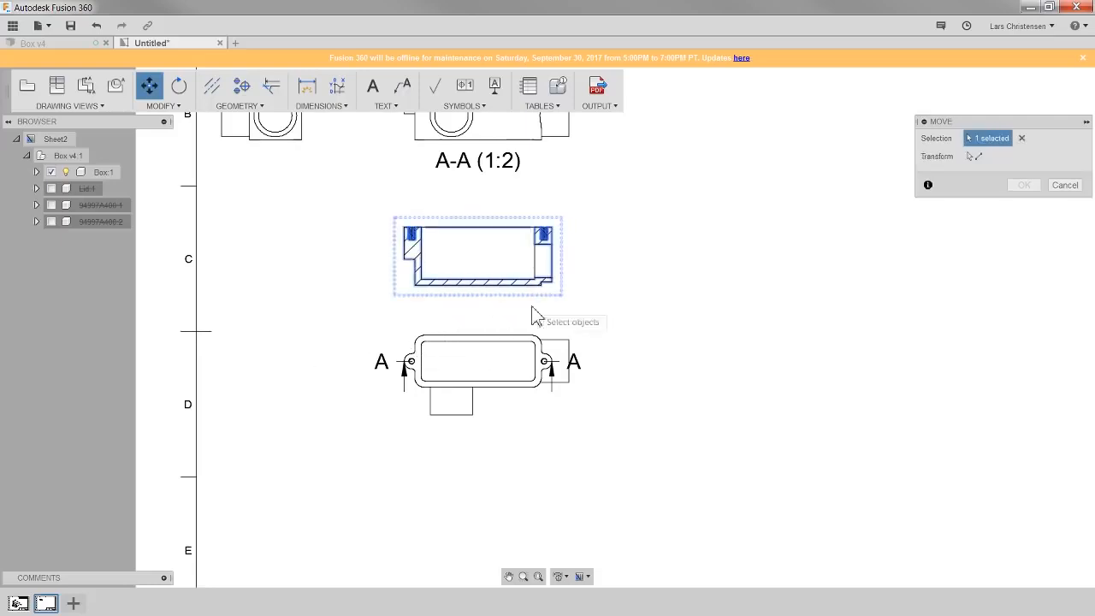
{"action": "left_click", "coordinate": [974, 156]}
{"action": "scroll", "coordinate": [257, 176], "scroll_direction": "down", "scroll_amount": 3}
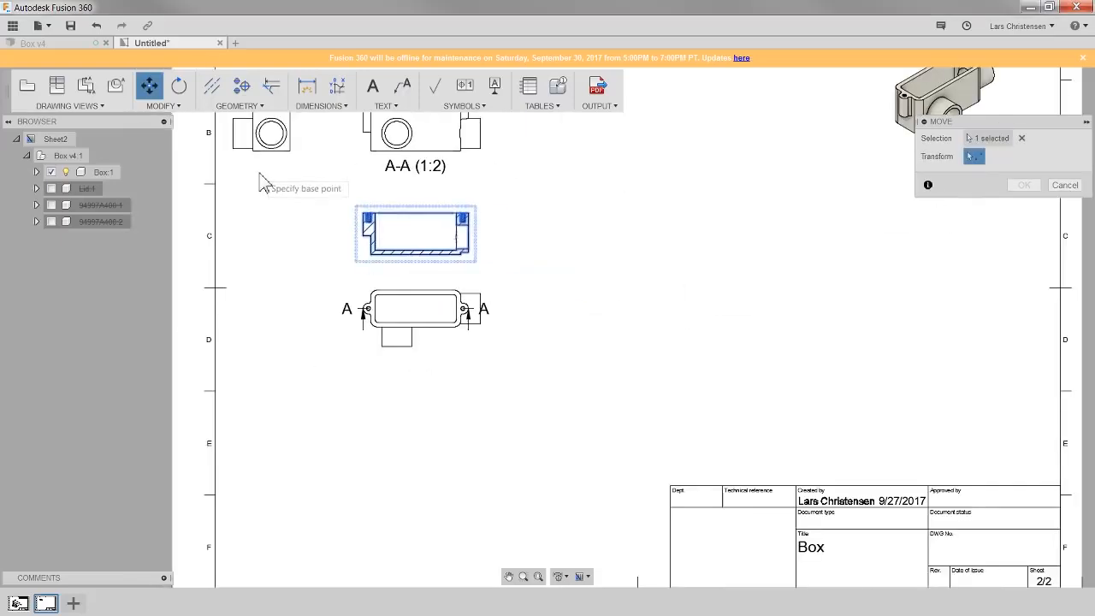
{"action": "left_click", "coordinate": [370, 255]}
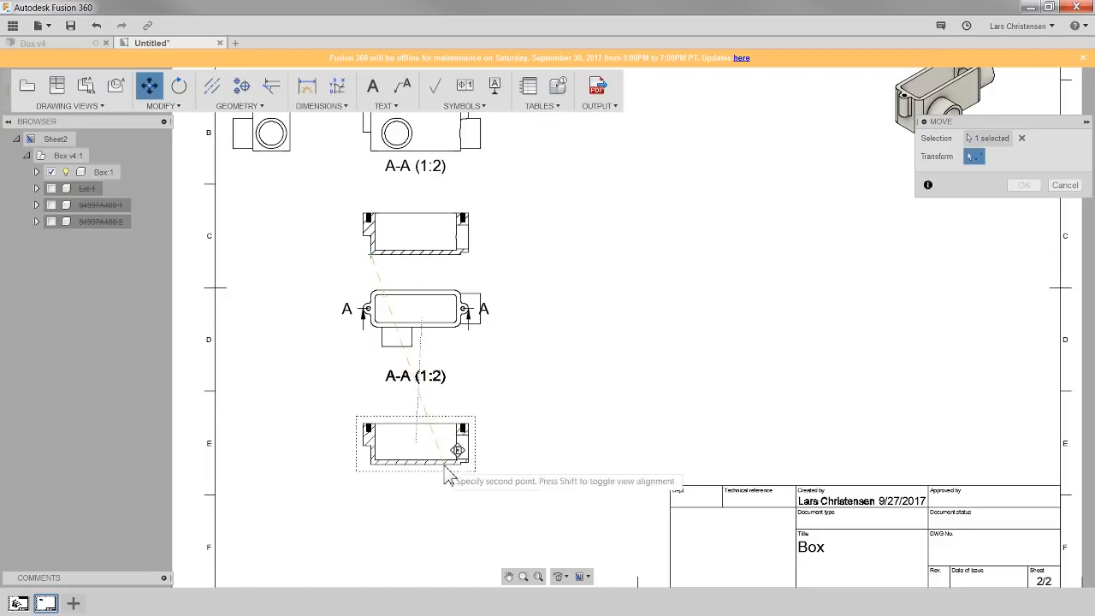
{"action": "left_click", "coordinate": [444, 475]}
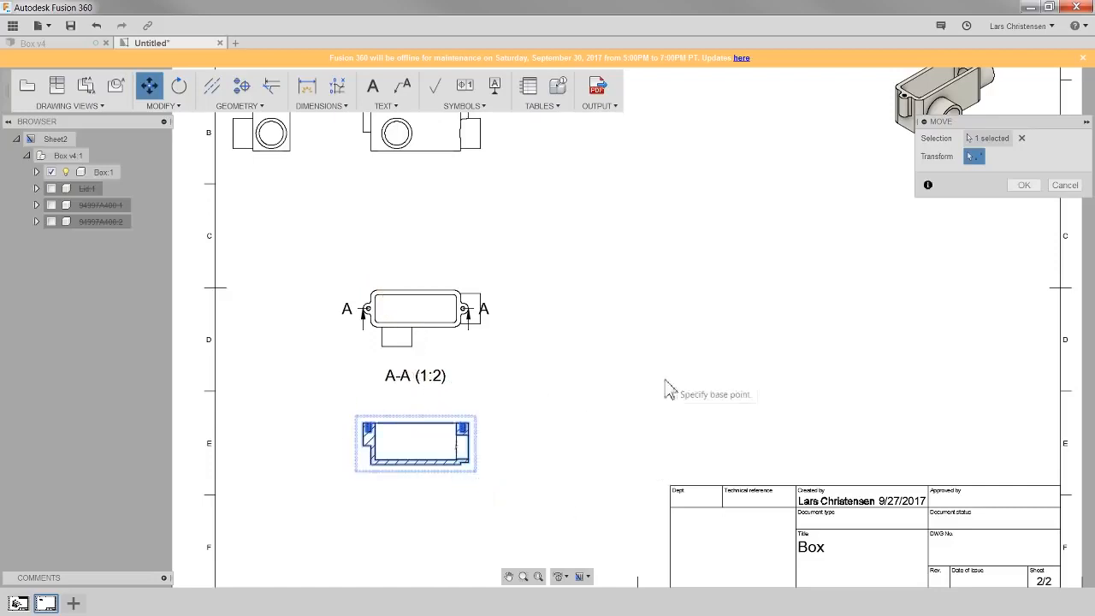
{"action": "left_click", "coordinate": [1024, 186]}
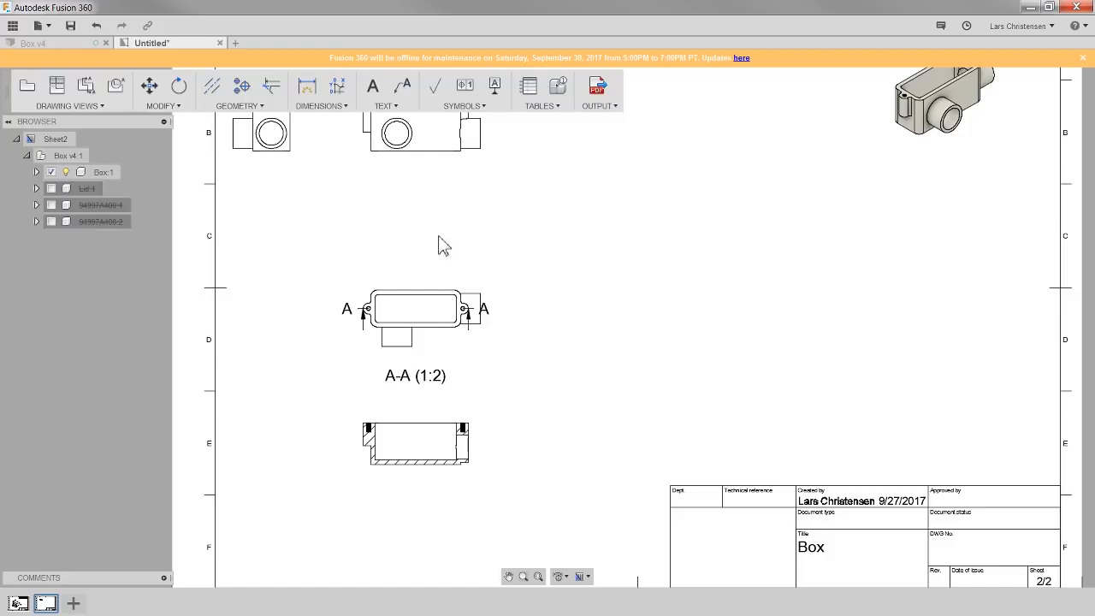
- Extend both ends of the A-A section line outward beyond the bottom view
{"action": "scroll", "coordinate": [413, 314], "scroll_direction": "up", "scroll_amount": 2}
{"action": "scroll", "coordinate": [415, 316], "scroll_direction": "up", "scroll_amount": 4}
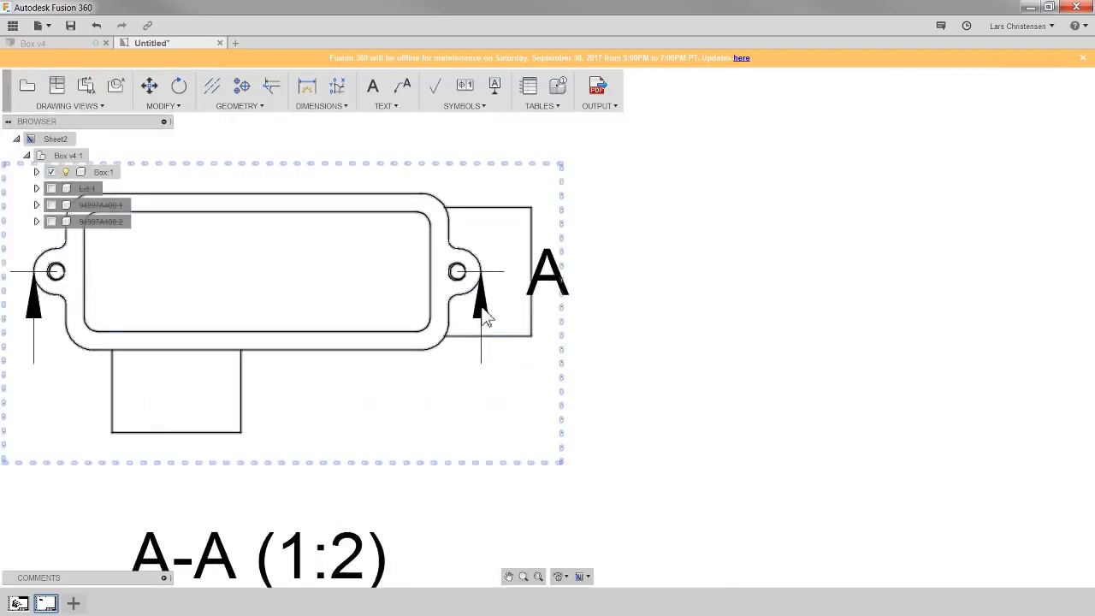
{"action": "left_click", "coordinate": [482, 304]}
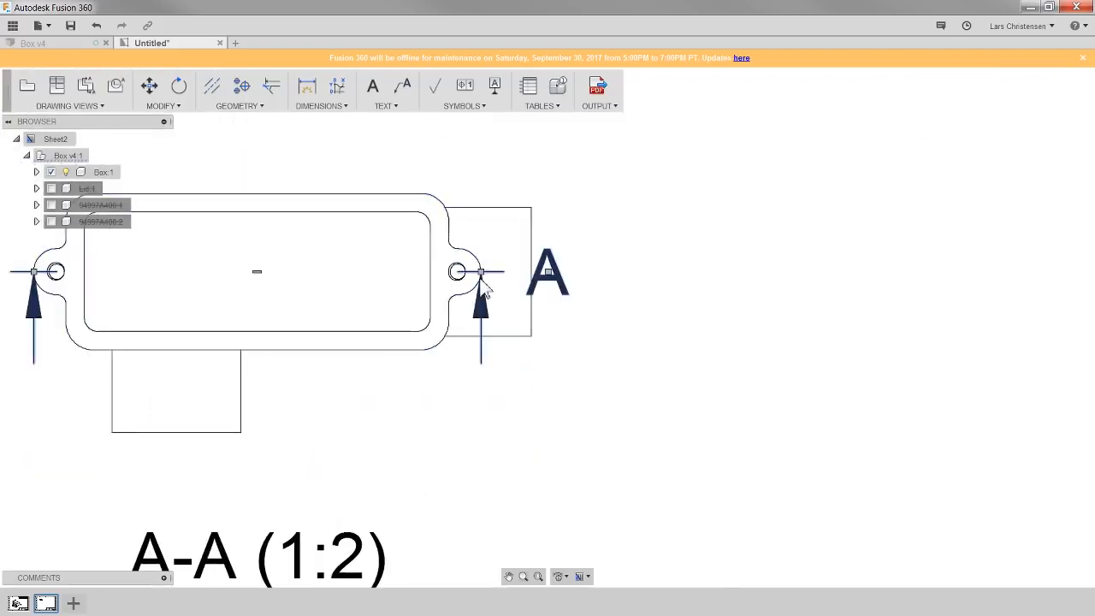
{"action": "left_click_drag", "start_coordinate": [484, 285], "coordinate": [551, 282]}
{"action": "scroll", "coordinate": [703, 349], "scroll_direction": "down", "scroll_amount": 2}
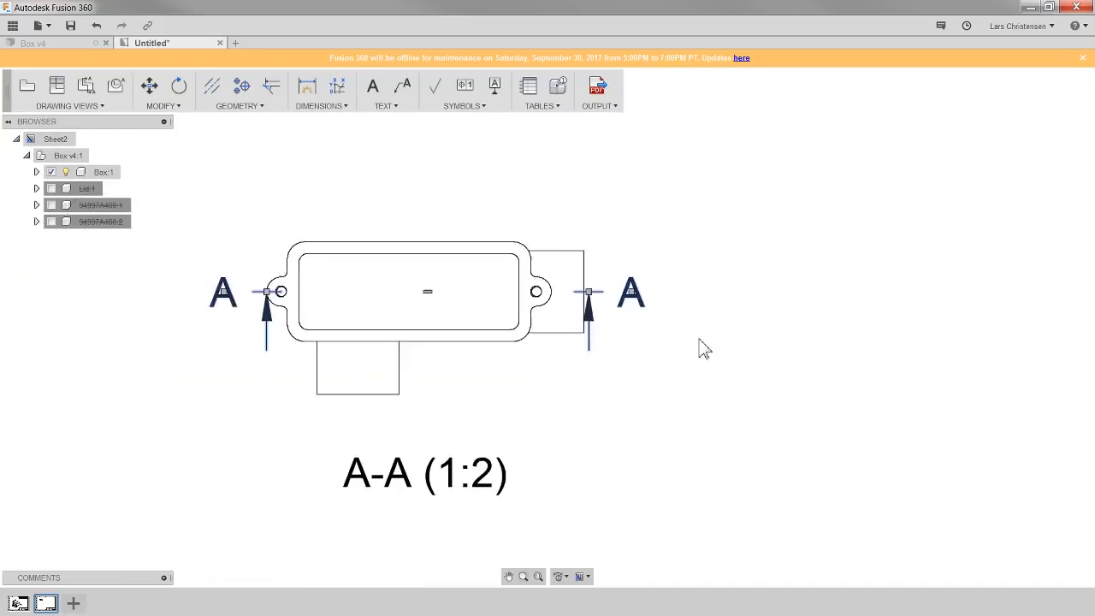
{"action": "scroll", "coordinate": [253, 351], "scroll_direction": "up", "scroll_amount": 2}
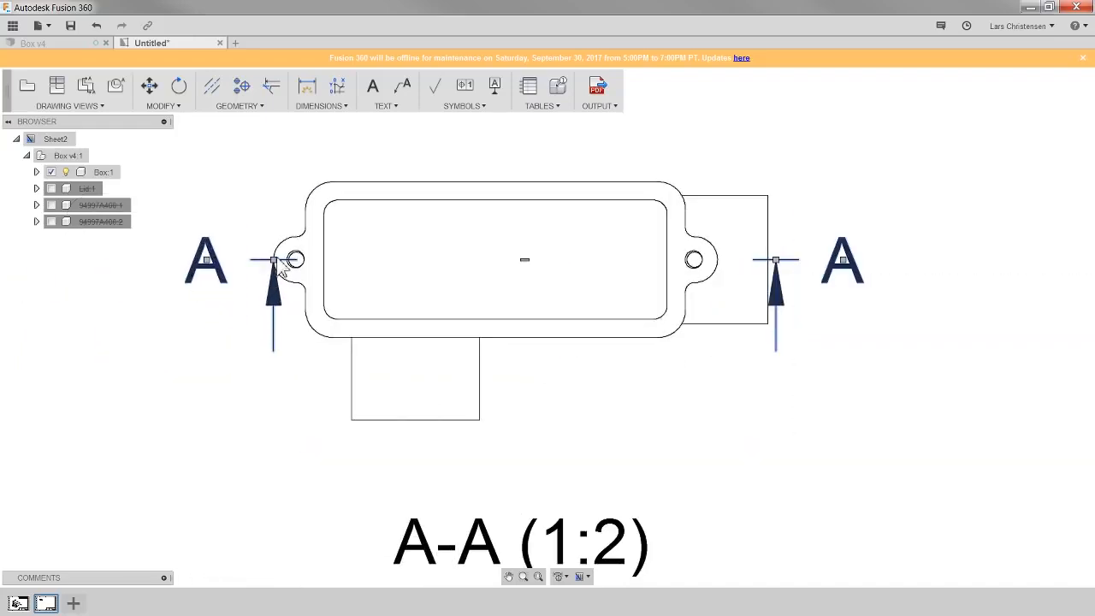
{"action": "left_click_drag", "start_coordinate": [280, 270], "coordinate": [242, 274]}
{"action": "left_click", "coordinate": [231, 399]}
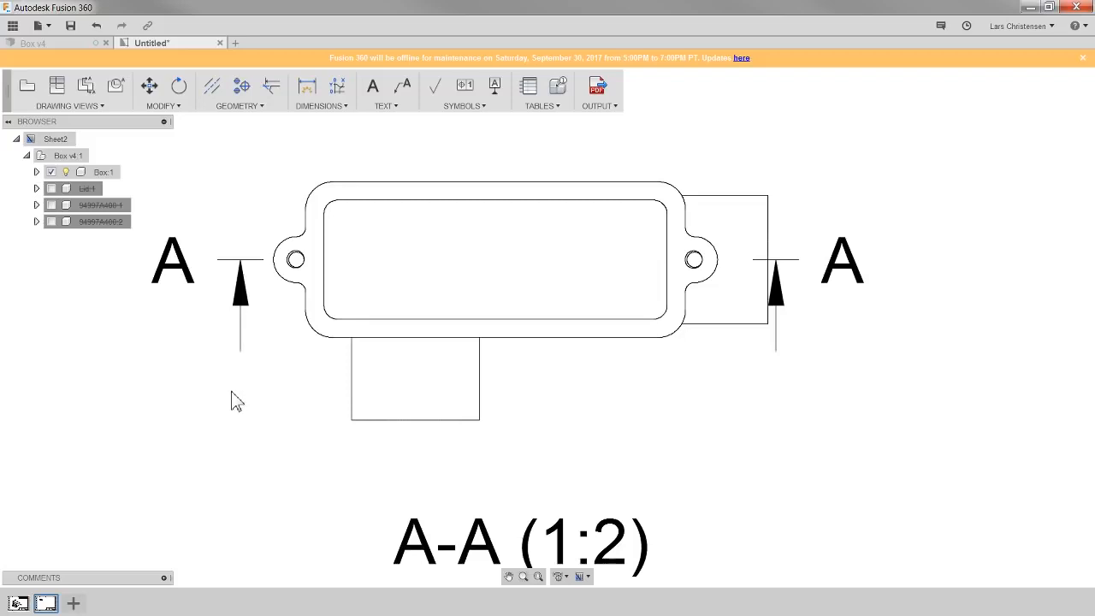
- Create detail view B at 1:1 of the boss end on the front view and place it between the front and isometric views
{"action": "scroll", "coordinate": [562, 330], "scroll_direction": "down", "scroll_amount": 4}
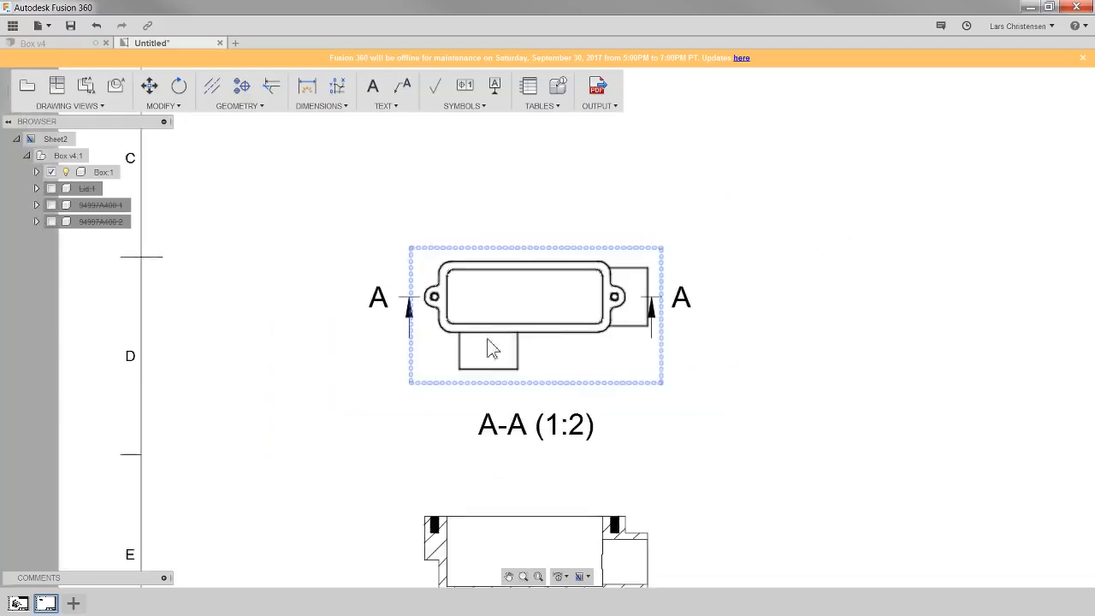
{"action": "scroll", "coordinate": [490, 349], "scroll_direction": "down", "scroll_amount": 3}
{"action": "scroll", "coordinate": [545, 589], "scroll_direction": "up", "scroll_amount": 2}
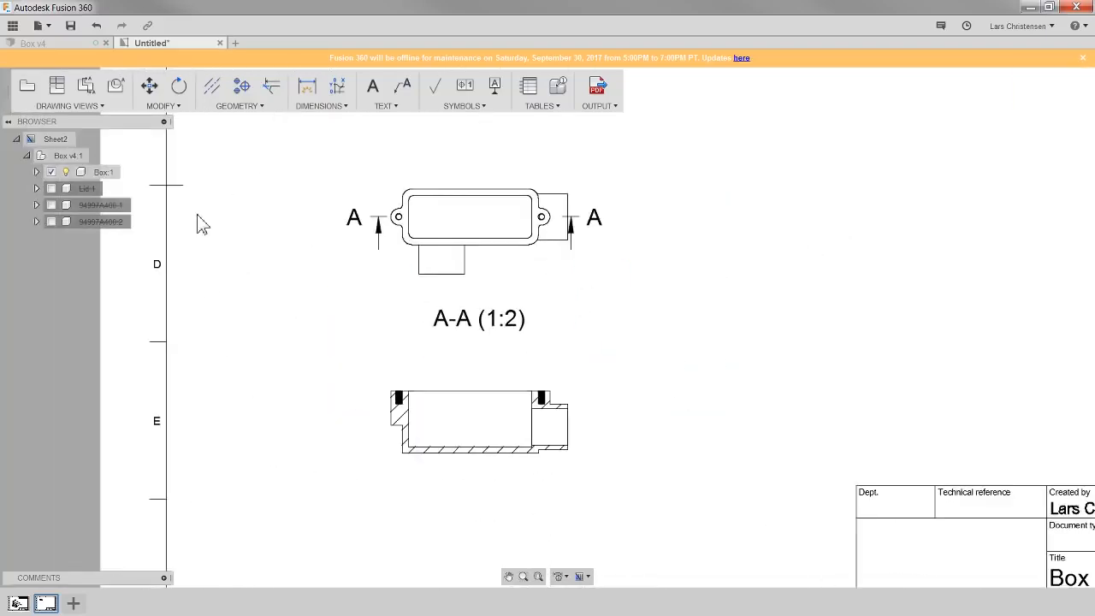
{"action": "left_click", "coordinate": [117, 88]}
{"action": "scroll", "coordinate": [274, 428], "scroll_direction": "down", "scroll_amount": 5}
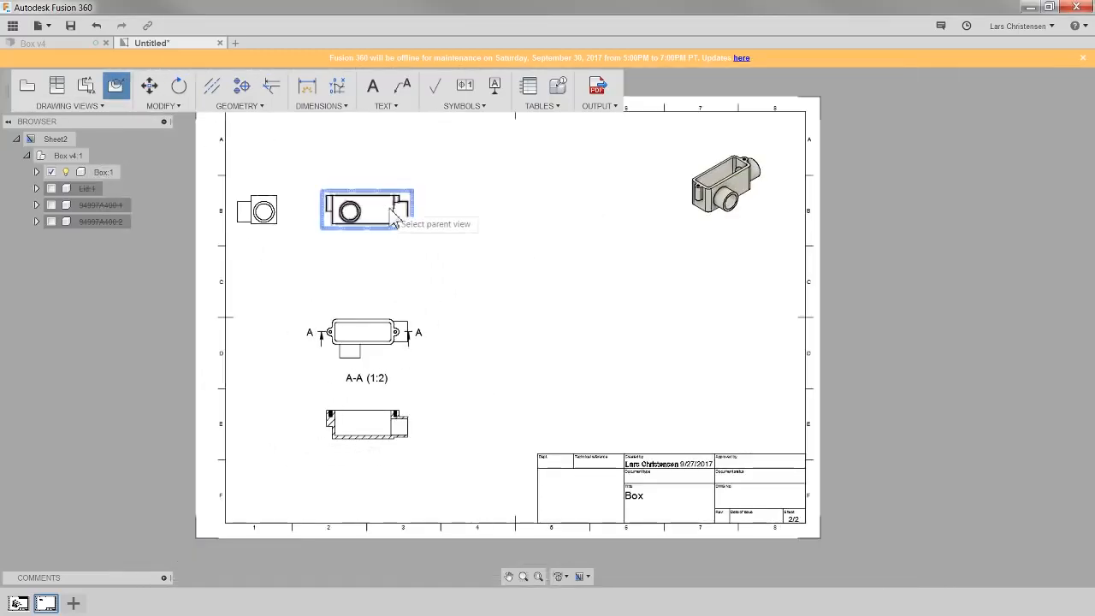
{"action": "scroll", "coordinate": [399, 192], "scroll_direction": "up", "scroll_amount": 5}
{"action": "left_click", "coordinate": [352, 235]}
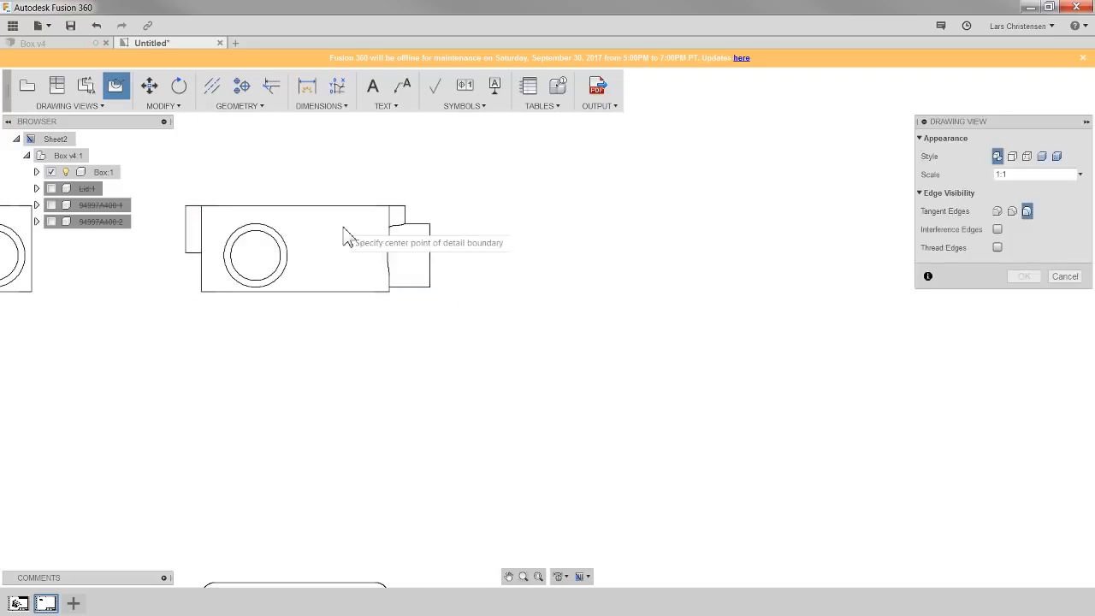
{"action": "left_click", "coordinate": [429, 287]}
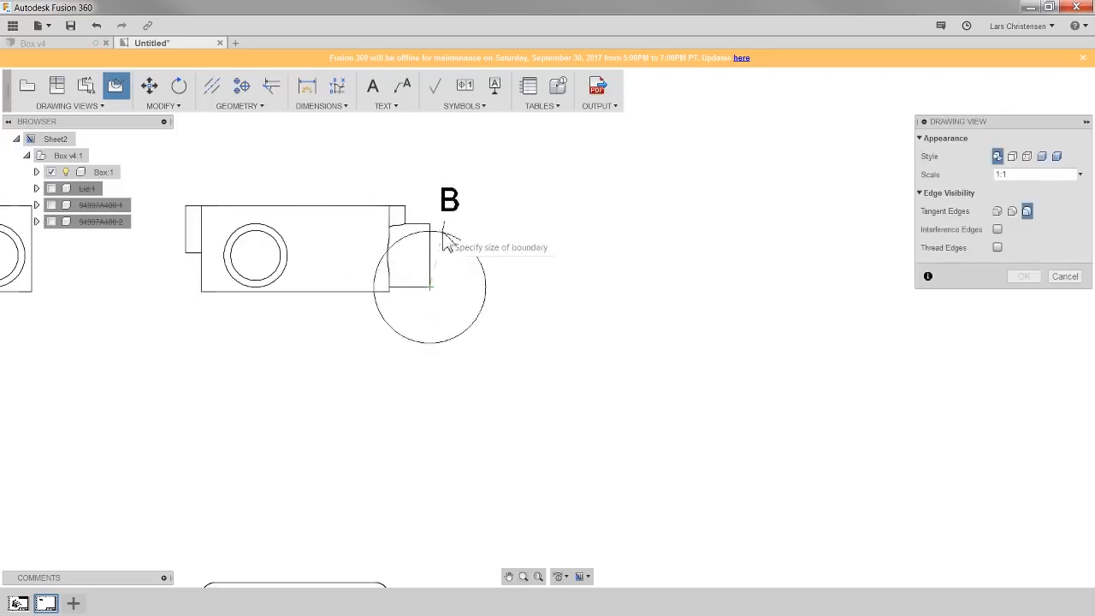
{"action": "left_click", "coordinate": [490, 196]}
{"action": "scroll", "coordinate": [413, 260], "scroll_direction": "down", "scroll_amount": 1}
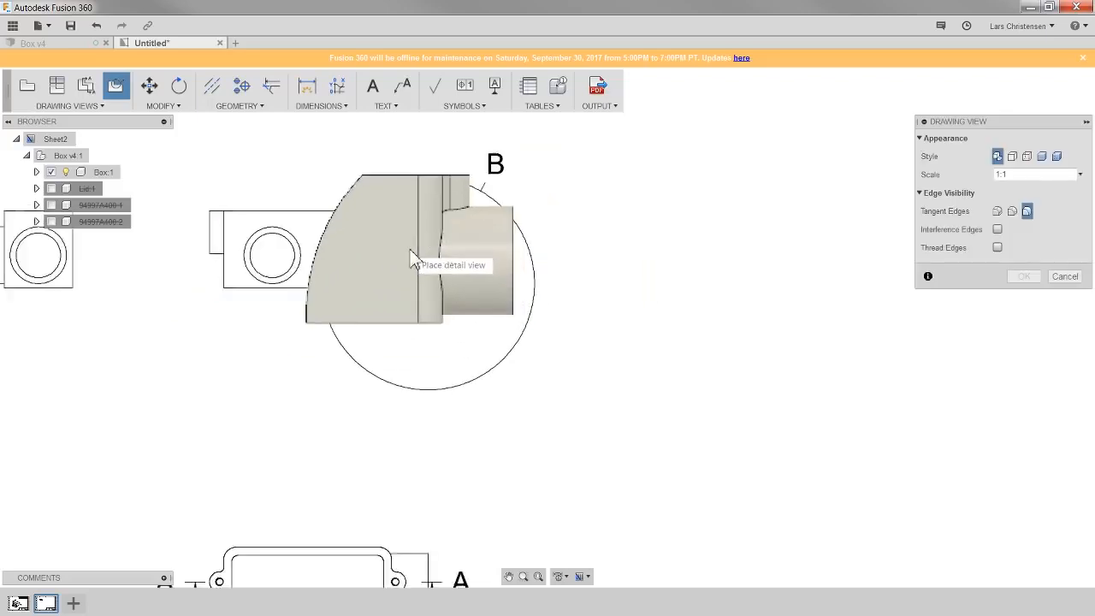
{"action": "scroll", "coordinate": [411, 259], "scroll_direction": "down", "scroll_amount": 5}
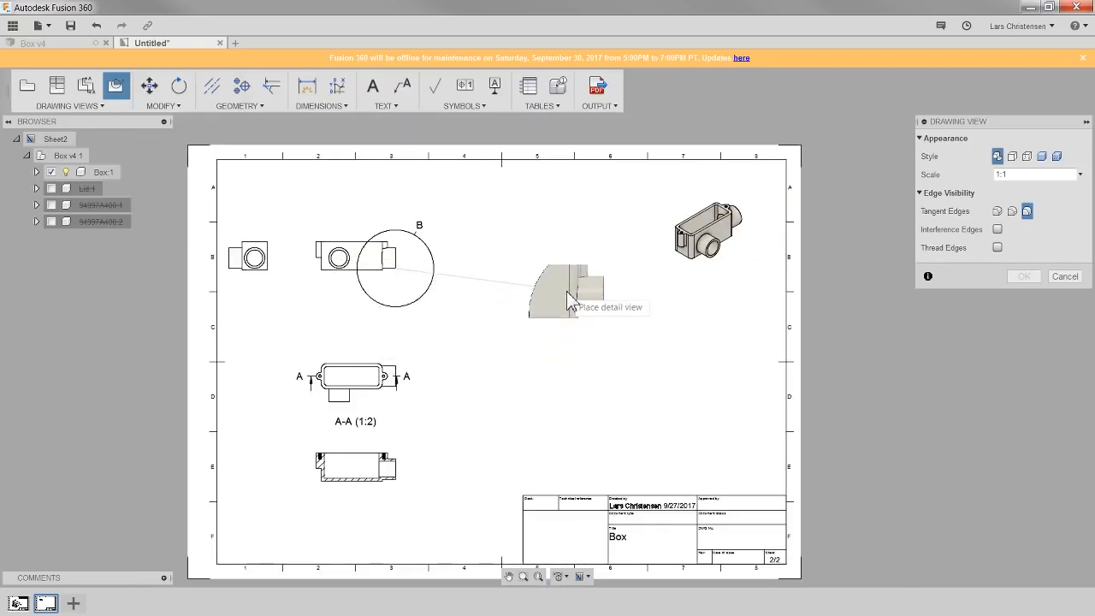
{"action": "left_click", "coordinate": [565, 266]}
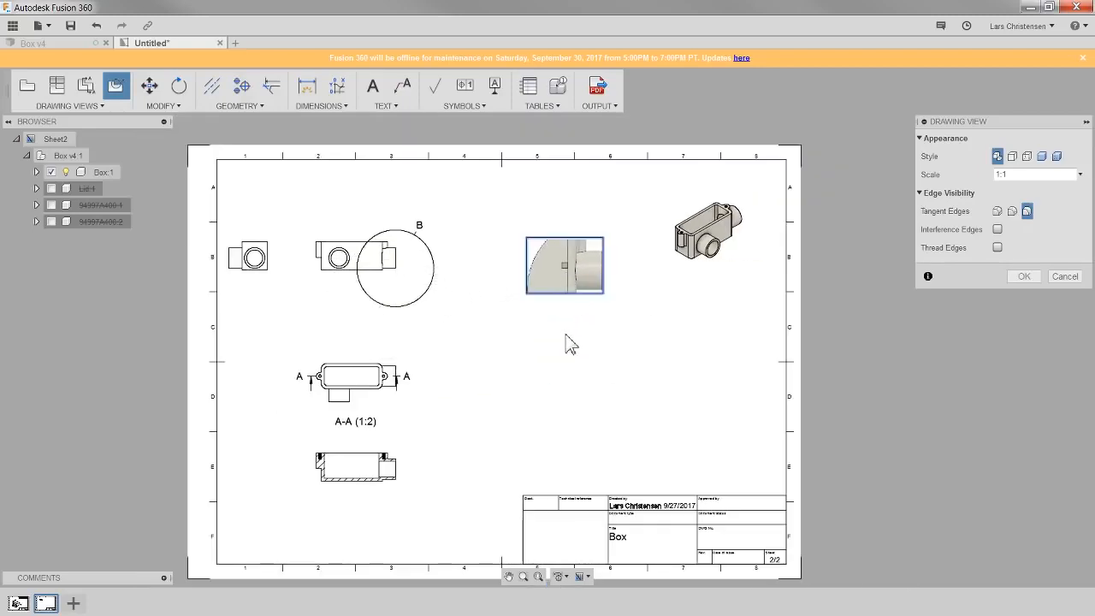
{"action": "key", "text": "Return"}
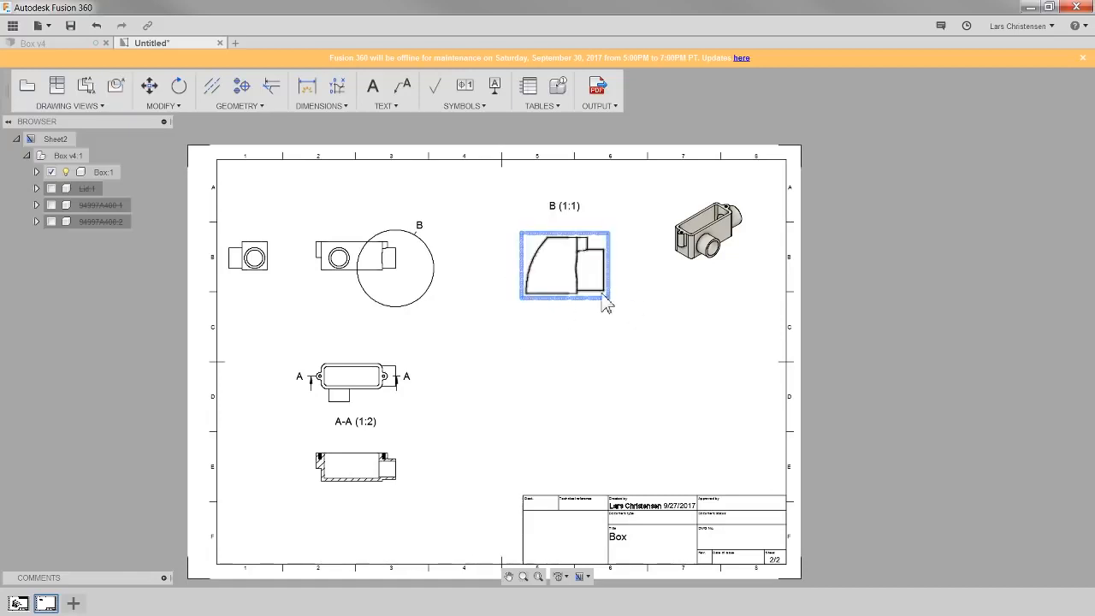
- Add a centerline through the side boss in section view A-A
{"action": "scroll", "coordinate": [214, 390], "scroll_direction": "up", "scroll_amount": 1}
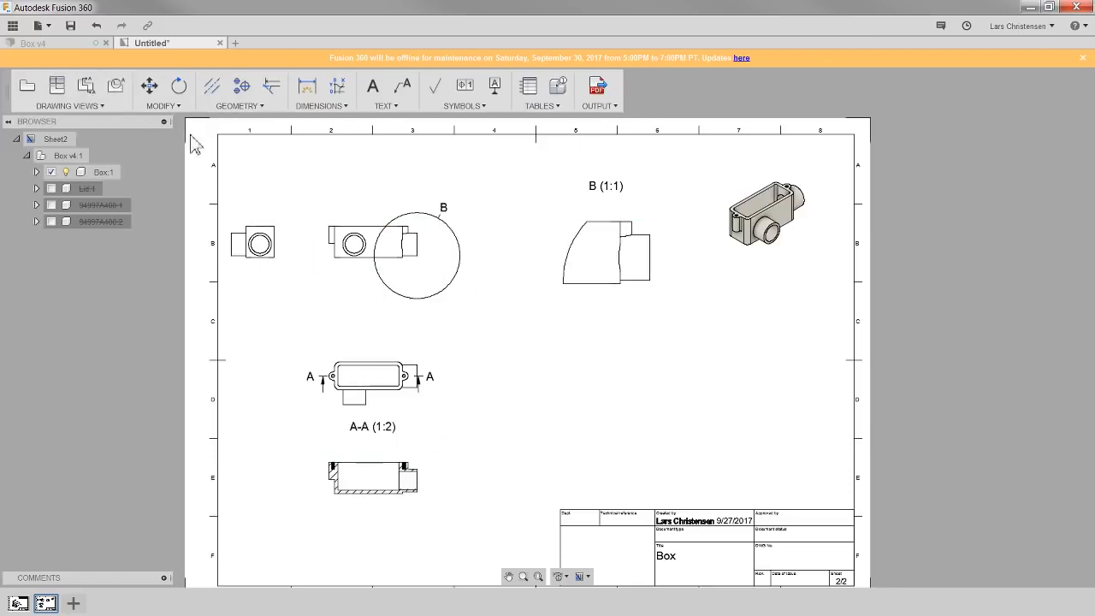
{"action": "left_click", "coordinate": [212, 88]}
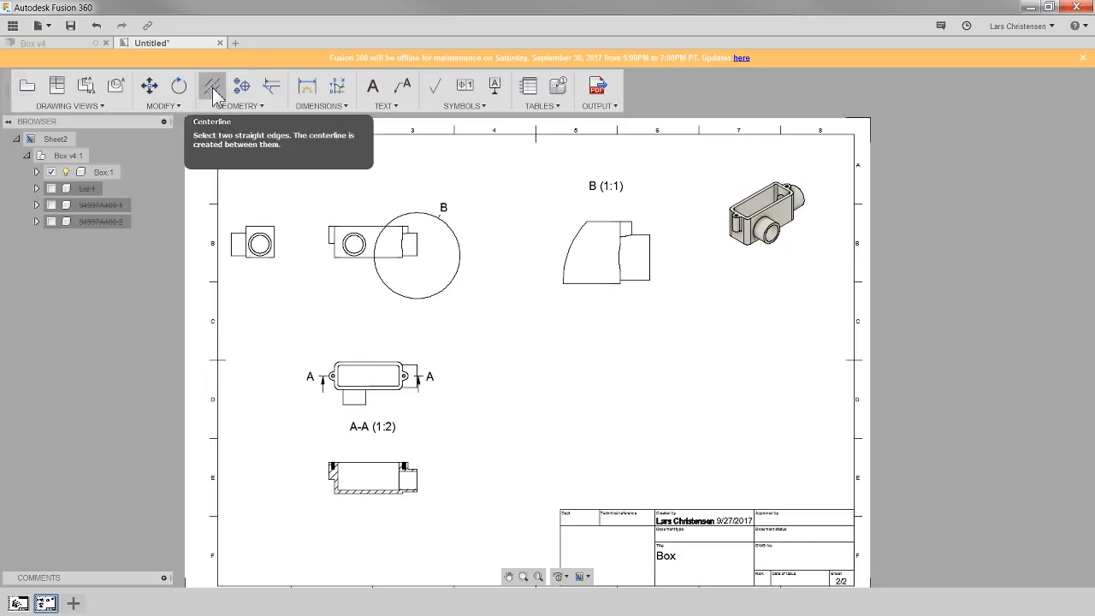
{"action": "scroll", "coordinate": [398, 530], "scroll_direction": "up", "scroll_amount": 10}
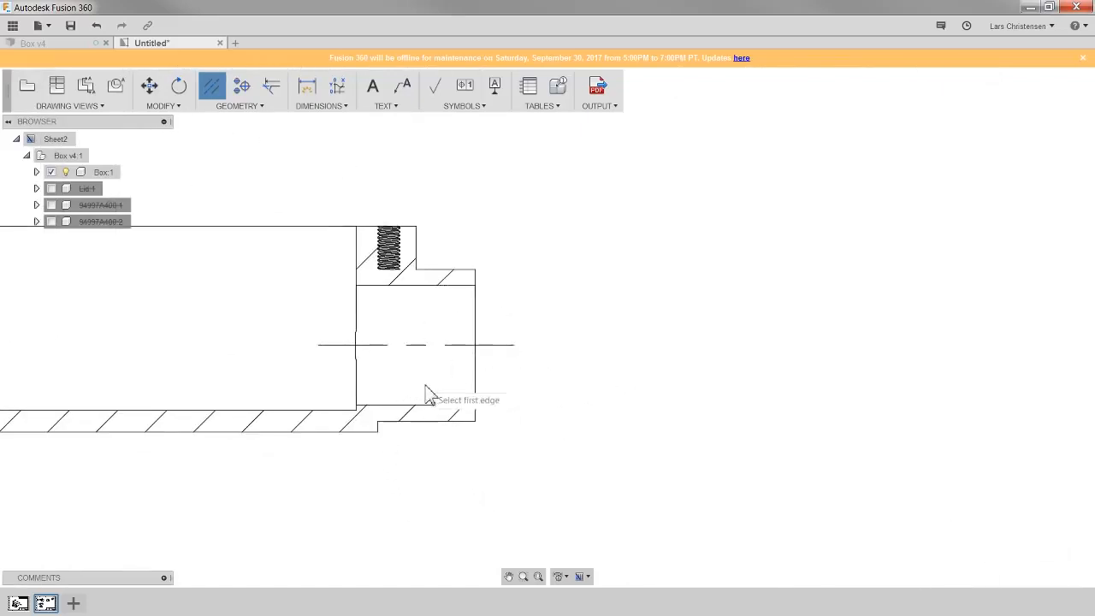
{"action": "scroll", "coordinate": [405, 501], "scroll_direction": "down", "scroll_amount": 8}
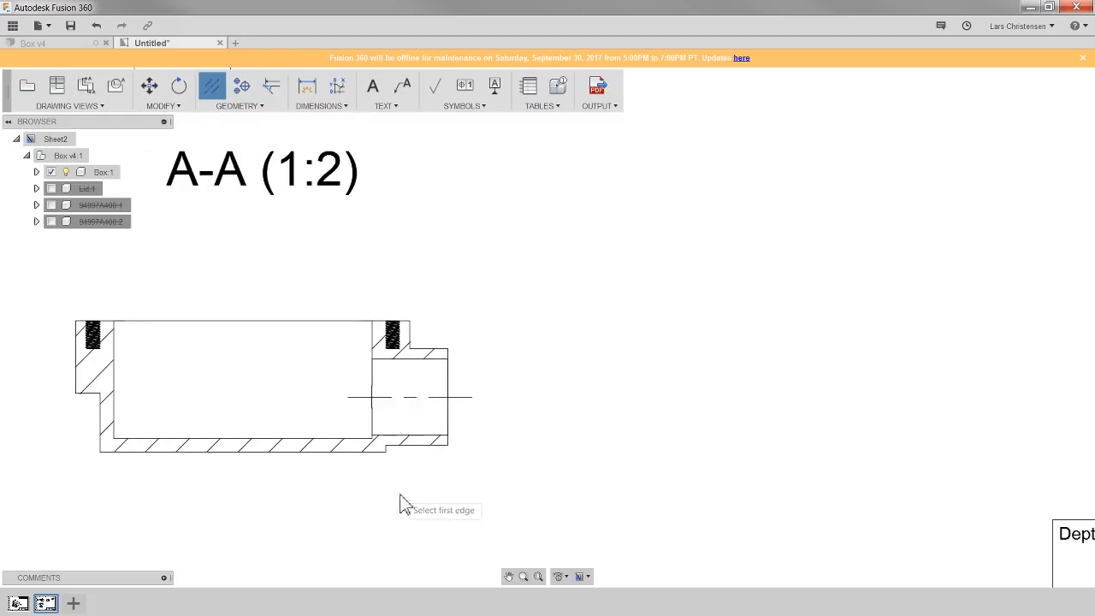
- Add a center mark to the circular boss in the side view
{"action": "left_click", "coordinate": [245, 90]}
{"action": "scroll", "coordinate": [471, 448], "scroll_direction": "down", "scroll_amount": 10}
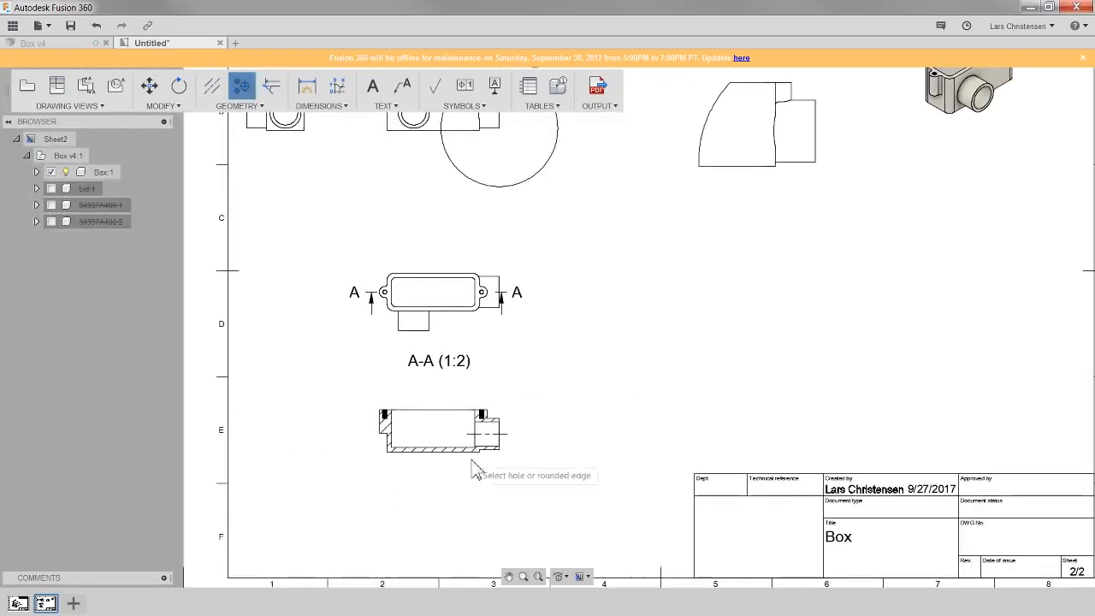
{"action": "scroll", "coordinate": [295, 158], "scroll_direction": "up", "scroll_amount": 6}
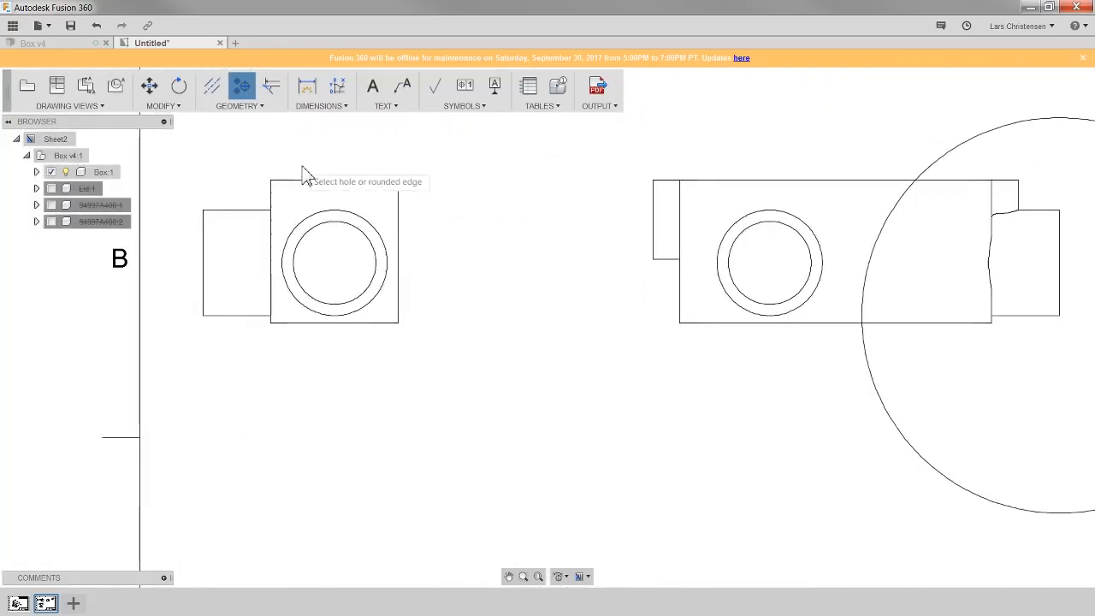
{"action": "left_click", "coordinate": [306, 246]}
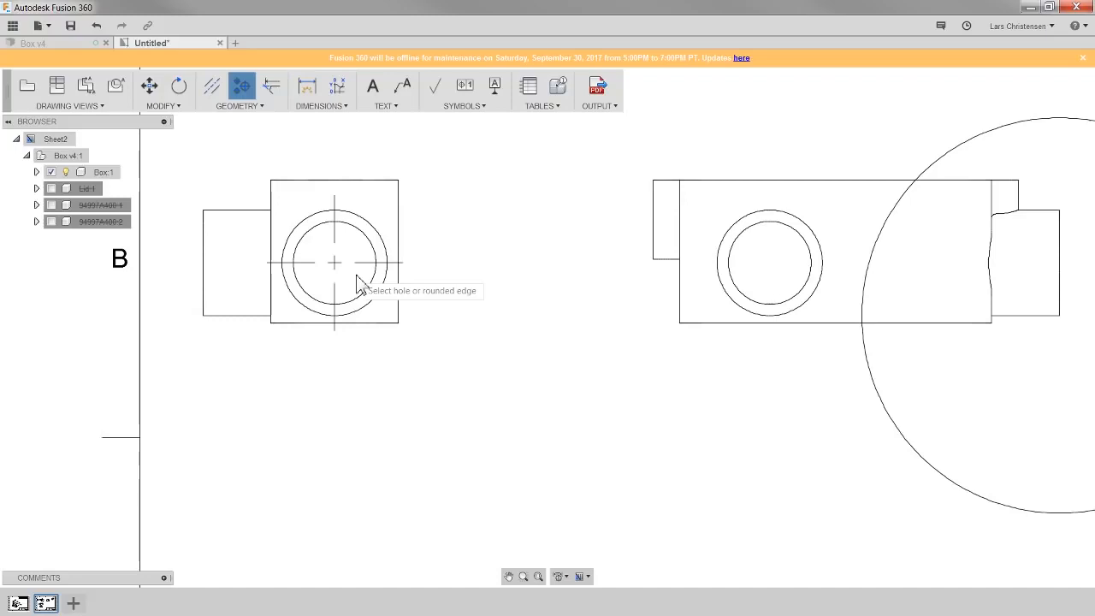
- Add edge extensions at the rounded top corners of the bottom view's flange
{"action": "left_click", "coordinate": [274, 89]}
{"action": "scroll", "coordinate": [265, 167], "scroll_direction": "down", "scroll_amount": 3}
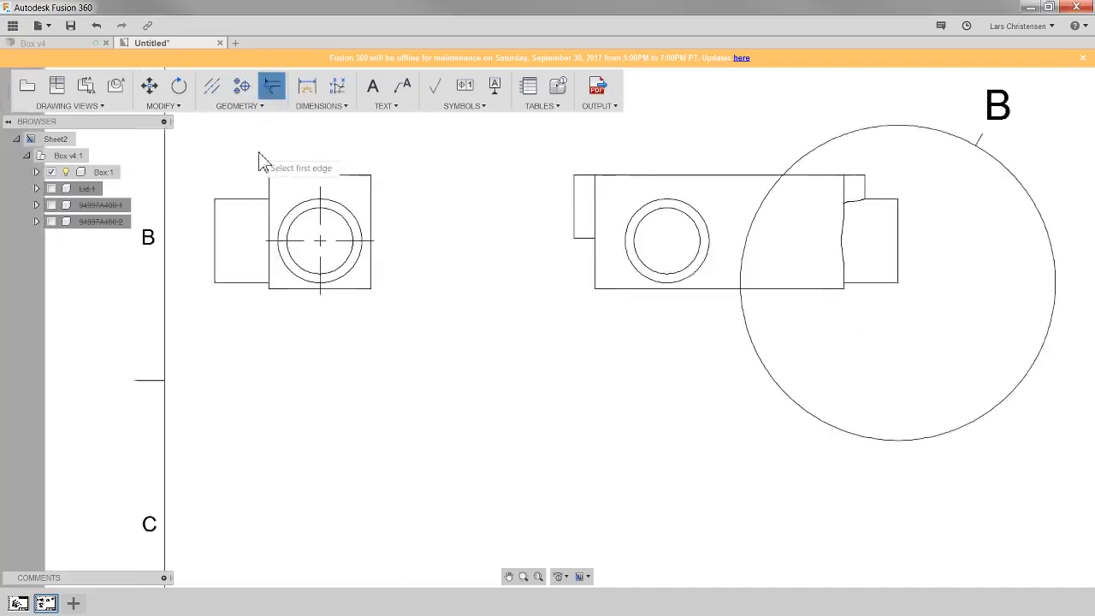
{"action": "scroll", "coordinate": [462, 509], "scroll_direction": "up", "scroll_amount": 8}
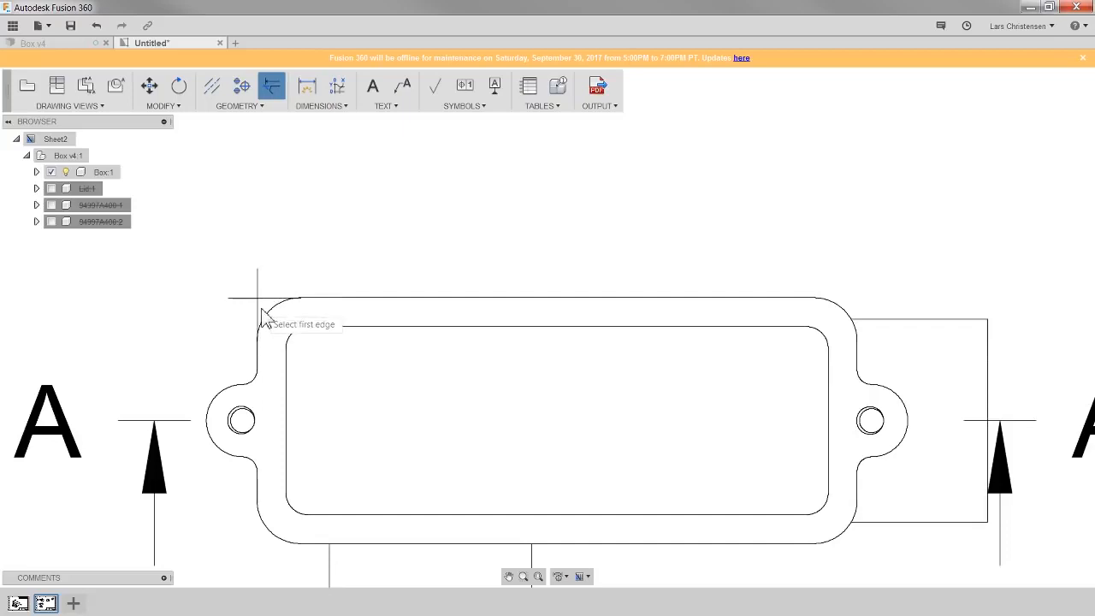
{"action": "left_click", "coordinate": [794, 299]}
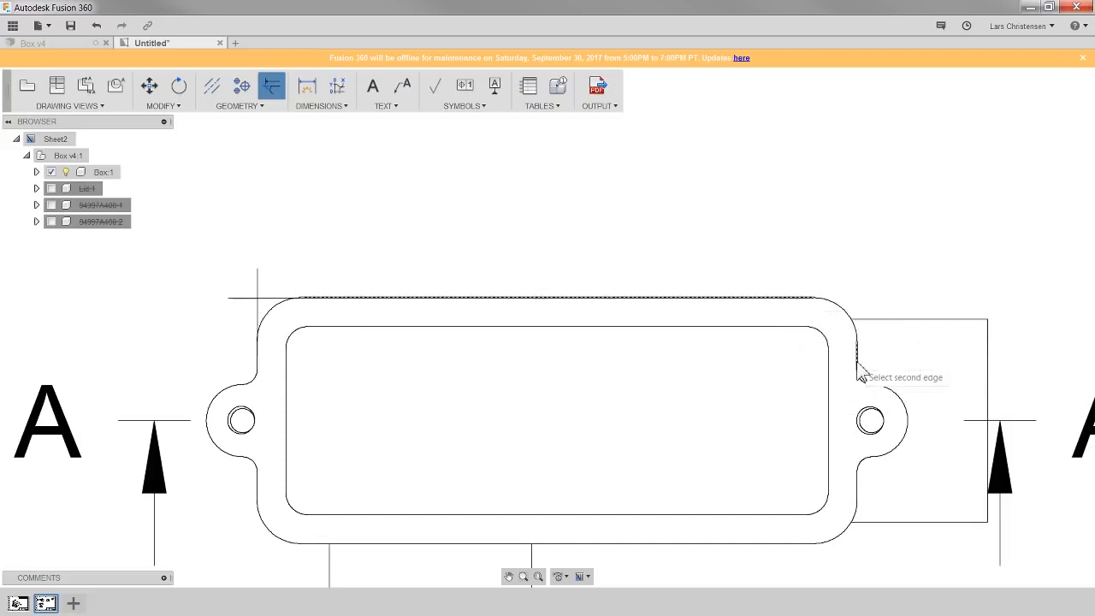
{"action": "left_click", "coordinate": [857, 307]}
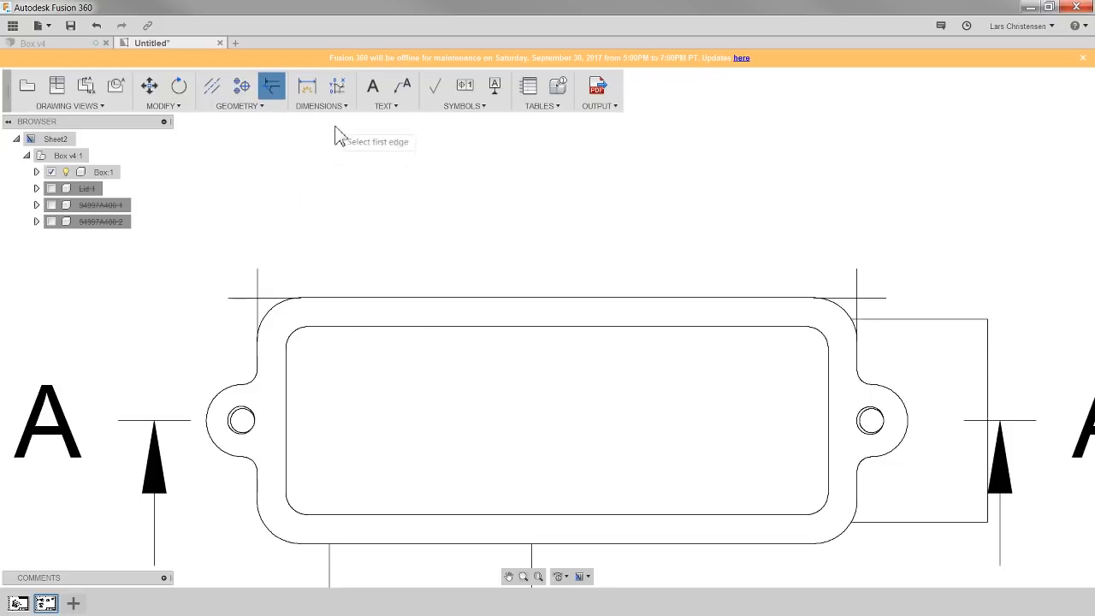
- Place a text note reading "Note:" and "Break all edges" above the title block
{"action": "scroll", "coordinate": [256, 205], "scroll_direction": "down", "scroll_amount": 3}
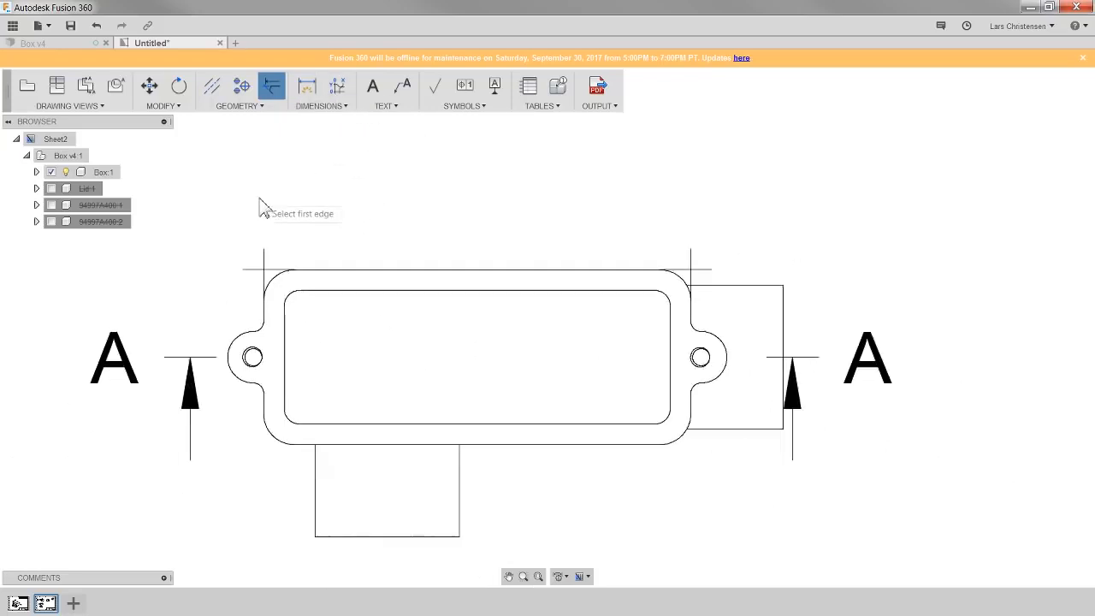
{"action": "left_click", "coordinate": [374, 89]}
{"action": "scroll", "coordinate": [285, 214], "scroll_direction": "down", "scroll_amount": 5}
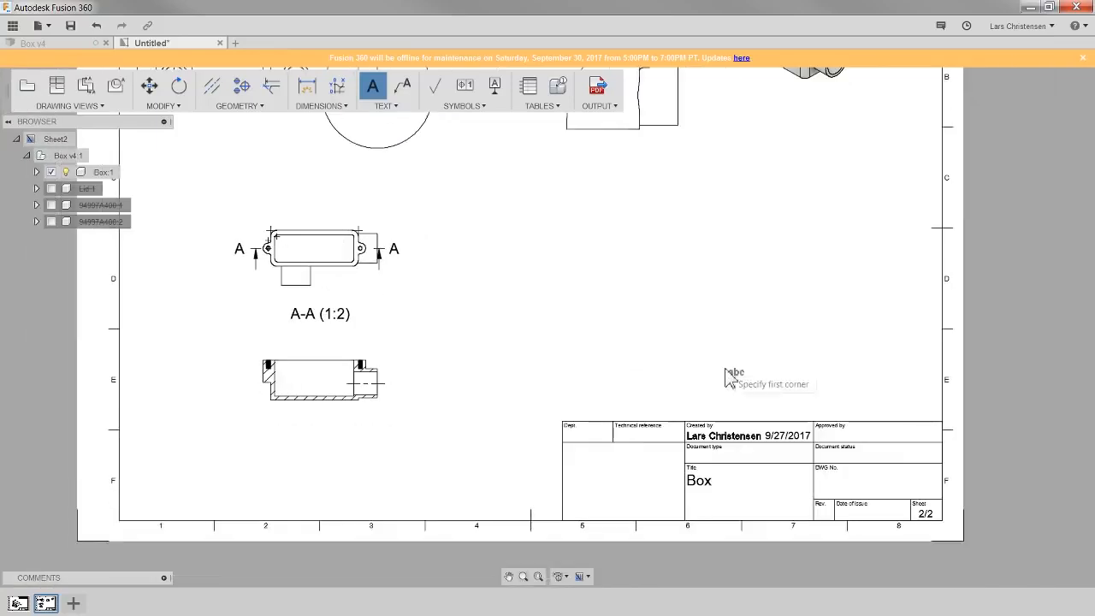
{"action": "scroll", "coordinate": [822, 338], "scroll_direction": "up", "scroll_amount": 3}
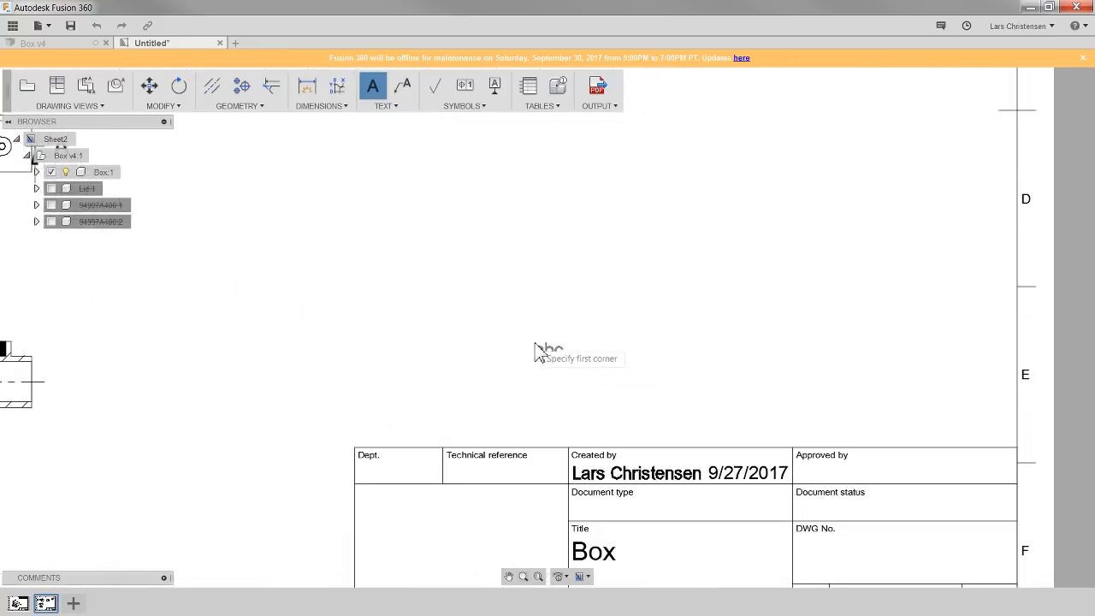
{"action": "left_click", "coordinate": [953, 359]}
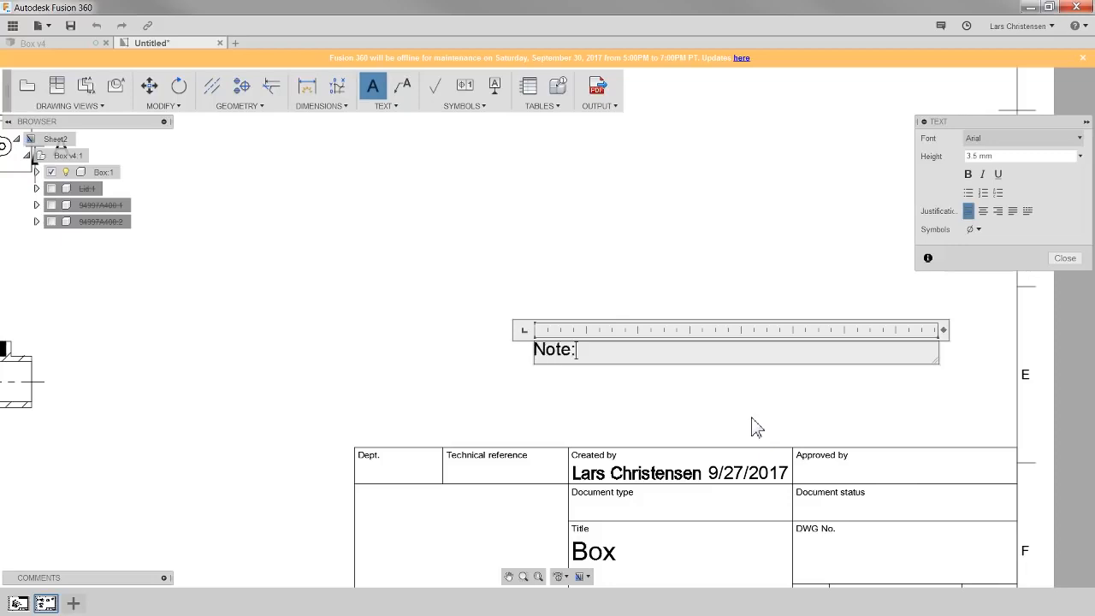
{"action": "type", "text": "Note:"}
{"action": "key", "text": "Return"}
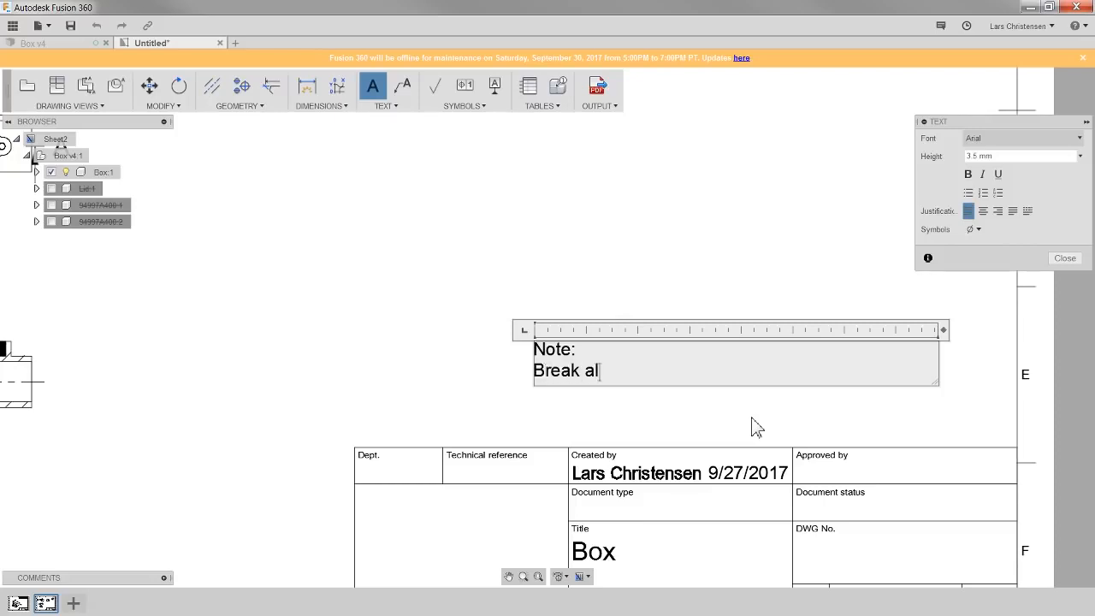
{"action": "type", "text": "Break all edges"}
{"action": "key", "text": "Return"}
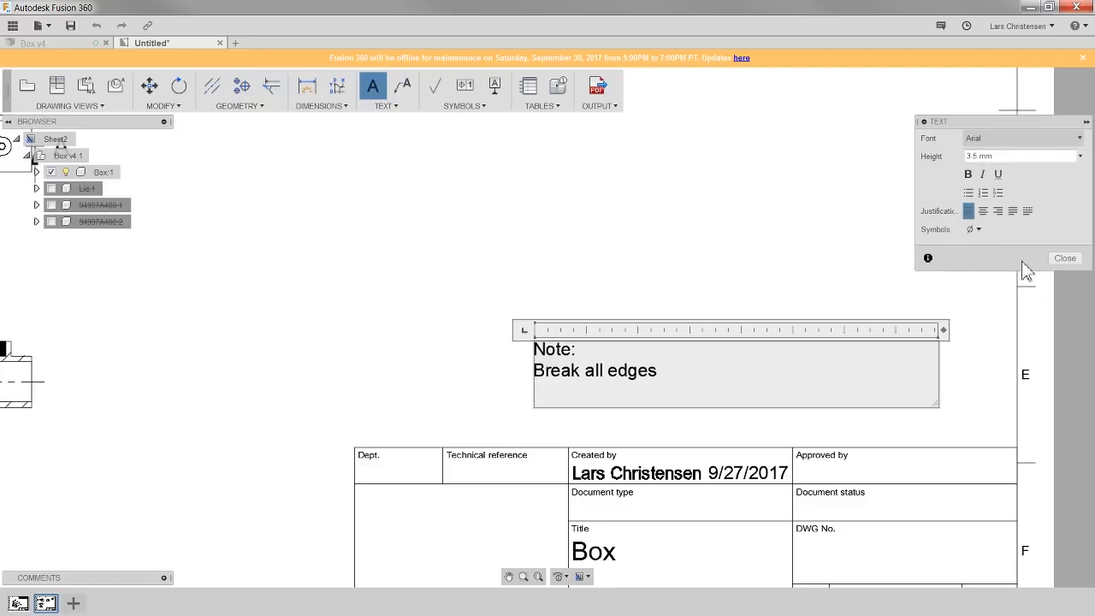
{"action": "left_click", "coordinate": [1068, 260]}
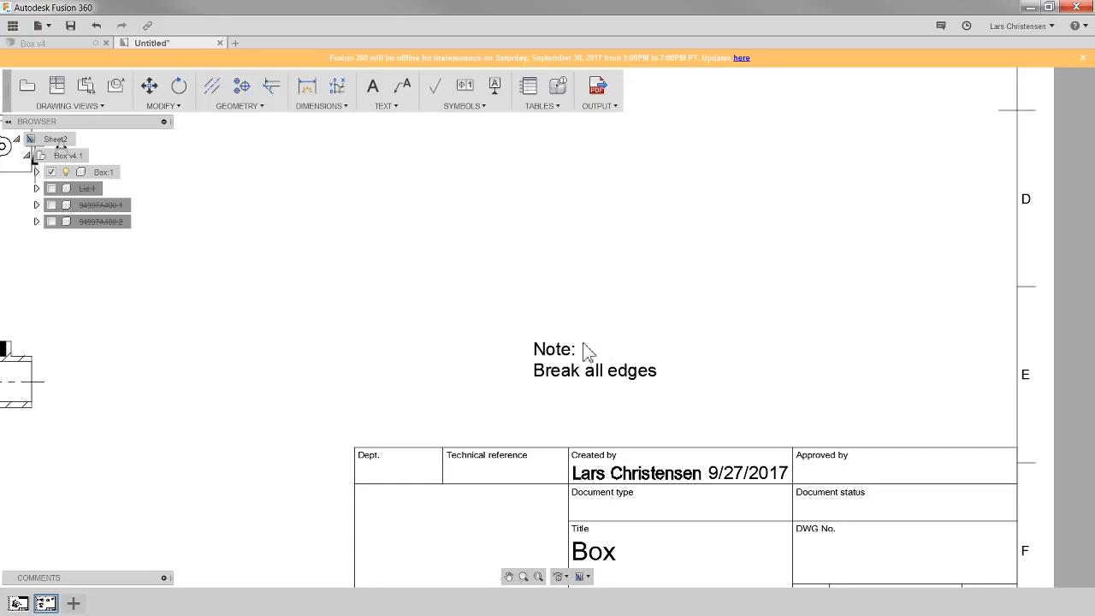
- Add a leader note from the right mounting-tab hole in the top view, reading "M3 X 20 Depth"
{"action": "scroll", "coordinate": [605, 380], "scroll_direction": "down", "scroll_amount": 3}
{"action": "scroll", "coordinate": [215, 144], "scroll_direction": "up", "scroll_amount": 5}
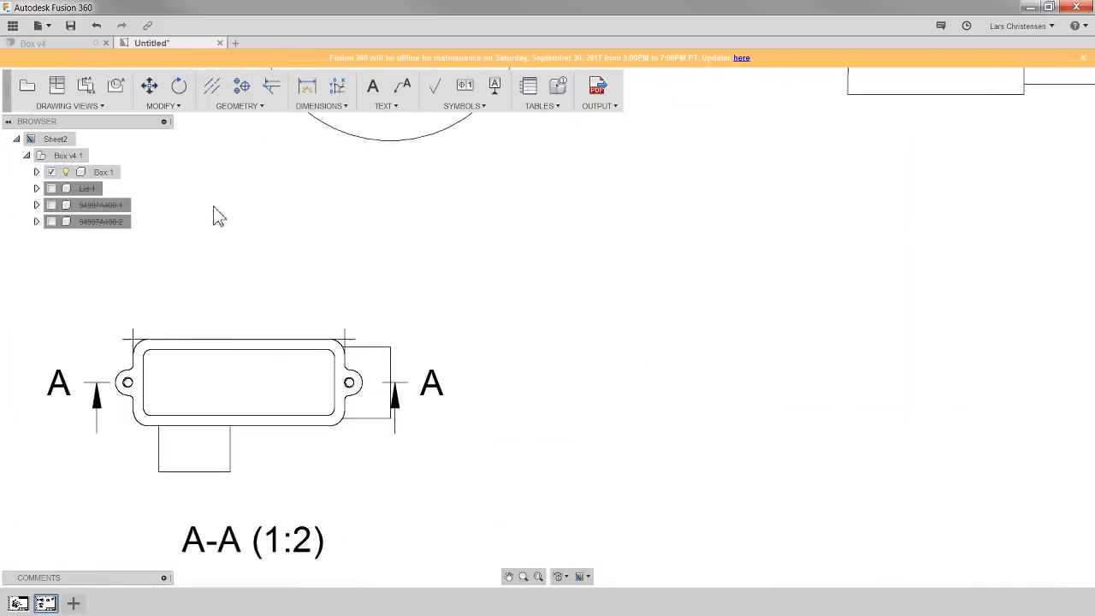
{"action": "left_click", "coordinate": [400, 88]}
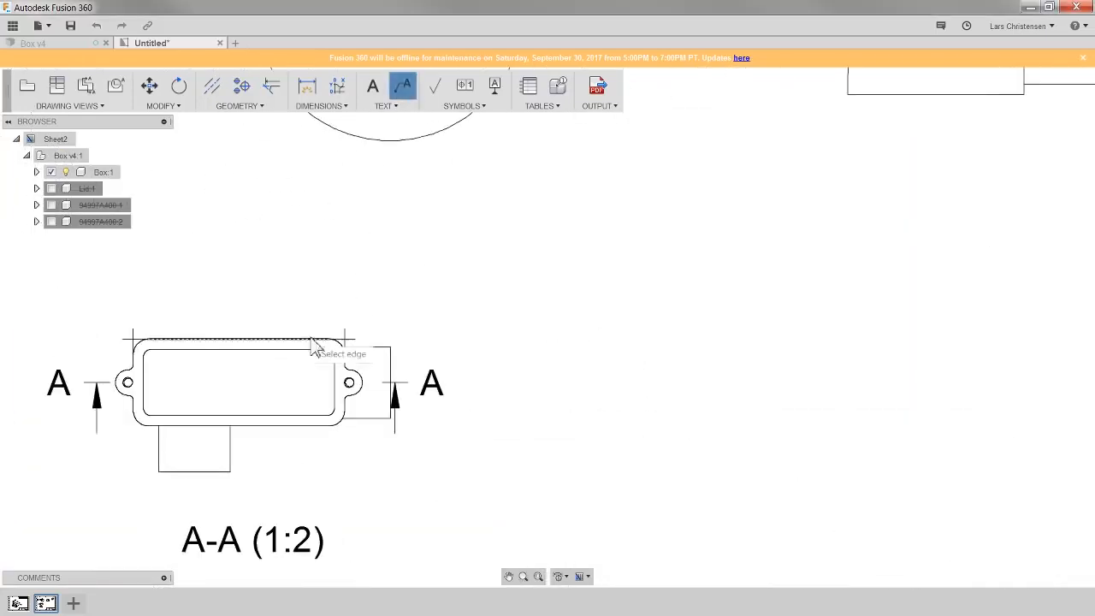
{"action": "scroll", "coordinate": [310, 355], "scroll_direction": "up", "scroll_amount": 2}
{"action": "scroll", "coordinate": [312, 378], "scroll_direction": "up", "scroll_amount": 1}
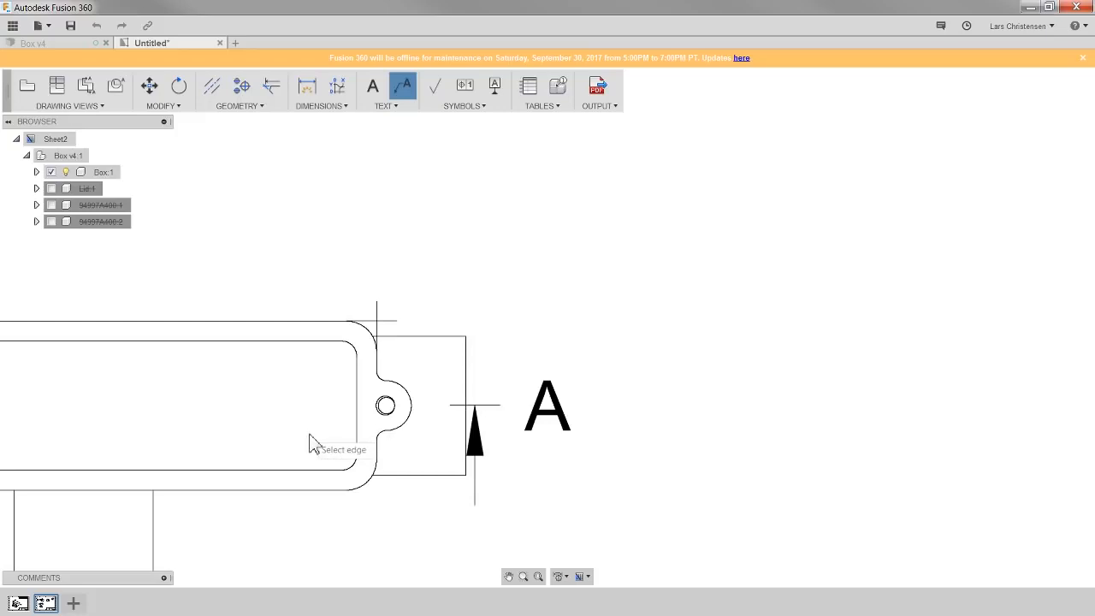
{"action": "left_click", "coordinate": [390, 408]}
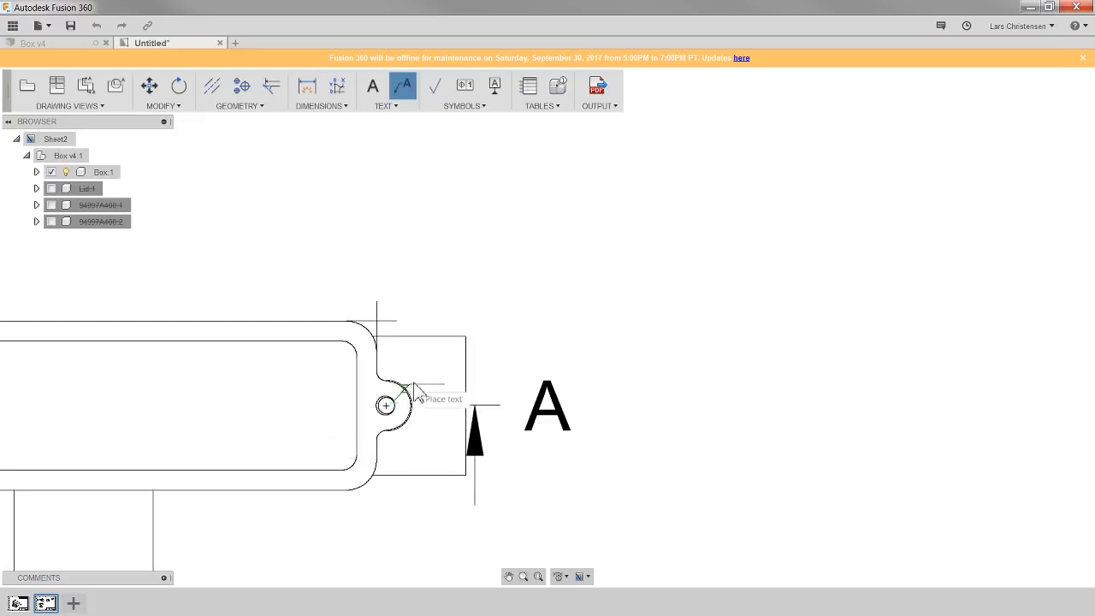
{"action": "left_click", "coordinate": [560, 257]}
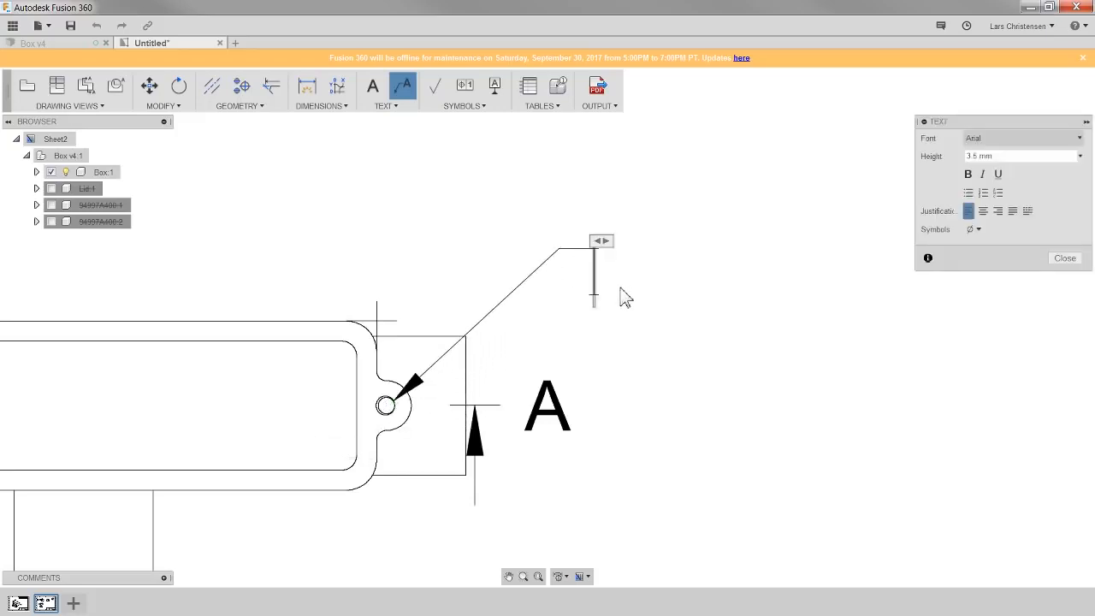
{"action": "type", "text": "M3"}
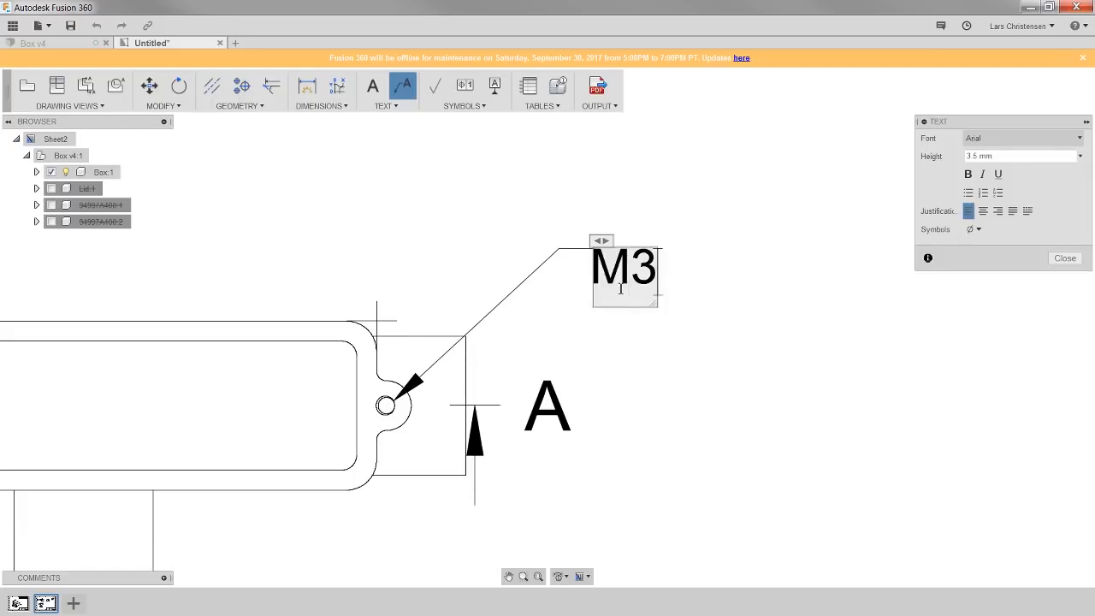
{"action": "type", "text": " X"}
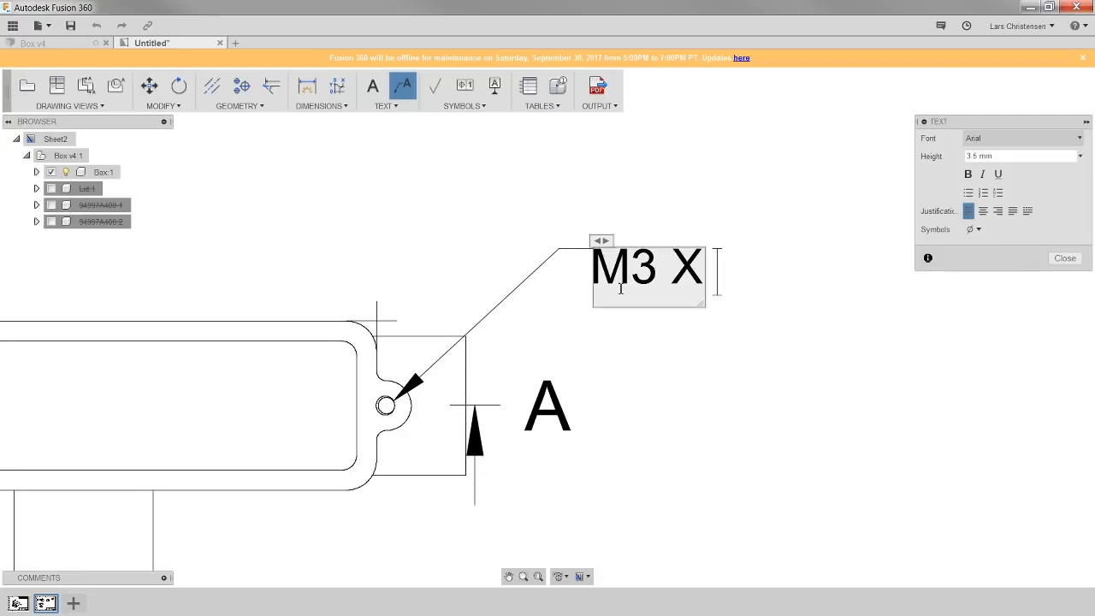
{"action": "type", "text": " 20"}
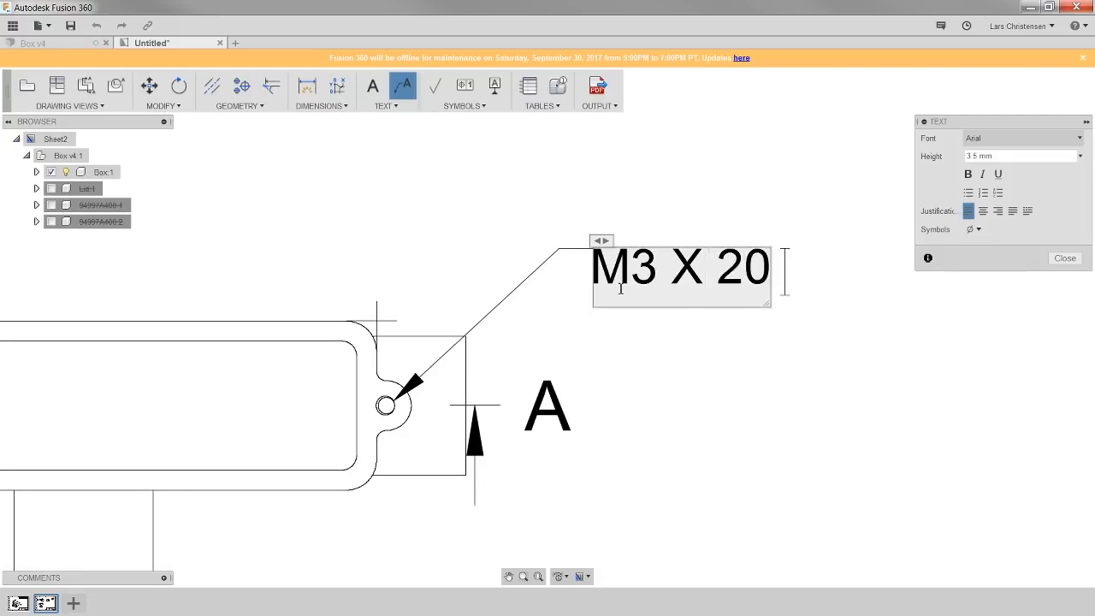
{"action": "type", "text": " Depth"}
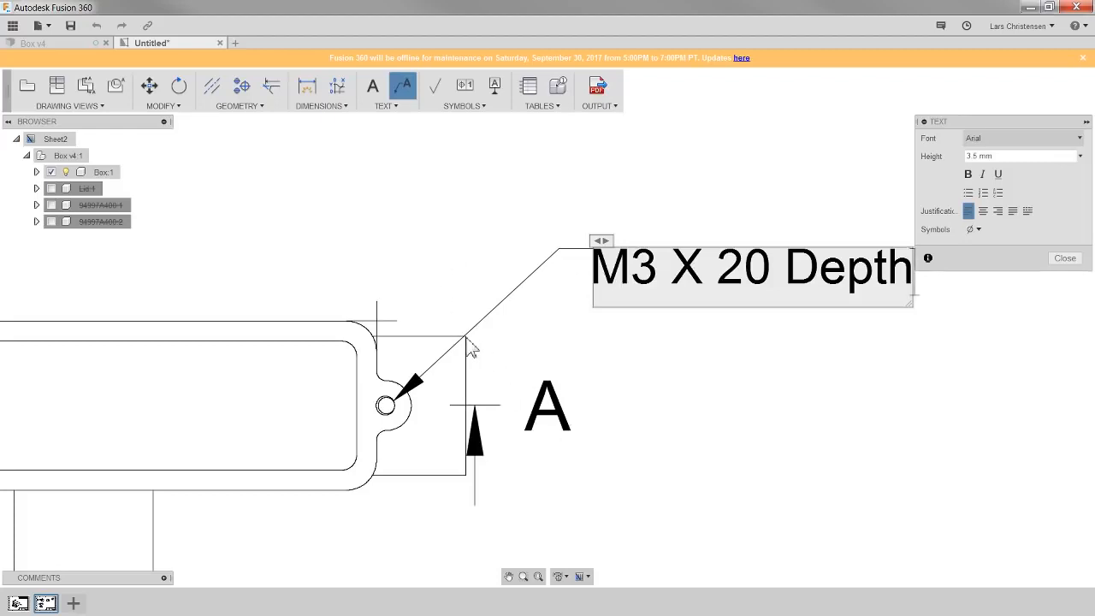
- Append the Depth symbol to the end of the leader note text and close the text editor
{"action": "scroll", "coordinate": [466, 278], "scroll_direction": "down", "scroll_amount": 2}
{"action": "scroll", "coordinate": [651, 384], "scroll_direction": "up", "scroll_amount": 1}
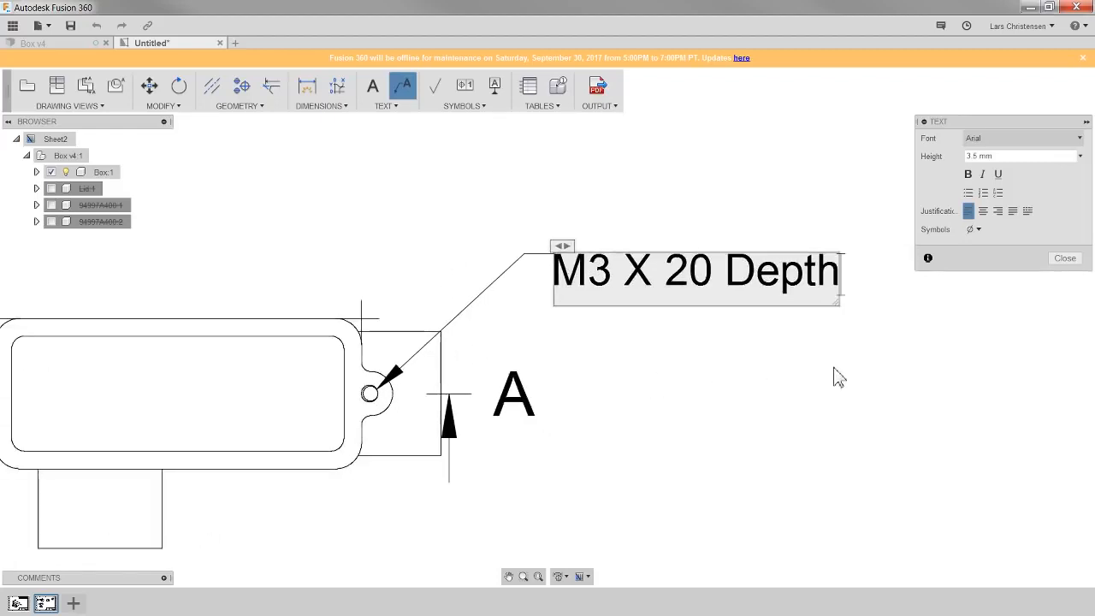
{"action": "left_click", "coordinate": [977, 230]}
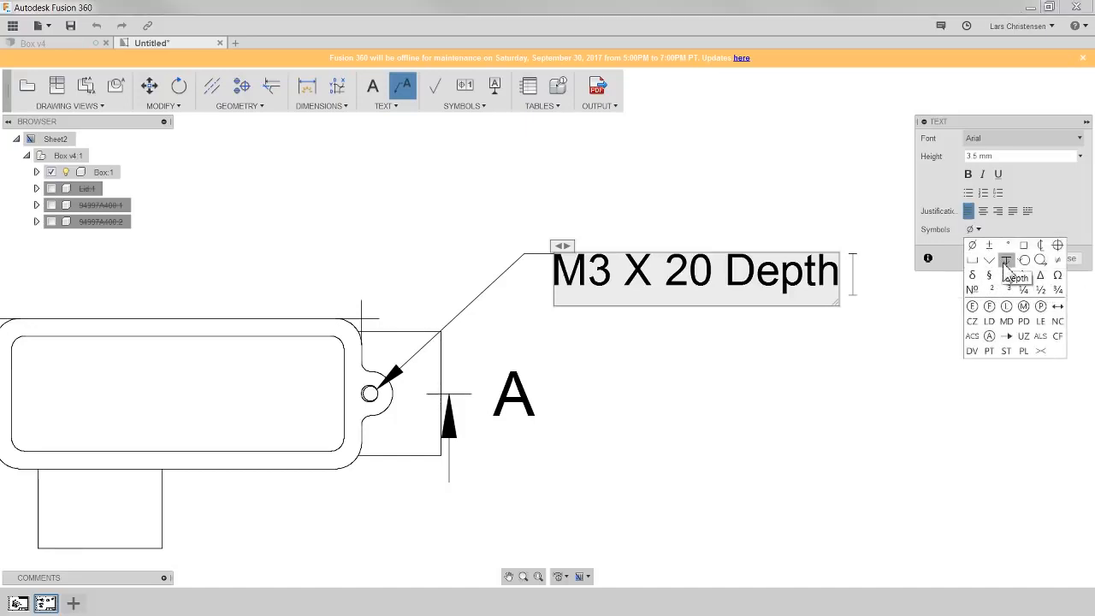
{"action": "left_click", "coordinate": [1008, 260]}
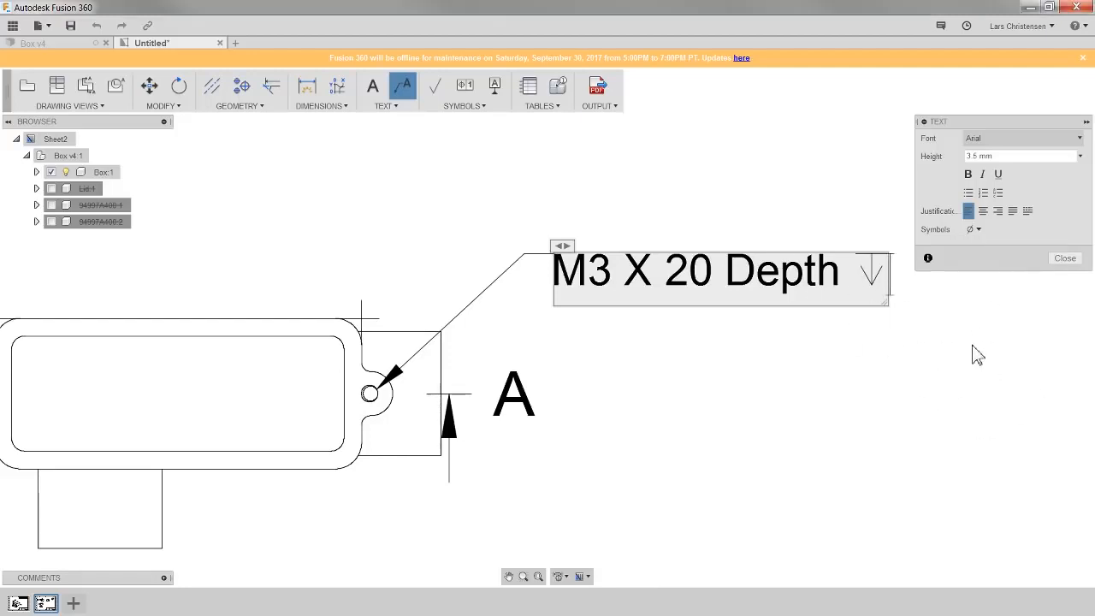
{"action": "left_click", "coordinate": [1065, 258]}
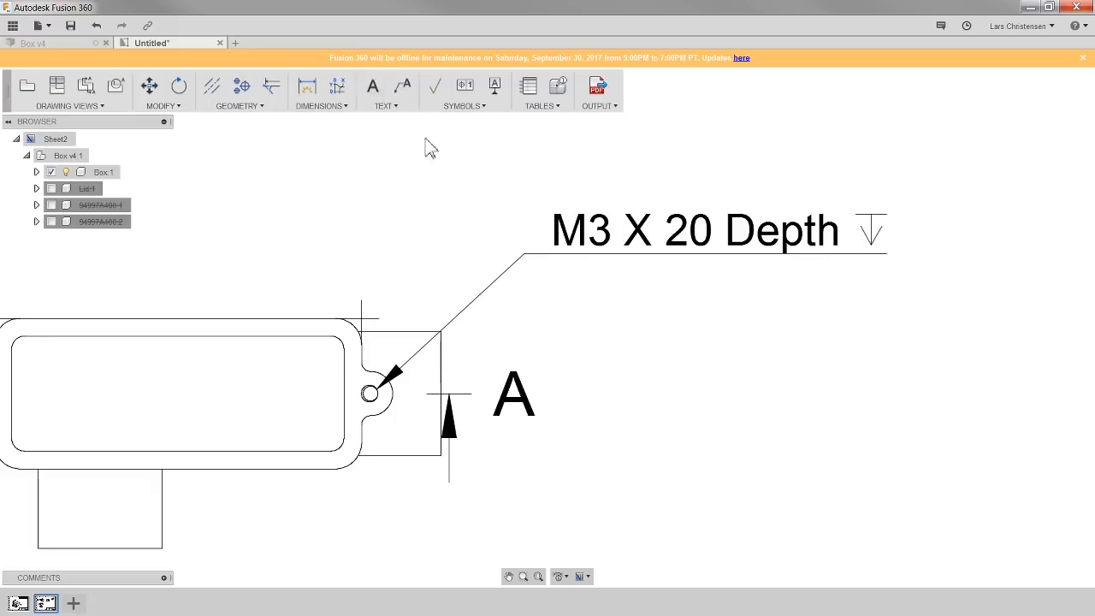
{"action": "scroll", "coordinate": [777, 274], "scroll_direction": "down", "scroll_amount": 3}
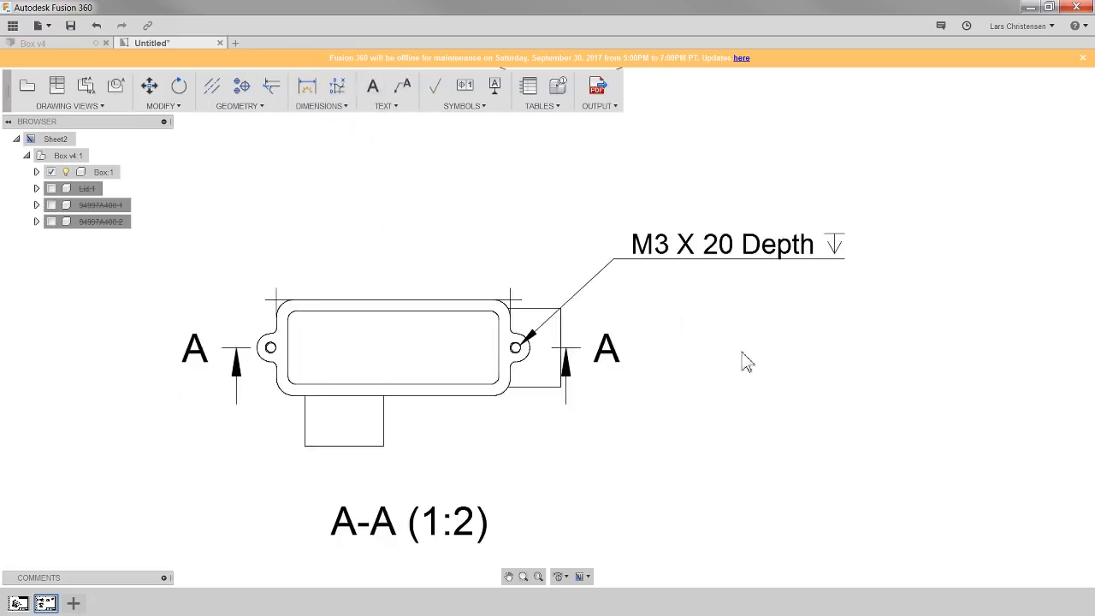
{"action": "scroll", "coordinate": [241, 257], "scroll_direction": "up", "scroll_amount": 2}
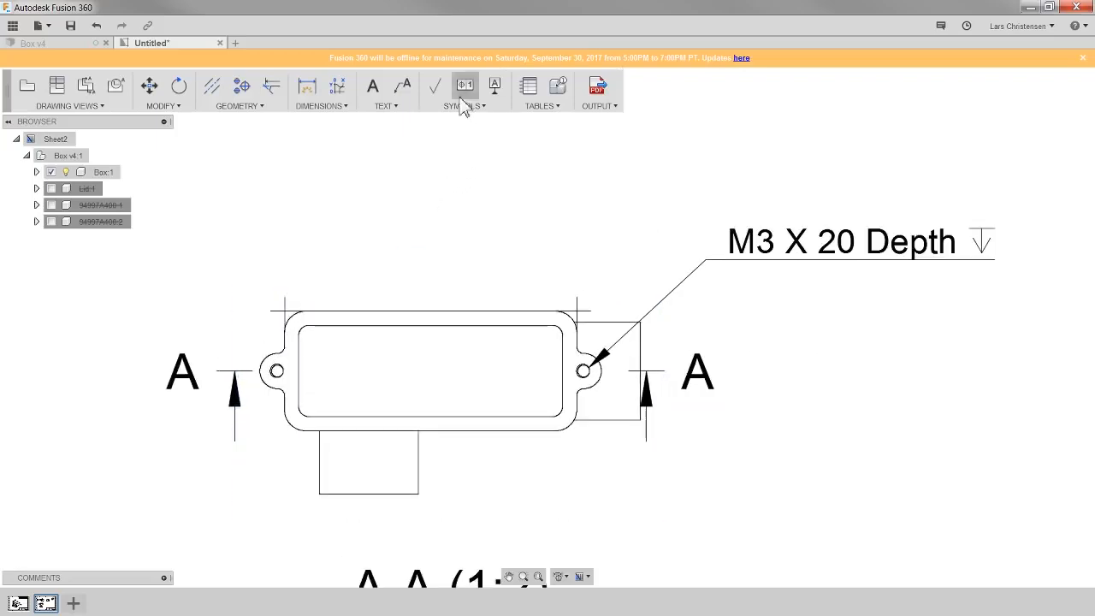
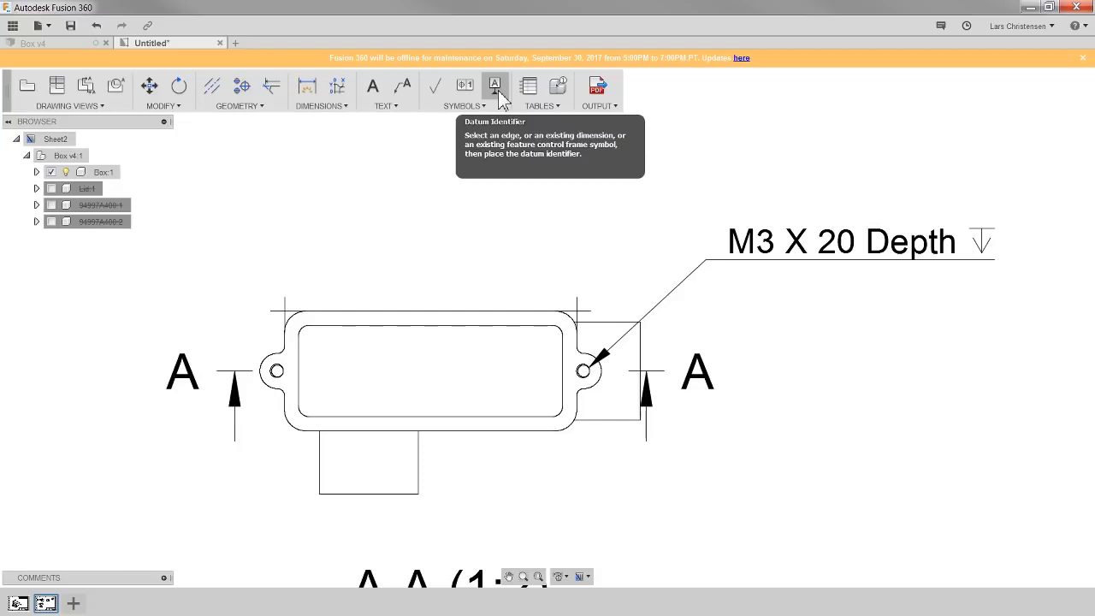
- Add a feature control frame on the top view's upper edge with the position symbol, tolerance .001 and datum A
{"action": "left_click", "coordinate": [467, 89]}
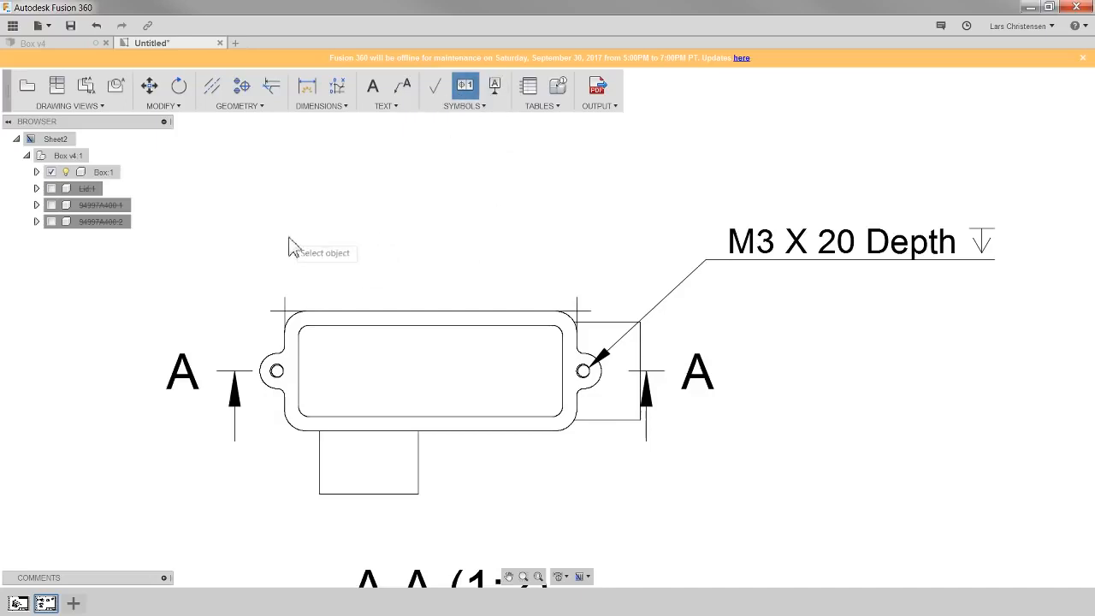
{"action": "left_click", "coordinate": [316, 314]}
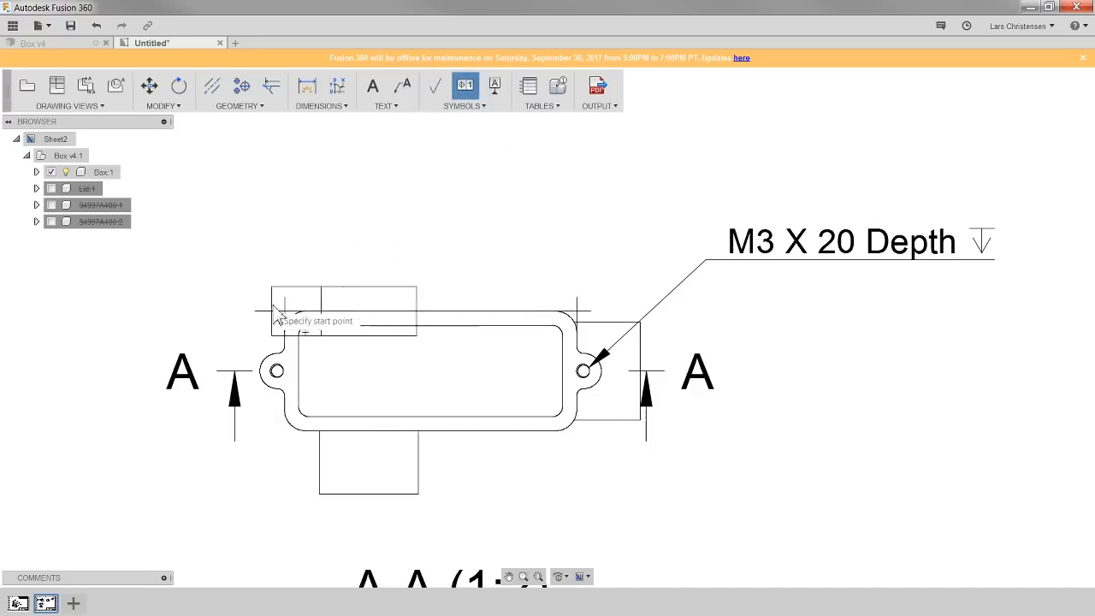
{"action": "left_click", "coordinate": [185, 308]}
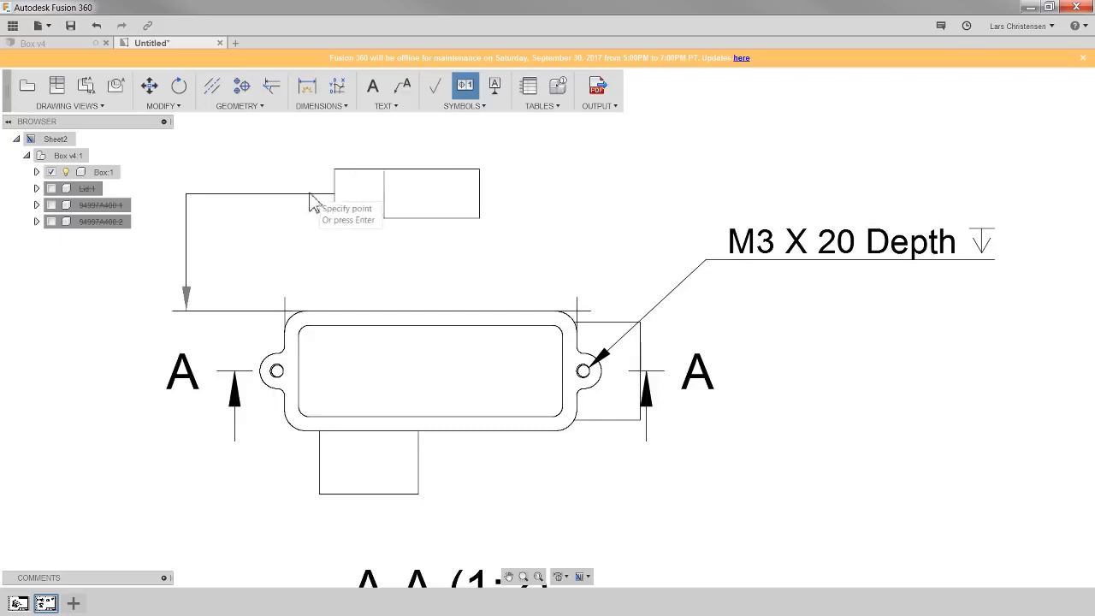
{"action": "left_click", "coordinate": [274, 200]}
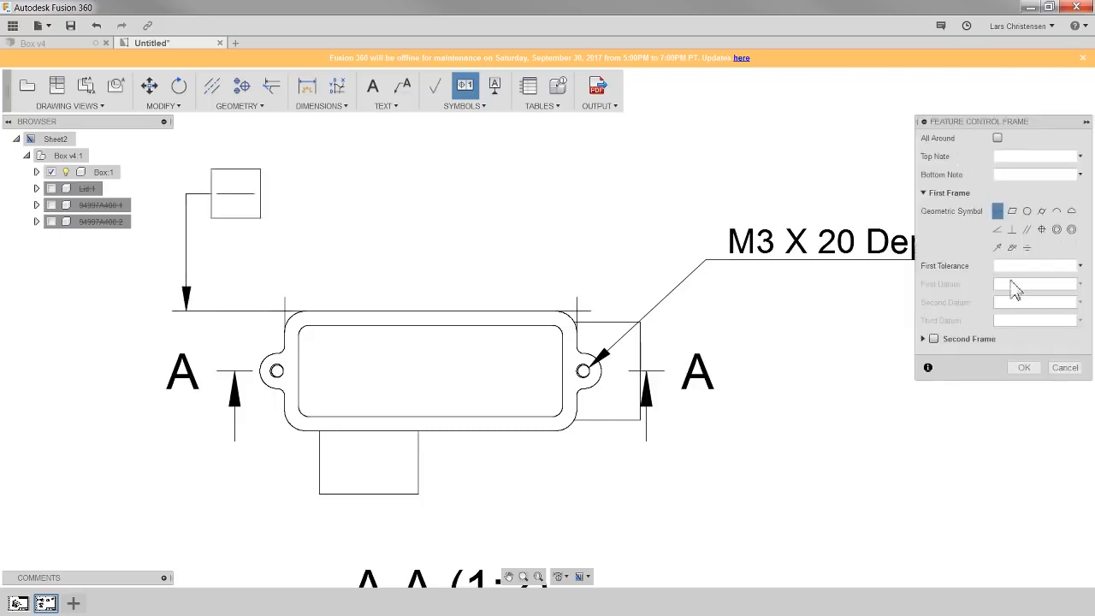
{"action": "left_click", "coordinate": [1041, 229]}
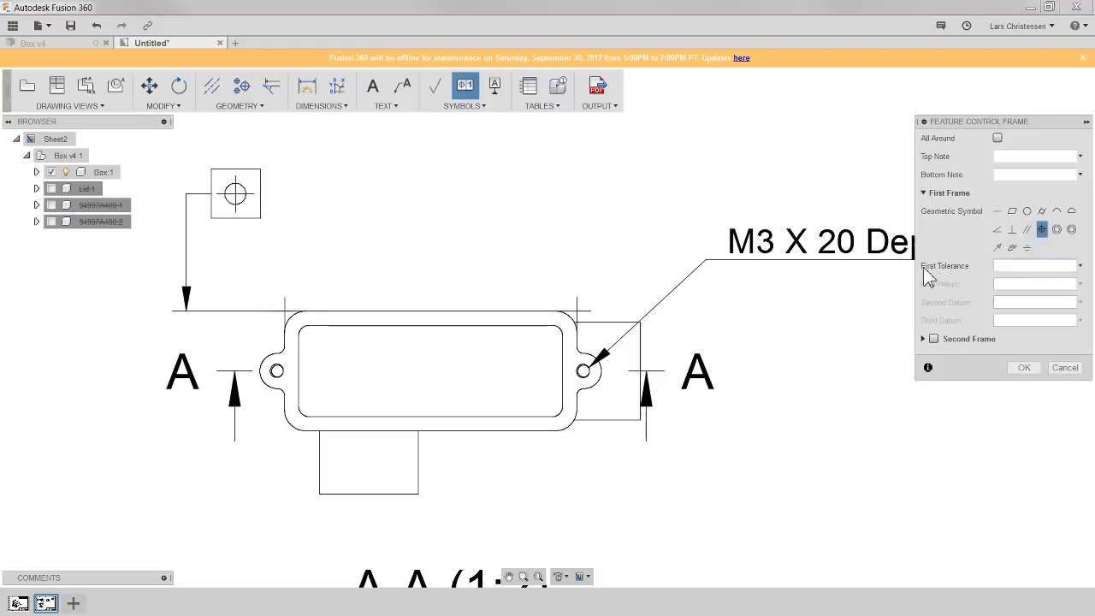
{"action": "type", "text": ".001"}
{"action": "left_click", "coordinate": [1016, 288]}
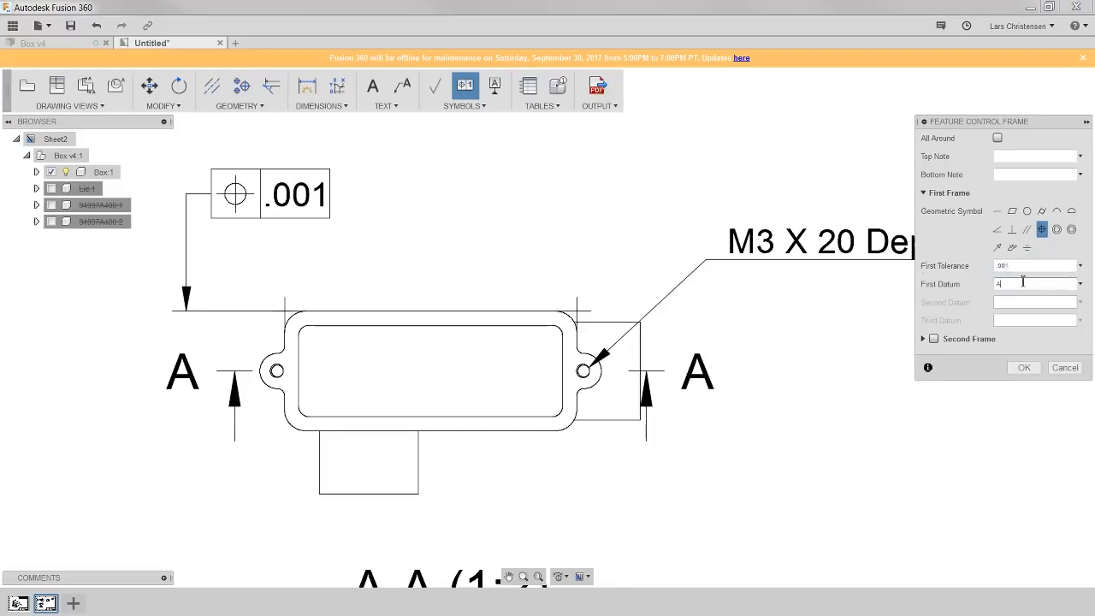
{"action": "type", "text": "A"}
{"action": "left_click", "coordinate": [1027, 368]}
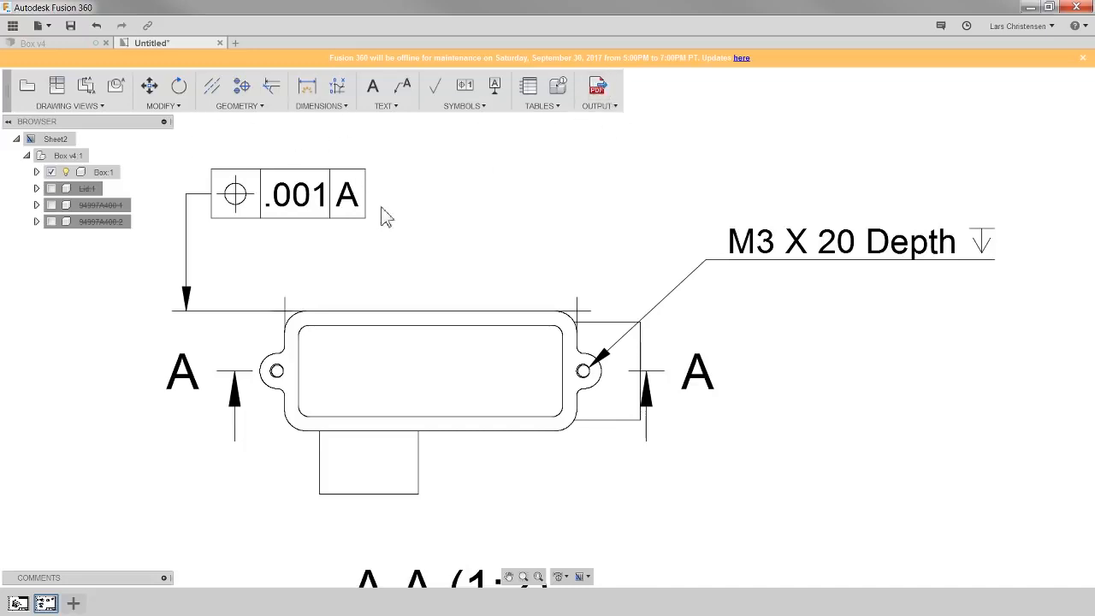
- Dimension the width of the boss below the top view
{"action": "left_click", "coordinate": [308, 89]}
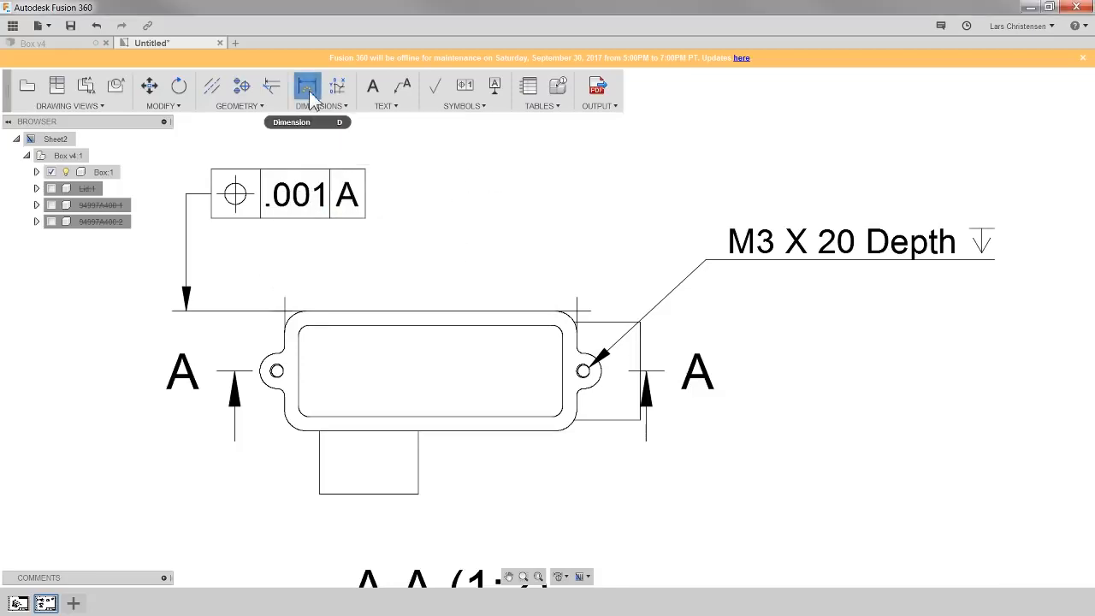
{"action": "scroll", "coordinate": [286, 416], "scroll_direction": "up", "scroll_amount": 3}
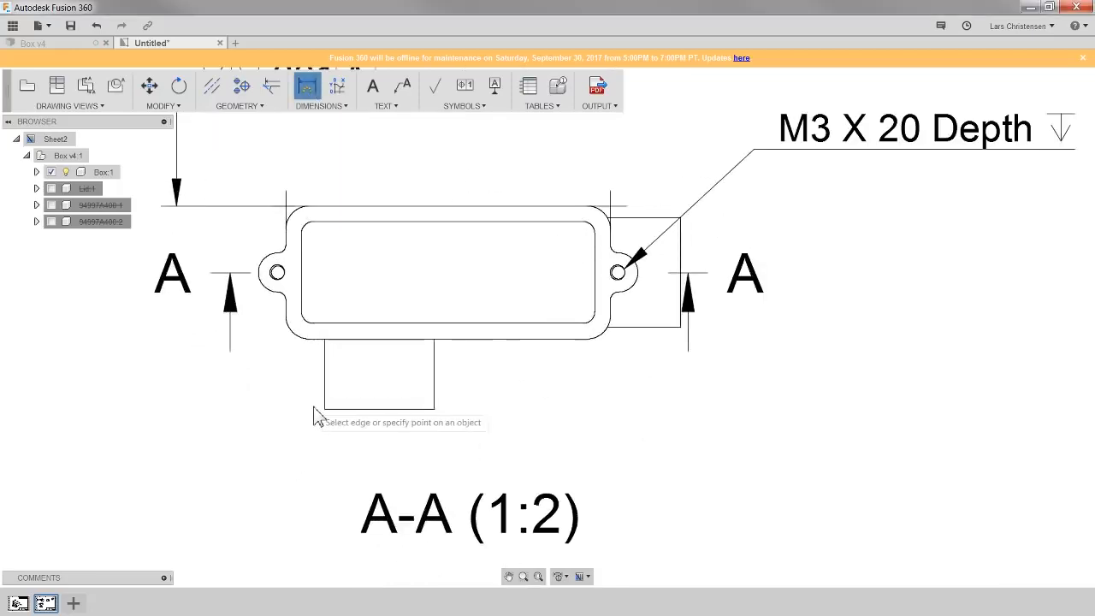
{"action": "left_click", "coordinate": [324, 359]}
{"action": "left_click", "coordinate": [434, 408]}
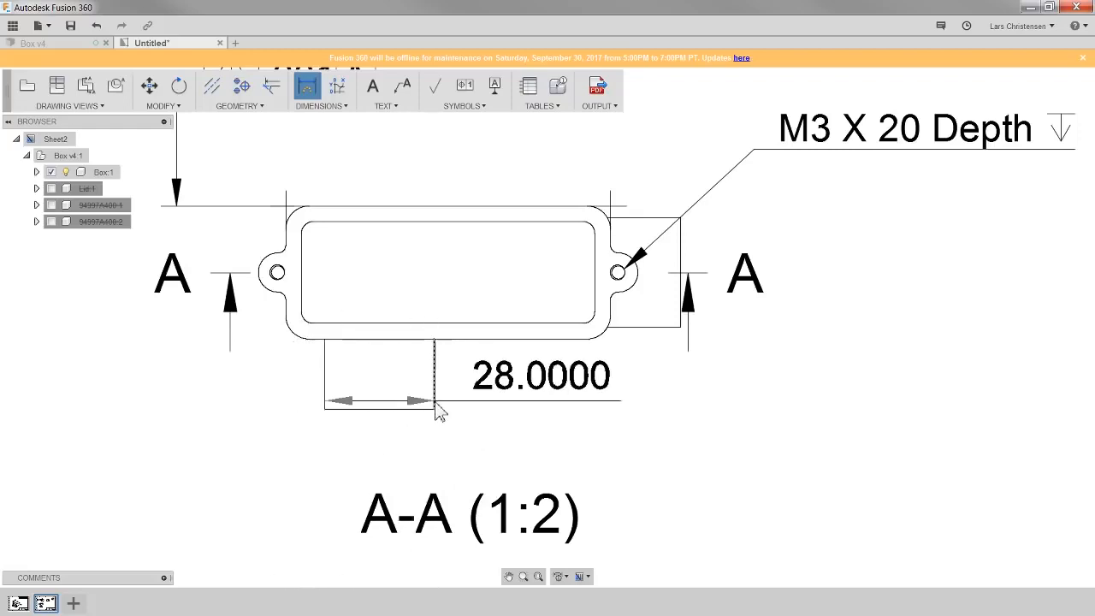
{"action": "left_click", "coordinate": [423, 463]}
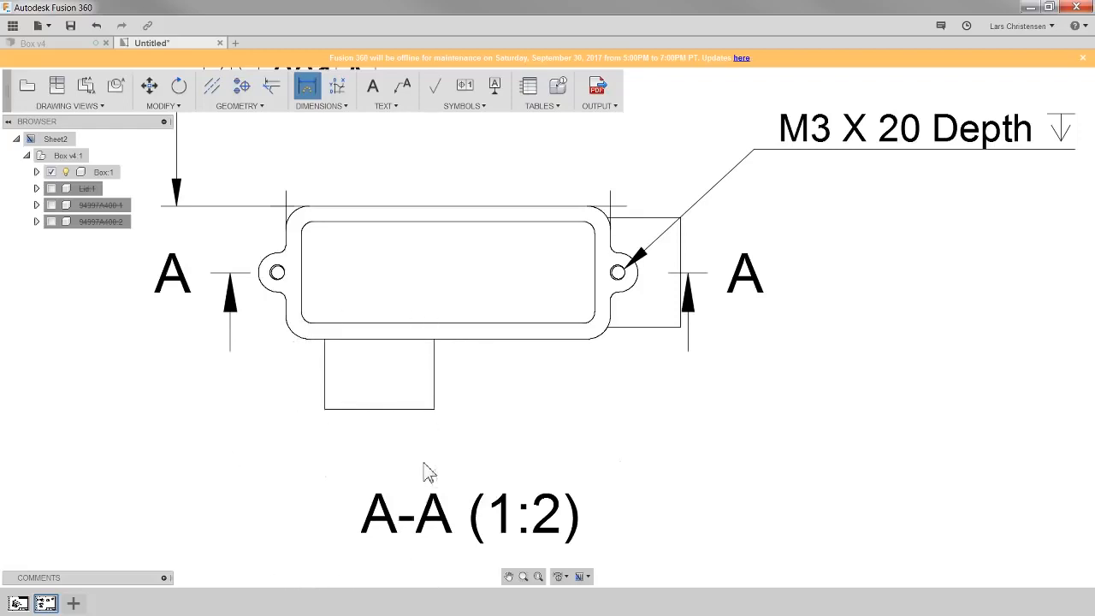
{"action": "scroll", "coordinate": [391, 506], "scroll_direction": "up", "scroll_amount": 2}
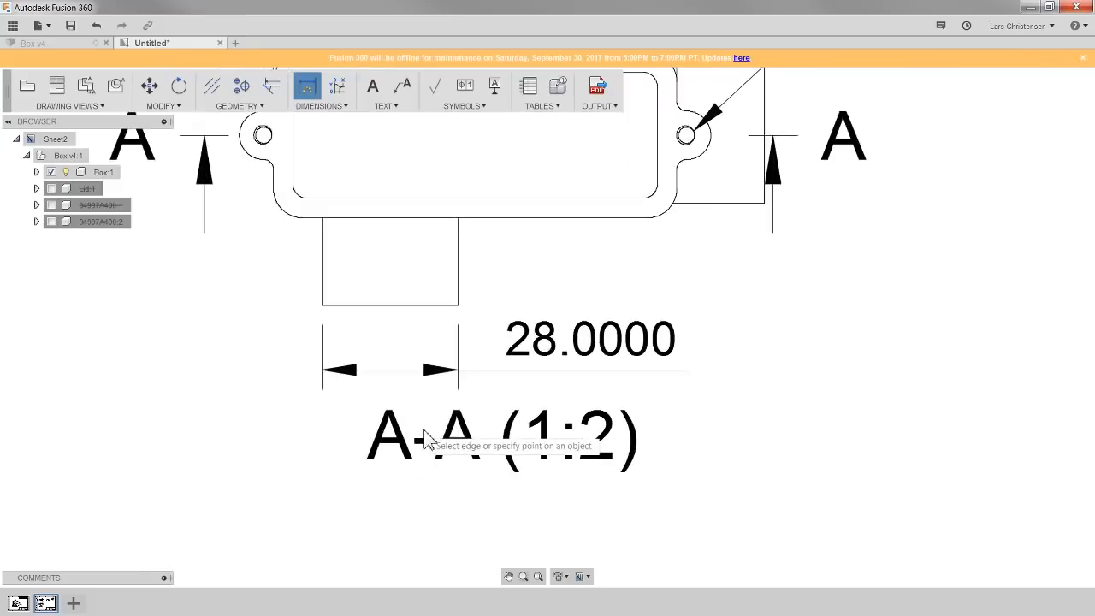
{"action": "scroll", "coordinate": [425, 439], "scroll_direction": "up", "scroll_amount": 1}
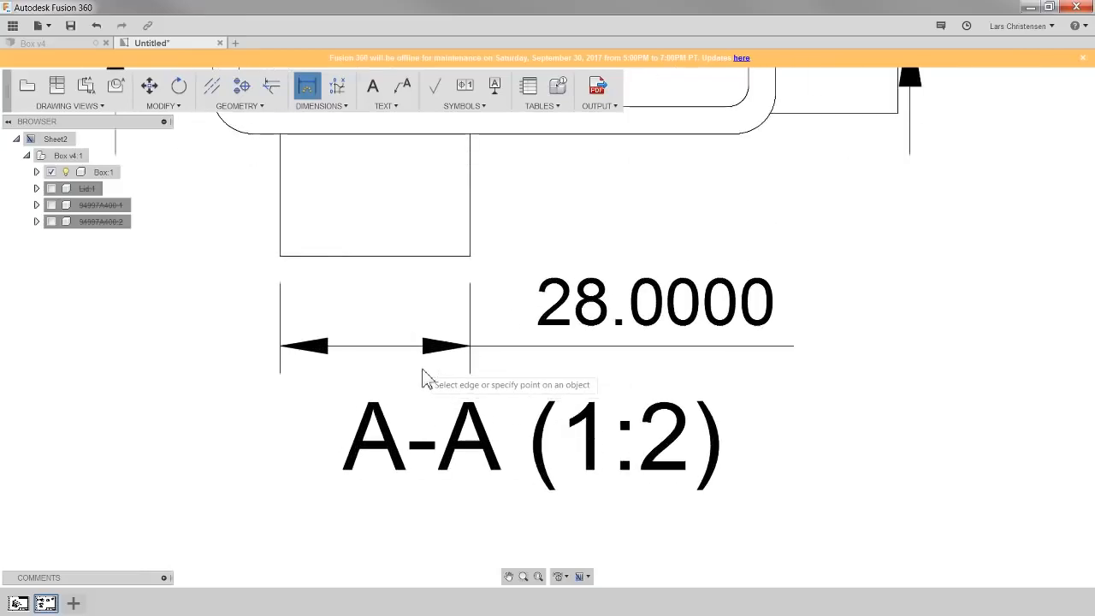
{"action": "key", "text": "Escape"}
- Reposition the boss width dimension's line and text so they sit clear of the A-A view label
{"action": "left_click", "coordinate": [439, 354]}
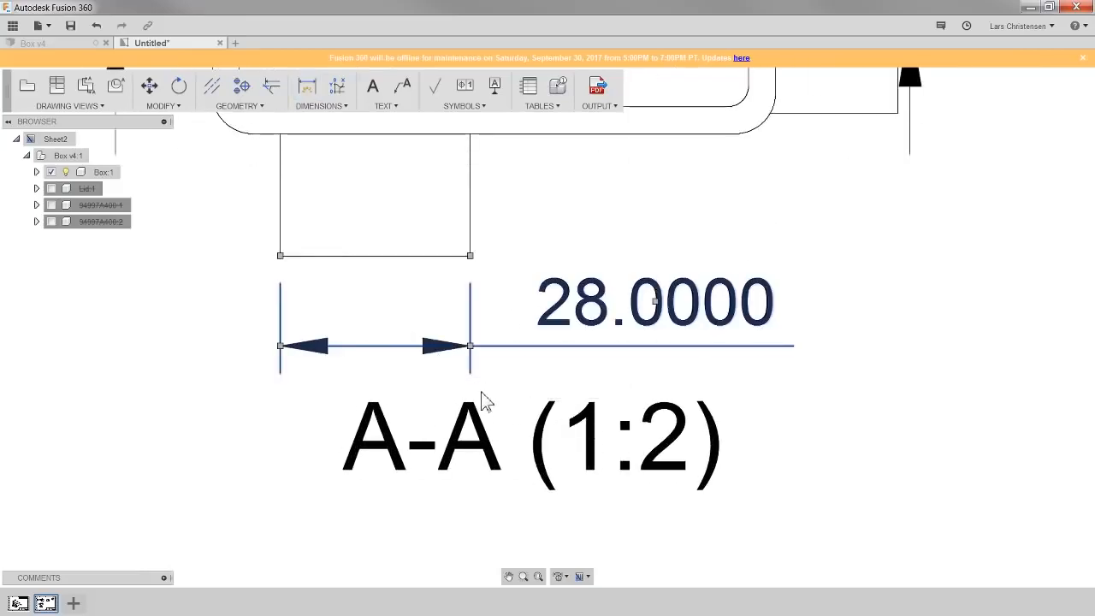
{"action": "left_click", "coordinate": [472, 349]}
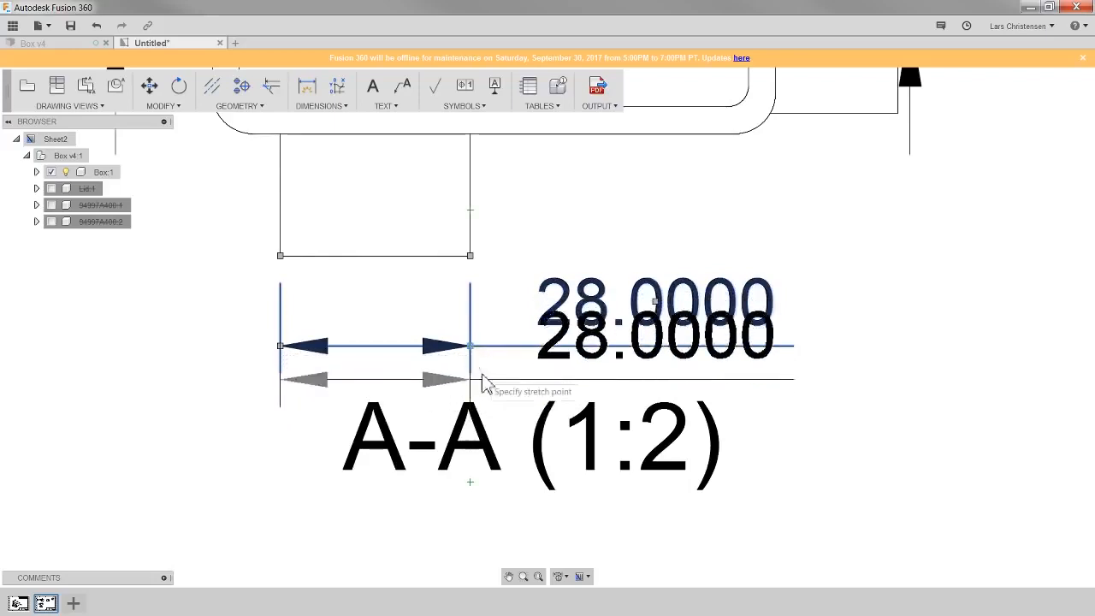
{"action": "left_click", "coordinate": [482, 370]}
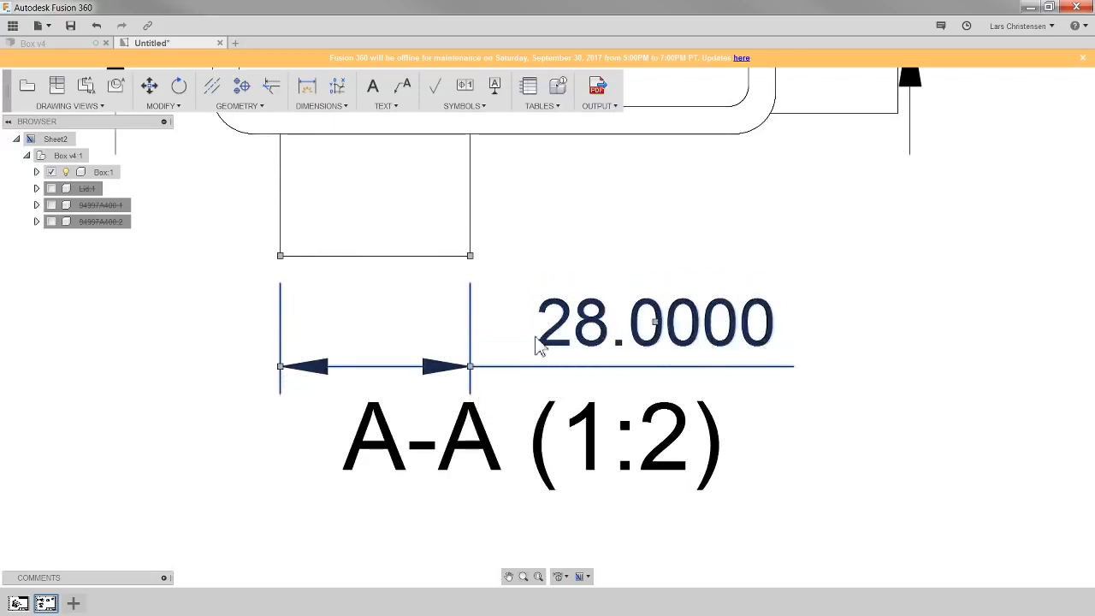
{"action": "left_click", "coordinate": [655, 324]}
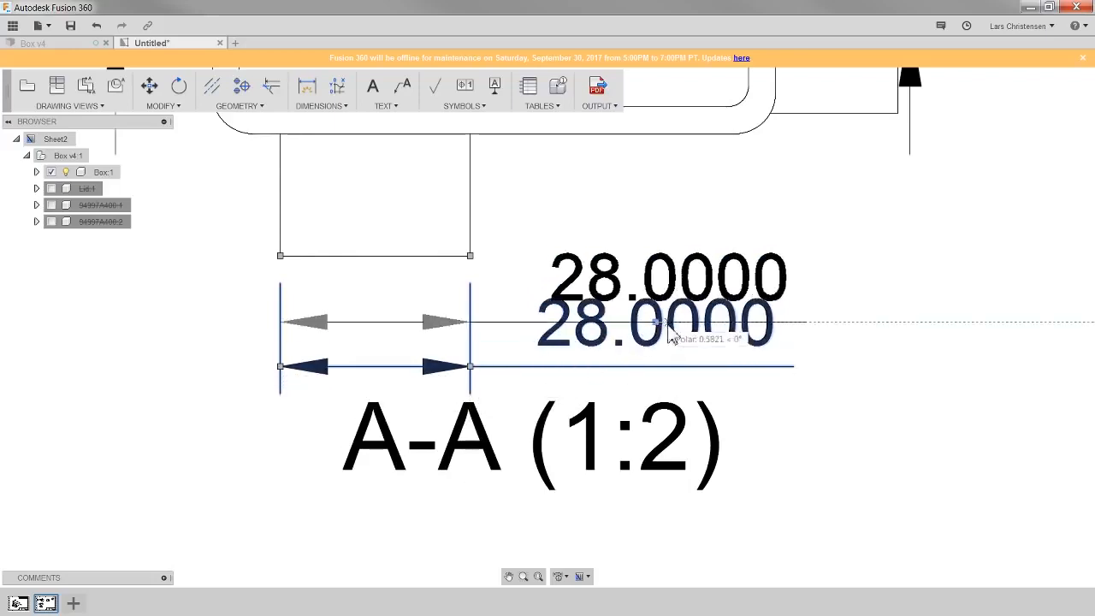
{"action": "left_click", "coordinate": [790, 310]}
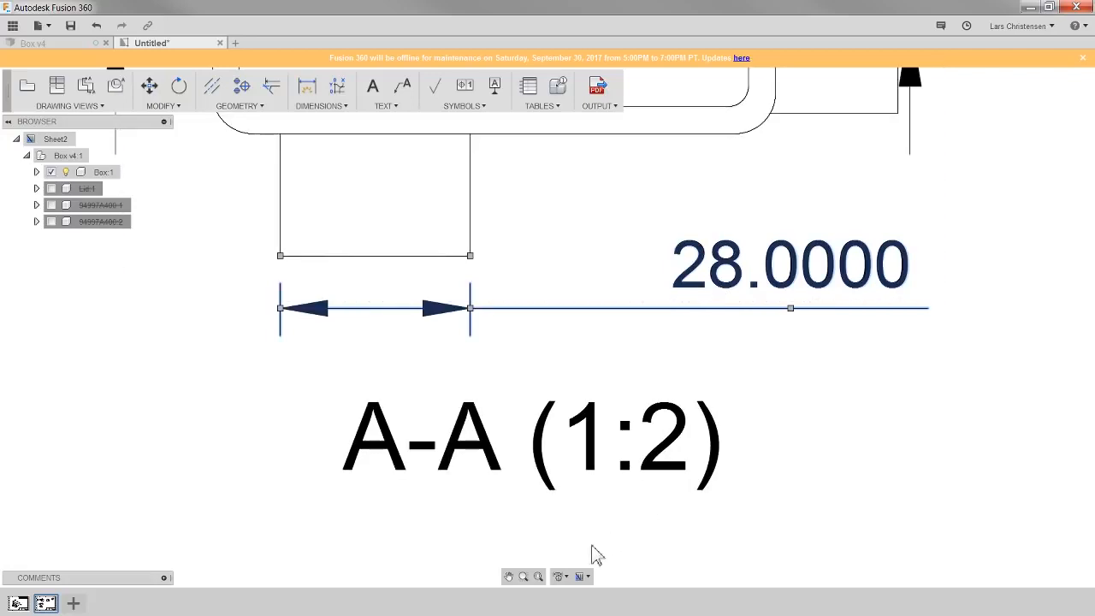
- Set the drawing's linear dimension precision to 0.123
{"action": "left_click", "coordinate": [560, 577]}
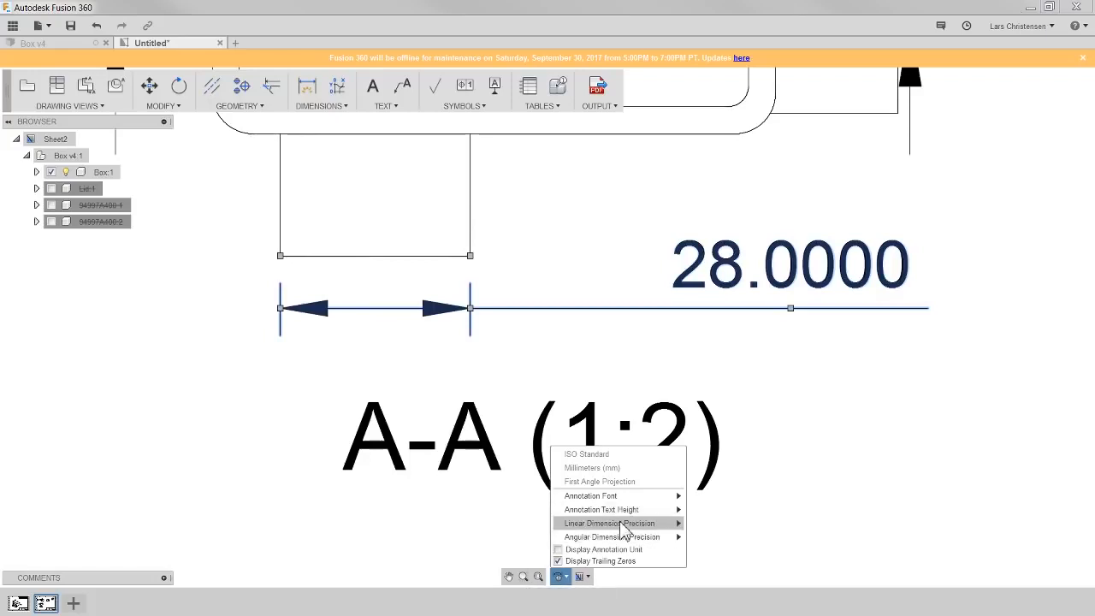
{"action": "mouse_move", "coordinate": [622, 530]}
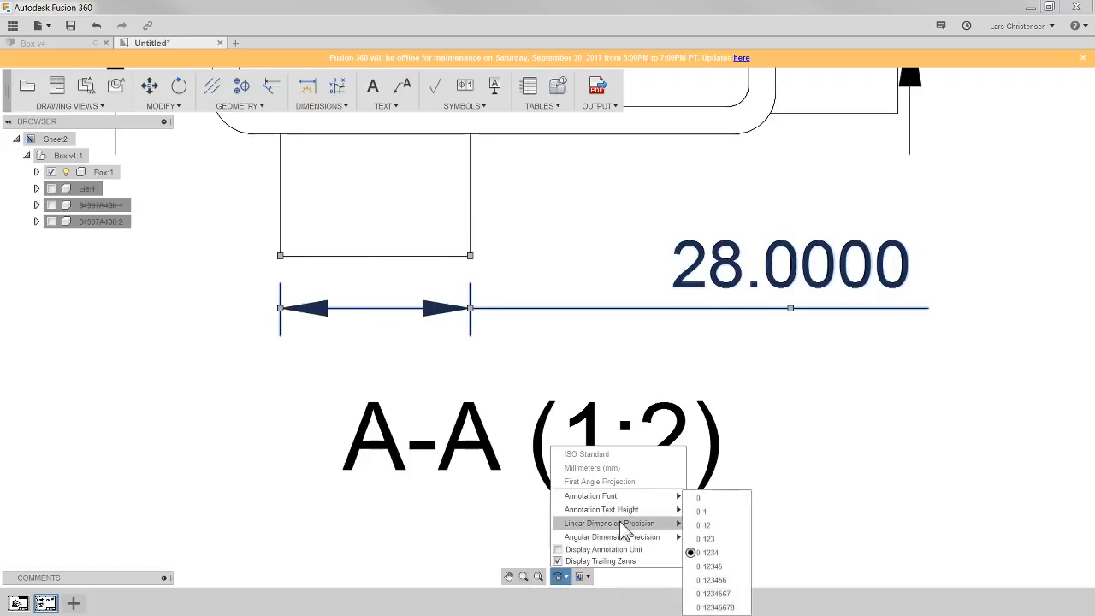
{"action": "left_click", "coordinate": [718, 539]}
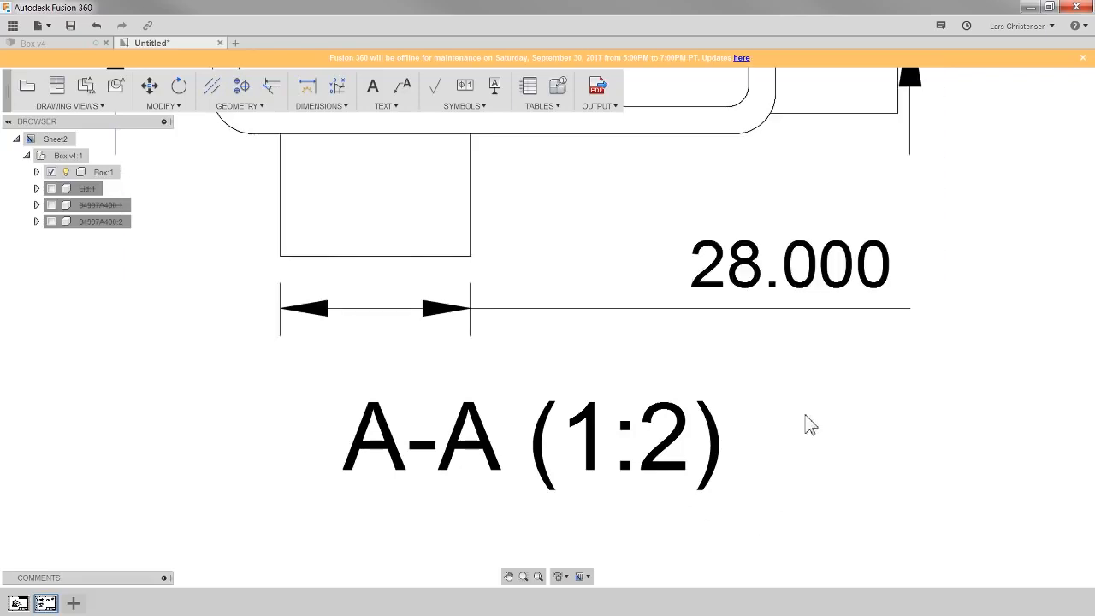
- Set the boss width dimension's primary precision to 0.12345 and close the dimension editor
{"action": "double_click", "coordinate": [804, 274]}
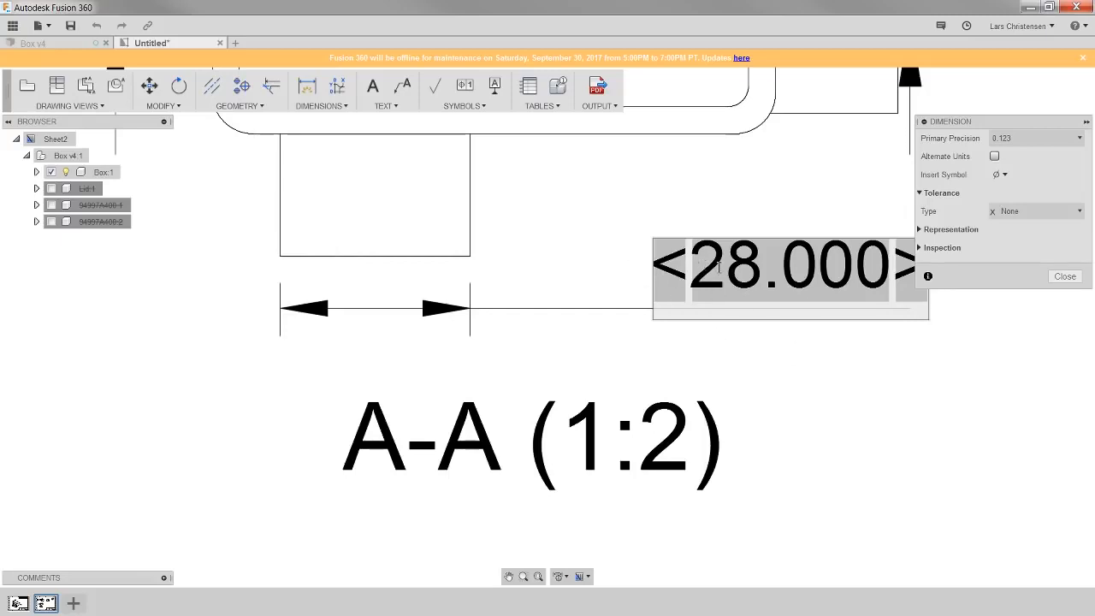
{"action": "left_click", "coordinate": [1055, 139]}
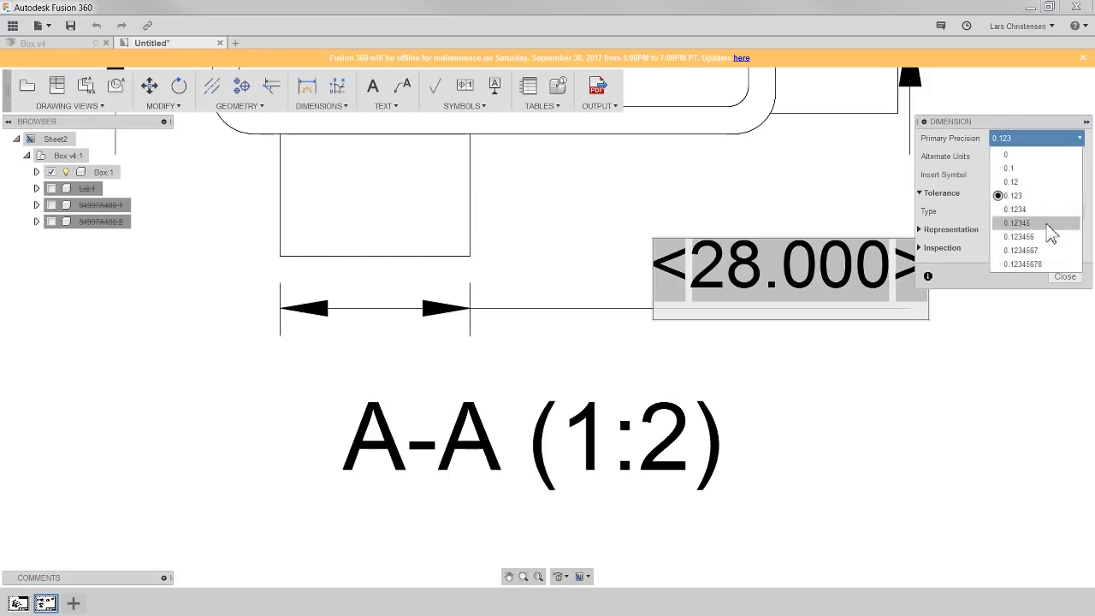
{"action": "left_click", "coordinate": [1049, 224]}
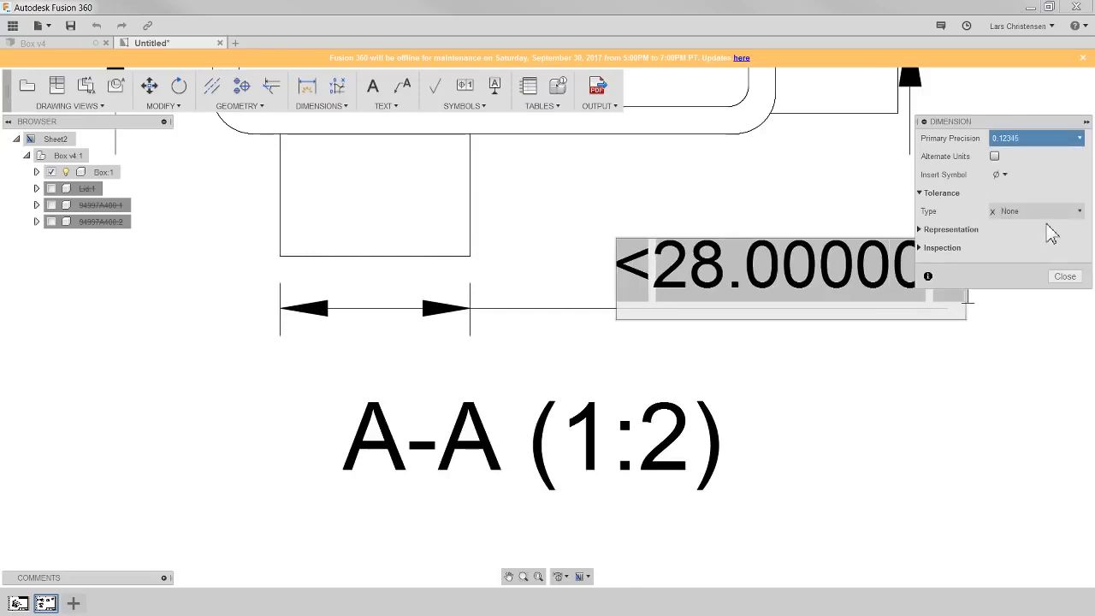
{"action": "left_click", "coordinate": [996, 158]}
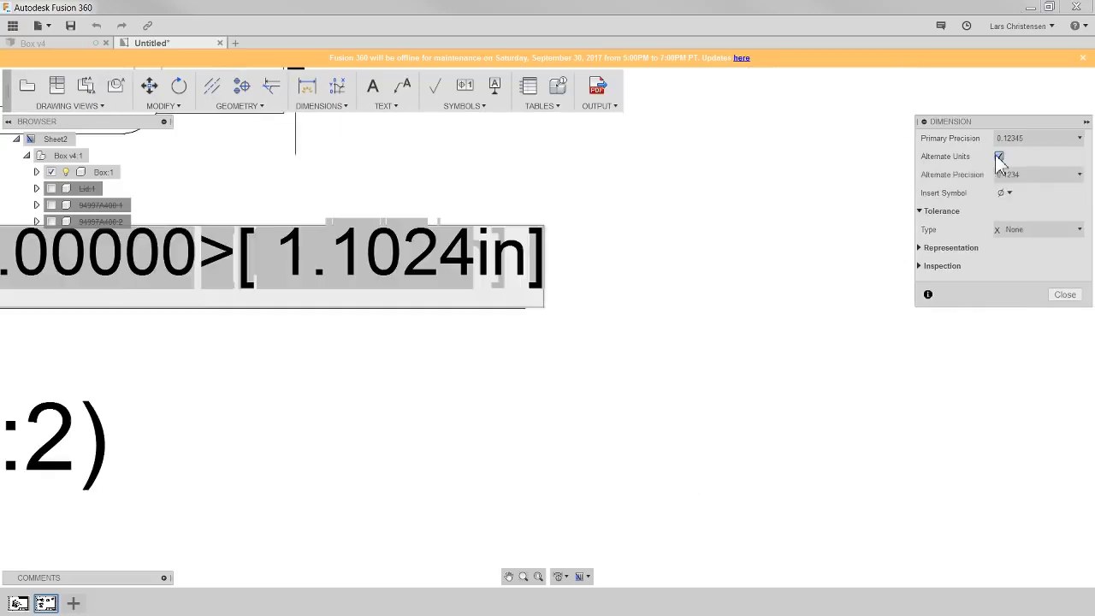
{"action": "left_click", "coordinate": [998, 157]}
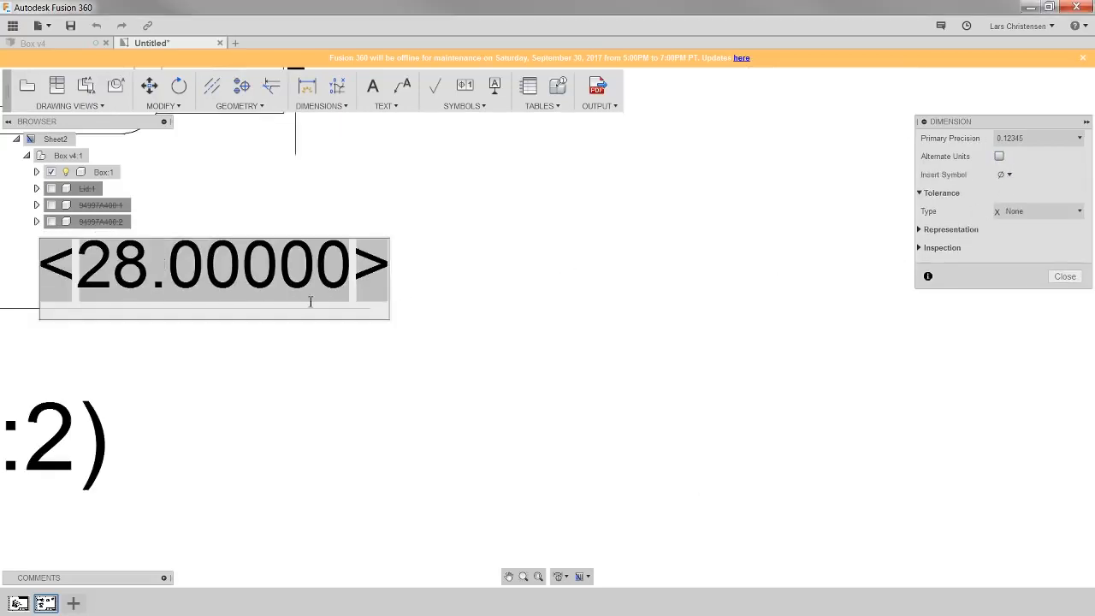
{"action": "left_click", "coordinate": [1007, 175]}
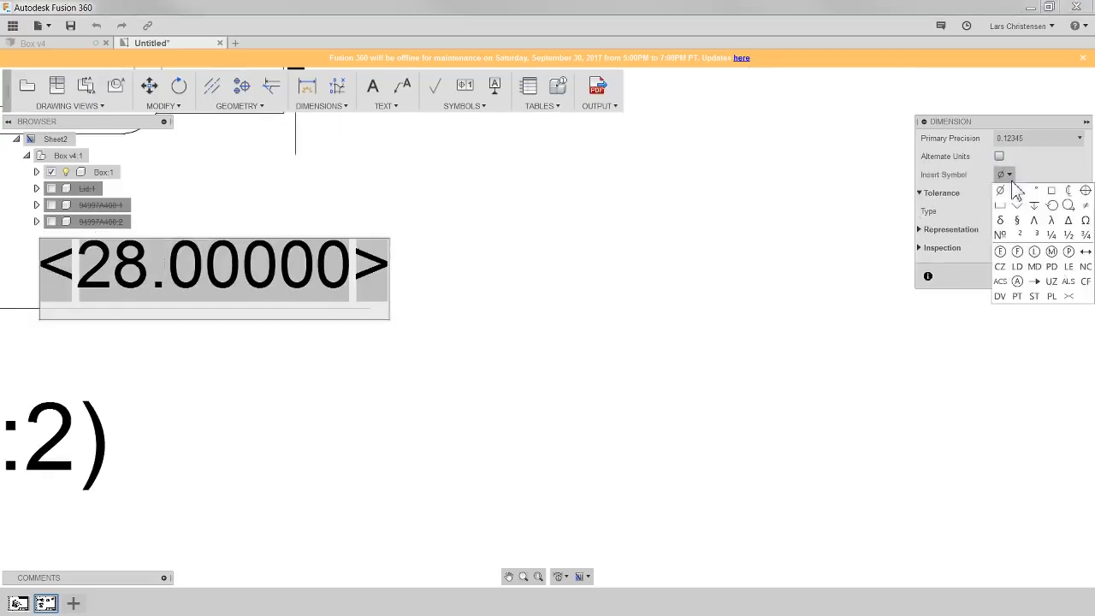
{"action": "left_click", "coordinate": [1060, 211]}
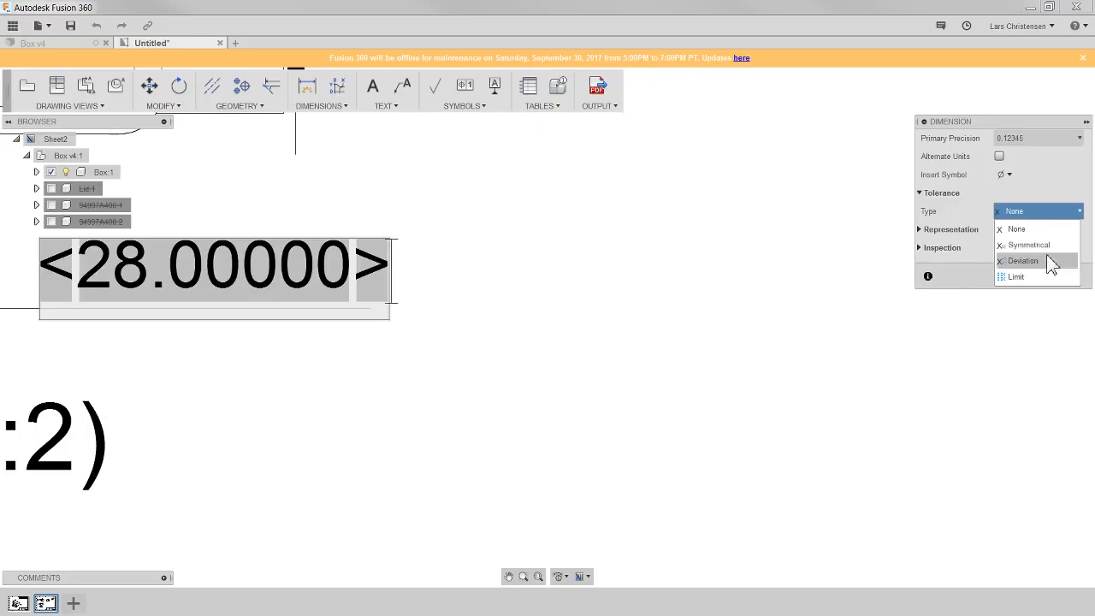
{"action": "left_click", "coordinate": [1054, 168]}
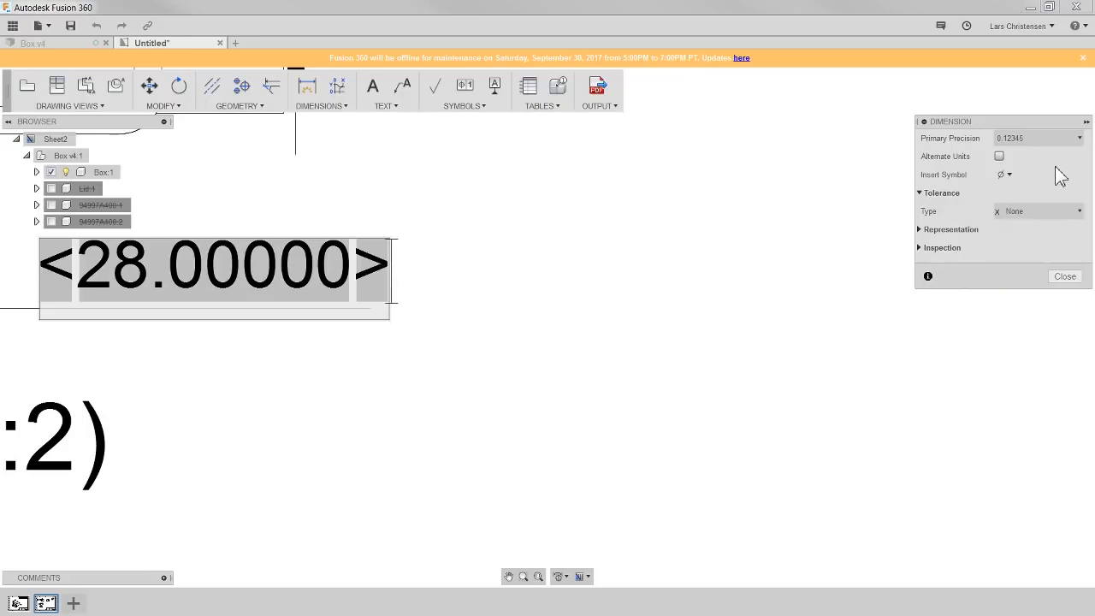
{"action": "scroll", "coordinate": [787, 420], "scroll_direction": "down", "scroll_amount": 6}
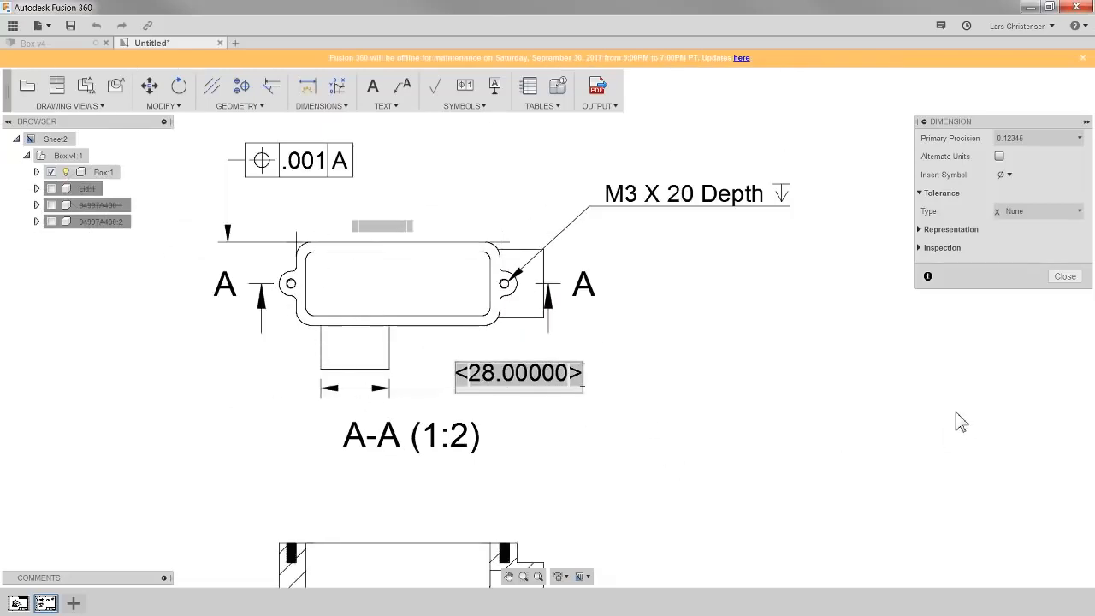
{"action": "left_click", "coordinate": [1070, 278]}
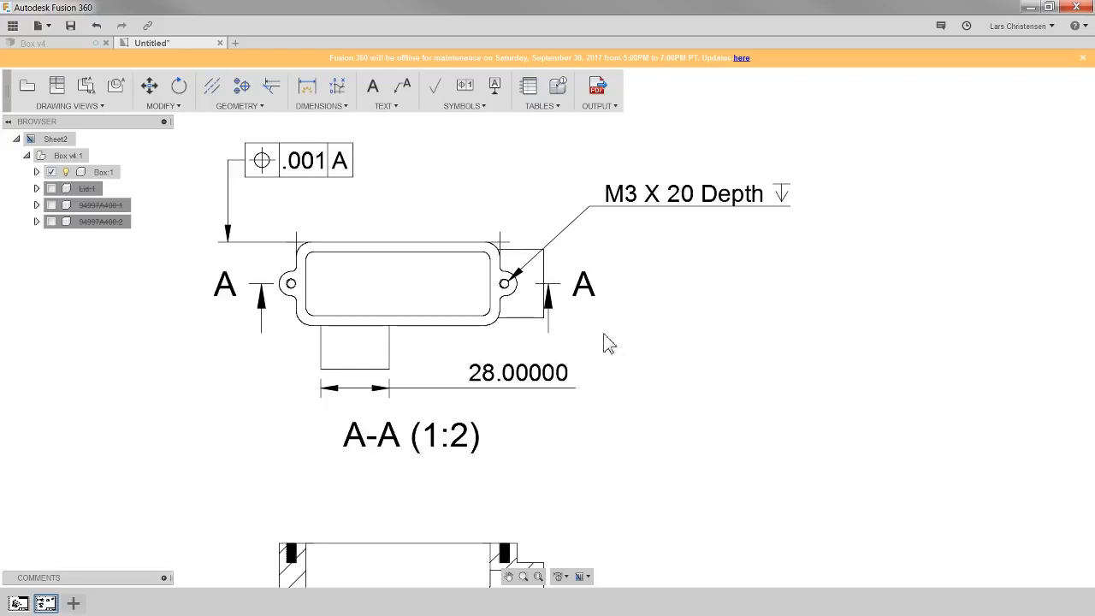
{"action": "scroll", "coordinate": [462, 289], "scroll_direction": "down", "scroll_amount": 3}
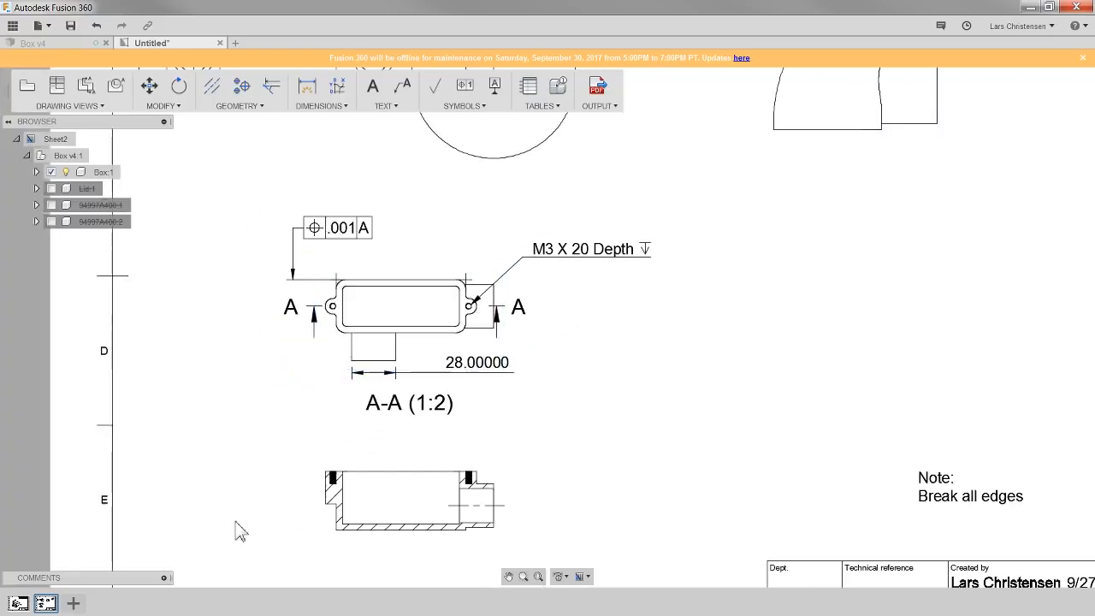
{"action": "scroll", "coordinate": [548, 499], "scroll_direction": "down", "scroll_amount": 2}
{"action": "scroll", "coordinate": [240, 174], "scroll_direction": "up", "scroll_amount": 5}
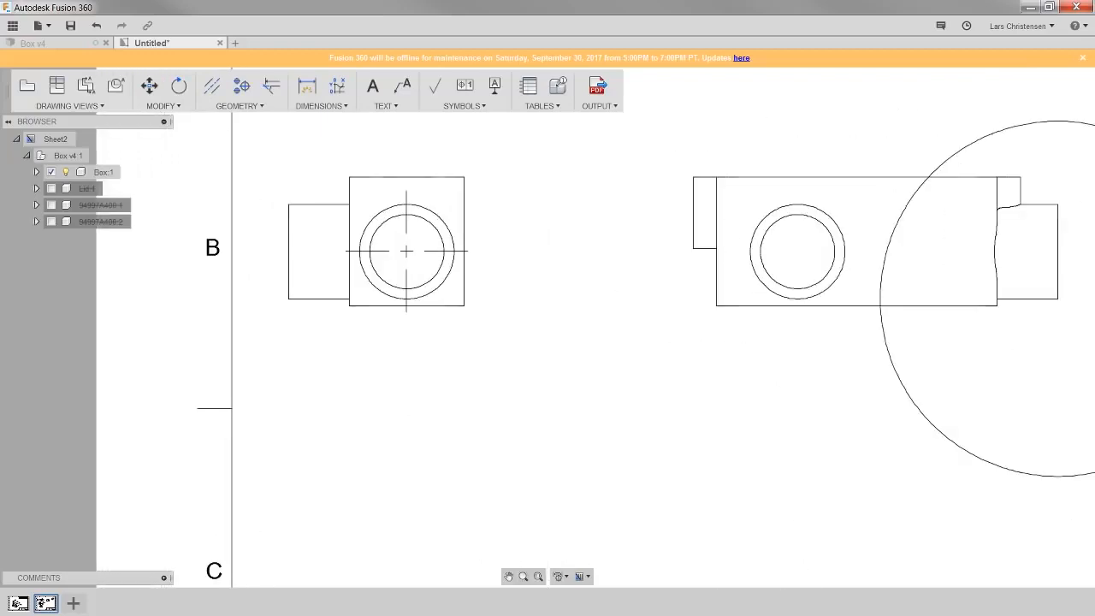
{"action": "scroll", "coordinate": [455, 219], "scroll_direction": "up", "scroll_amount": 1}
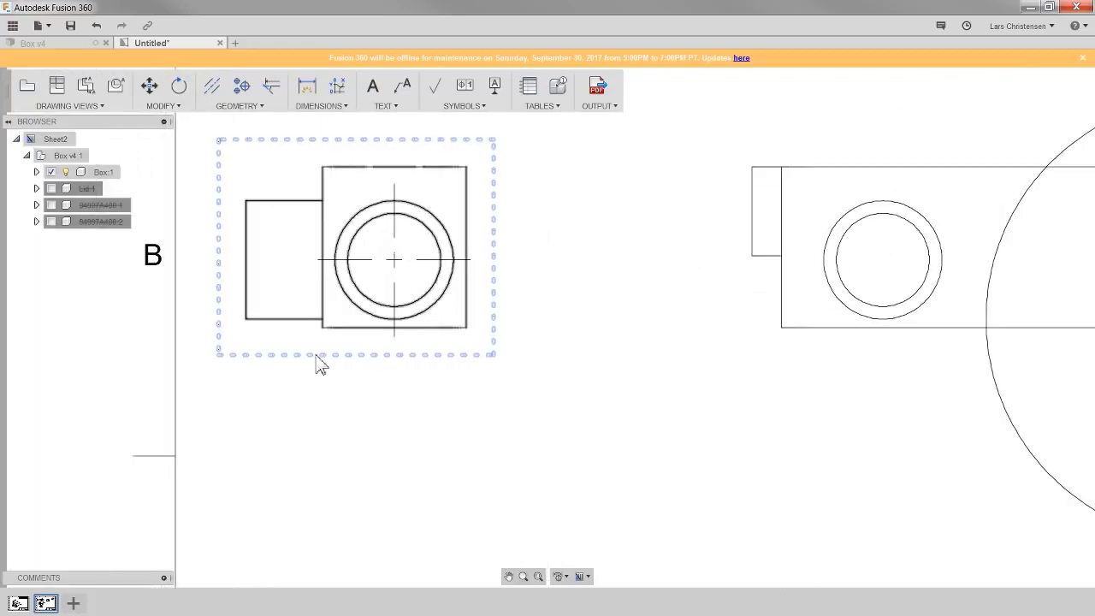
{"action": "scroll", "coordinate": [719, 347], "scroll_direction": "down", "scroll_amount": 2}
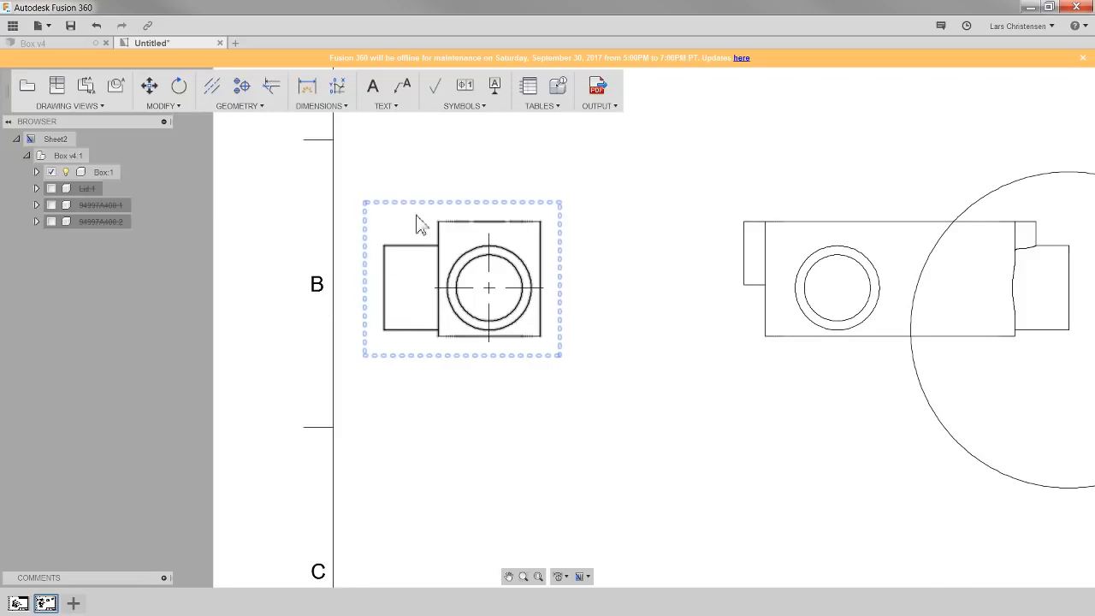
- Add ordinate dimensions to the side view, with origin at the box's top-right corner, to the boss edges and hole center
{"action": "left_click", "coordinate": [336, 89]}
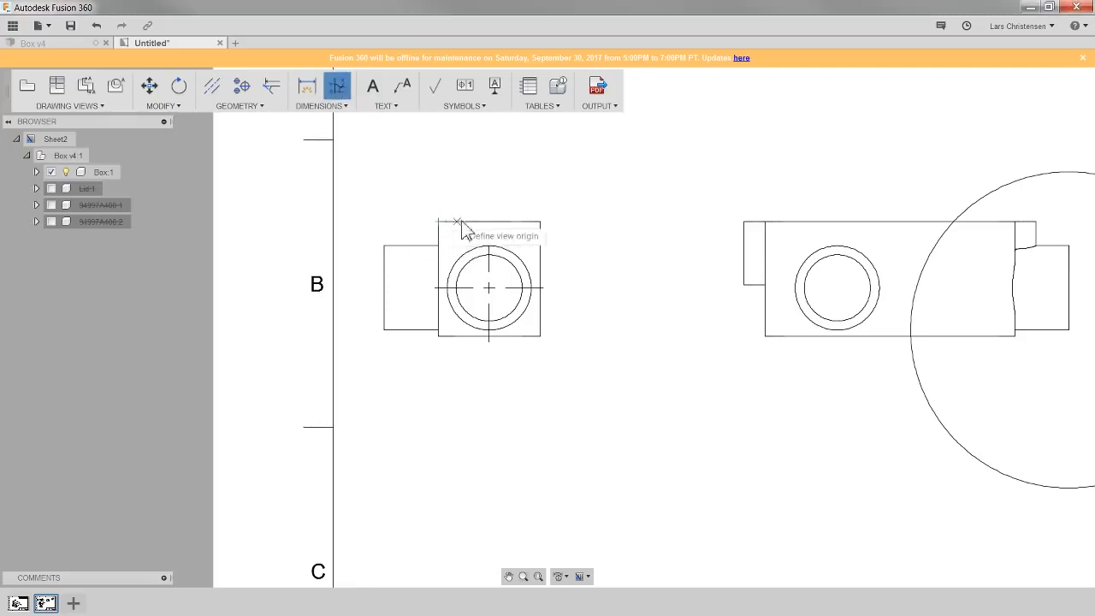
{"action": "left_click", "coordinate": [540, 222]}
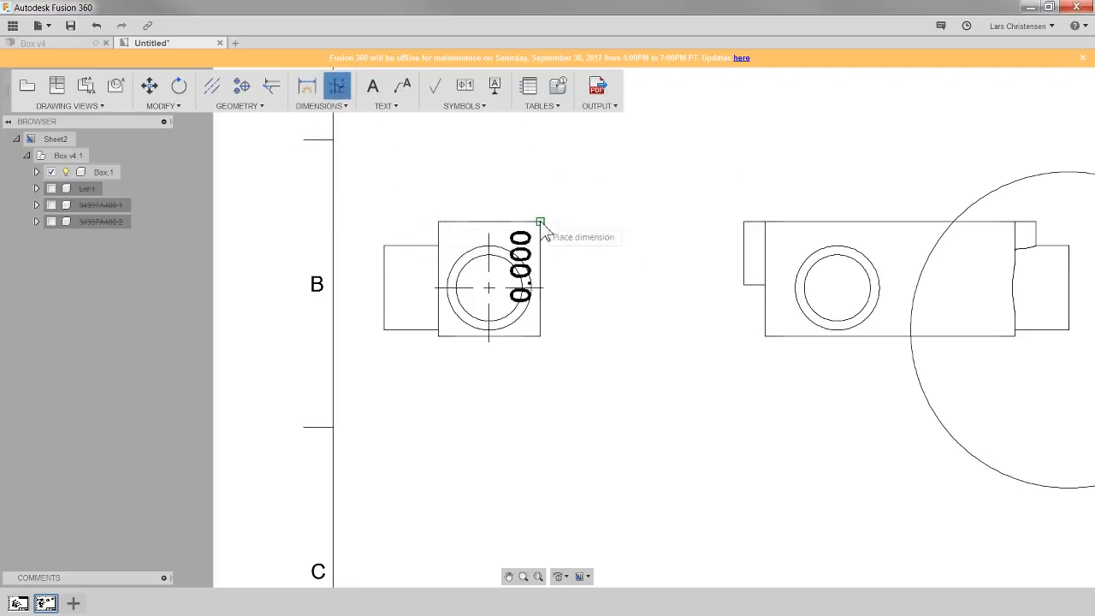
{"action": "left_click", "coordinate": [613, 223]}
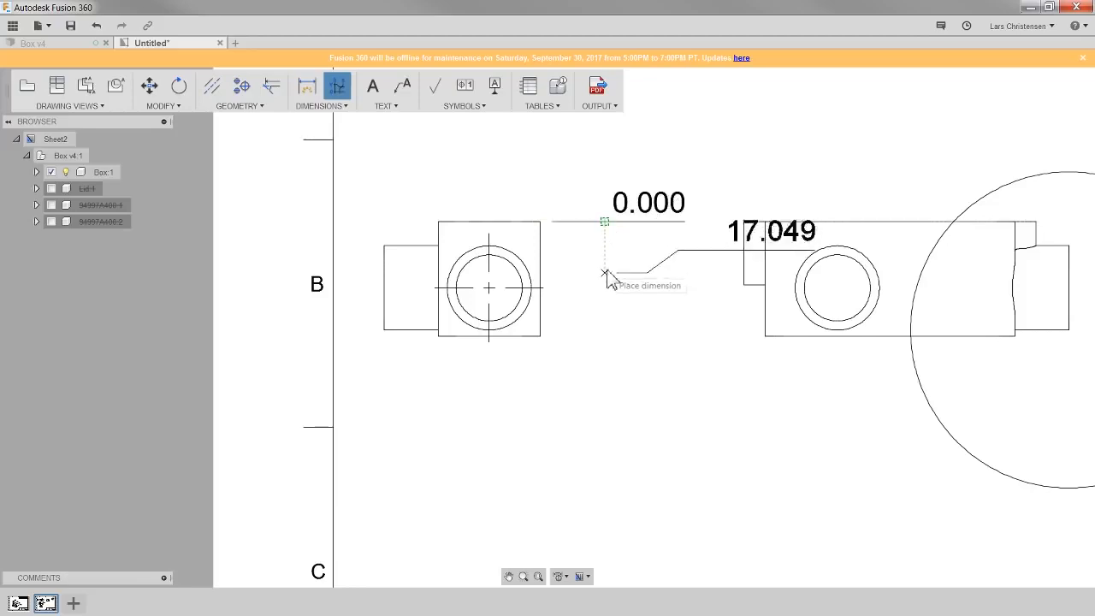
{"action": "left_click", "coordinate": [438, 246]}
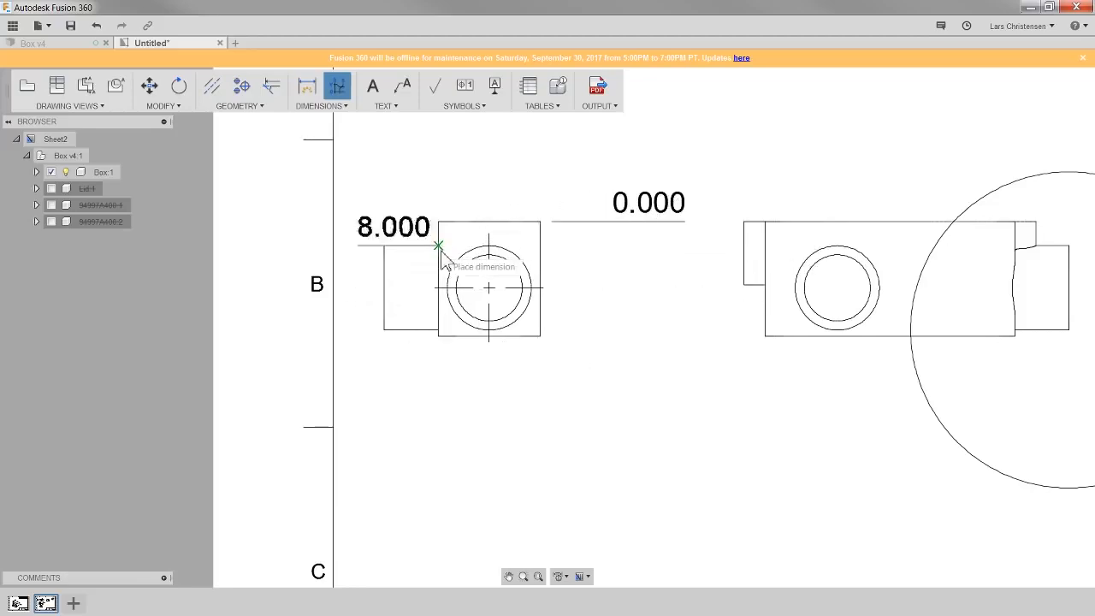
{"action": "left_click", "coordinate": [609, 267]}
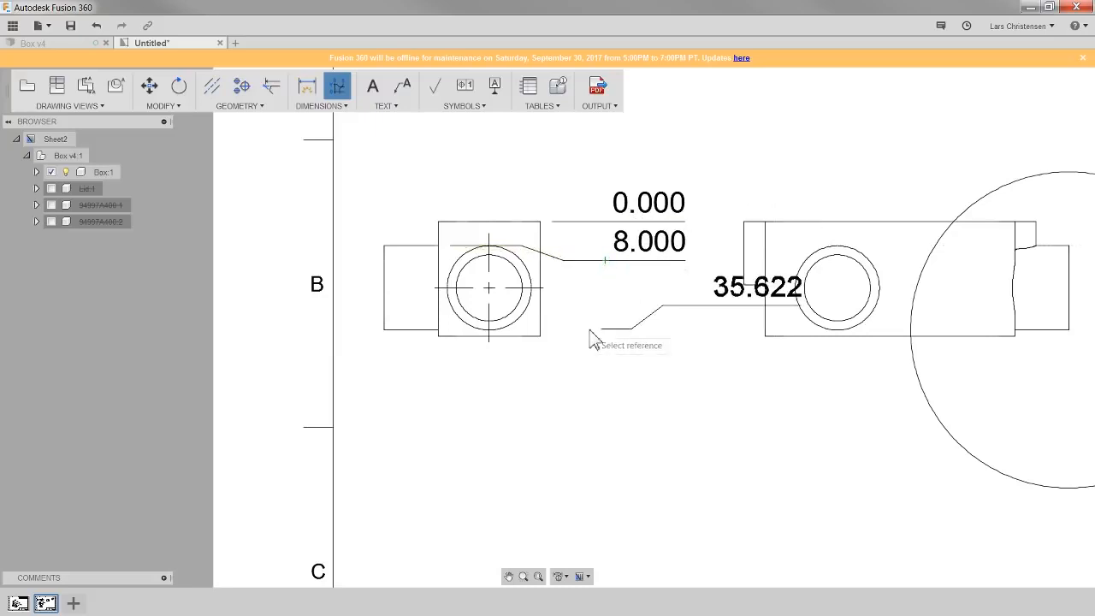
{"action": "left_click", "coordinate": [490, 288]}
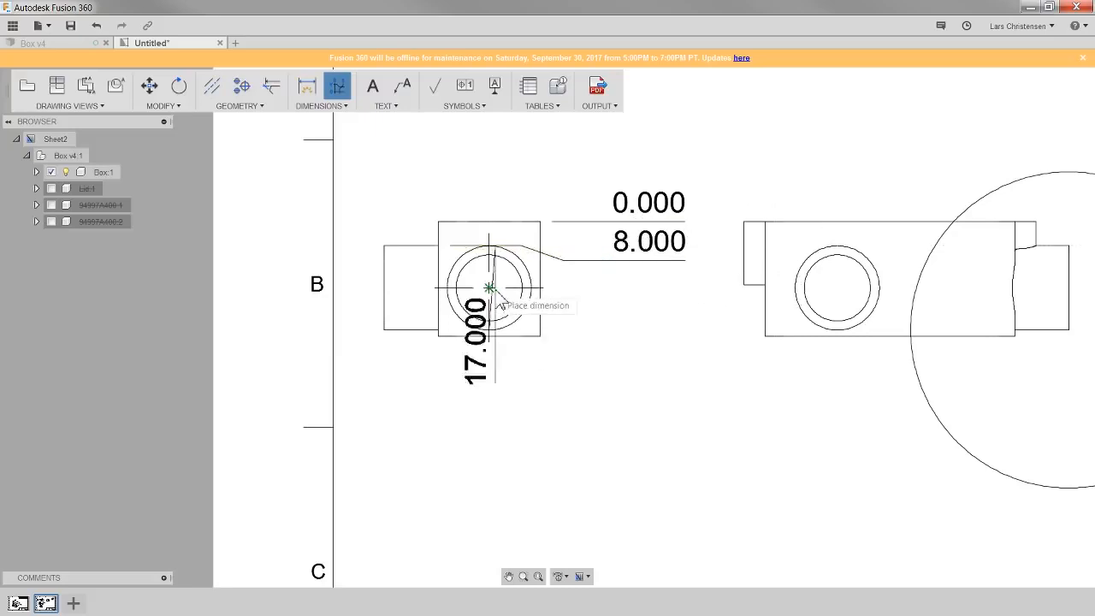
{"action": "left_click", "coordinate": [602, 306]}
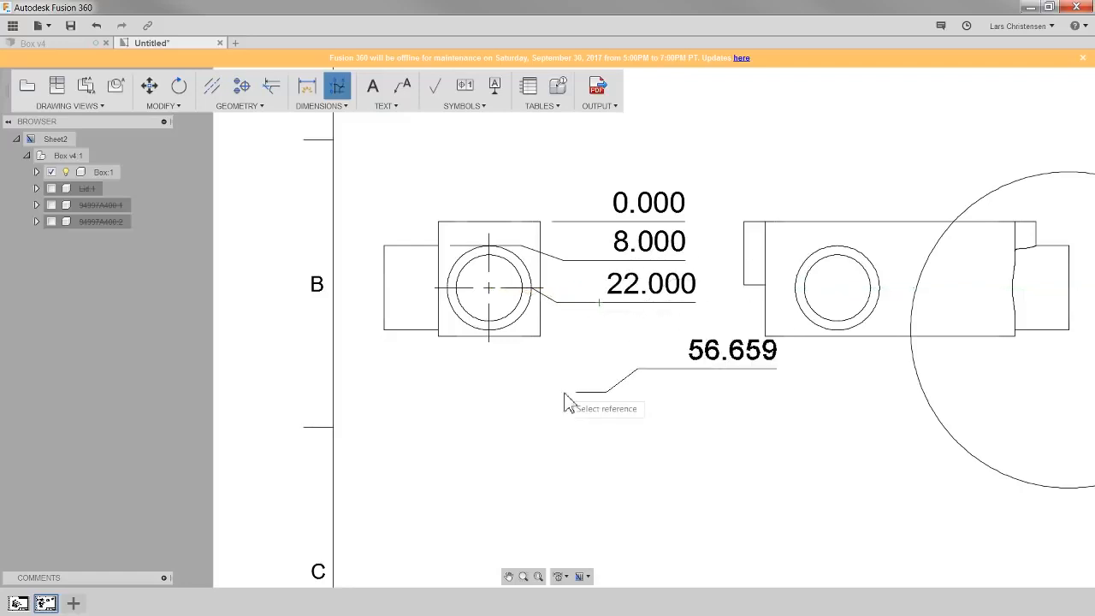
{"action": "left_click", "coordinate": [438, 336]}
{"action": "left_click", "coordinate": [602, 345]}
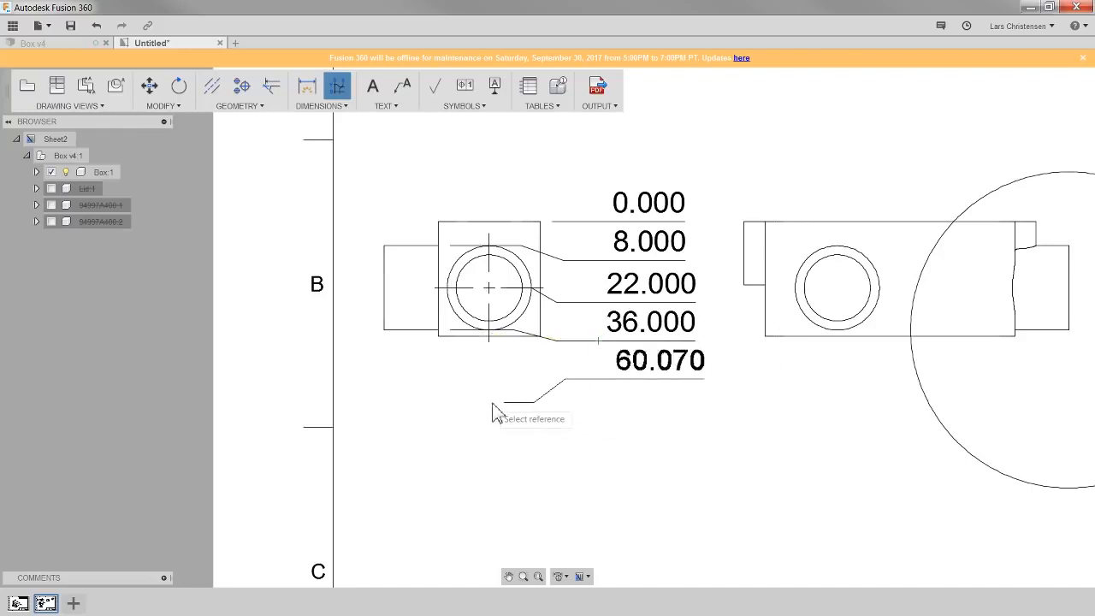
{"action": "left_click", "coordinate": [539, 335]}
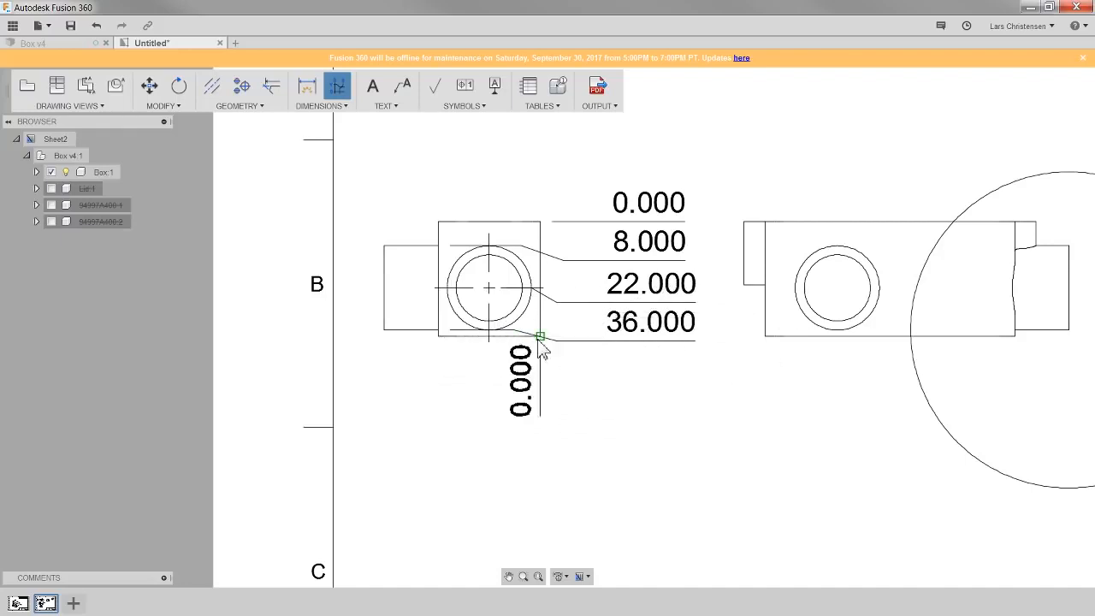
{"action": "left_click", "coordinate": [607, 385]}
{"action": "key", "text": "Return"}
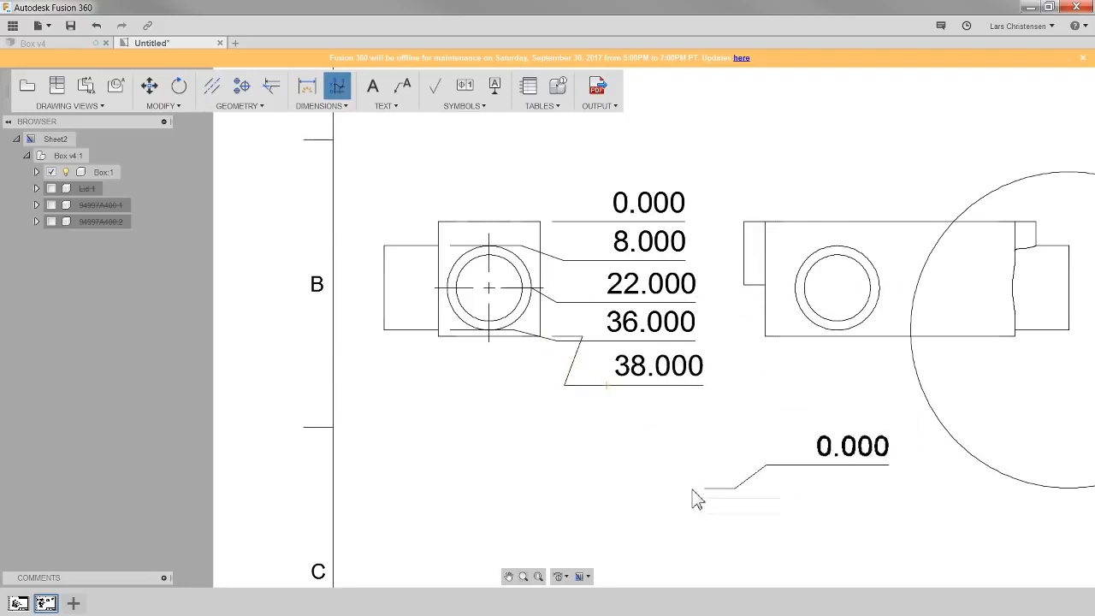
{"action": "key", "text": "Escape"}
{"action": "left_click", "coordinate": [728, 454]}
{"action": "left_click", "coordinate": [652, 199]}
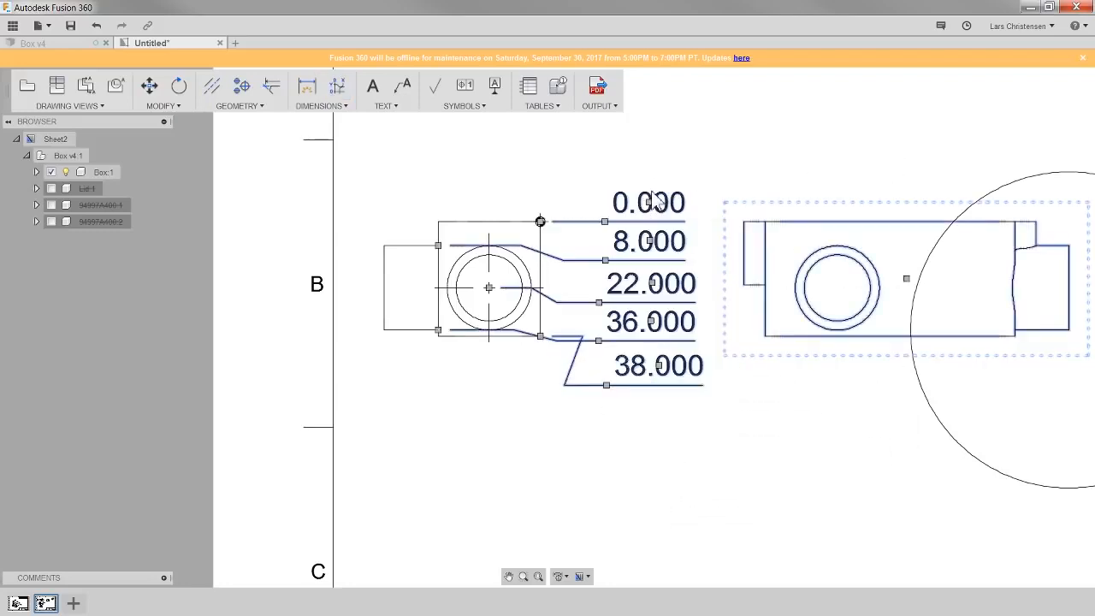
{"action": "left_click", "coordinate": [528, 450]}
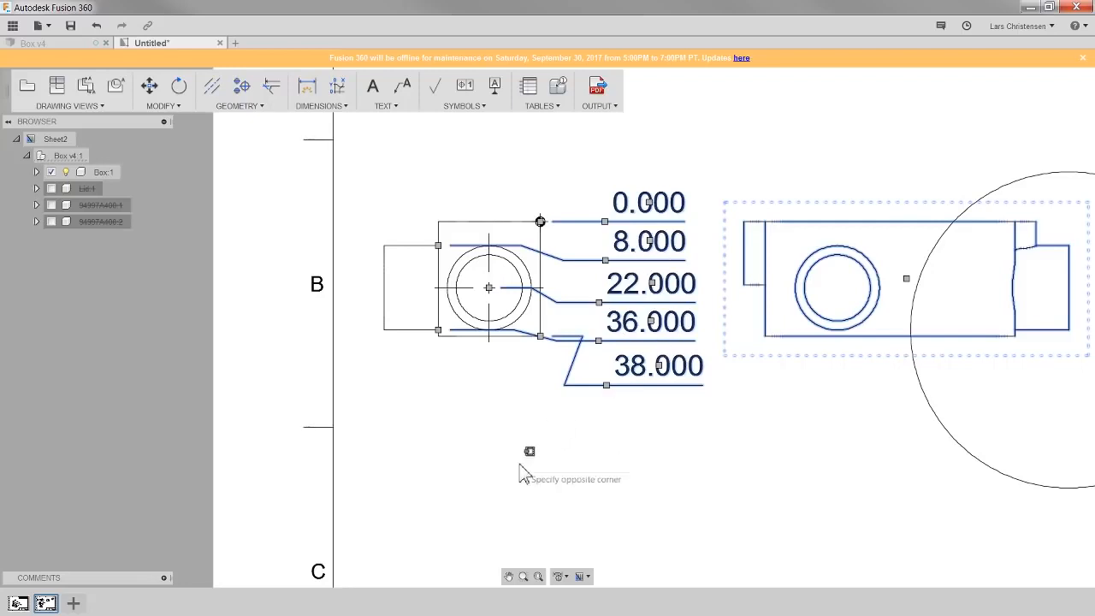
{"action": "left_click", "coordinate": [499, 480]}
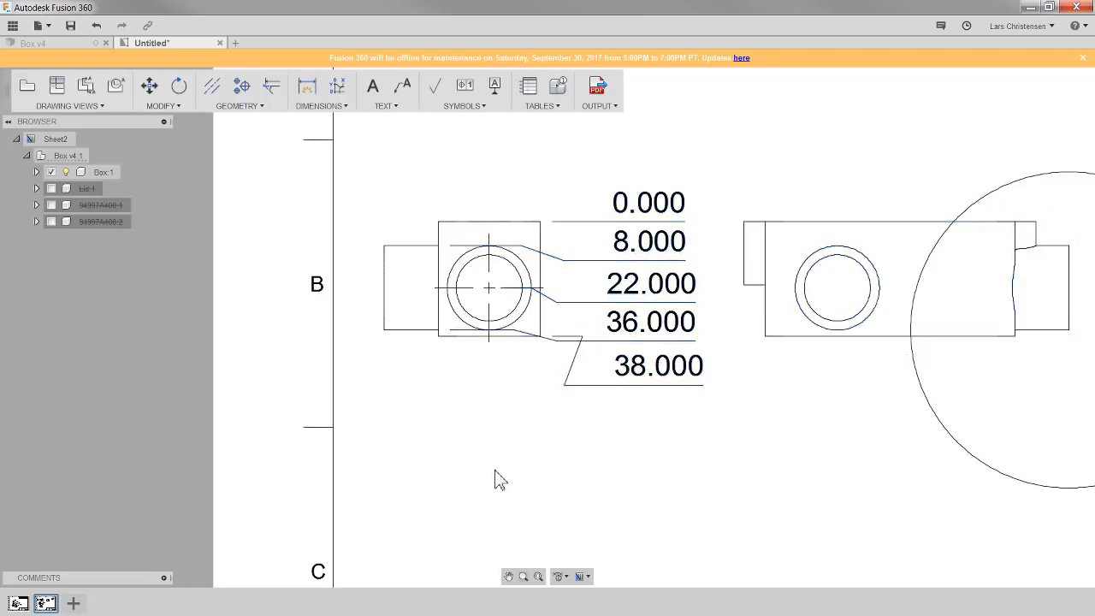
{"action": "left_click", "coordinate": [337, 109]}
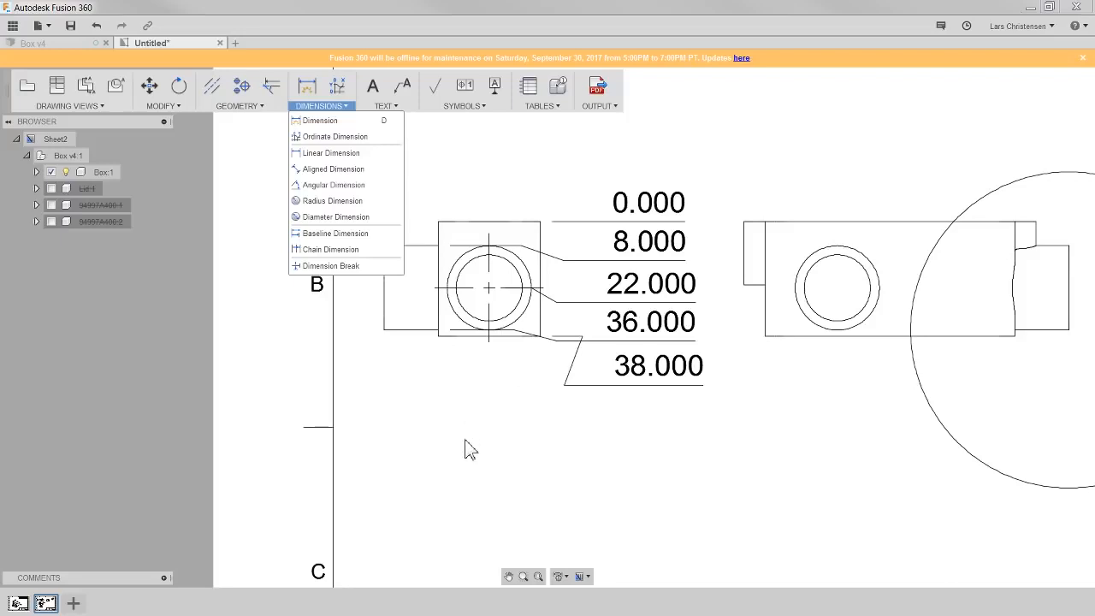
{"action": "left_click", "coordinate": [451, 418]}
- Reposition the 0.000, 8.000 and 22.000 ordinate dimensions so their text and leaders are evenly spaced
{"action": "left_click", "coordinate": [646, 208]}
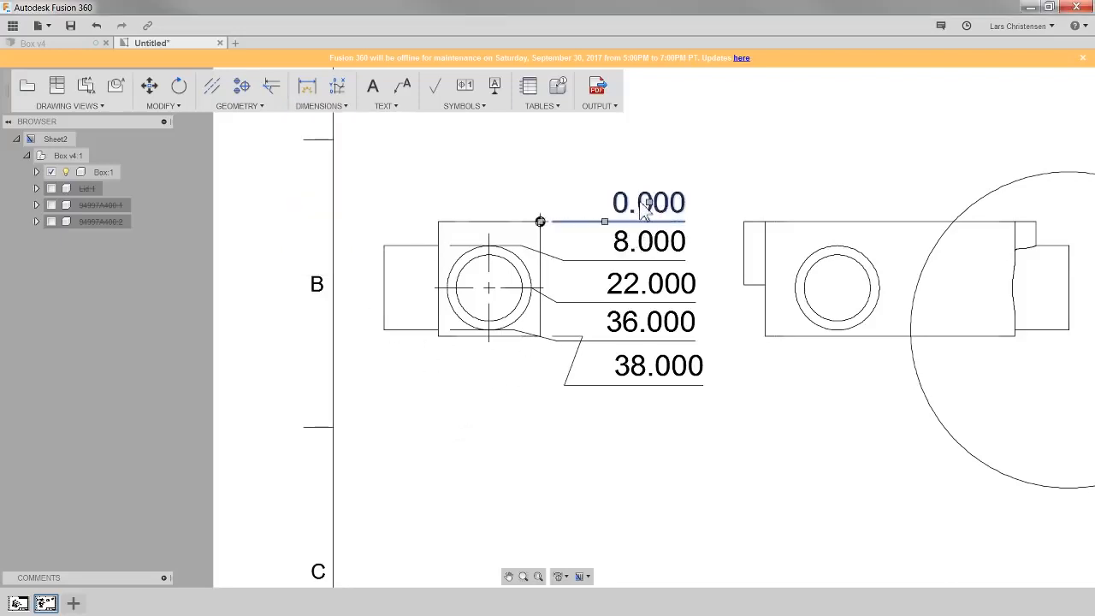
{"action": "left_click", "coordinate": [605, 223]}
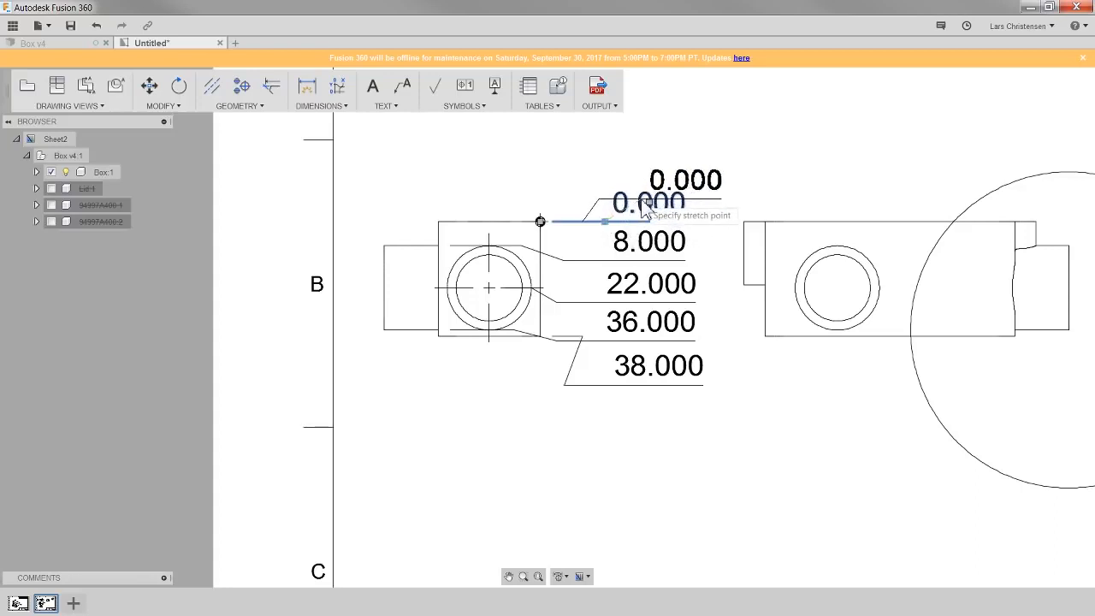
{"action": "left_click", "coordinate": [631, 211]}
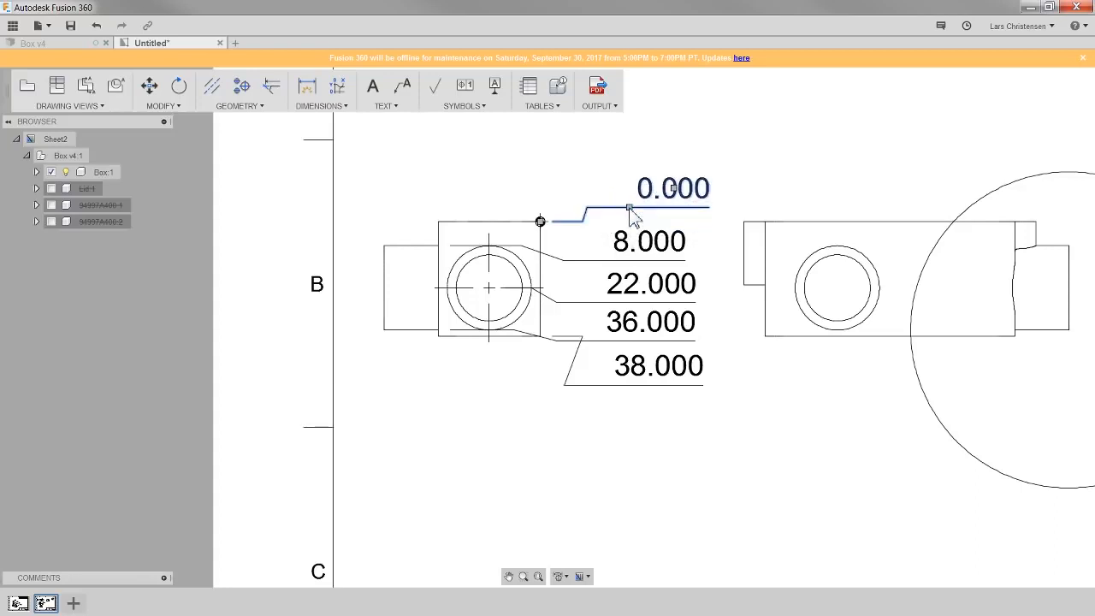
{"action": "left_click", "coordinate": [635, 258]}
{"action": "left_click", "coordinate": [604, 260]}
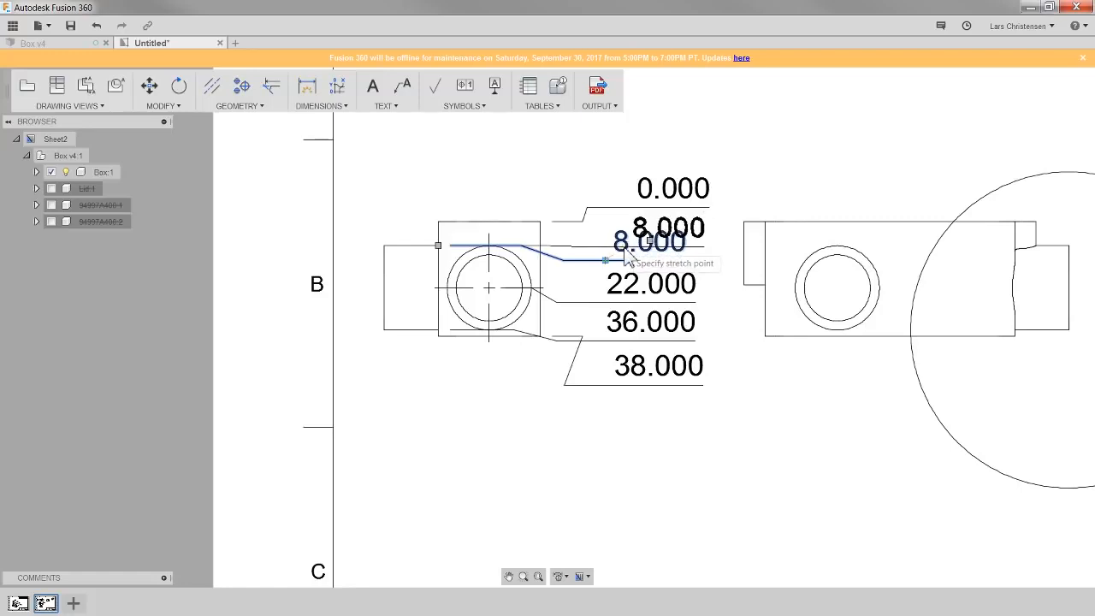
{"action": "left_click", "coordinate": [626, 247]}
{"action": "left_click", "coordinate": [622, 295]}
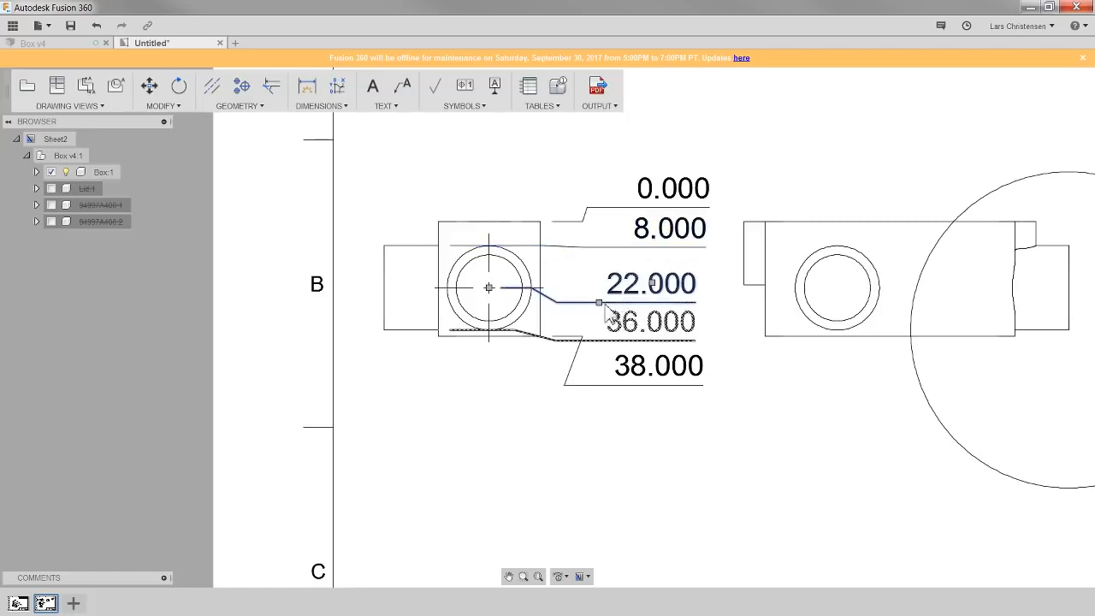
{"action": "left_click", "coordinate": [600, 303]}
{"action": "left_click", "coordinate": [618, 295]}
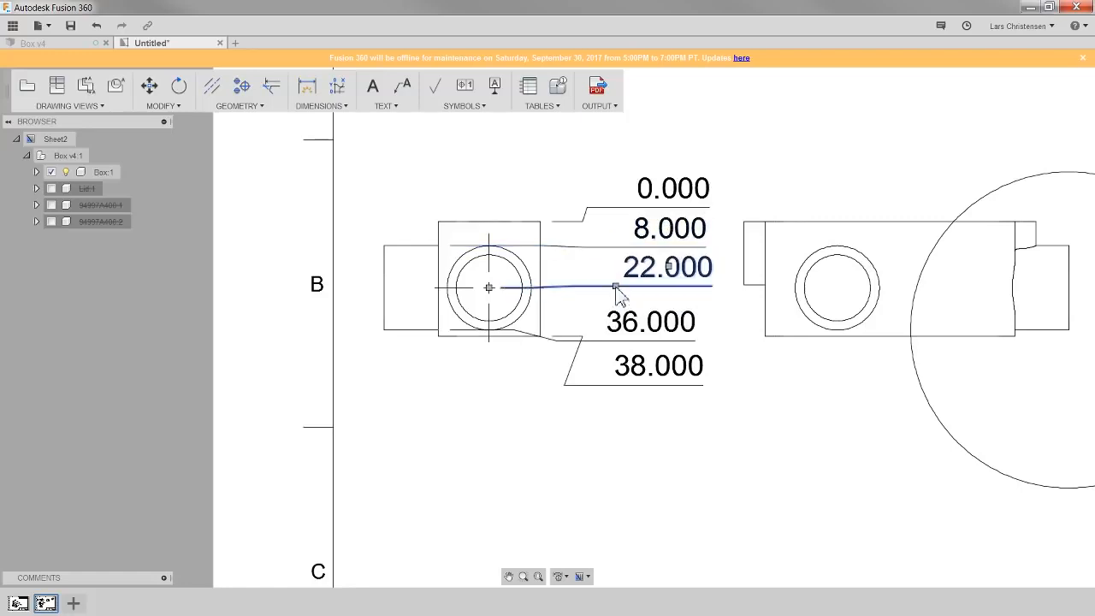
{"action": "left_click", "coordinate": [408, 193]}
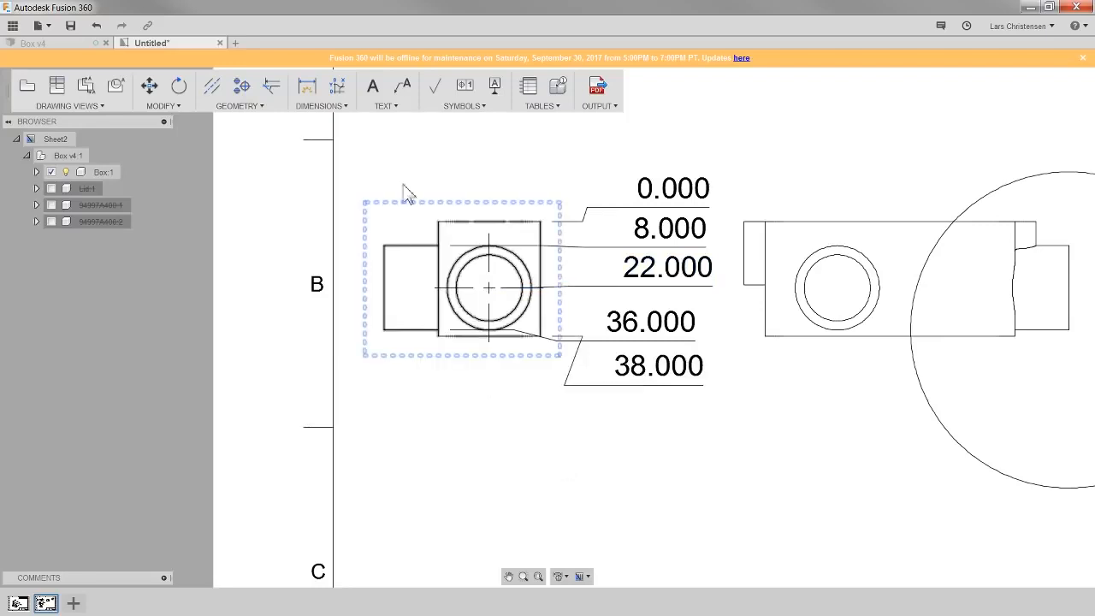
- Add a dimension break to the 36.000 and 38.000 ordinate dimensions
{"action": "left_click", "coordinate": [339, 107]}
{"action": "left_click", "coordinate": [325, 266]}
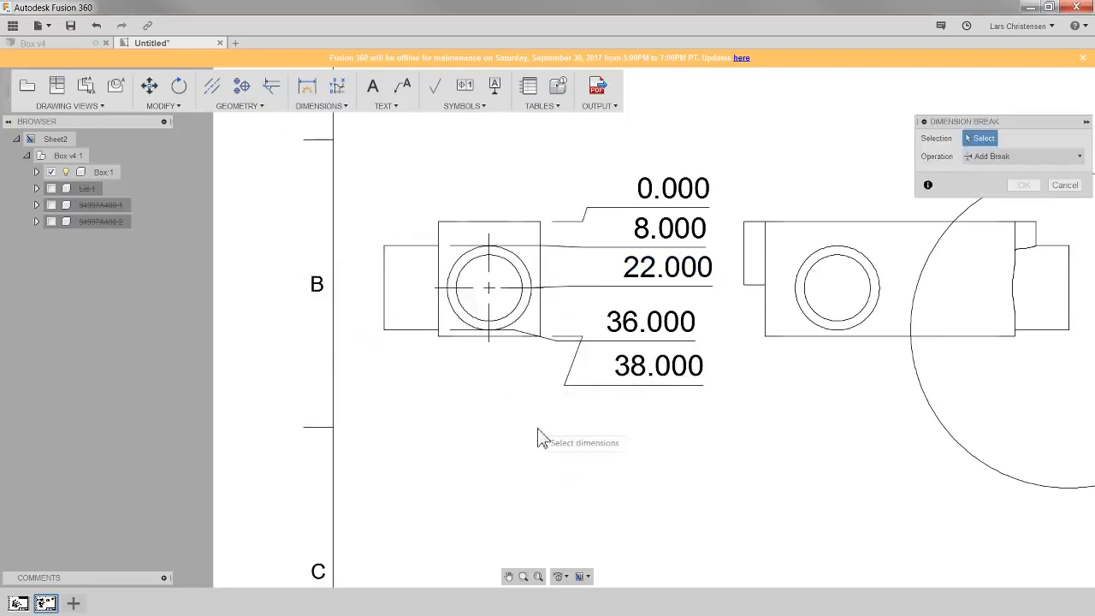
{"action": "left_click", "coordinate": [624, 325]}
{"action": "left_click", "coordinate": [602, 392]}
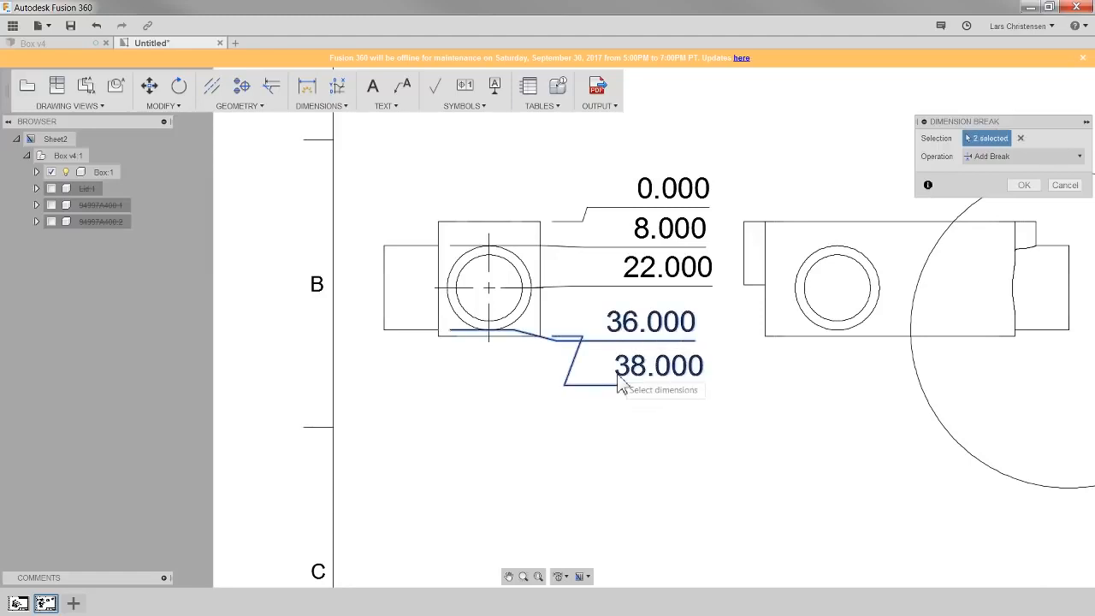
{"action": "left_click", "coordinate": [1025, 185]}
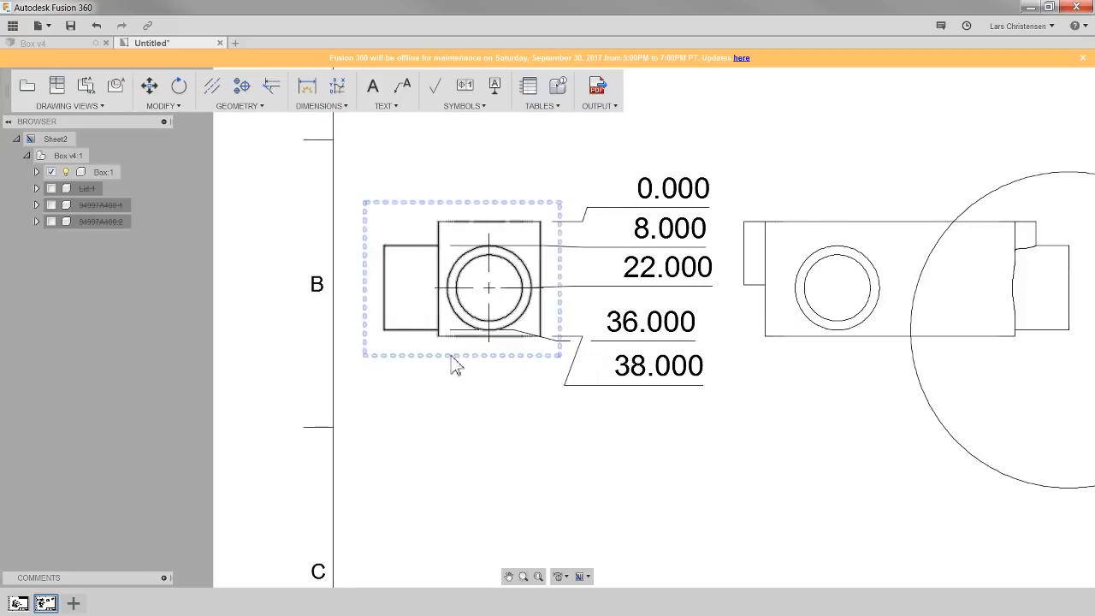
- Create baseline dimensions from the boss width dimension to two further edges of the top view
{"action": "left_click", "coordinate": [338, 109]}
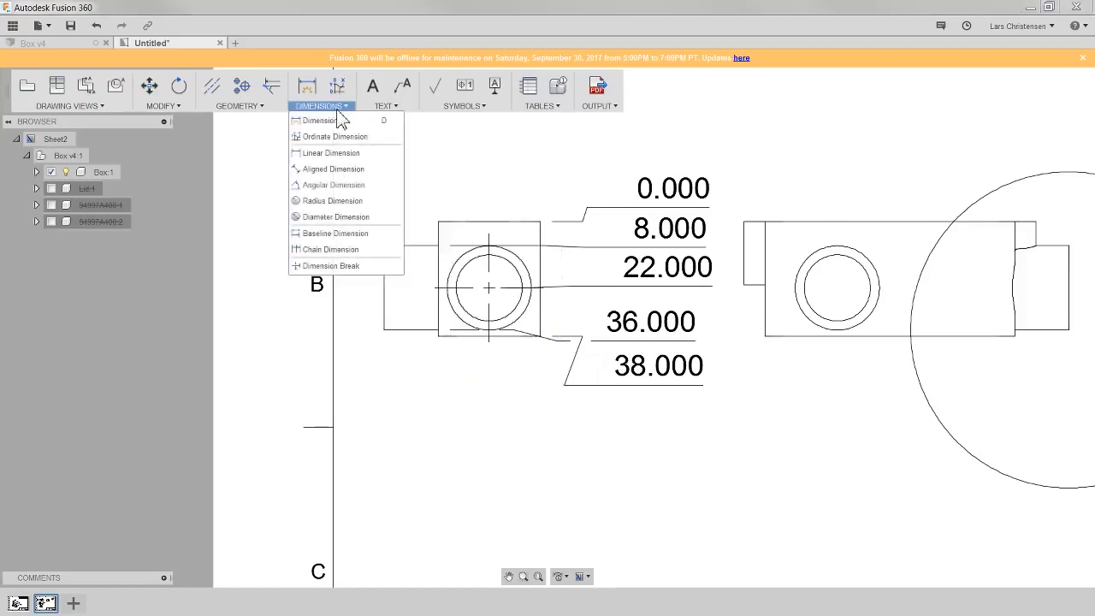
{"action": "left_click", "coordinate": [344, 240]}
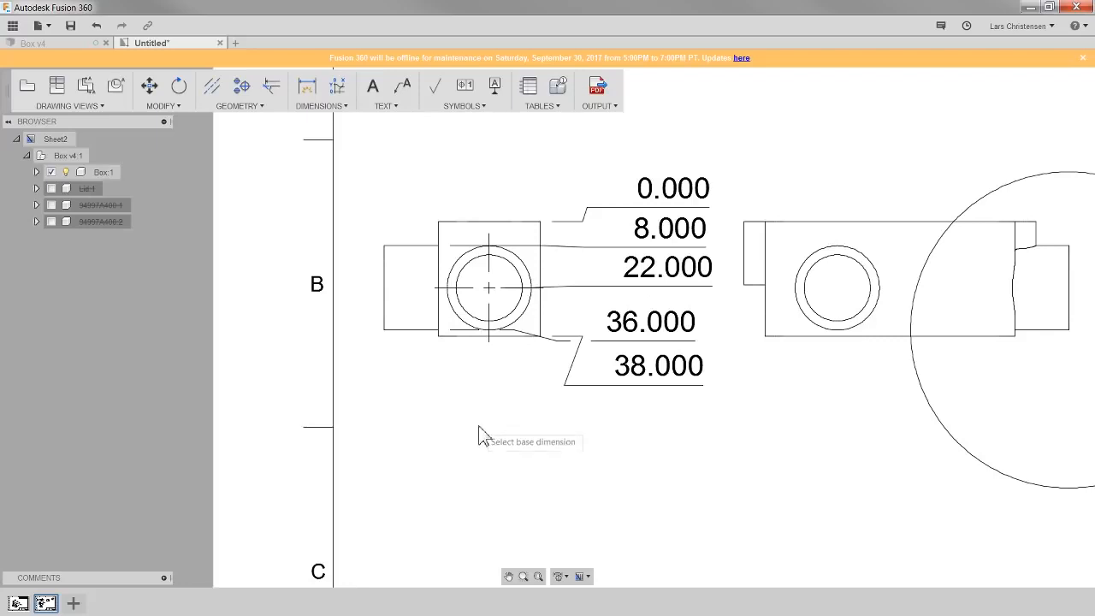
{"action": "scroll", "coordinate": [904, 188], "scroll_direction": "up", "scroll_amount": 2}
{"action": "scroll", "coordinate": [905, 188], "scroll_direction": "up", "scroll_amount": 1}
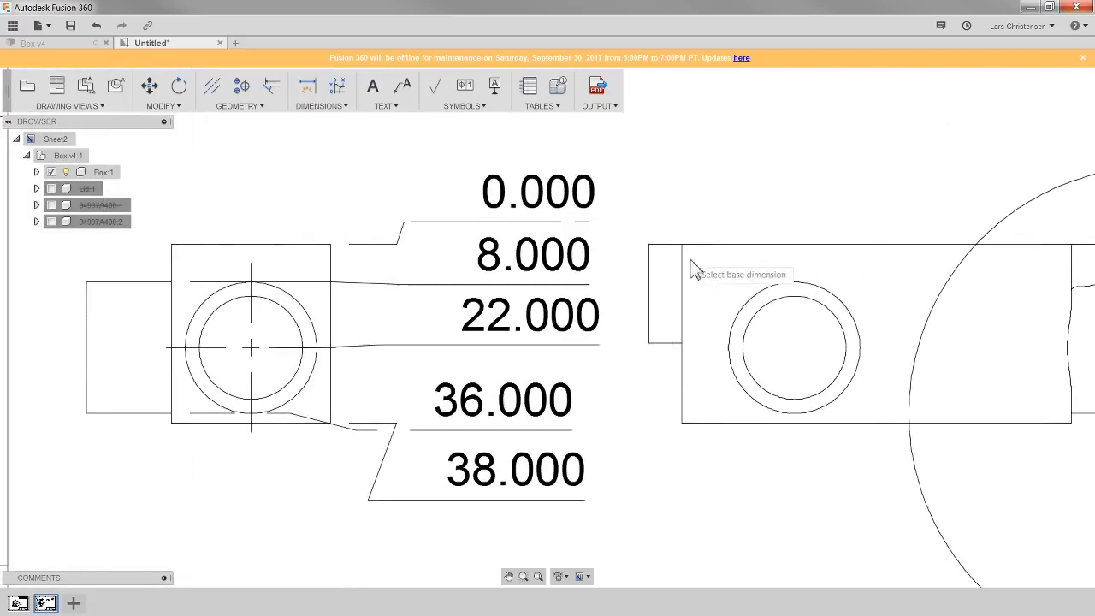
{"action": "scroll", "coordinate": [646, 267], "scroll_direction": "down", "scroll_amount": 5}
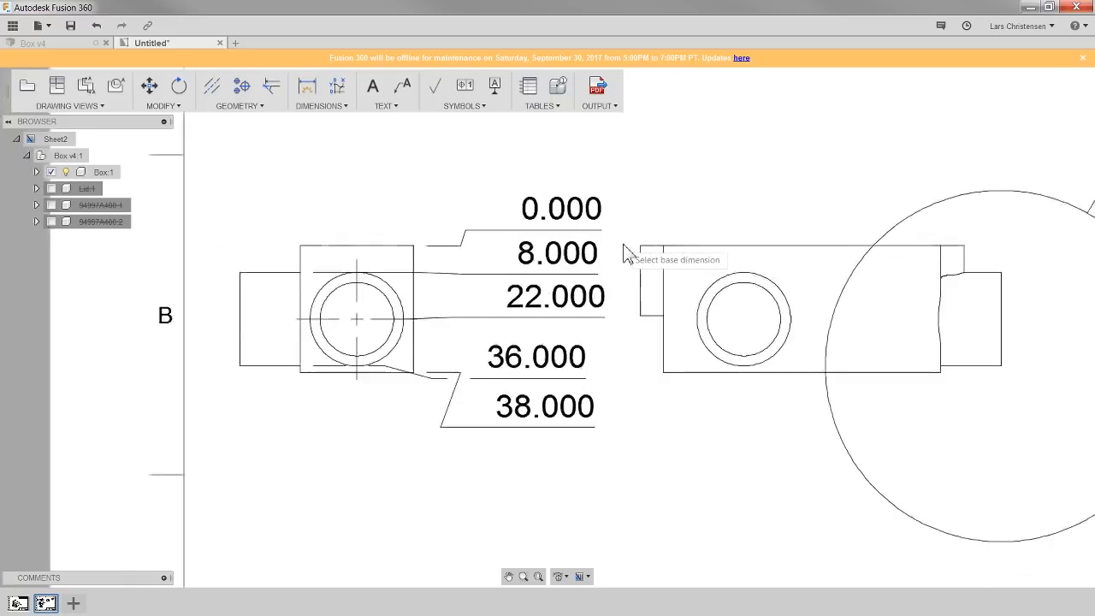
{"action": "scroll", "coordinate": [616, 445], "scroll_direction": "up", "scroll_amount": 6}
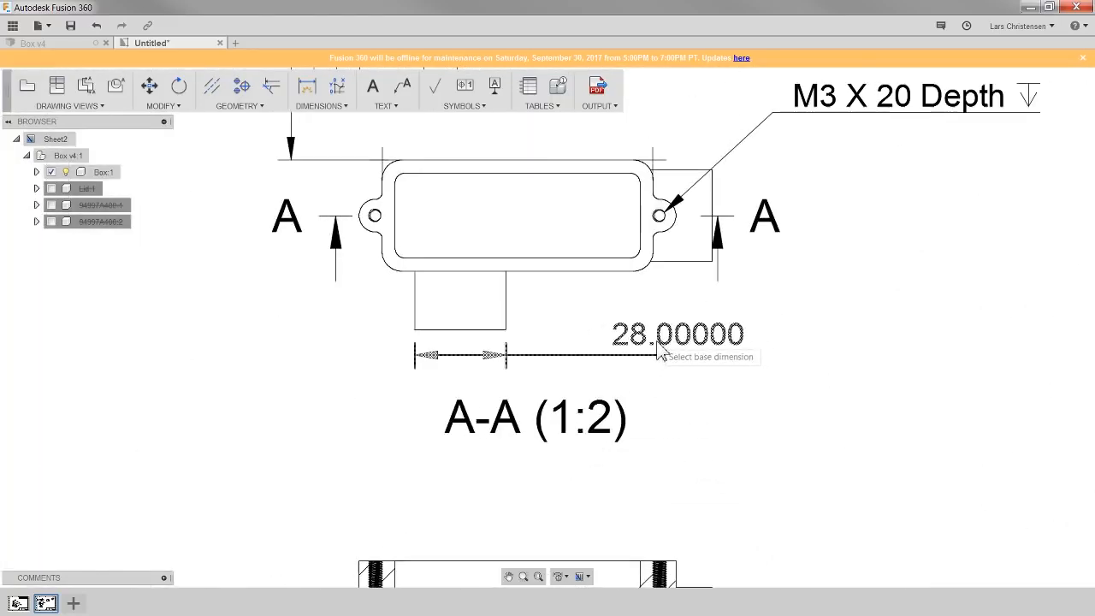
{"action": "left_click", "coordinate": [681, 354]}
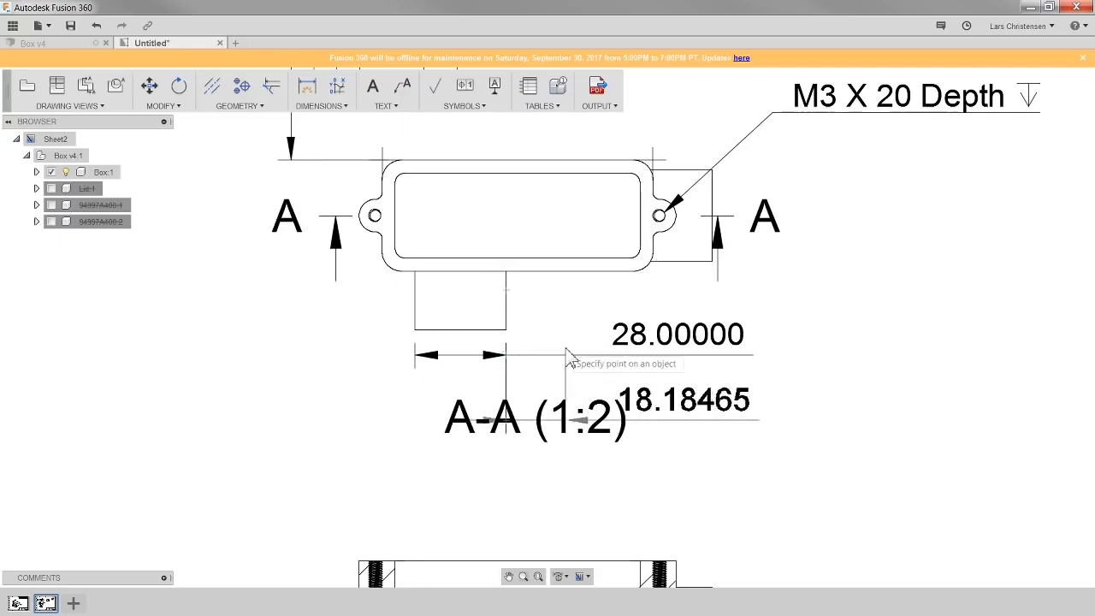
{"action": "left_click", "coordinate": [633, 272]}
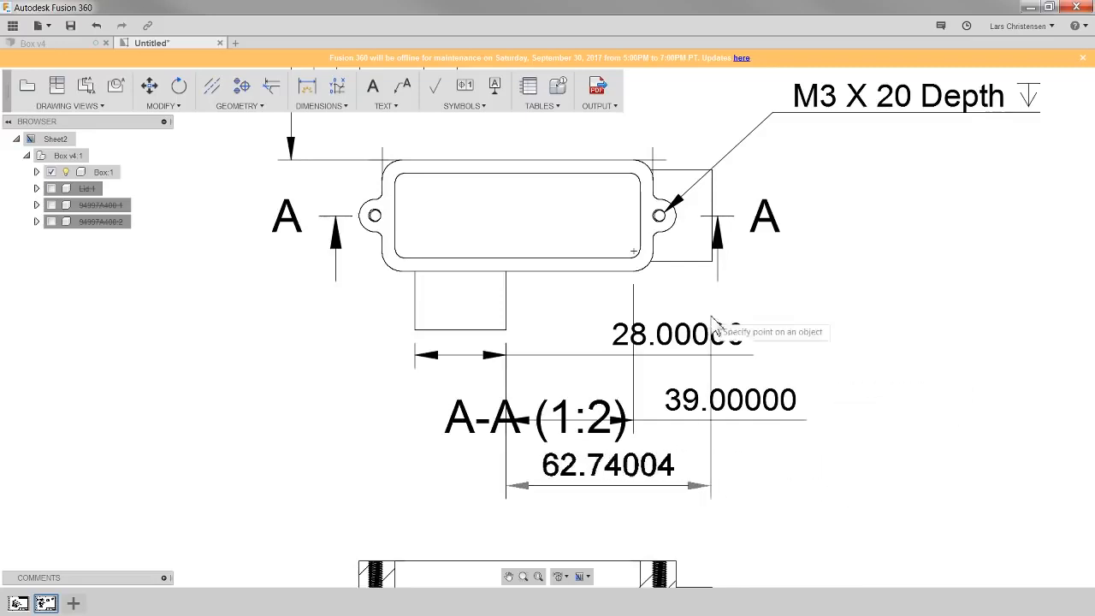
{"action": "left_click", "coordinate": [710, 266]}
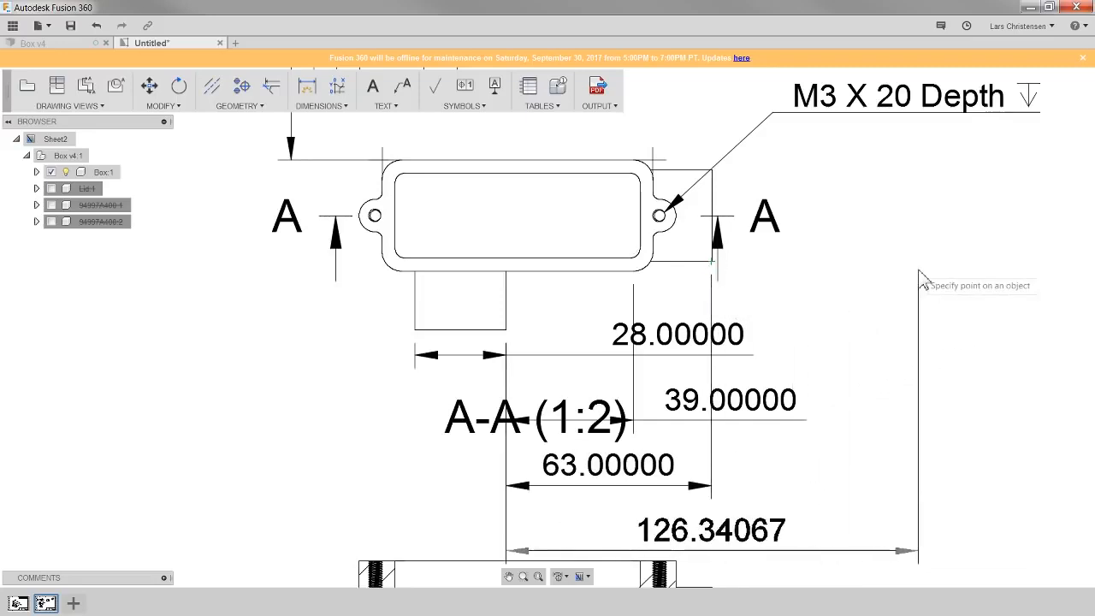
{"action": "key", "text": "Escape"}
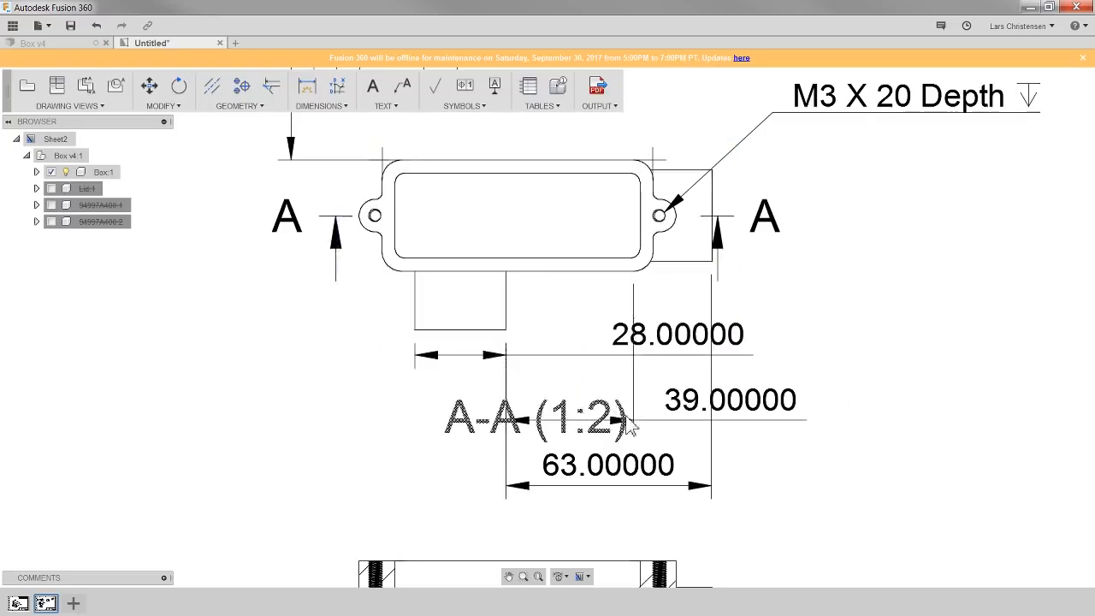
- Move the A-A (1:2) section view label down and to the left, clear of the dimensions
{"action": "left_click", "coordinate": [646, 483]}
{"action": "left_click", "coordinate": [489, 437]}
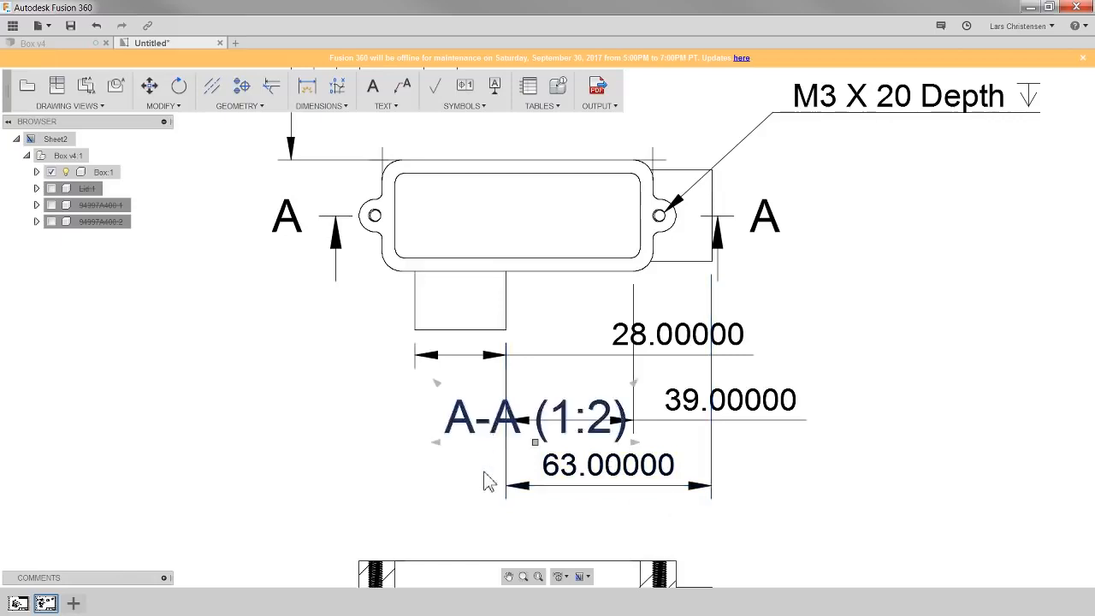
{"action": "left_click", "coordinate": [535, 442]}
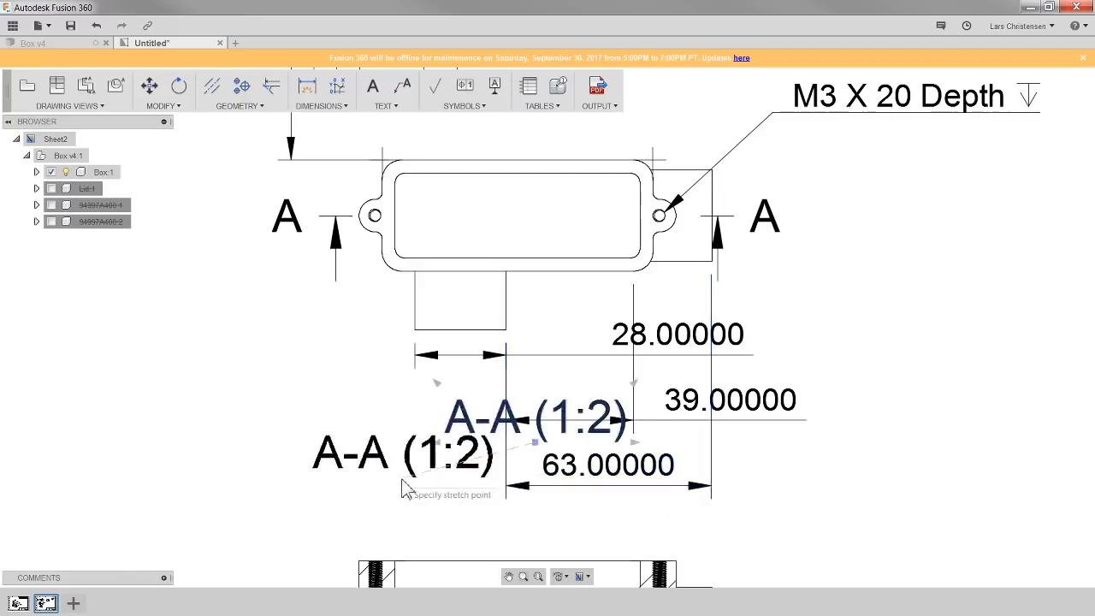
{"action": "left_click", "coordinate": [367, 516]}
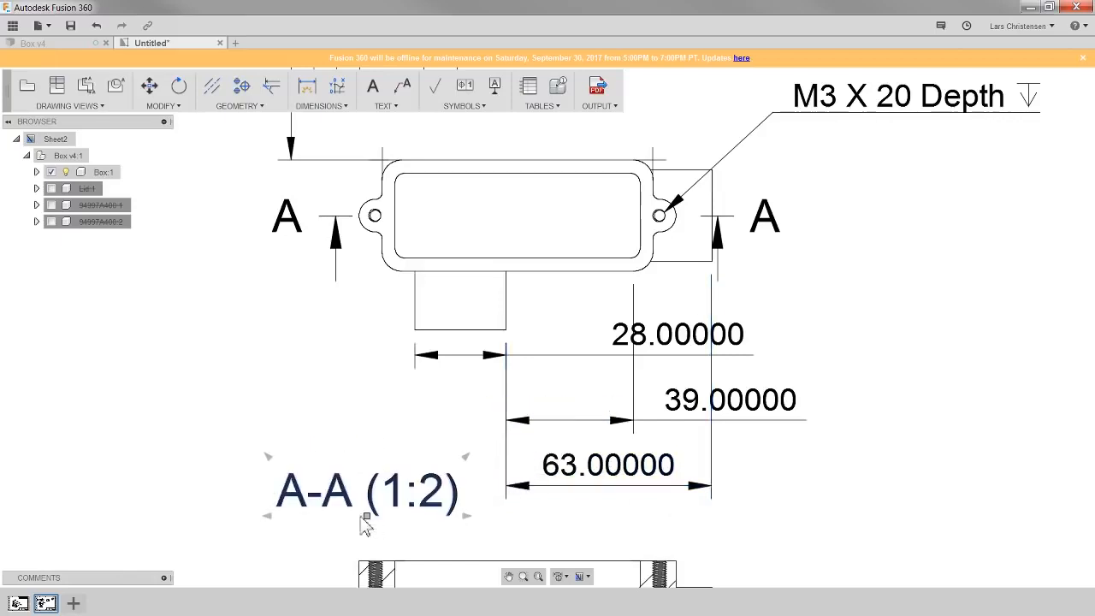
- Move the 63.00000 baseline dimension line lower so it sits beside the section label
{"action": "left_click", "coordinate": [616, 483]}
{"action": "left_click", "coordinate": [712, 488]}
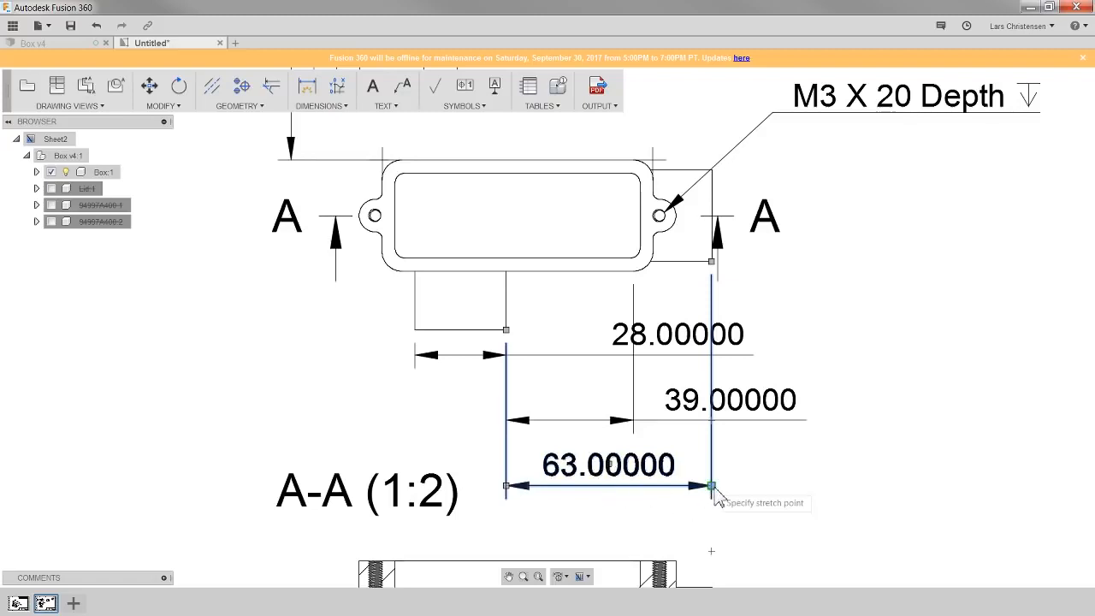
{"action": "left_click", "coordinate": [699, 524]}
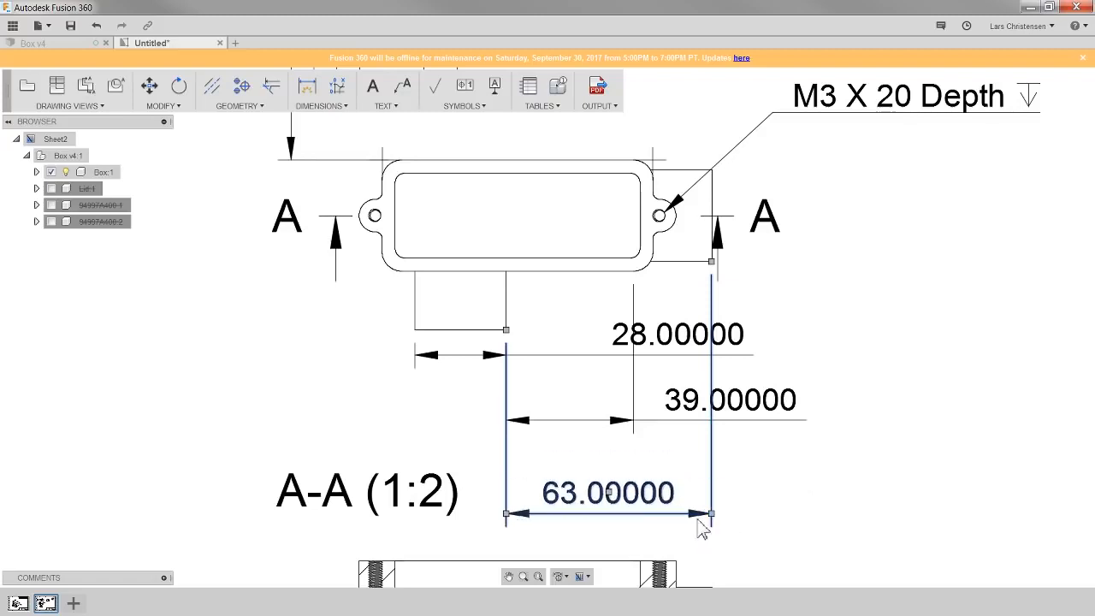
{"action": "key", "text": "Escape"}
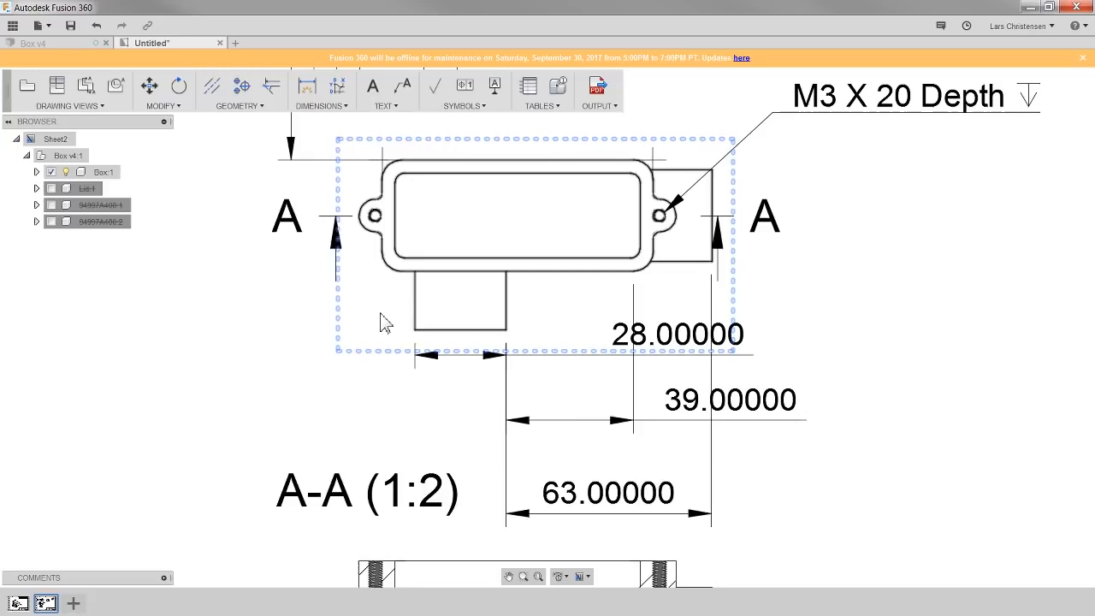
- Save the drawing as Box Drawing in the LiveStream project's master folder
{"action": "scroll", "coordinate": [303, 310], "scroll_direction": "down", "scroll_amount": 5}
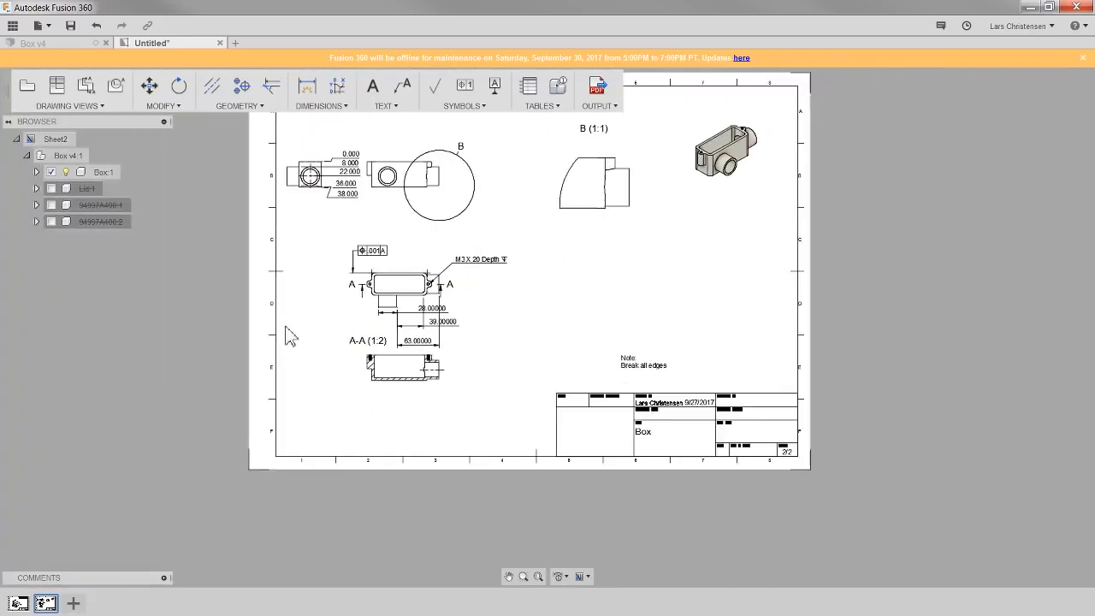
{"action": "scroll", "coordinate": [391, 492], "scroll_direction": "down", "scroll_amount": 2}
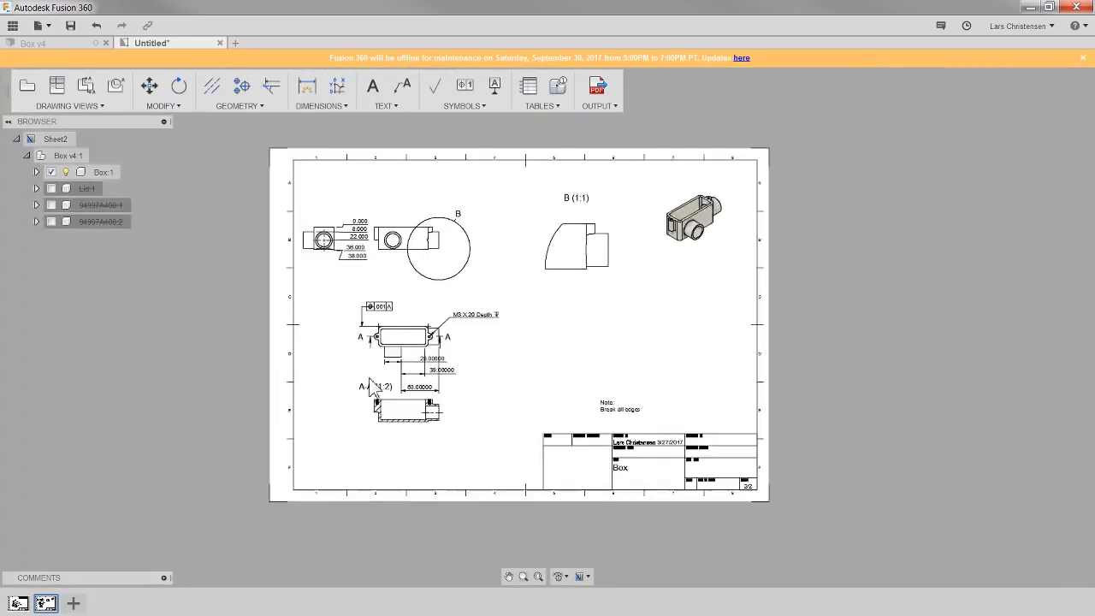
{"action": "scroll", "coordinate": [374, 387], "scroll_direction": "up", "scroll_amount": 1}
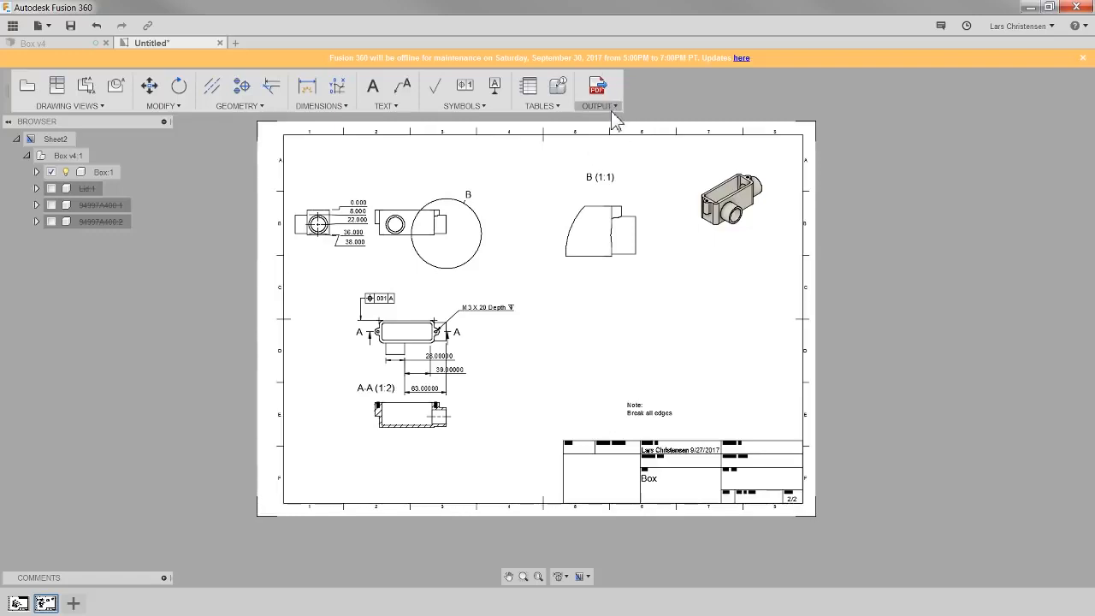
{"action": "left_click", "coordinate": [70, 27]}
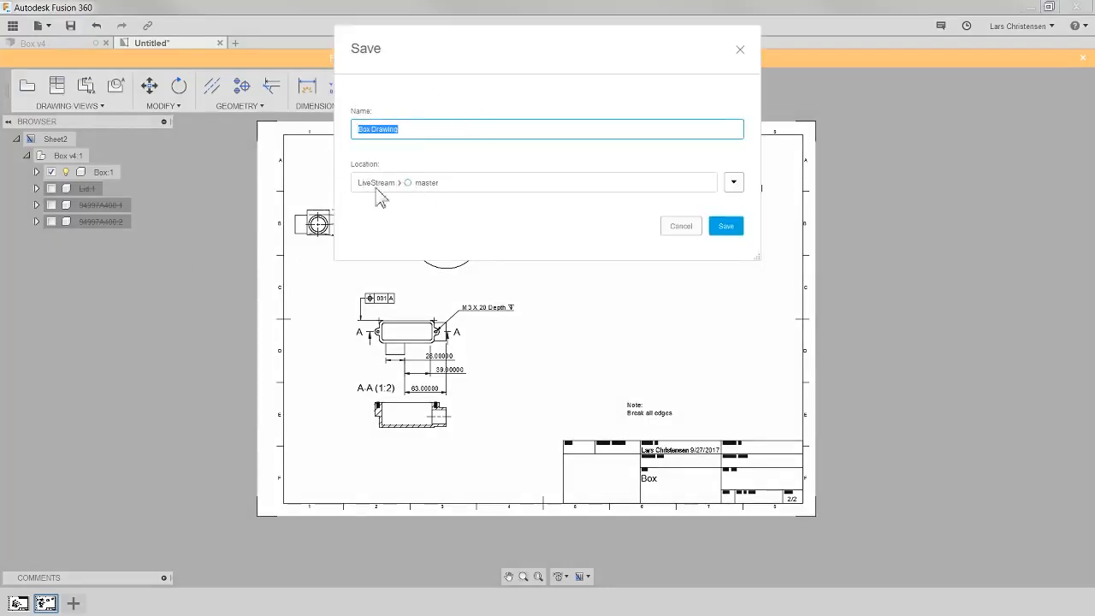
{"action": "left_click", "coordinate": [729, 229]}
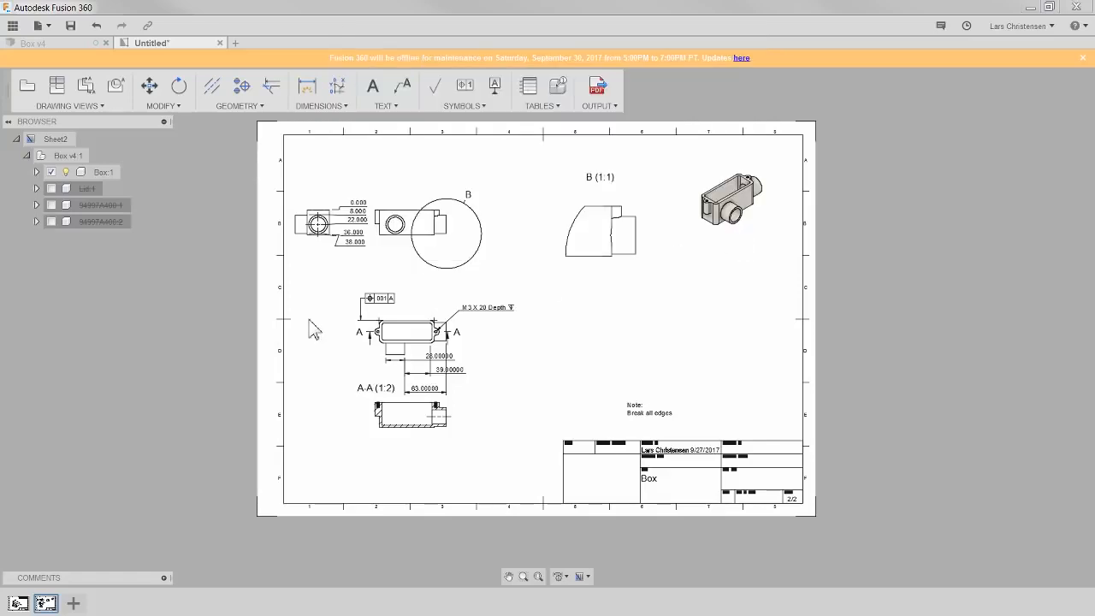
{"action": "left_click", "coordinate": [13, 25]}
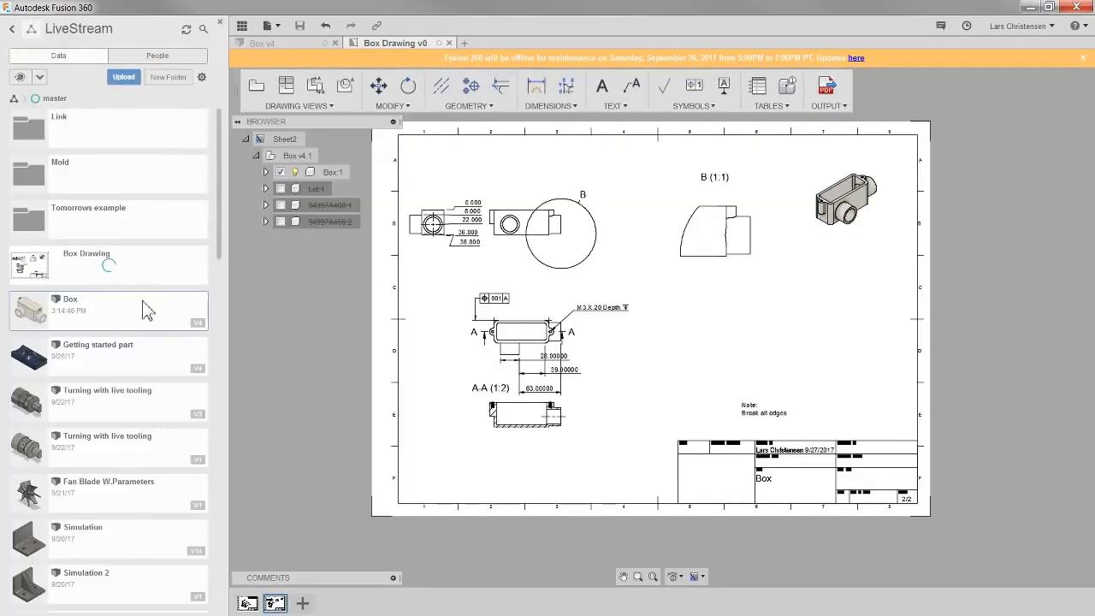
{"action": "left_click", "coordinate": [242, 25]}
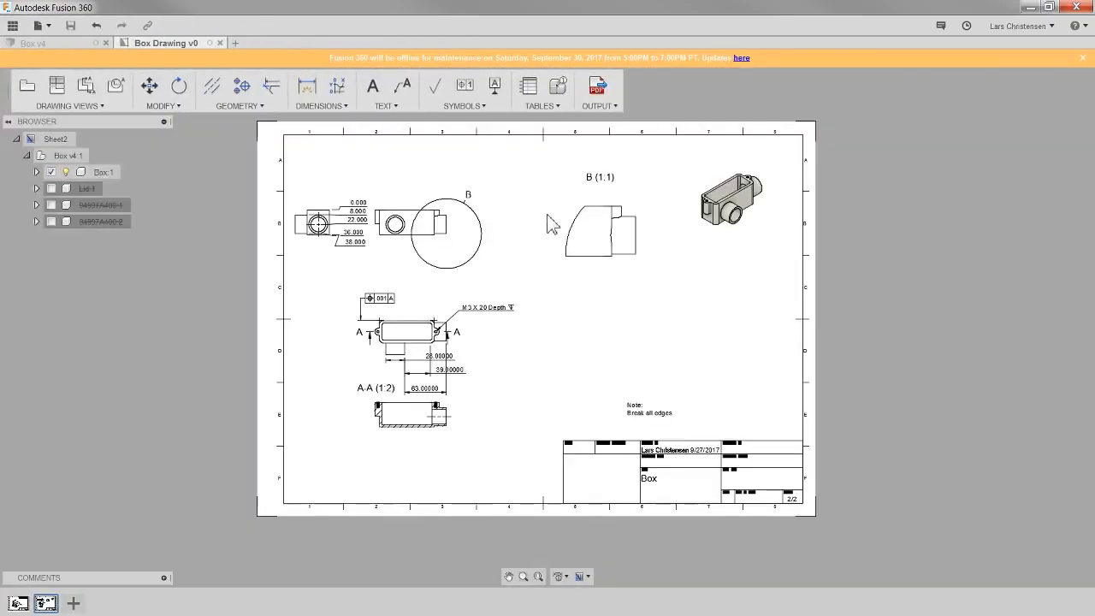
{"action": "left_click", "coordinate": [597, 86]}
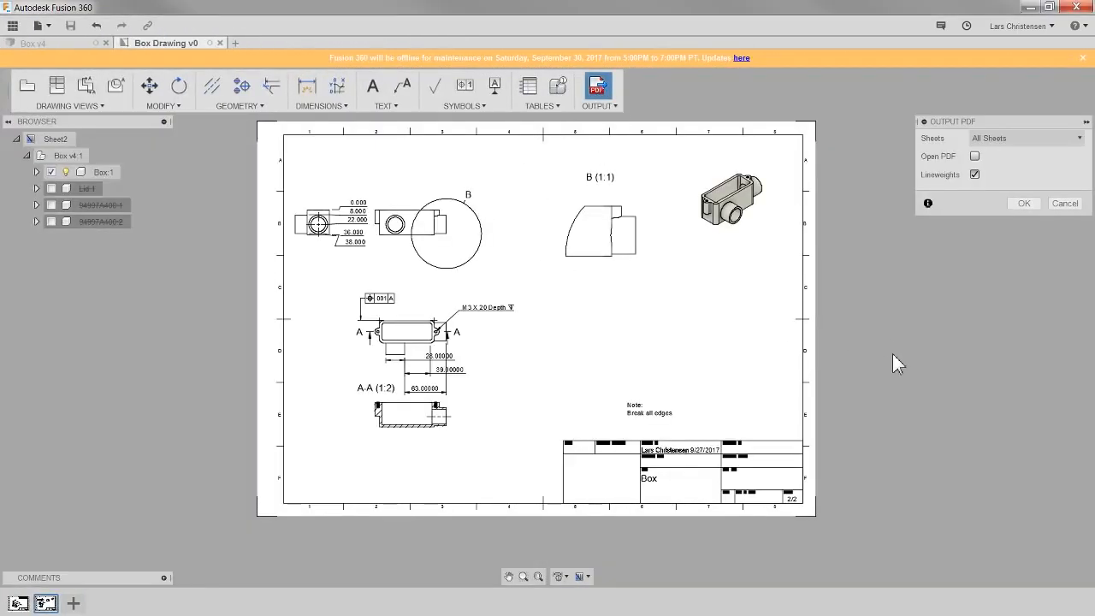
{"action": "left_click", "coordinate": [1012, 139]}
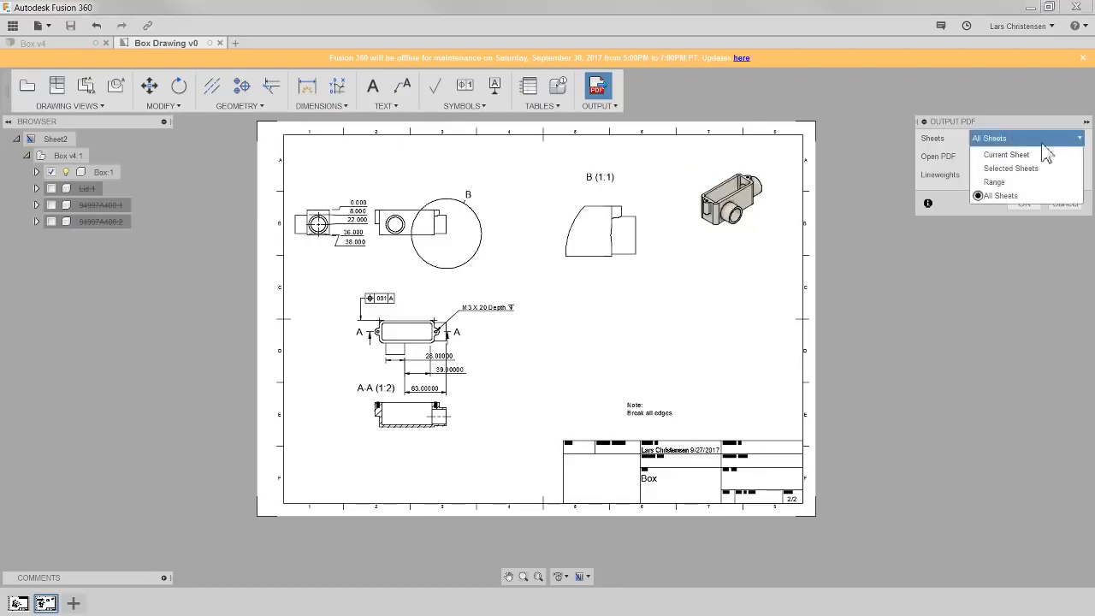
{"action": "left_click", "coordinate": [1044, 140]}
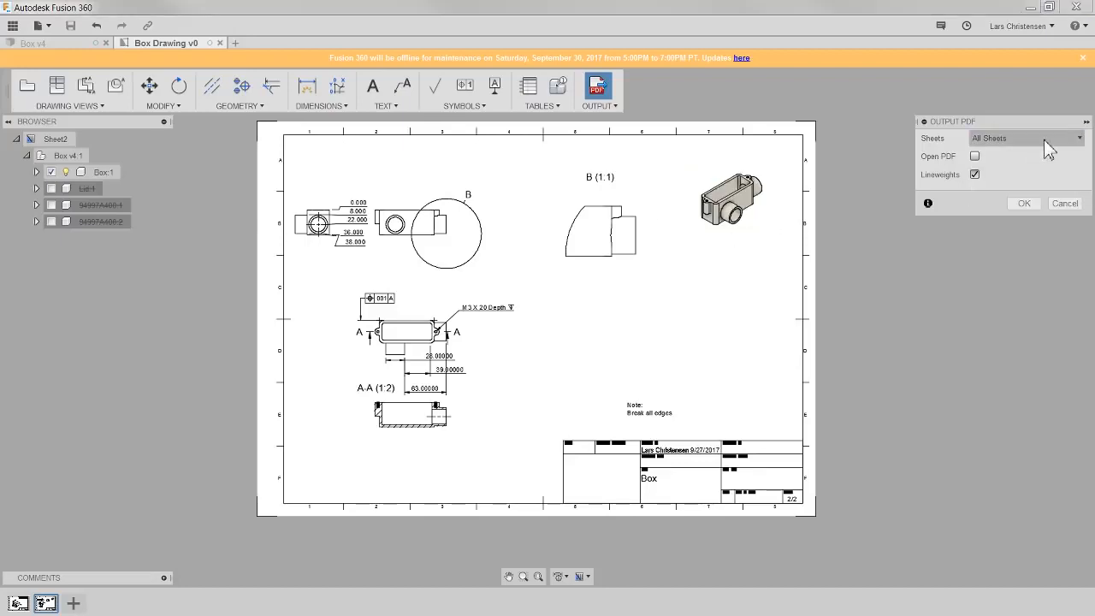
{"action": "left_click", "coordinate": [974, 156]}
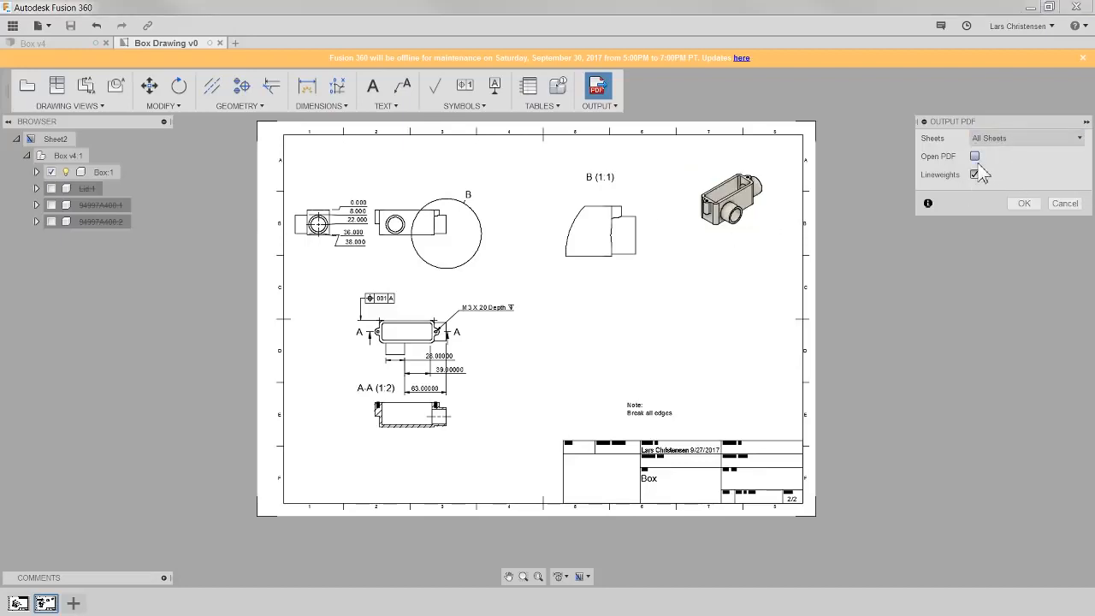
{"action": "left_click", "coordinate": [1018, 205]}
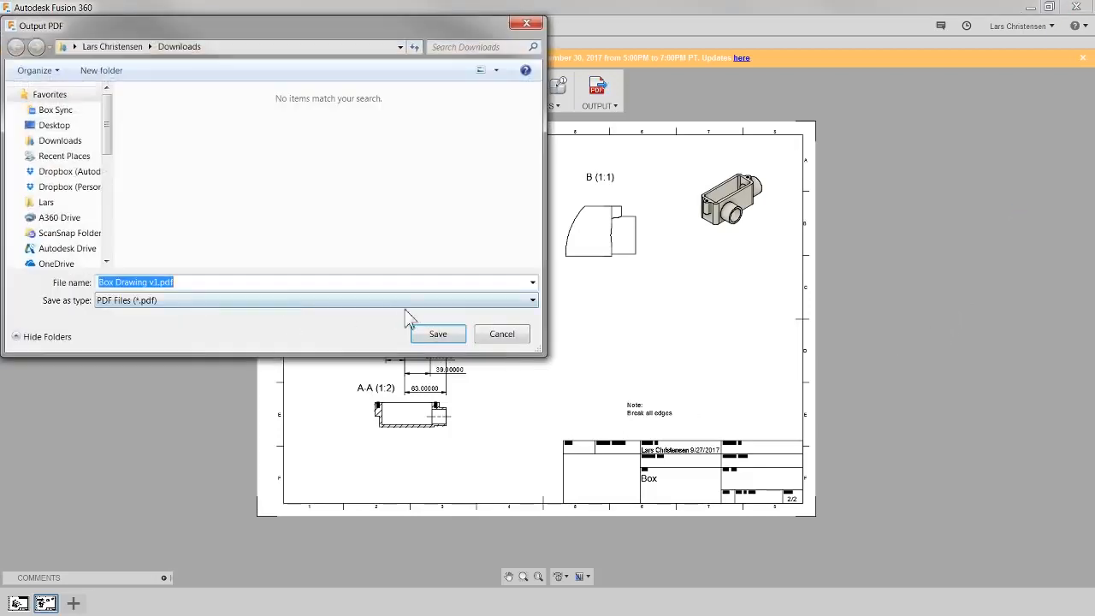
{"action": "left_click", "coordinate": [497, 338]}
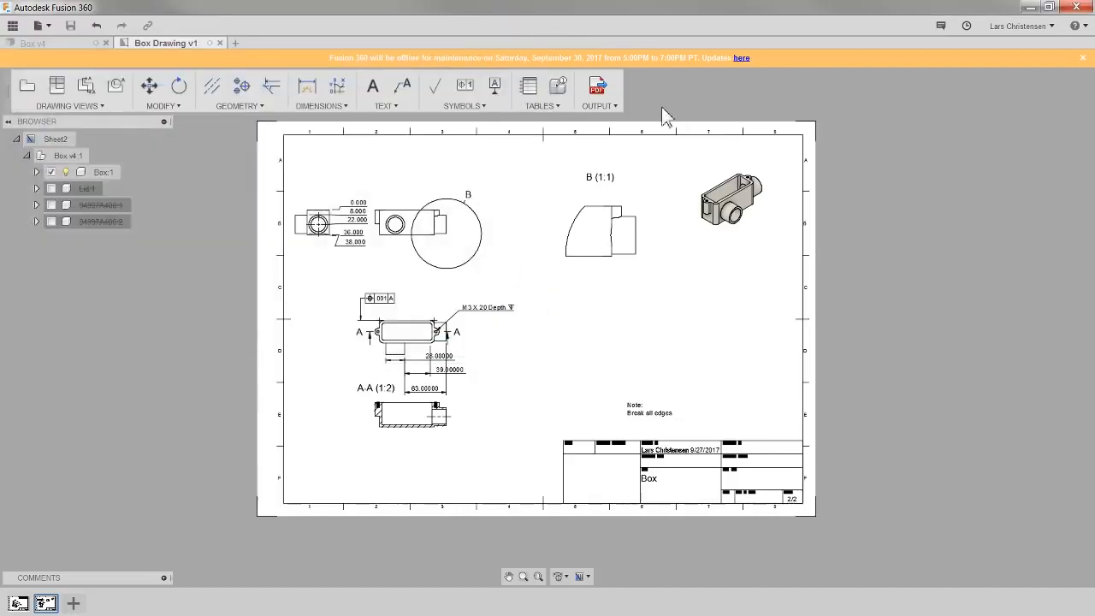
{"action": "left_click", "coordinate": [598, 106]}
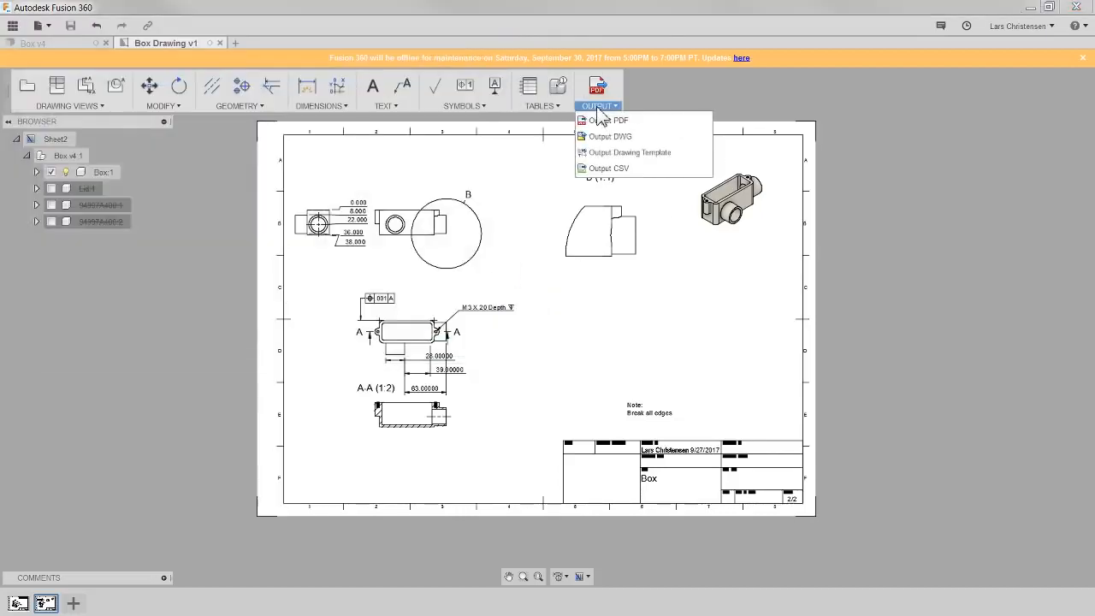
{"action": "mouse_move", "coordinate": [572, 109]}
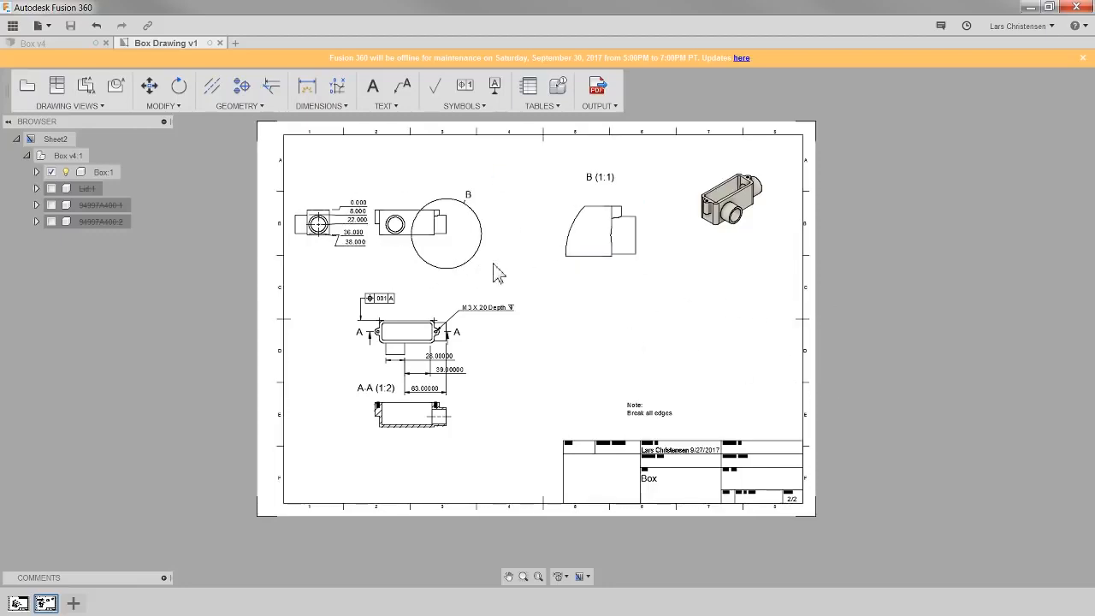
{"action": "scroll", "coordinate": [492, 226], "scroll_direction": "up", "scroll_amount": 1}
{"action": "scroll", "coordinate": [471, 238], "scroll_direction": "up", "scroll_amount": 3}
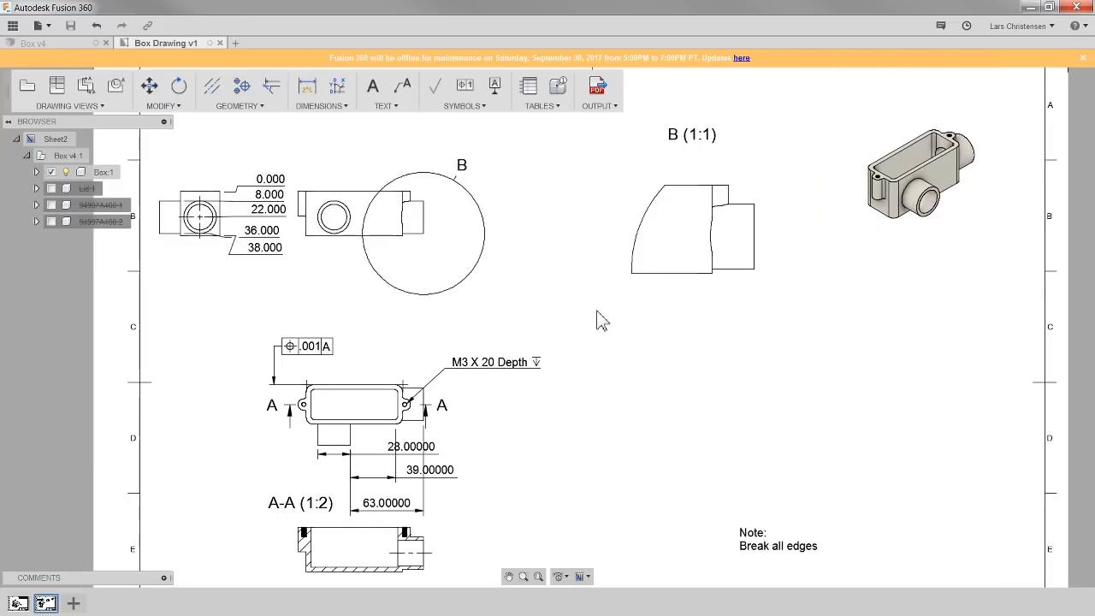
{"action": "left_click", "coordinate": [659, 214]}
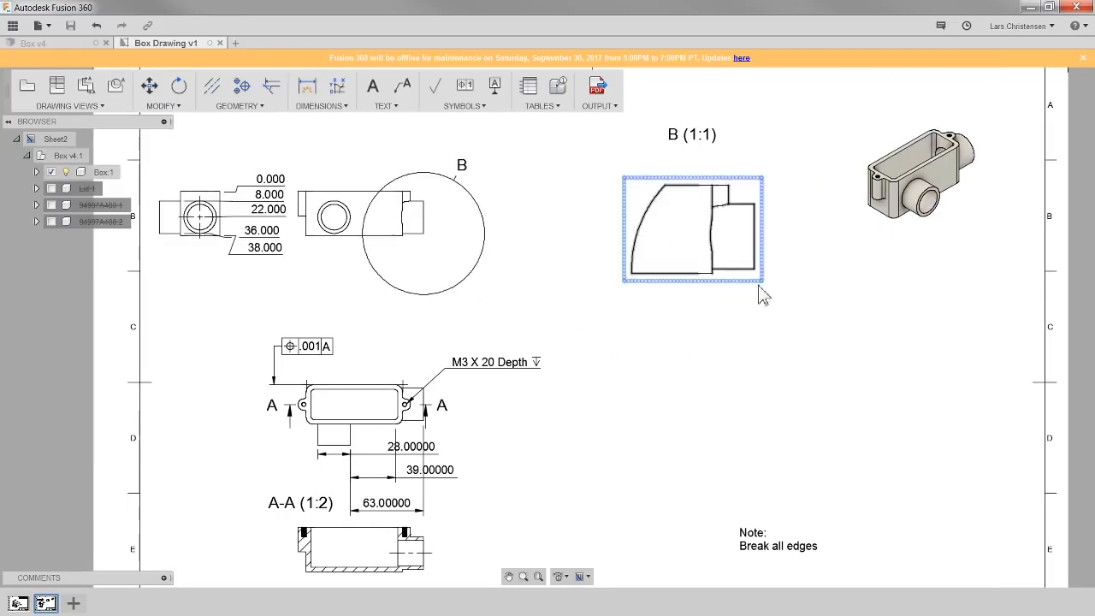
{"action": "scroll", "coordinate": [588, 283], "scroll_direction": "down", "scroll_amount": 2}
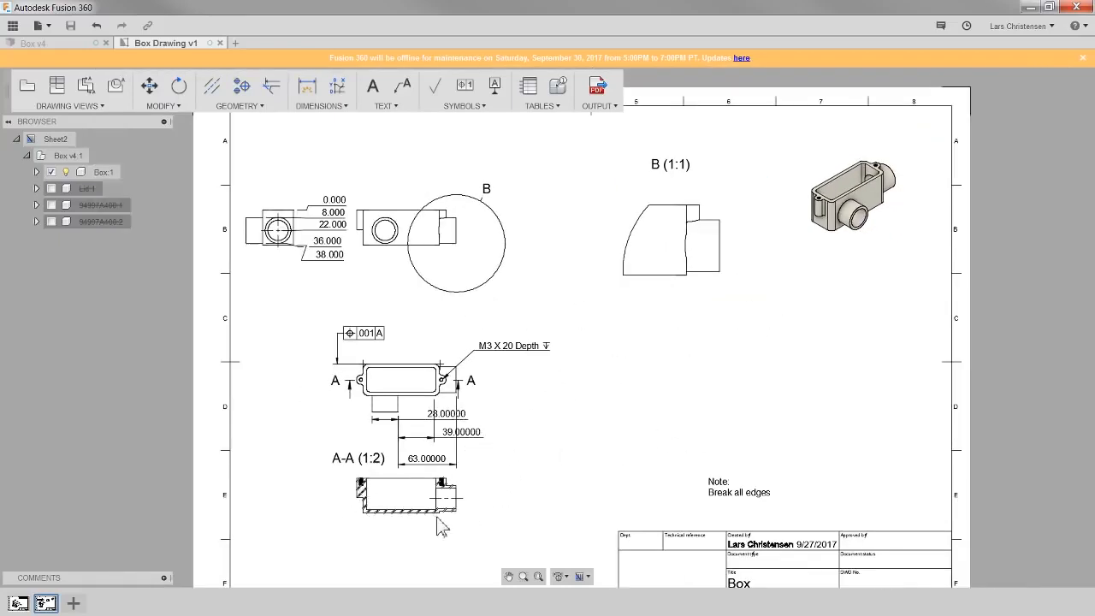